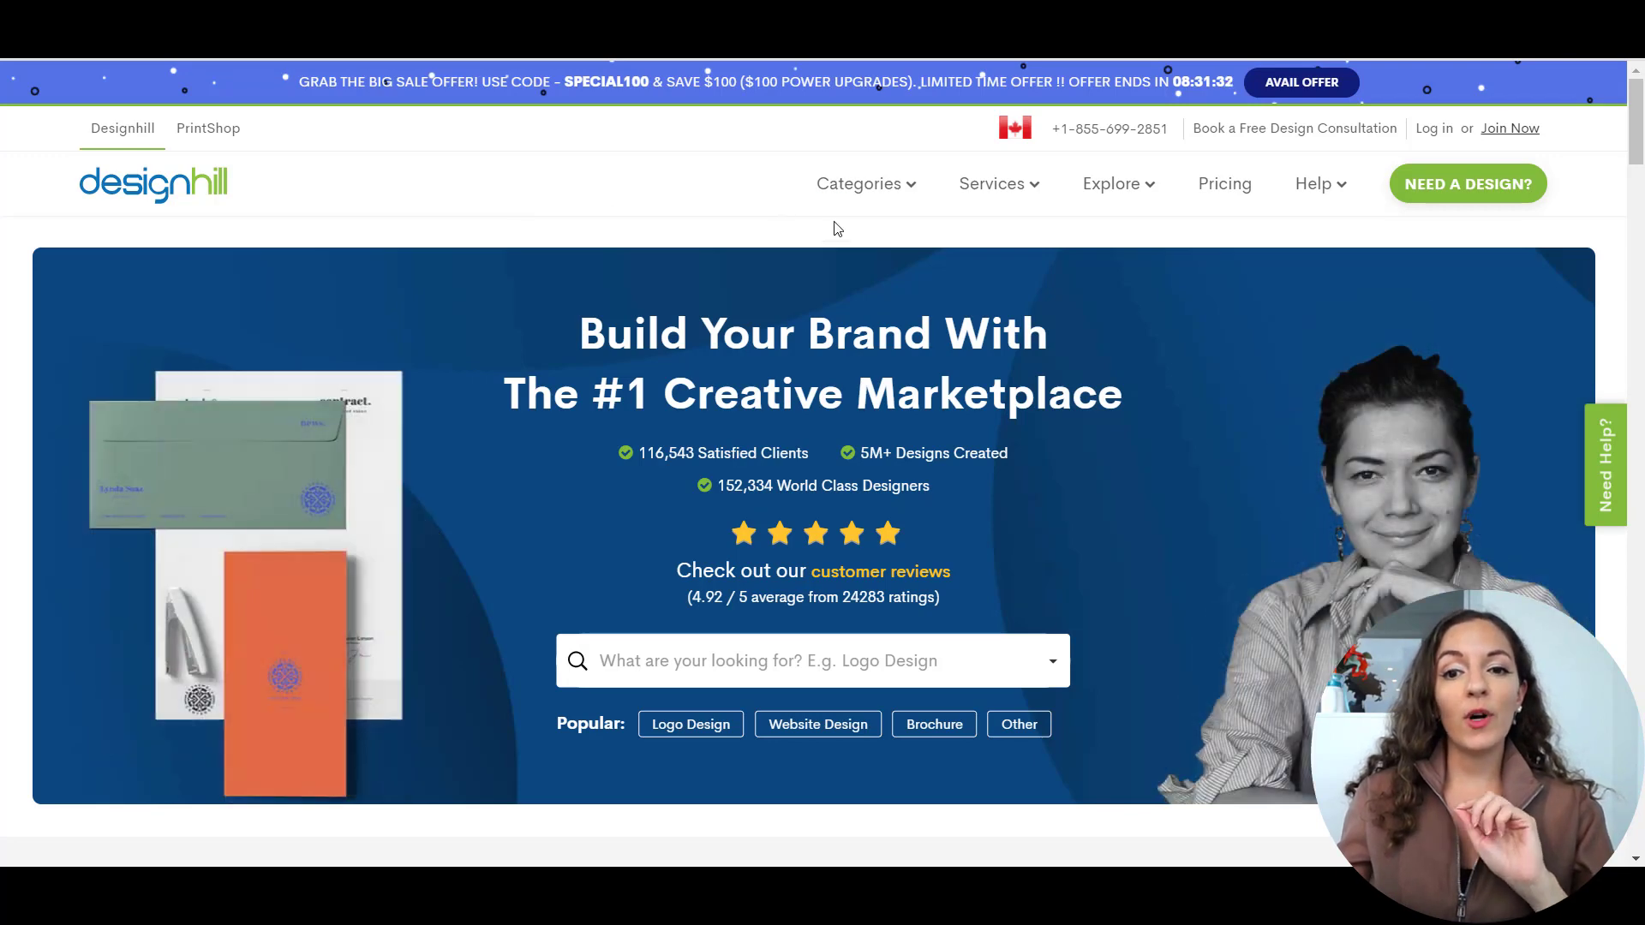
# Open the page of the Studio design tool among Designhill's services and look over its introduction.
pyautogui.moveTo(1033, 204)
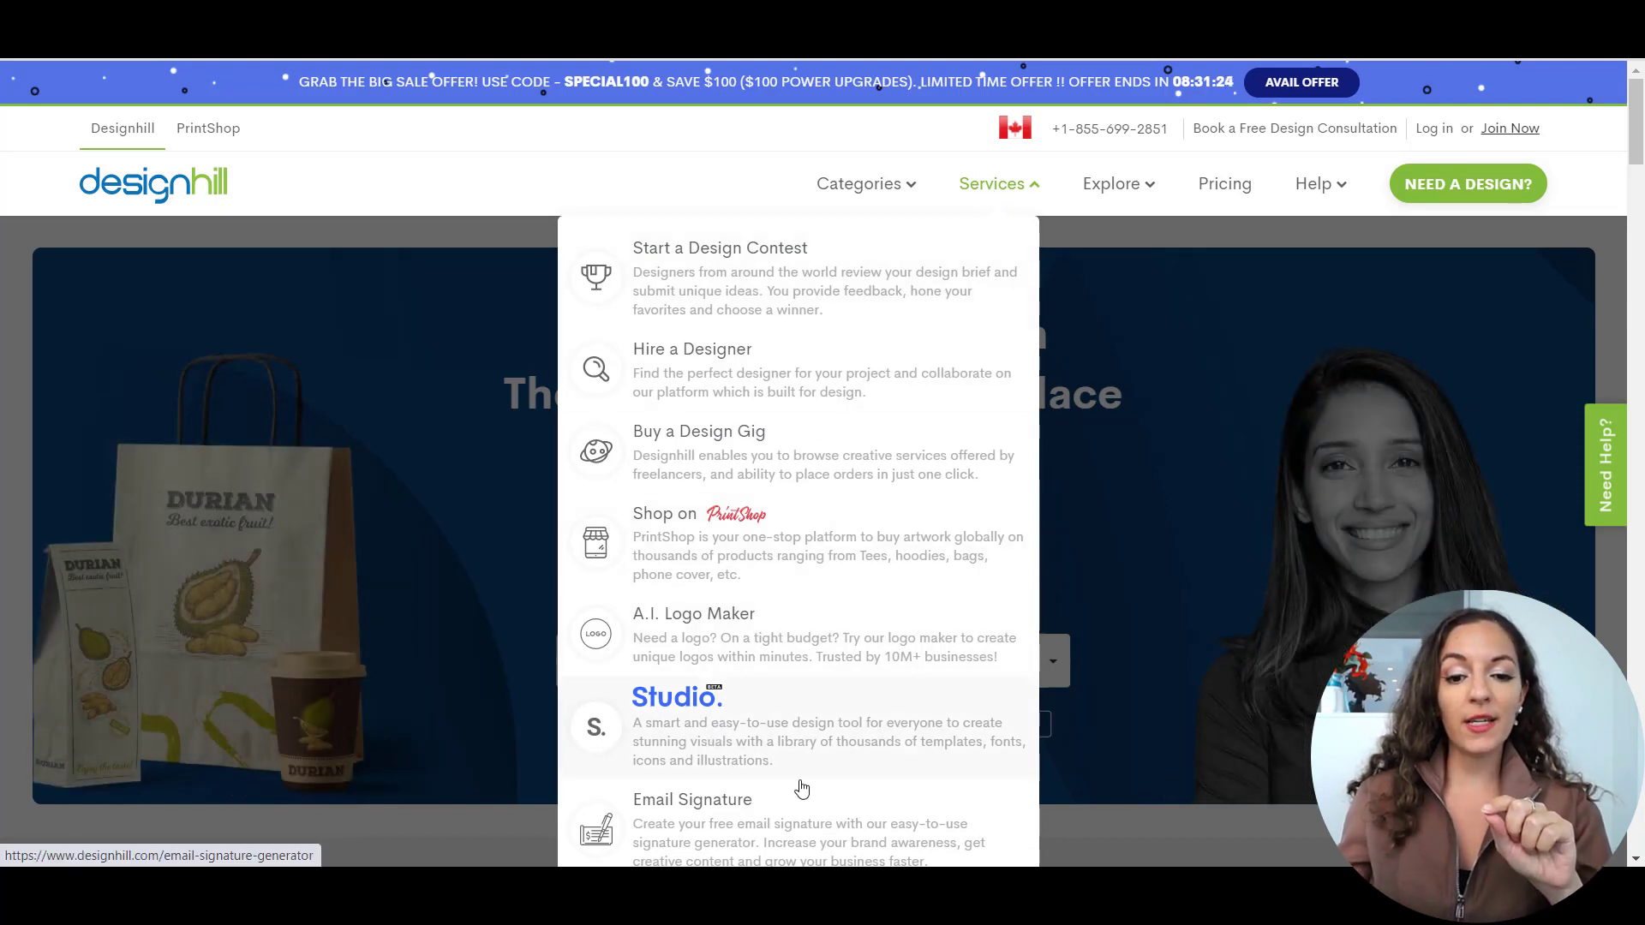
pyautogui.click(673, 725)
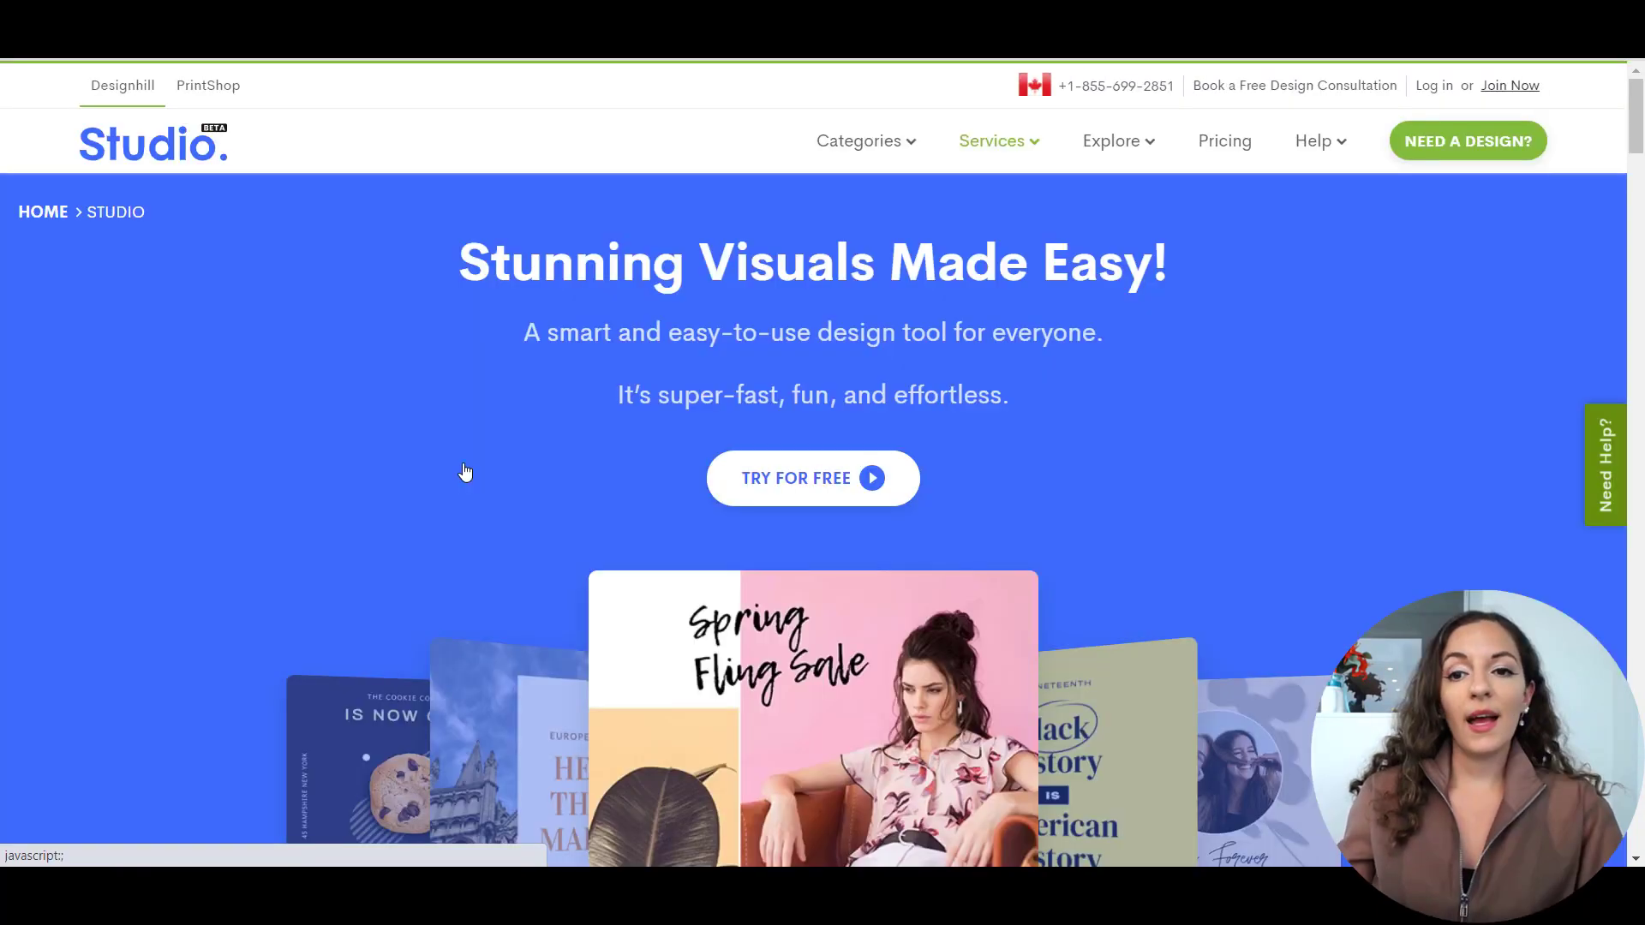
pyautogui.scroll(-7, 390, 424)
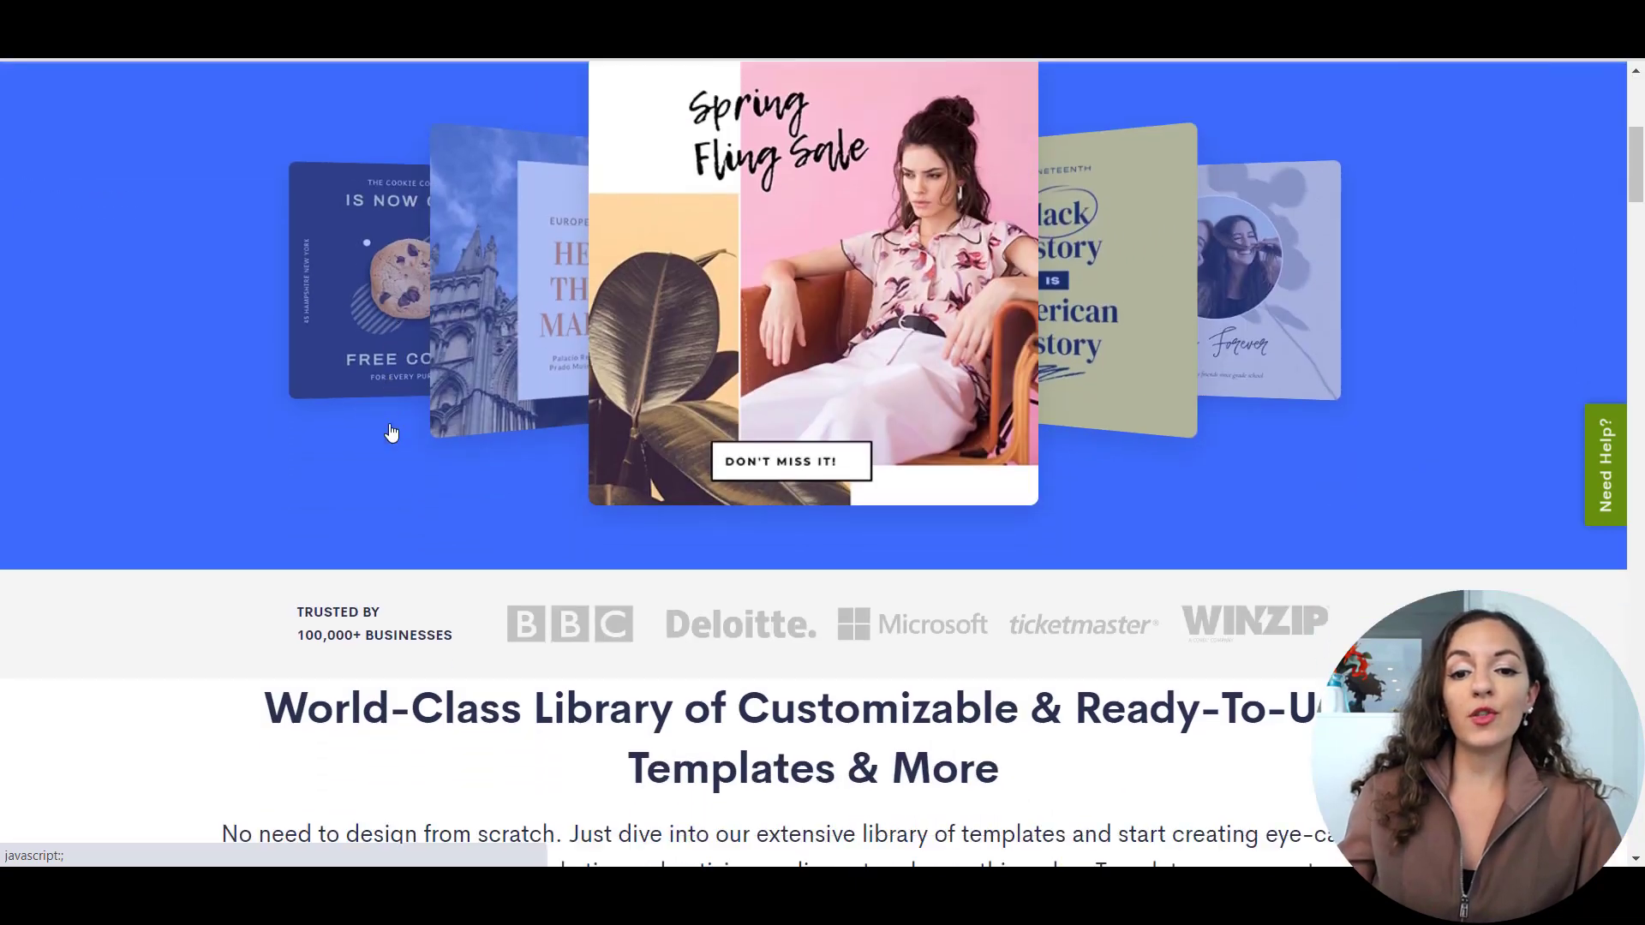
pyautogui.scroll(7, 389, 433)
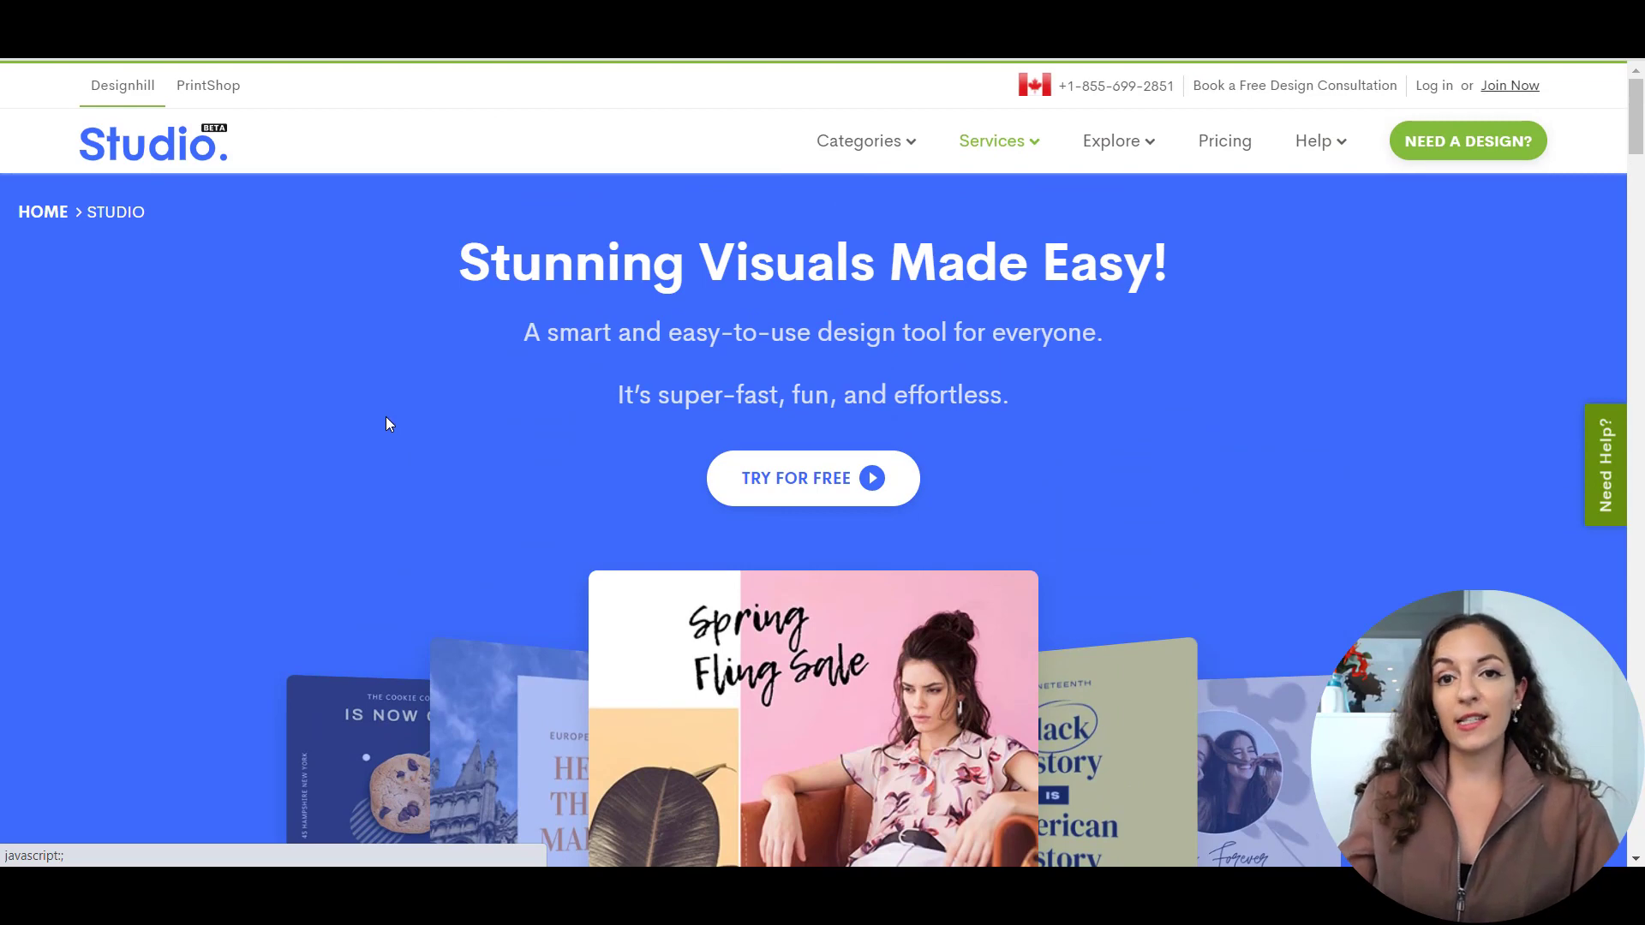
pyautogui.scroll(-5, 919, 437)
pyautogui.scroll(5, 913, 435)
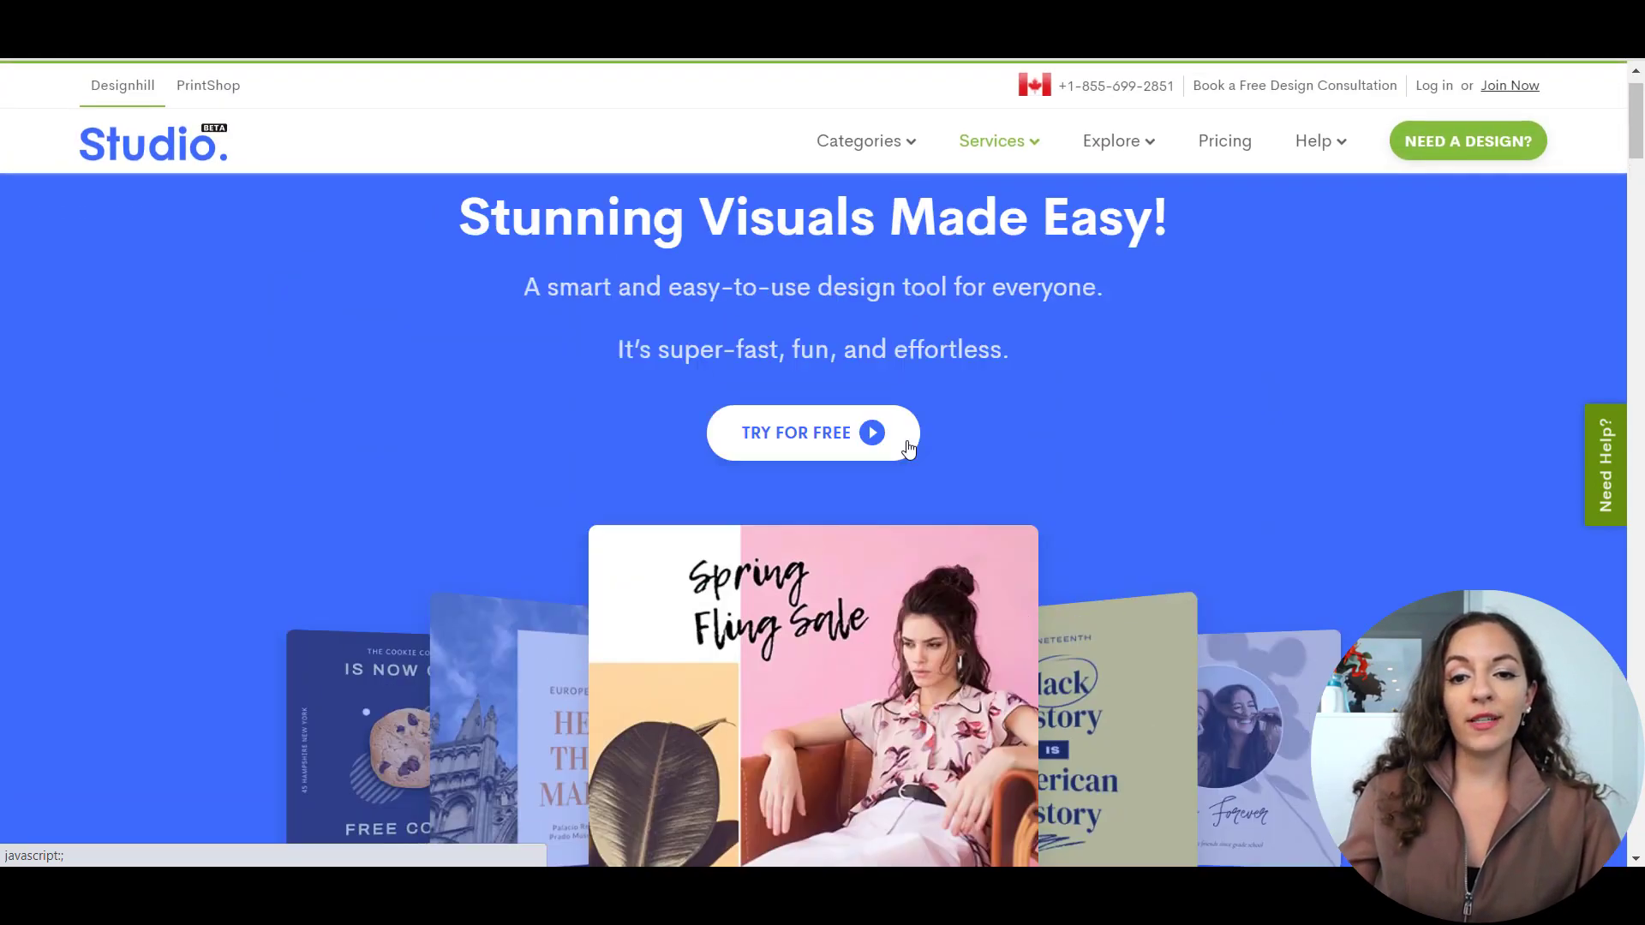
# Log in to the Designhill account and open the Studio dashboard.
pyautogui.click(809, 489)
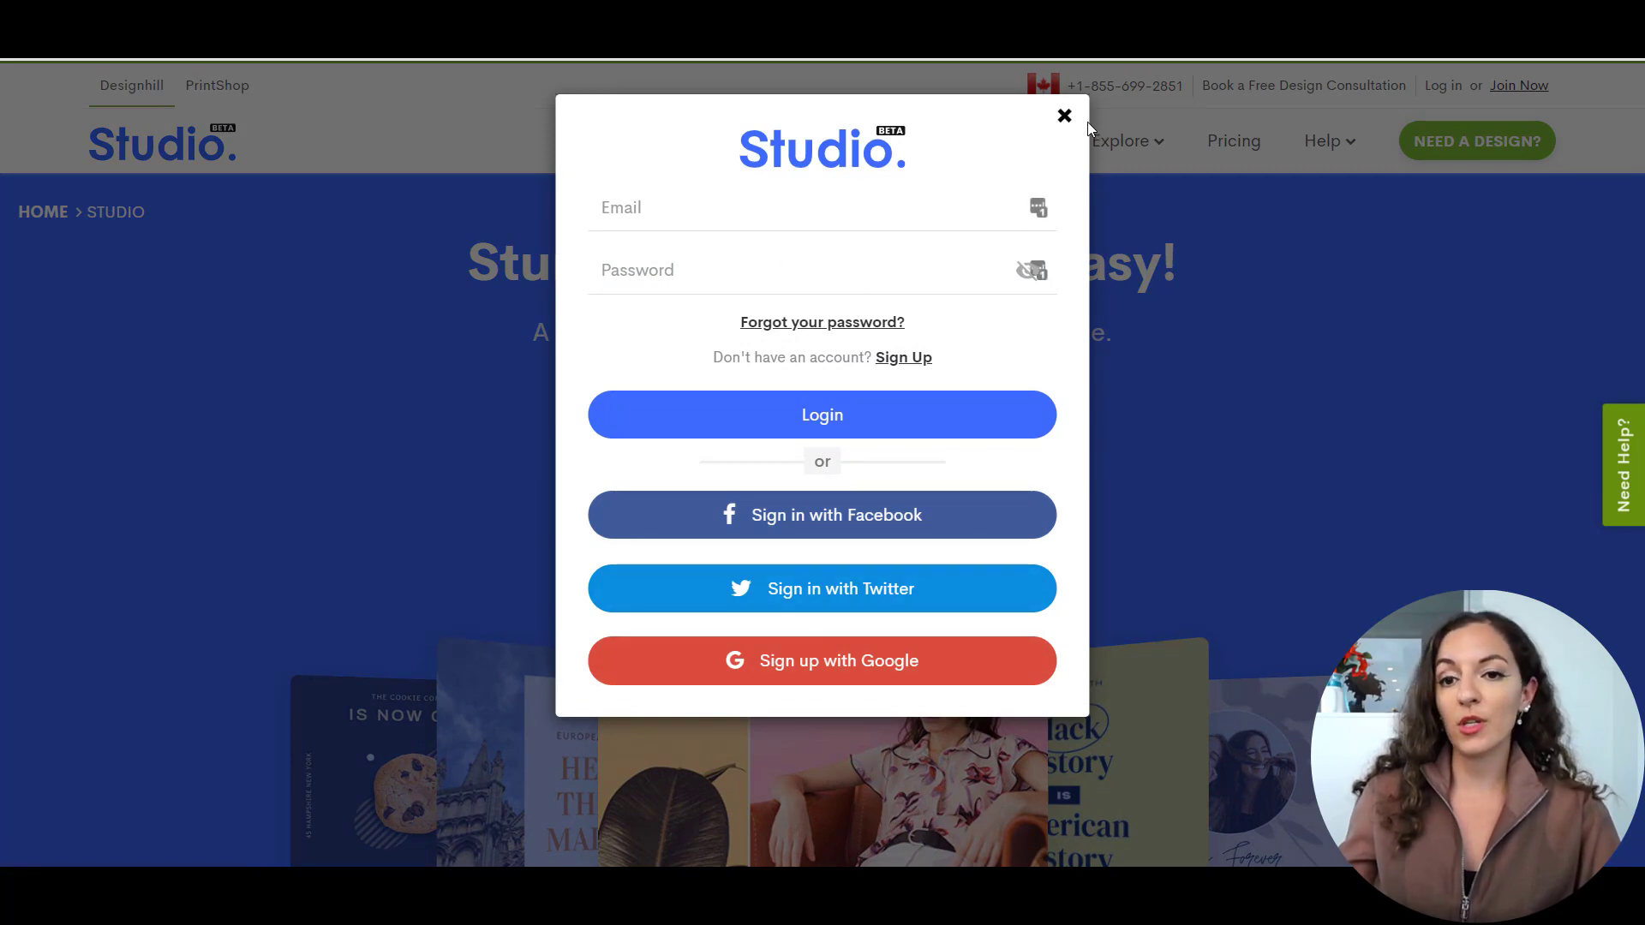
pyautogui.click(1065, 117)
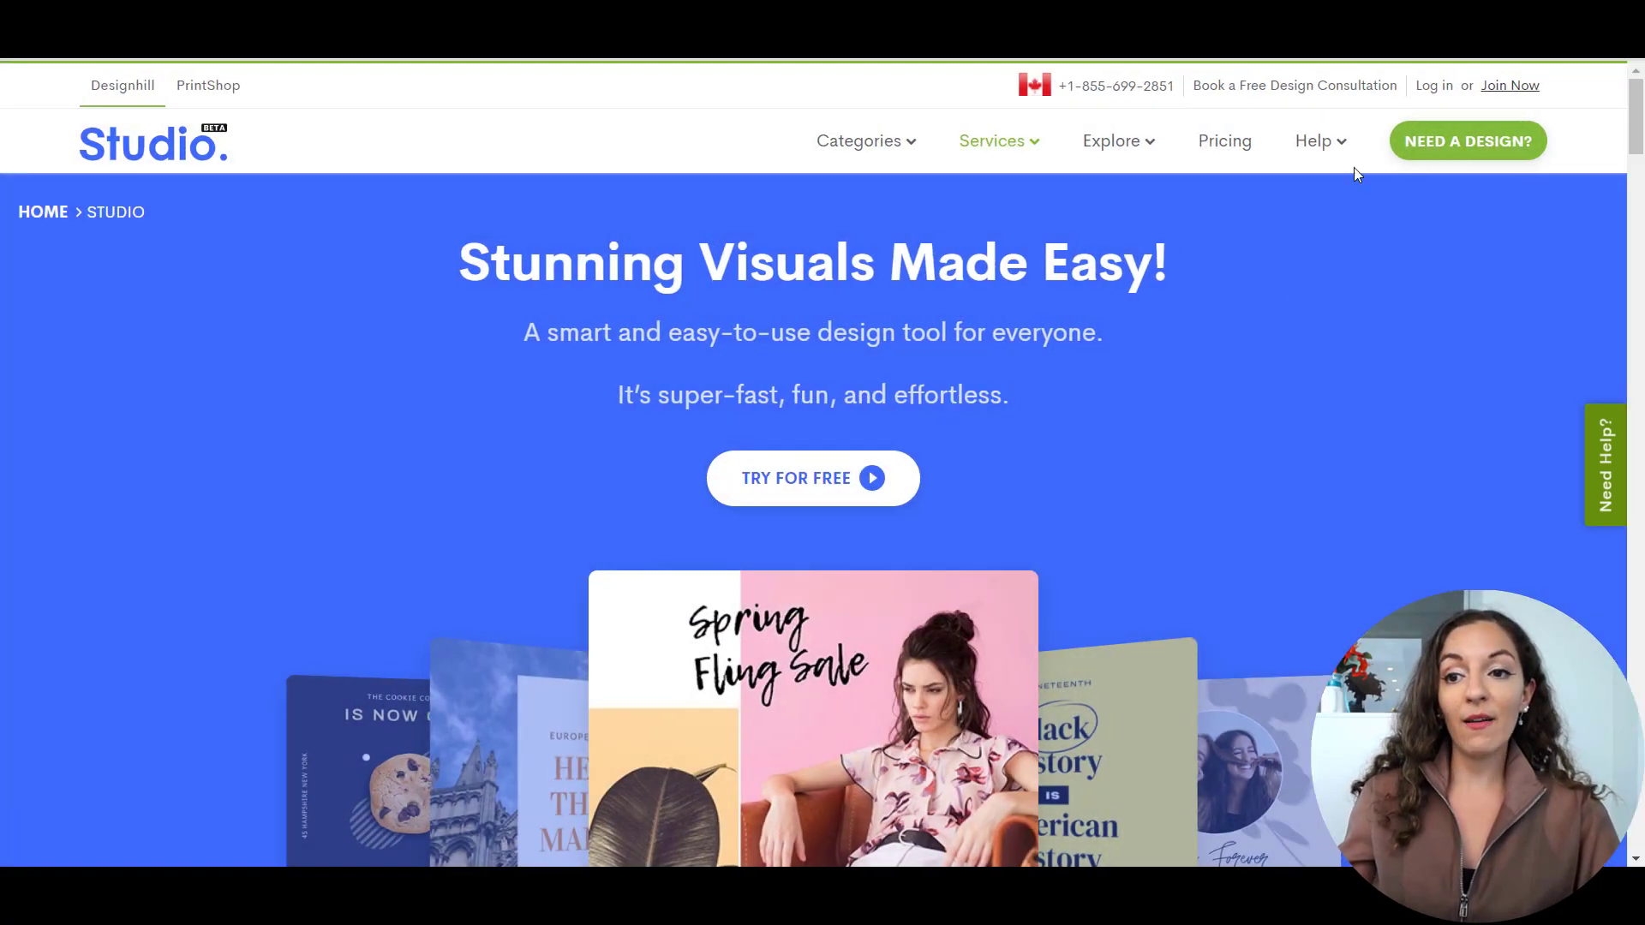
pyautogui.click(1436, 87)
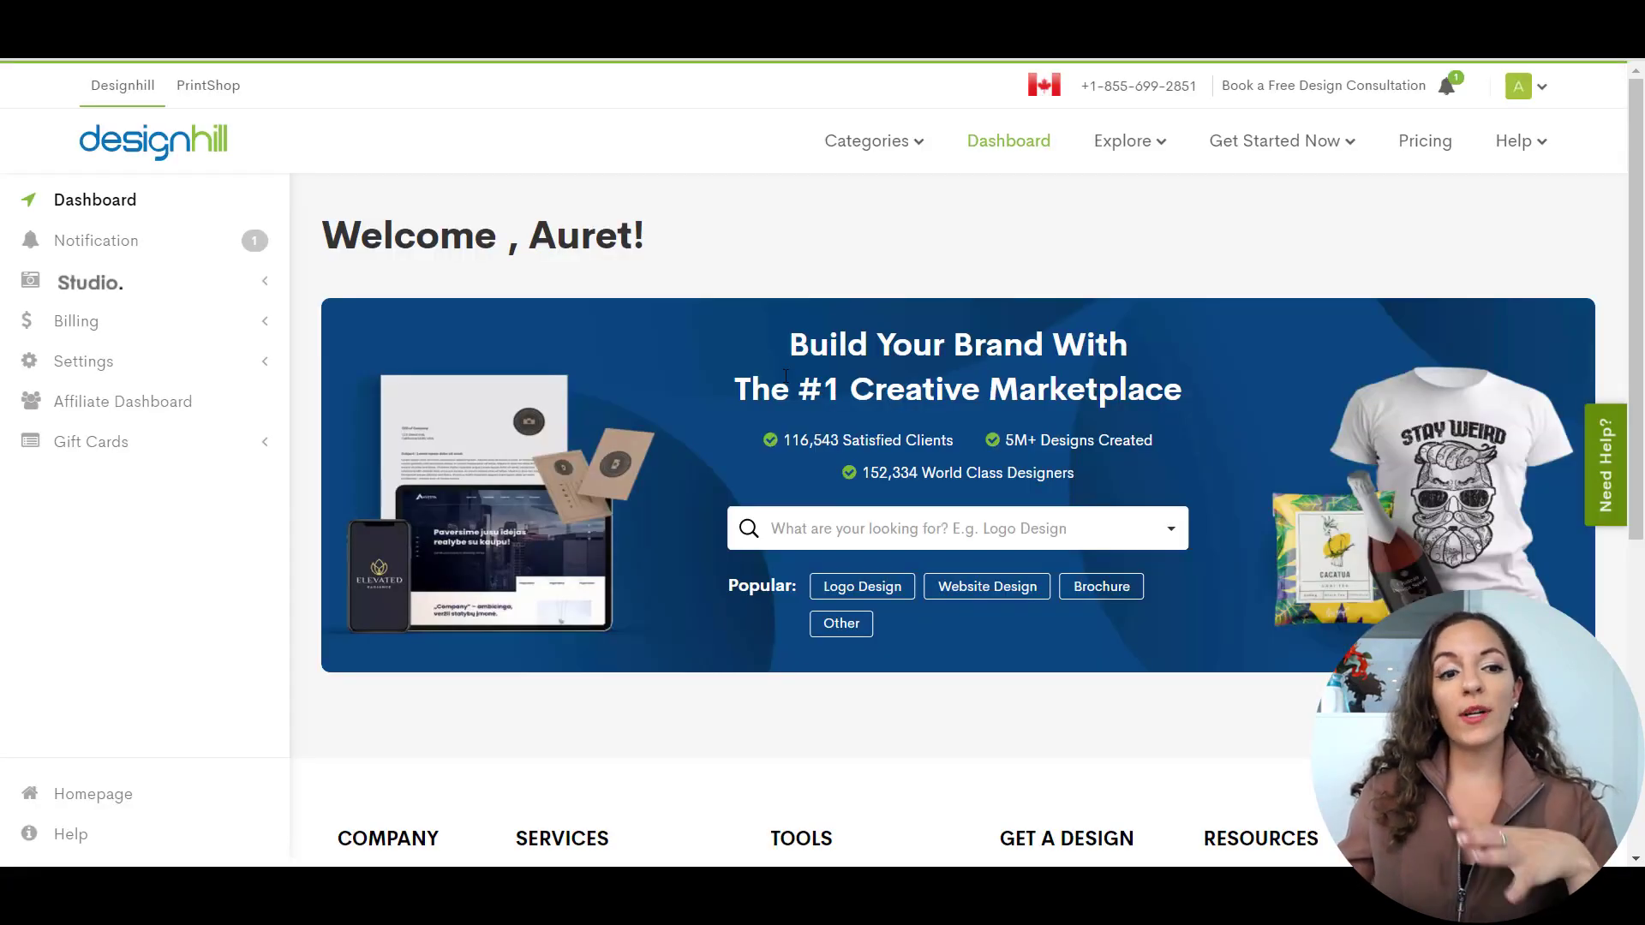
pyautogui.click(113, 296)
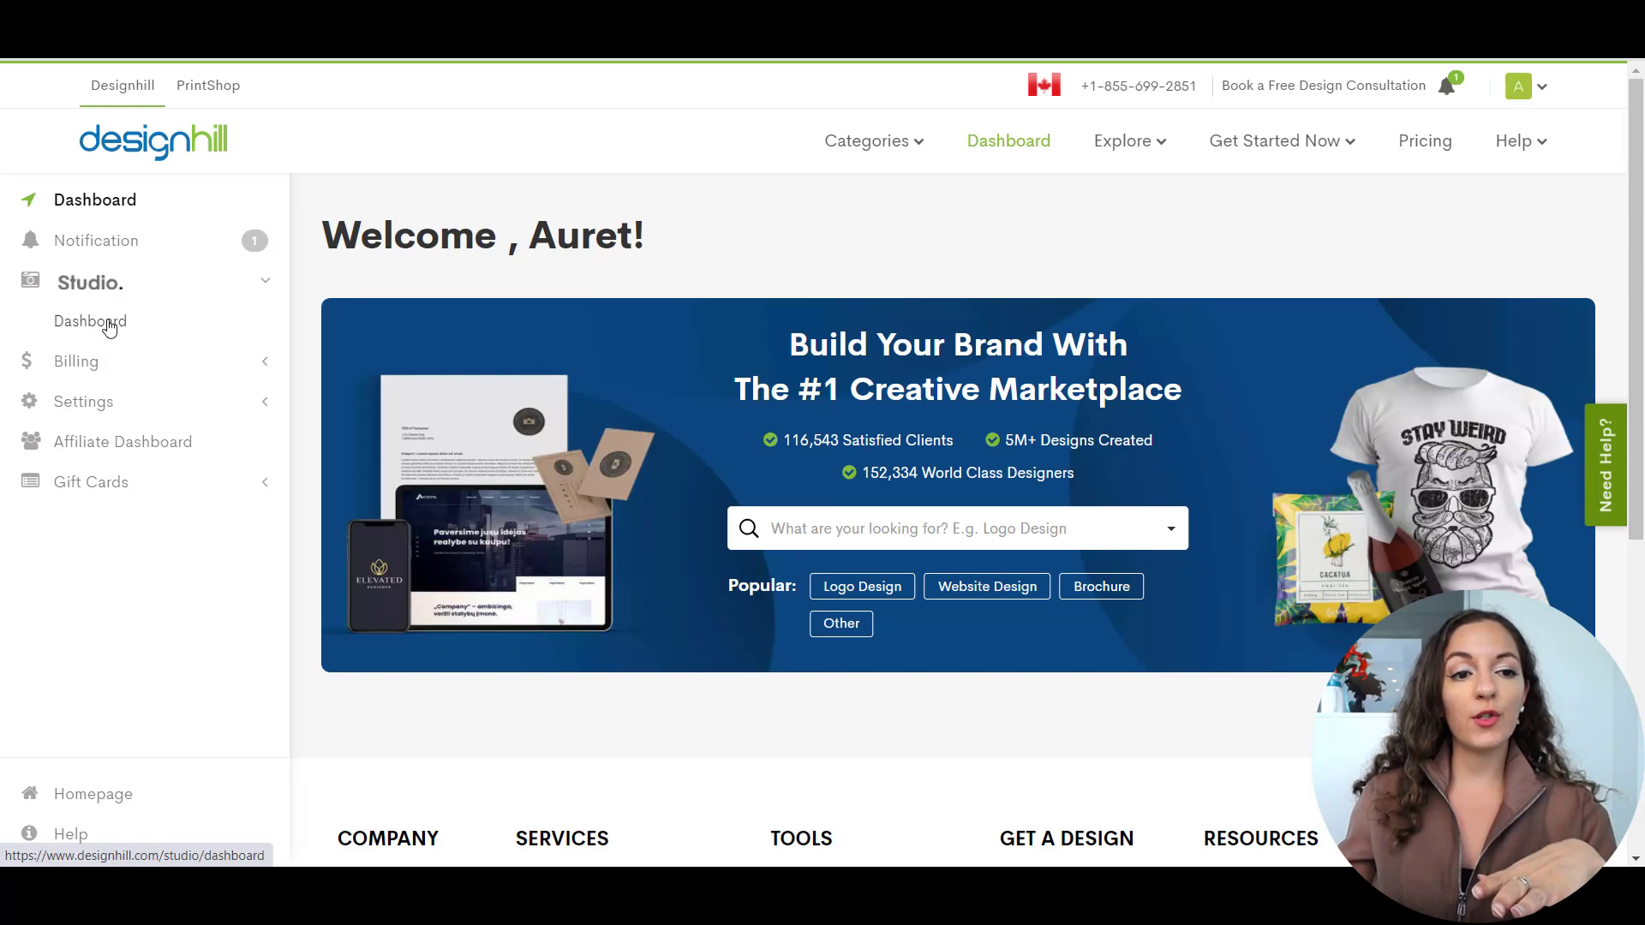
pyautogui.click(109, 328)
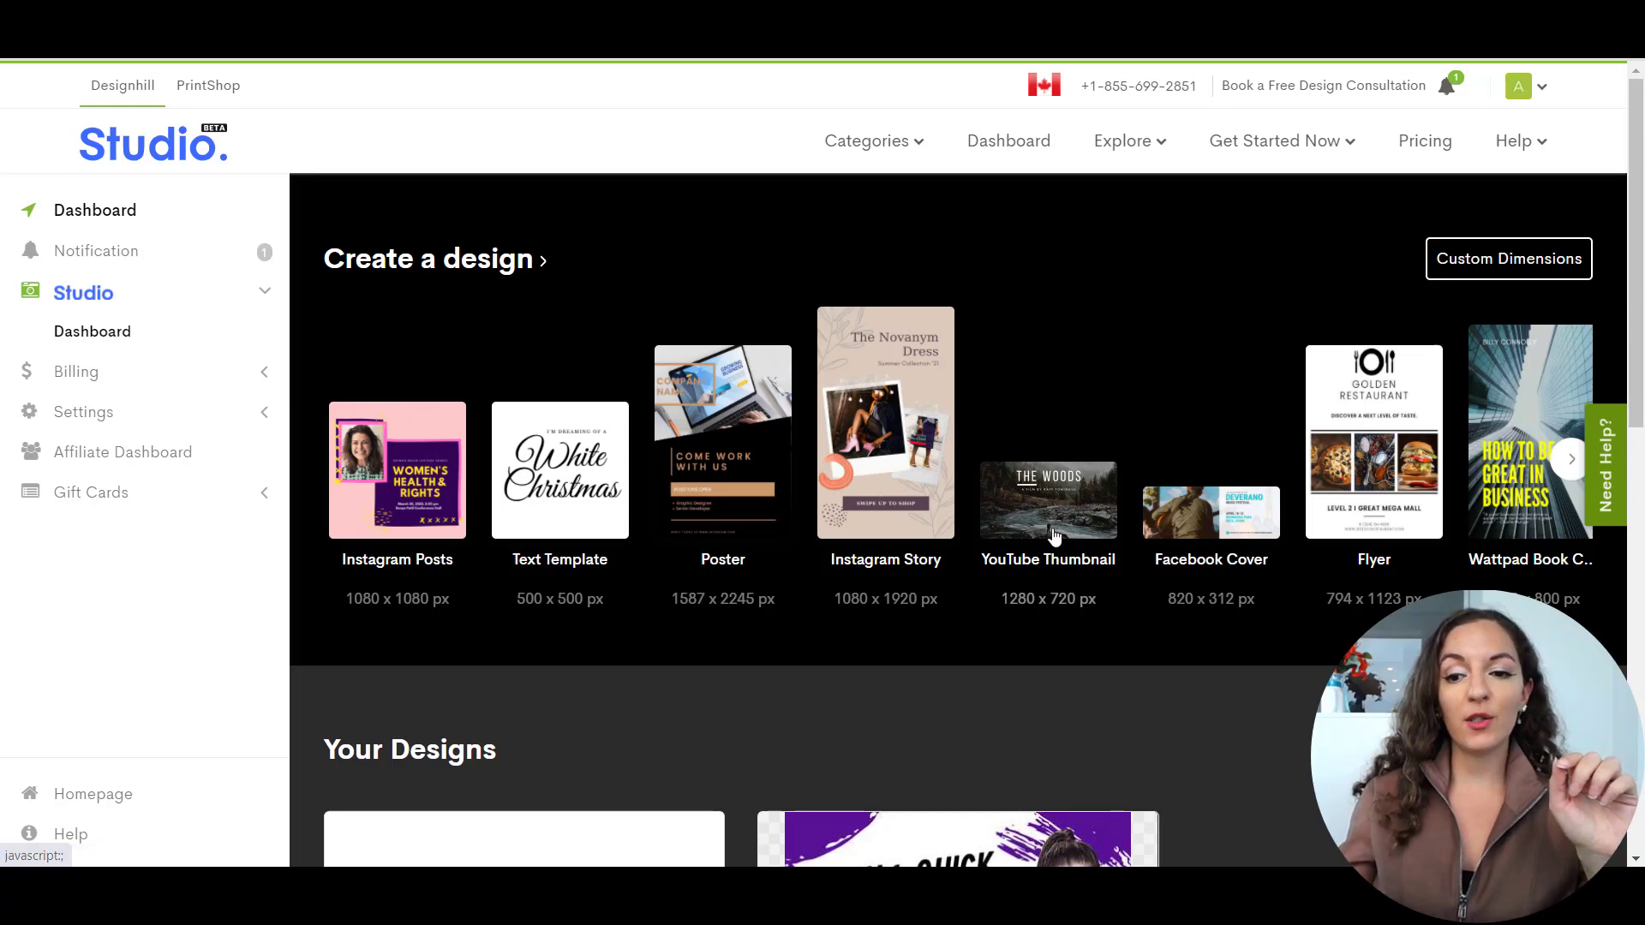
# Browse the available design formats and create a new Instagram Story design at 1080 x 1920 px.
pyautogui.click(1567, 460)
pyautogui.click(1566, 460)
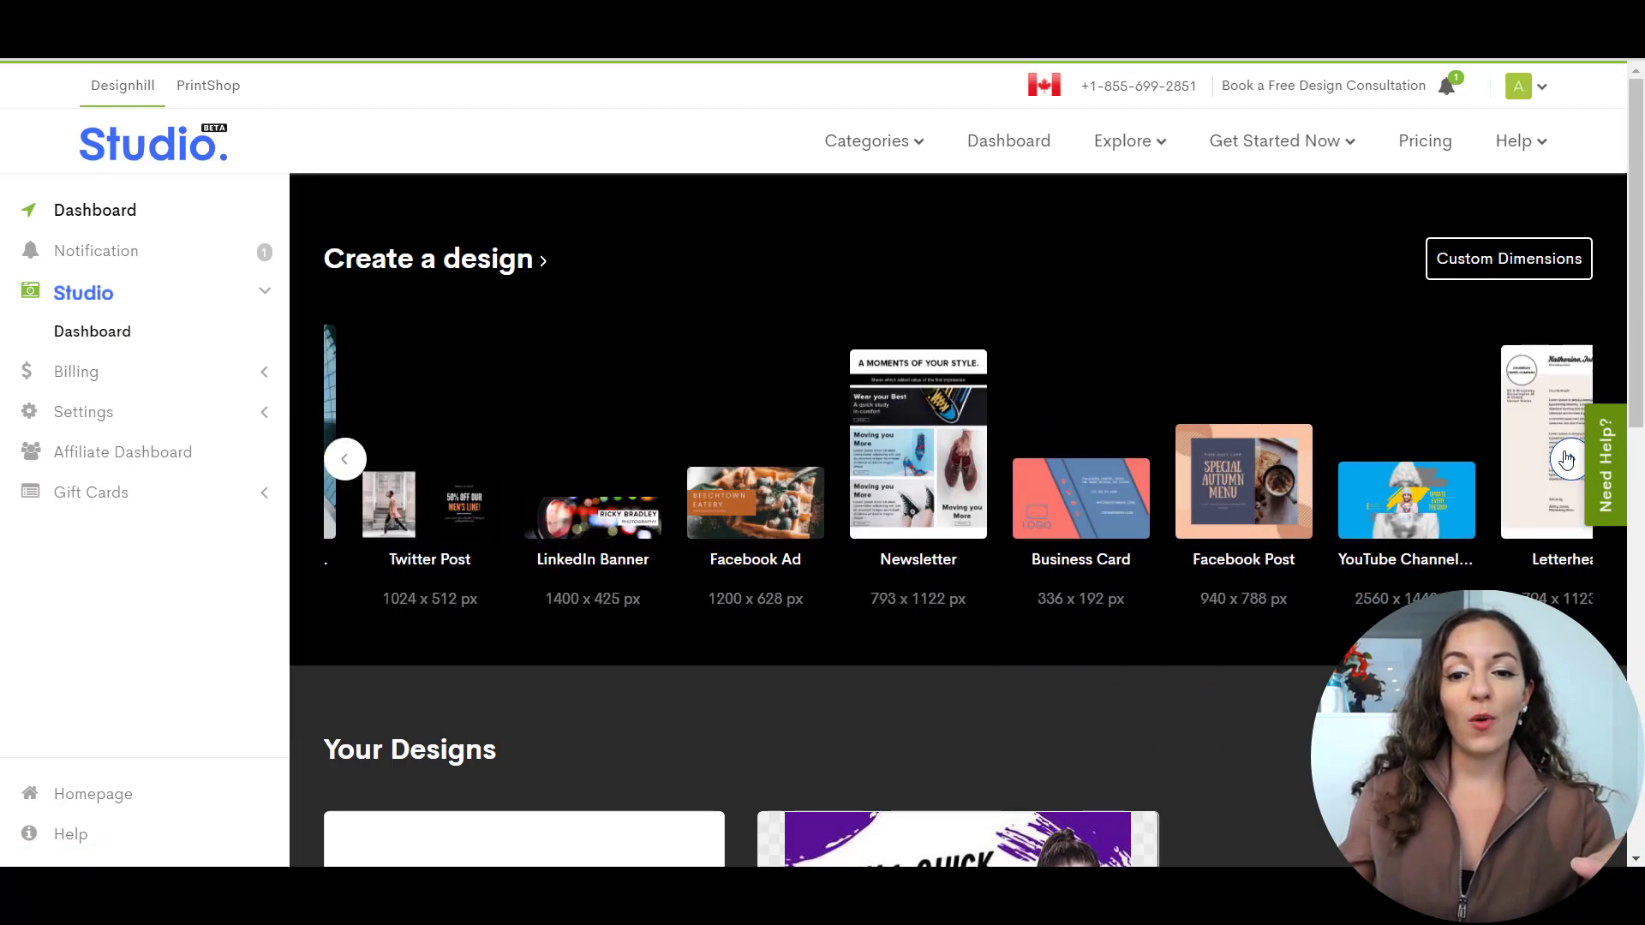
pyautogui.click(1566, 460)
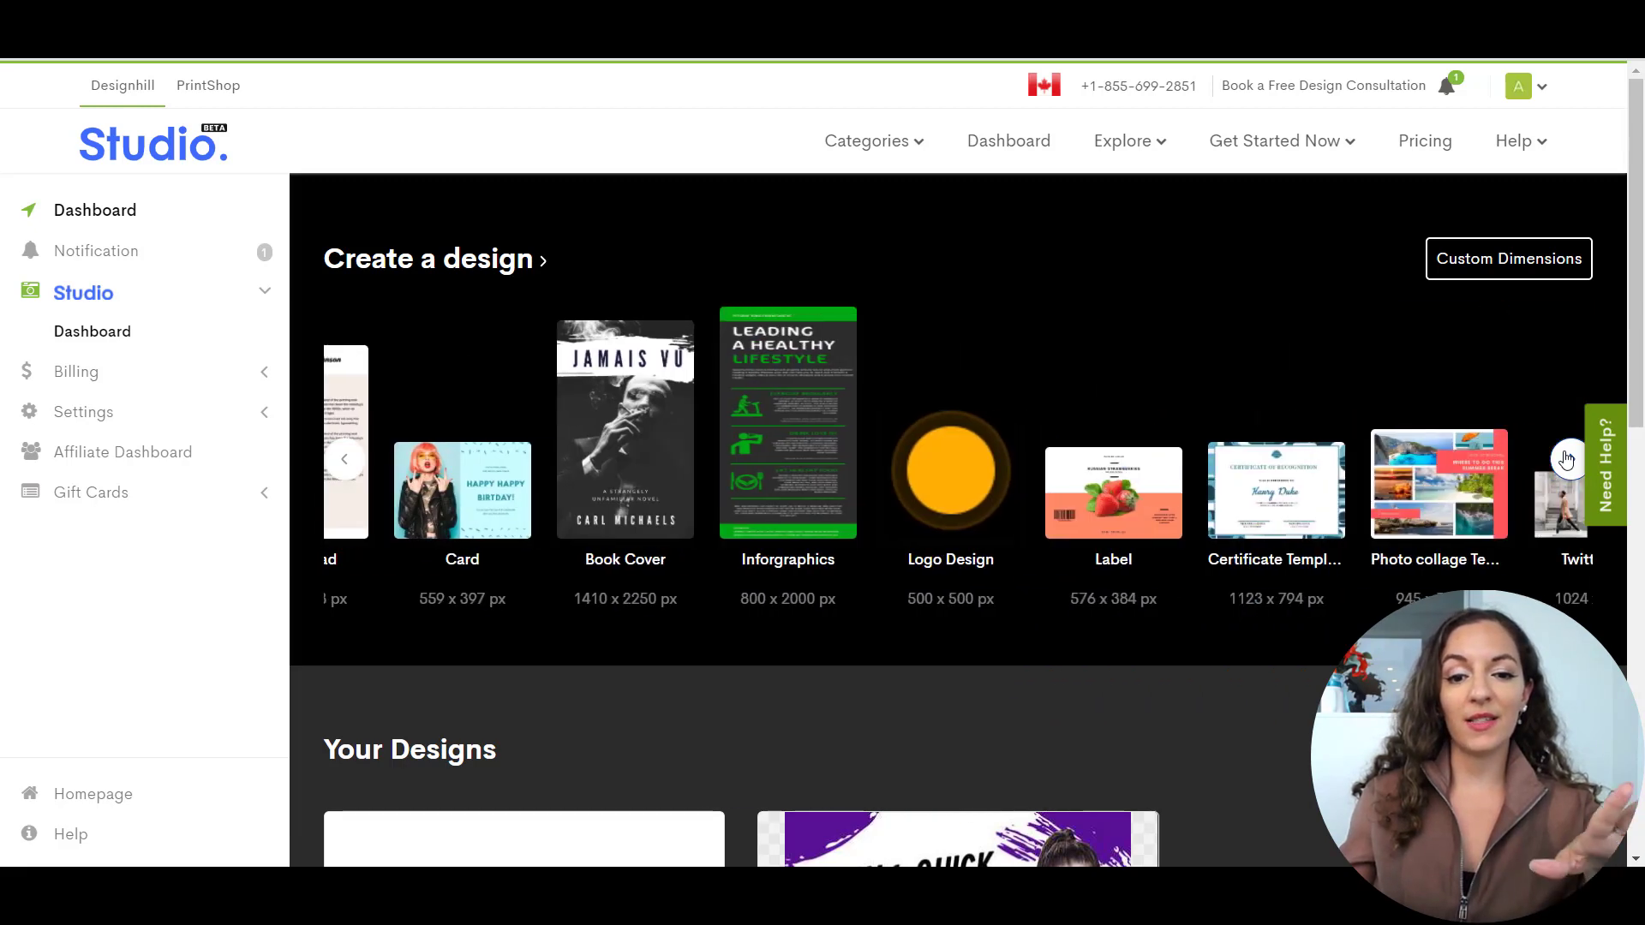
pyautogui.click(1566, 461)
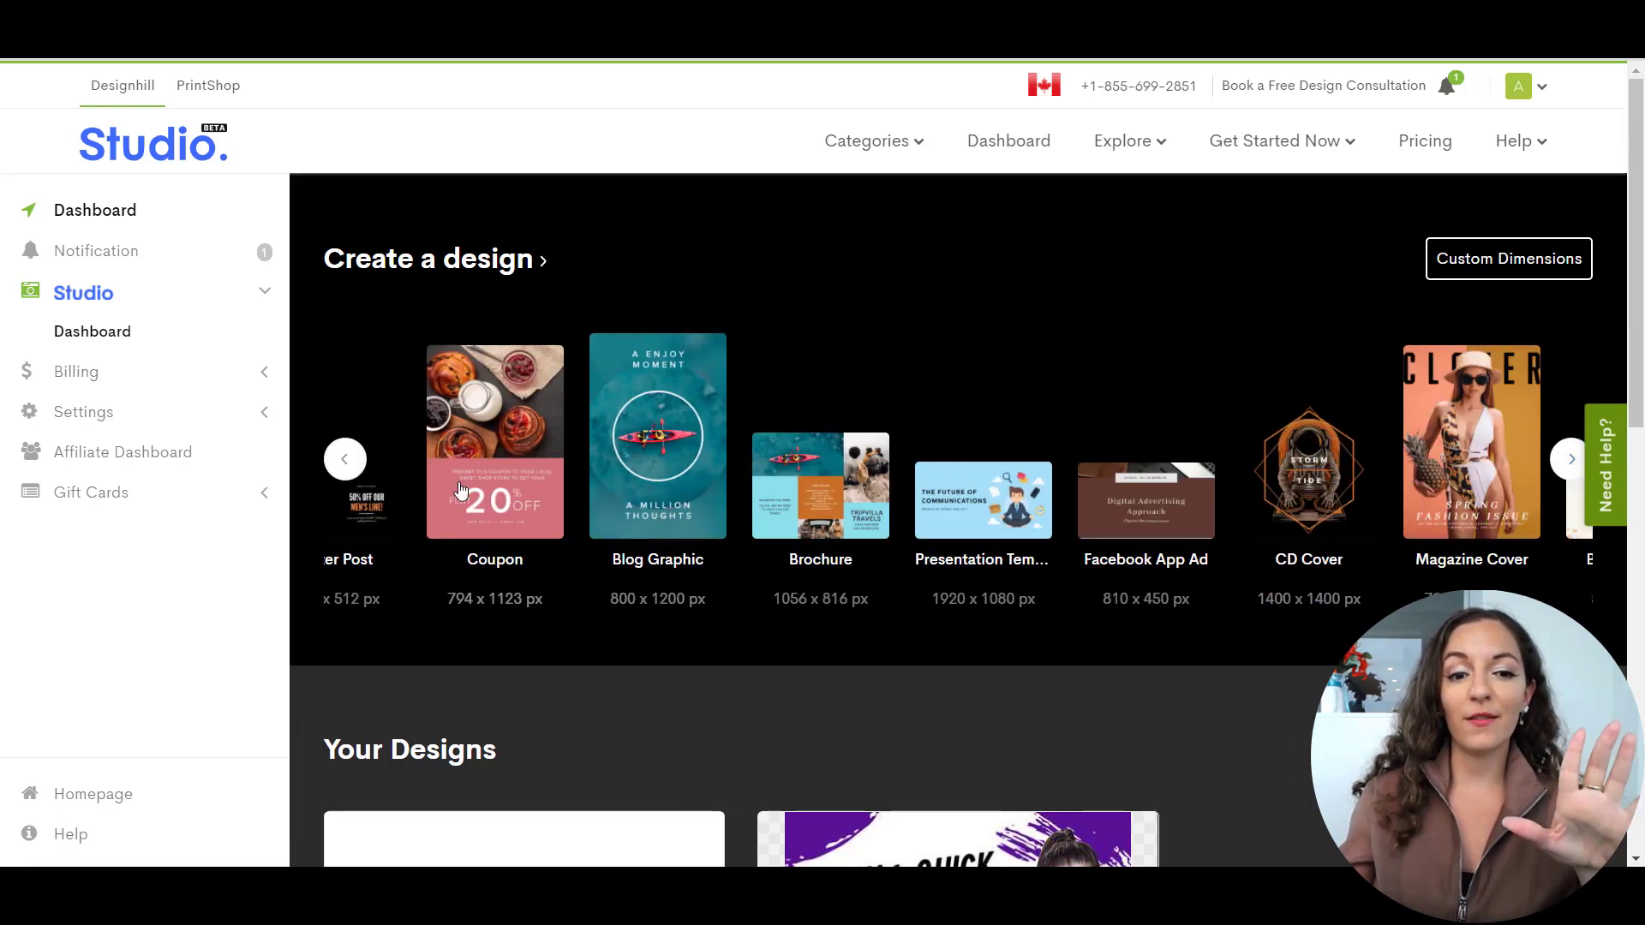
pyautogui.click(345, 462)
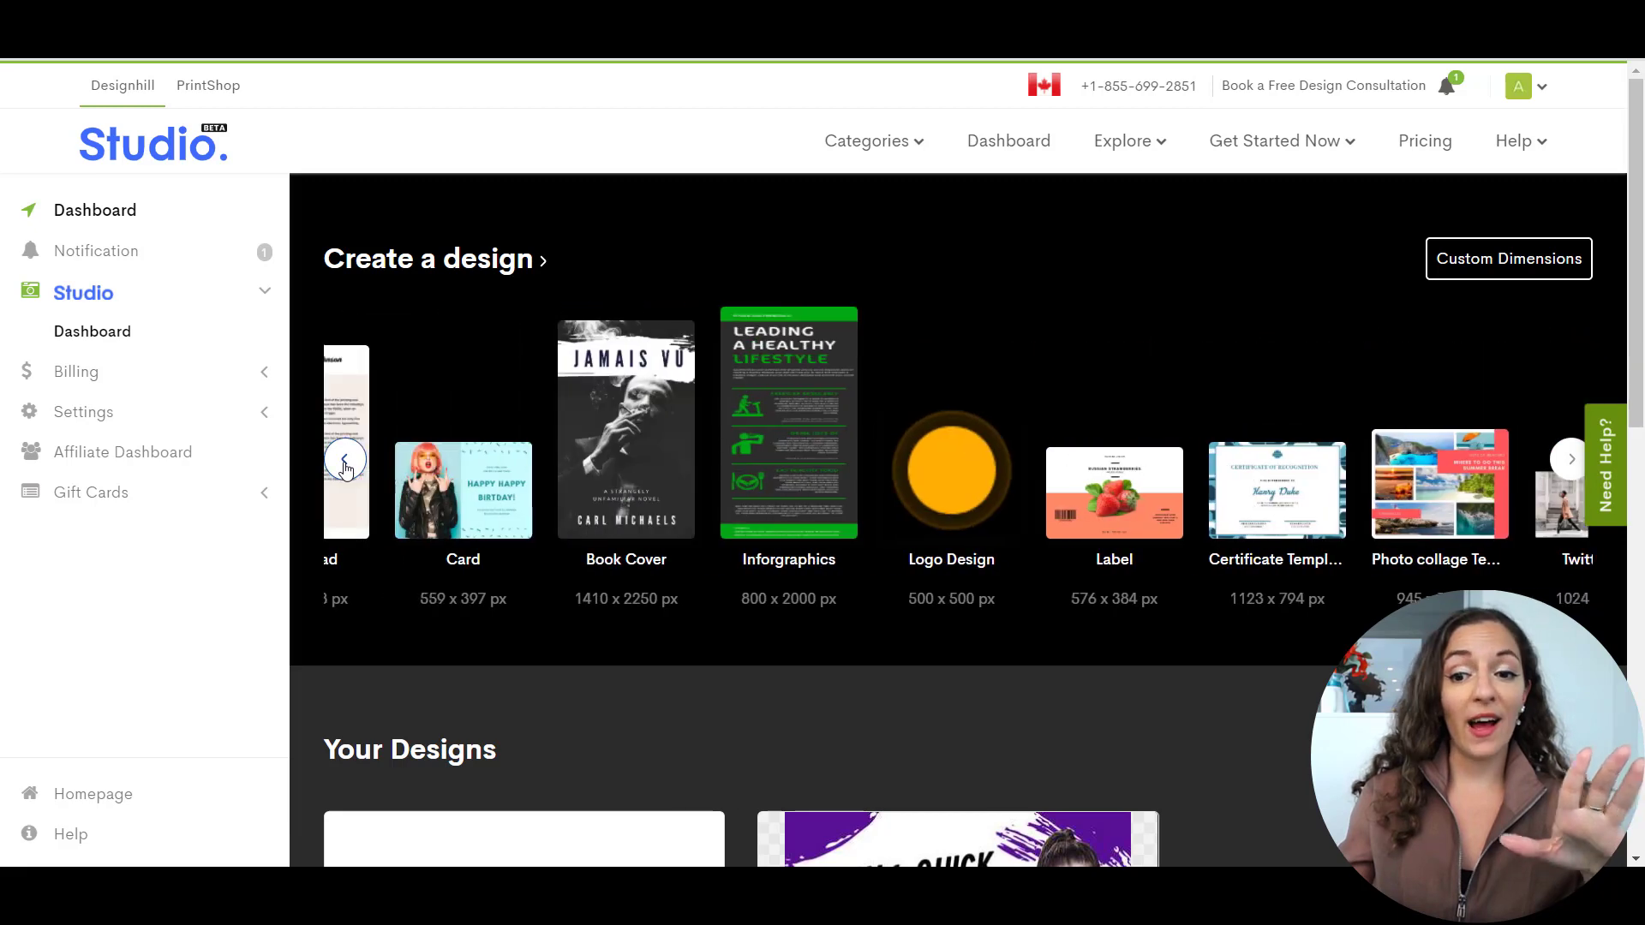
pyautogui.click(344, 462)
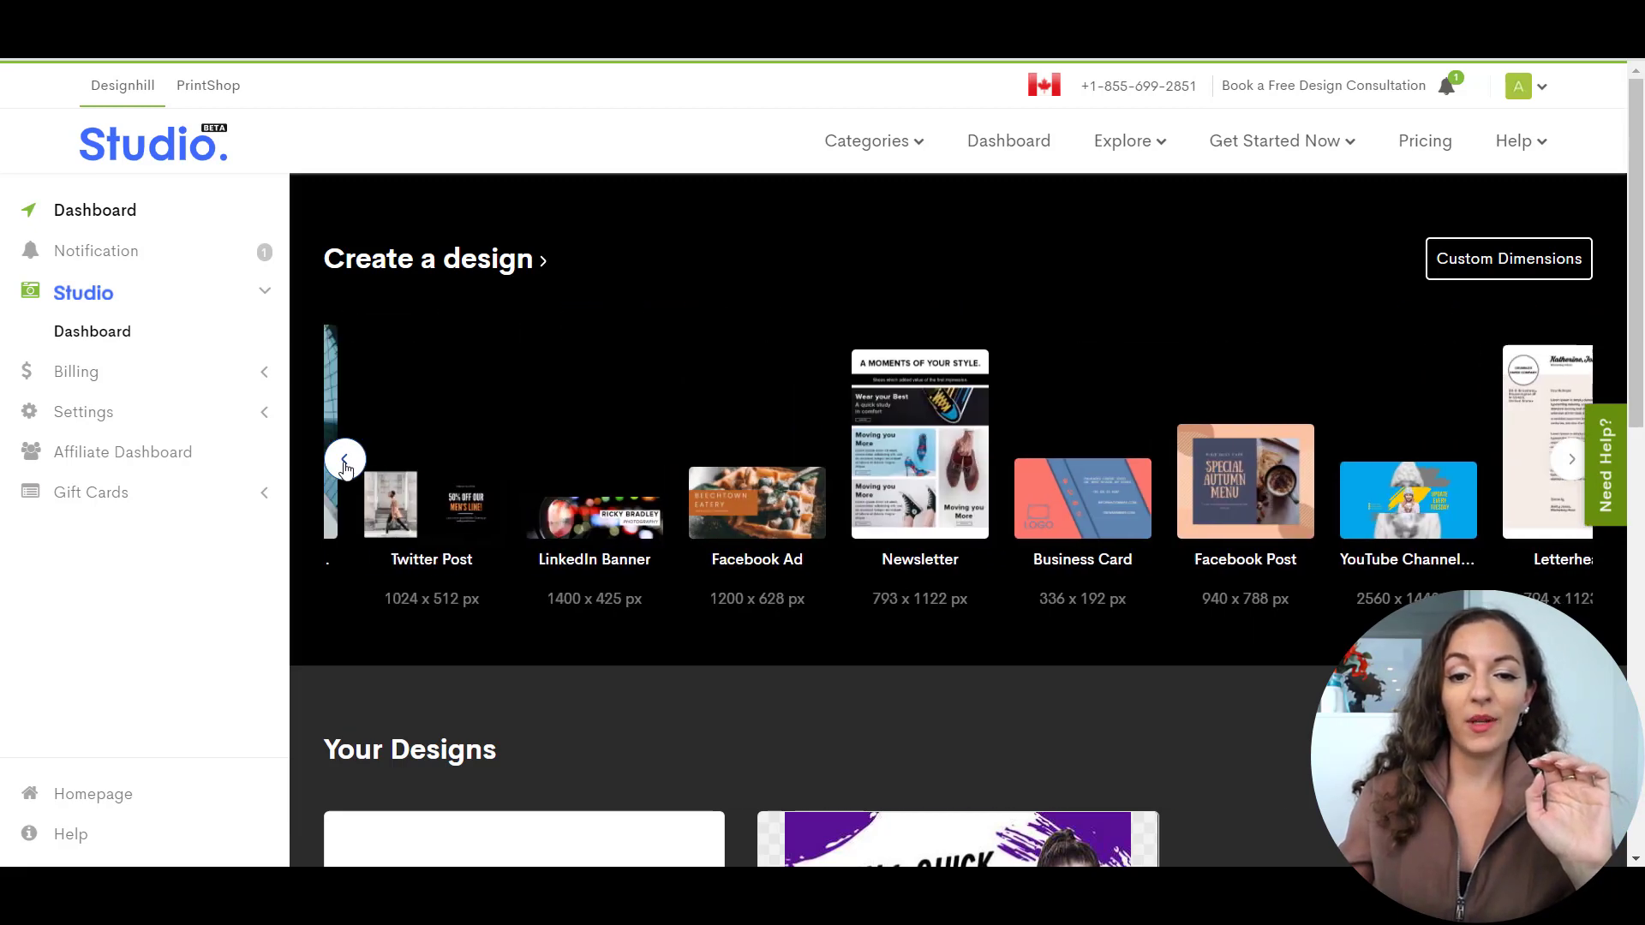
pyautogui.click(345, 463)
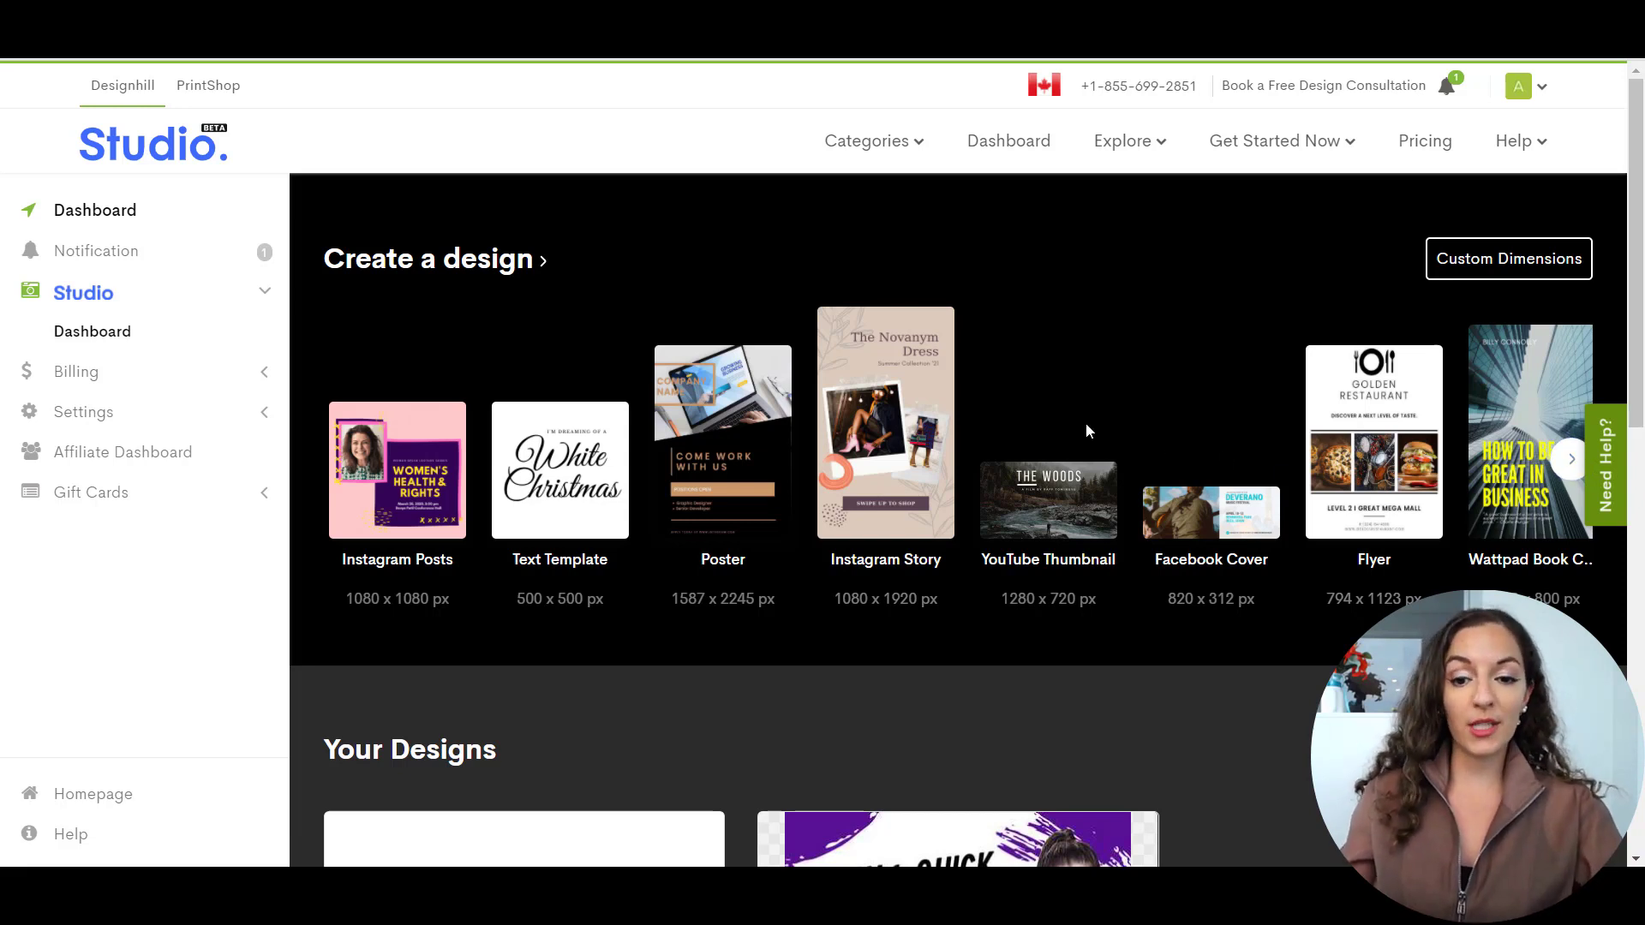
pyautogui.click(892, 480)
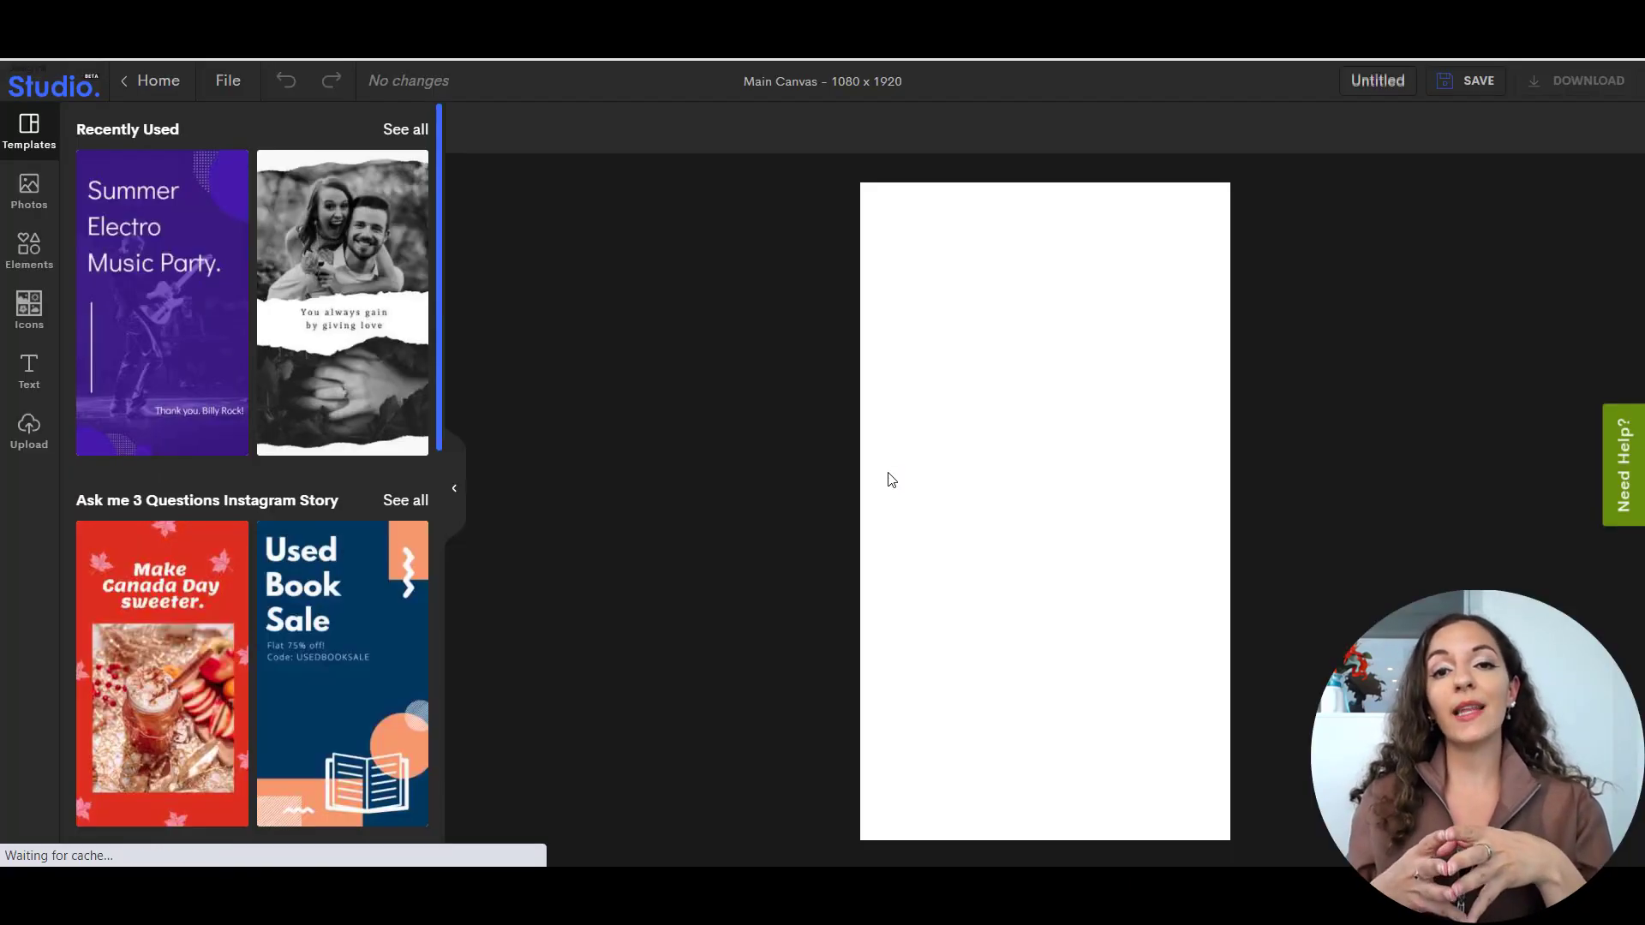
# Examine the Instagram Story templates by category, from Ask me 3 Questions through Snapshots, New and Travel to Sale and All Templates.
pyautogui.scroll(-3, 288, 426)
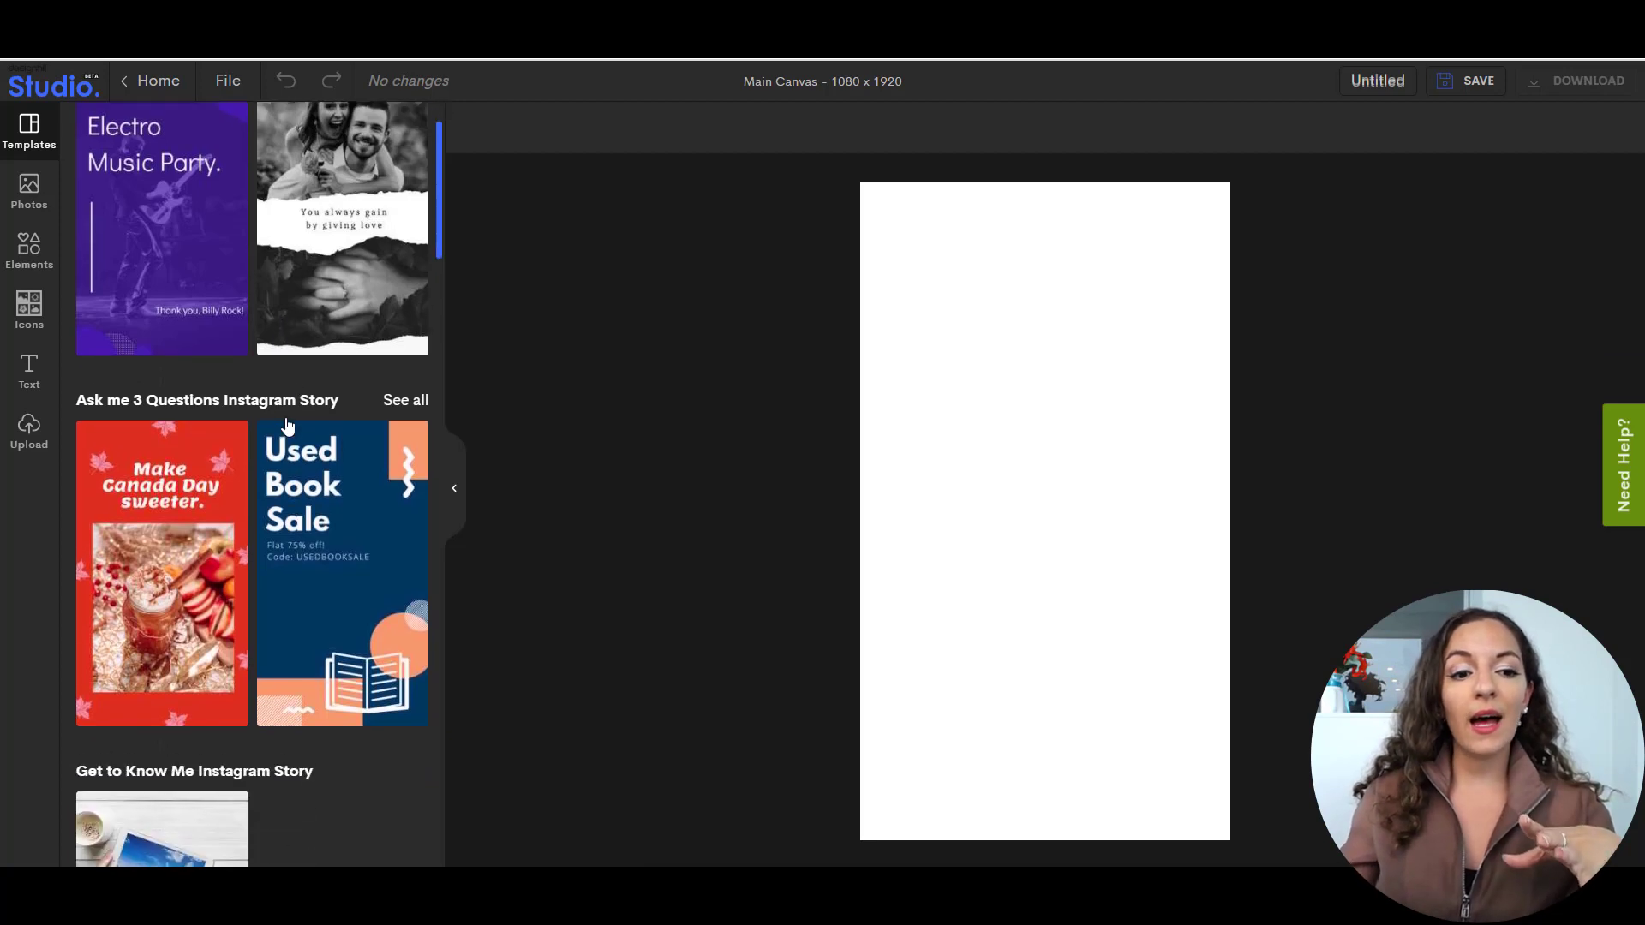
pyautogui.scroll(-5, 288, 427)
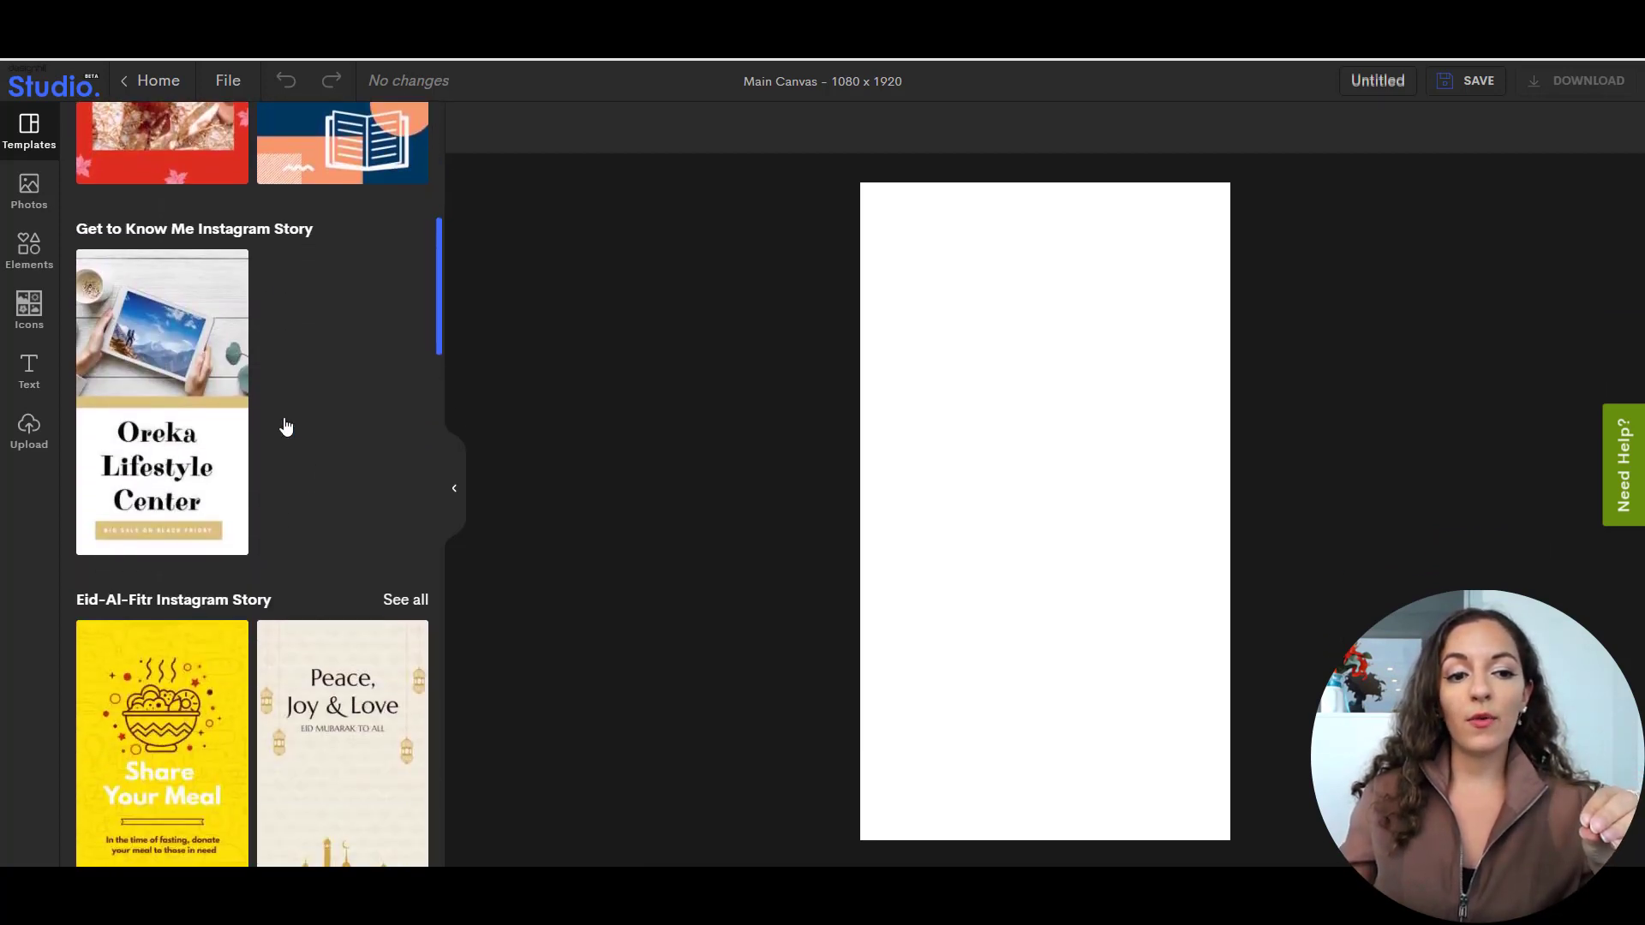
pyautogui.scroll(-3, 286, 426)
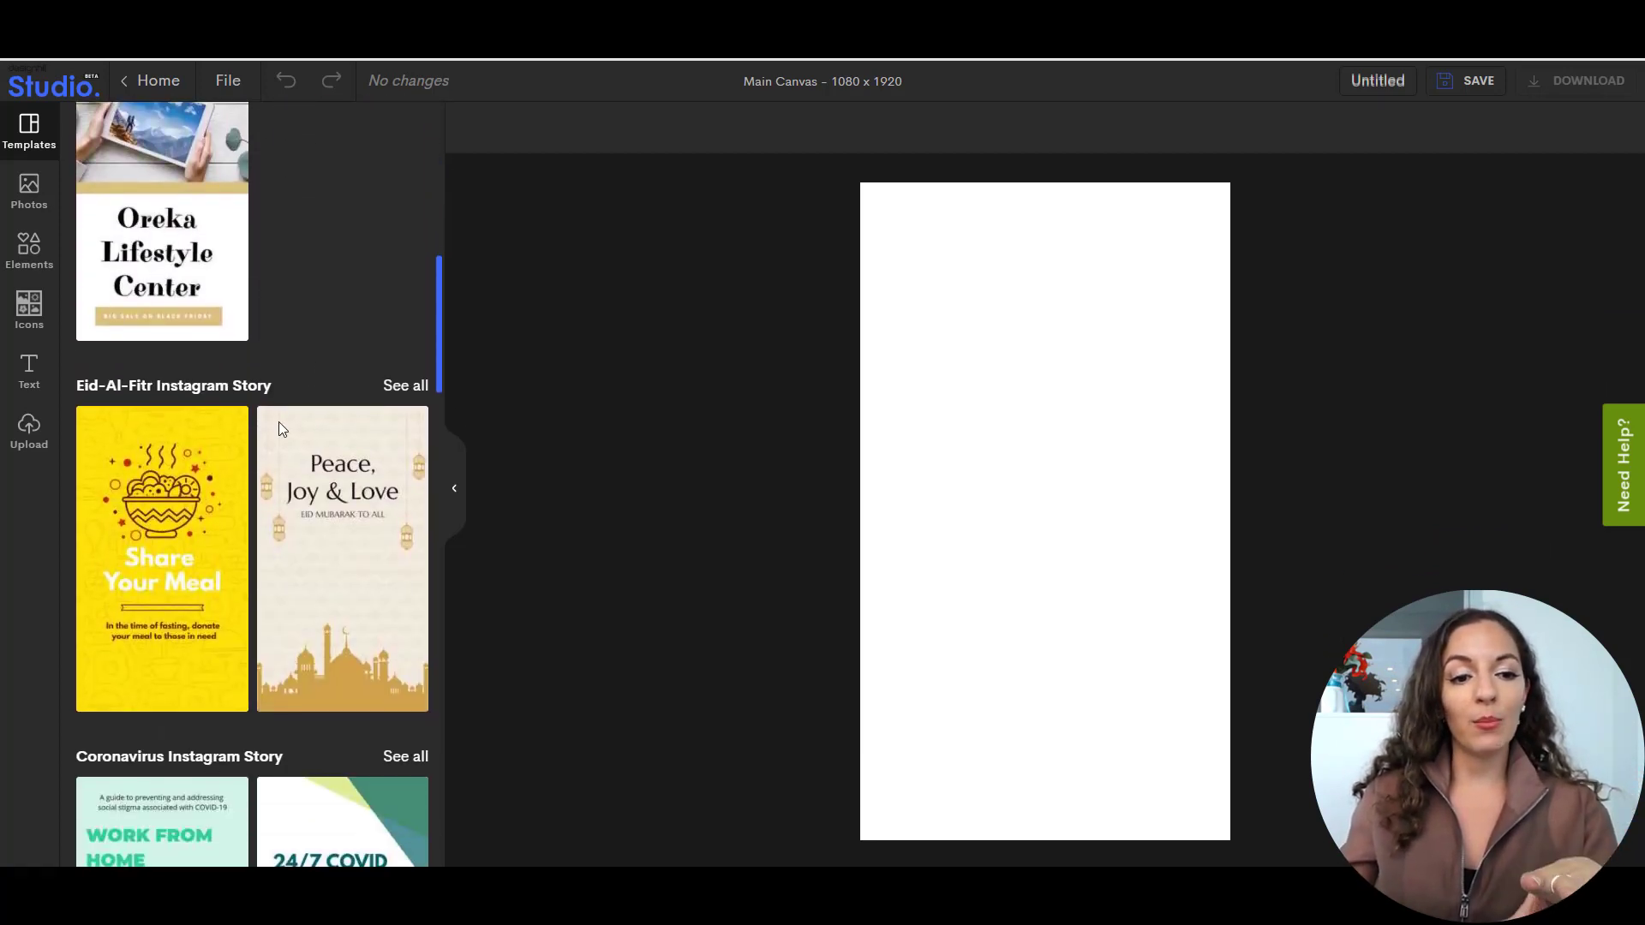
pyautogui.scroll(-6, 279, 422)
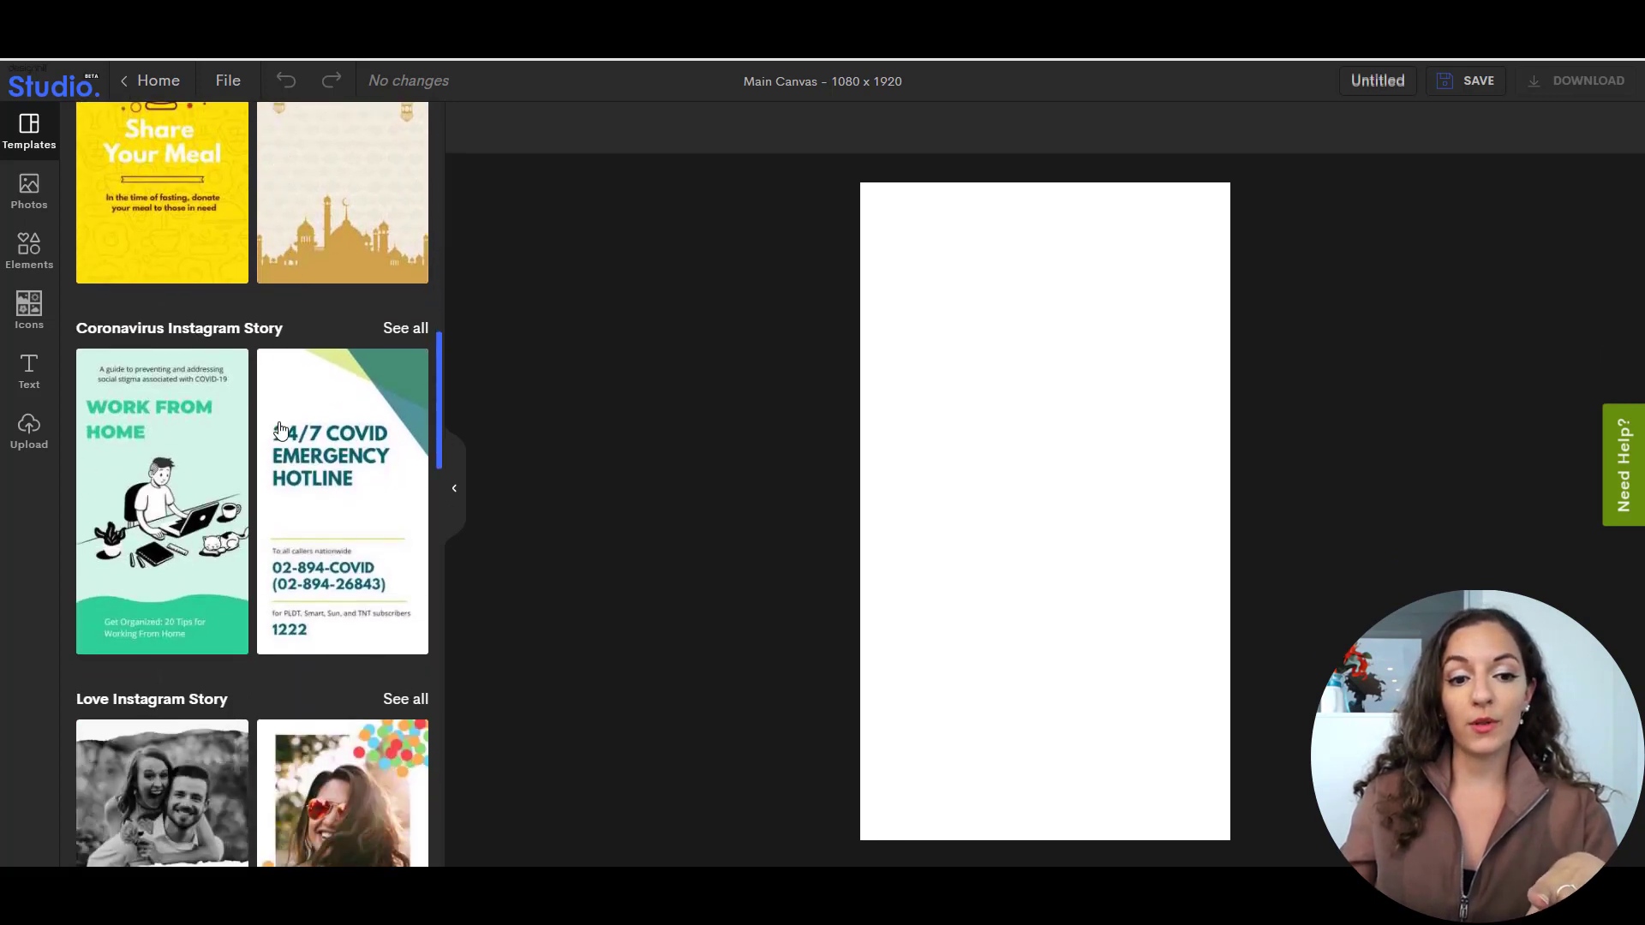
pyautogui.scroll(-3, 265, 463)
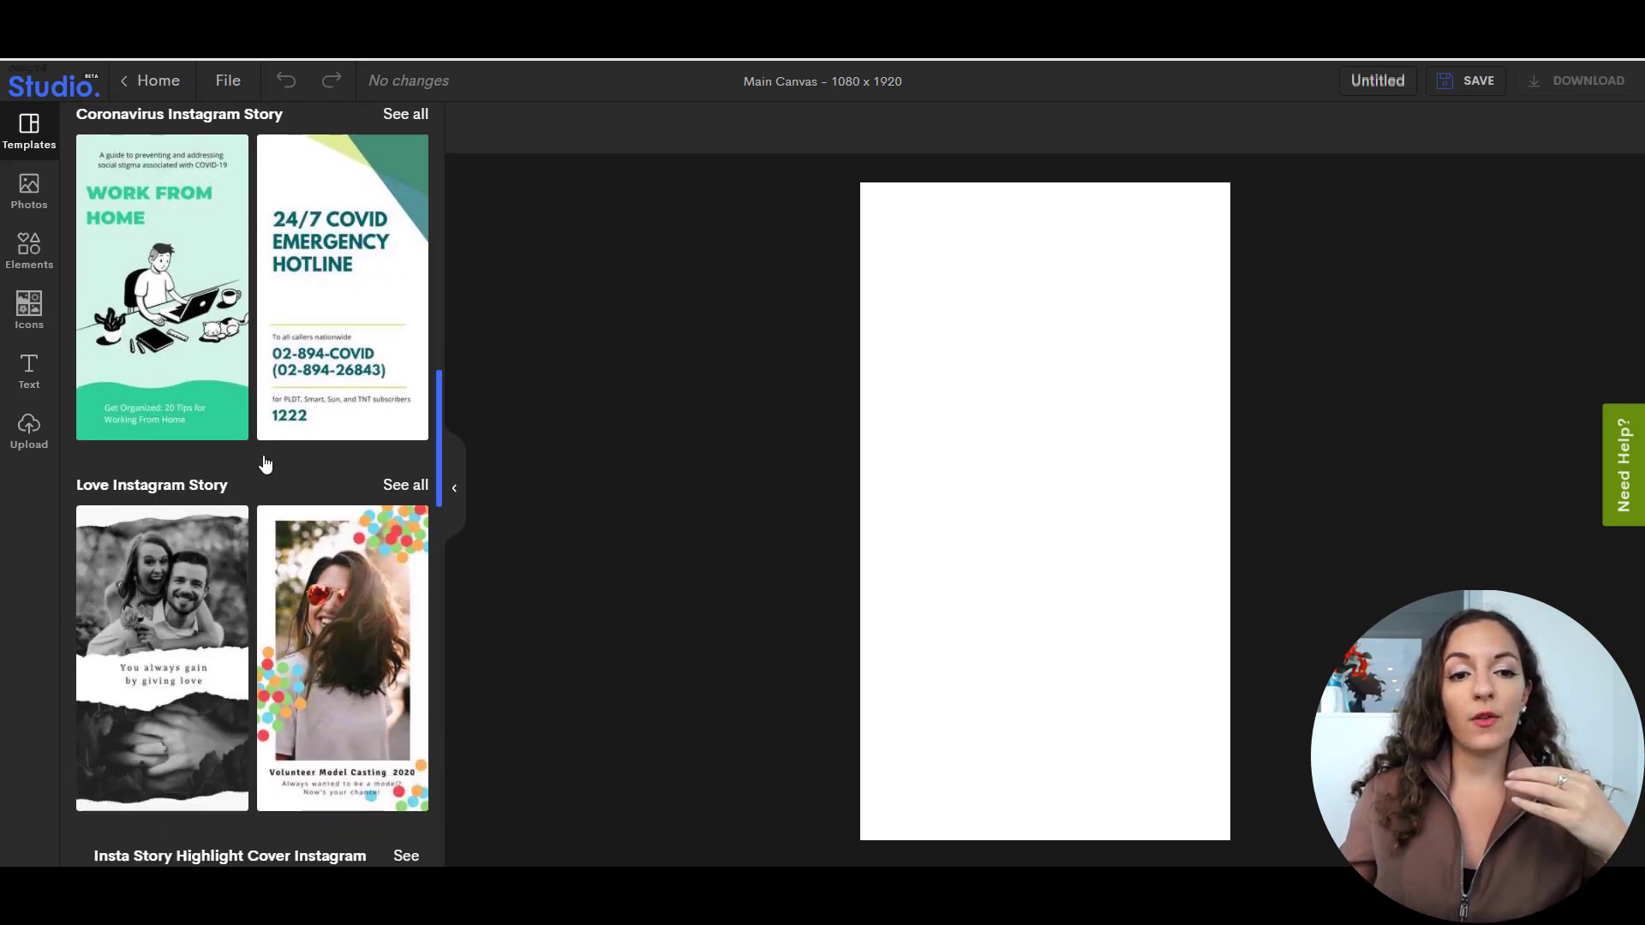
pyautogui.scroll(-7, 266, 464)
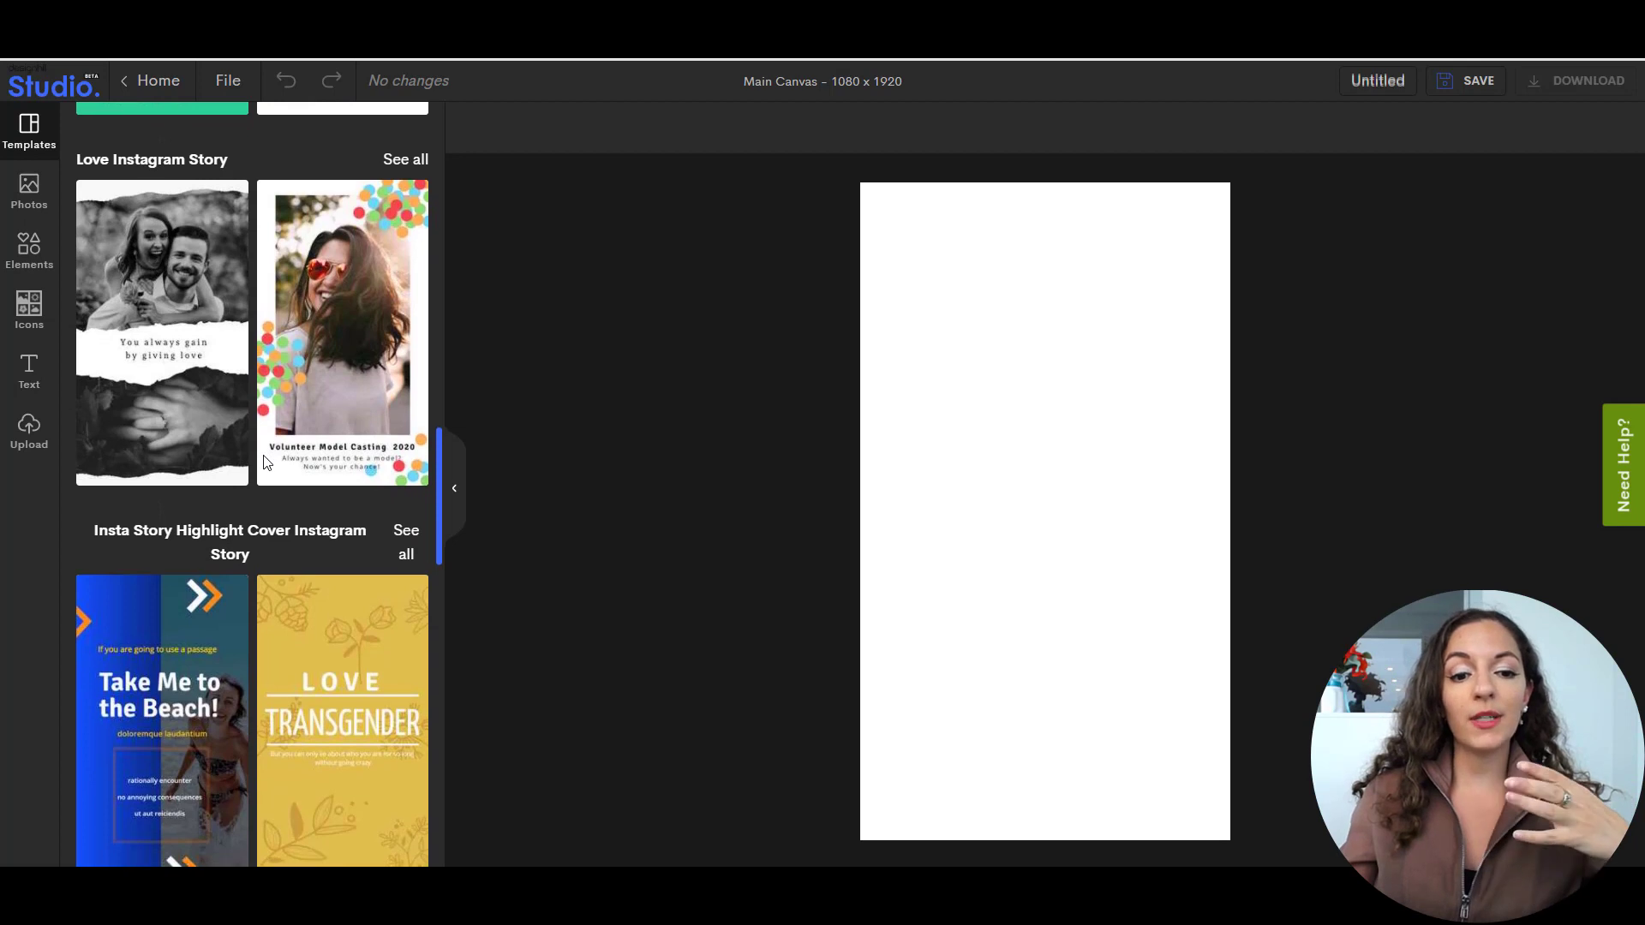
pyautogui.scroll(-8, 266, 463)
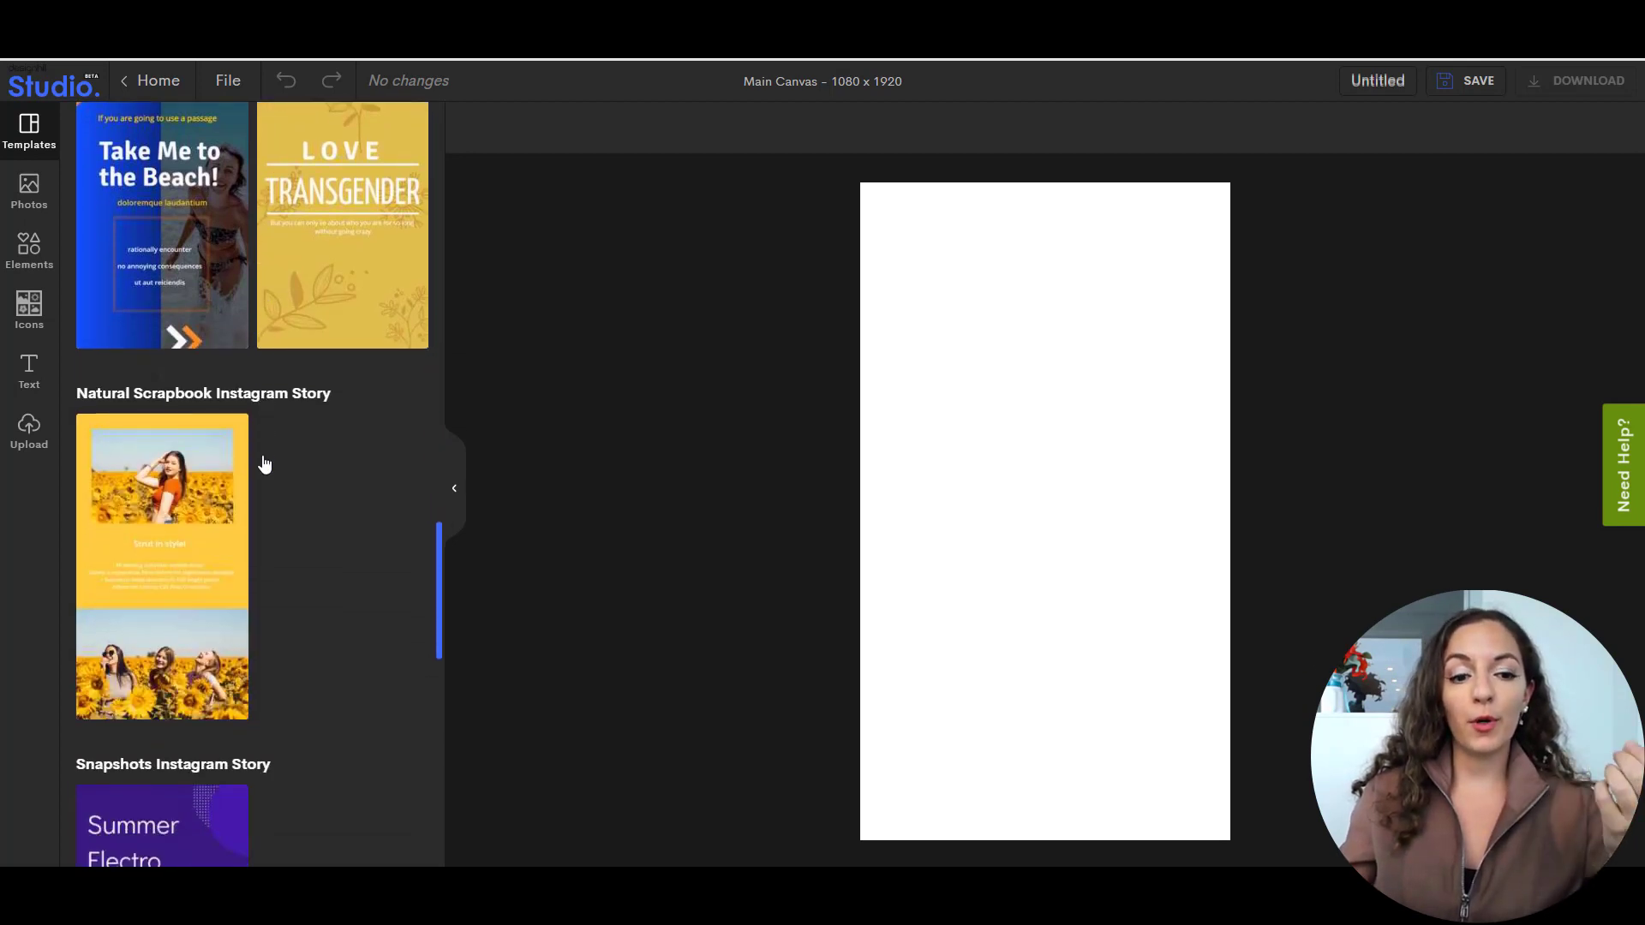
pyautogui.scroll(-6, 264, 461)
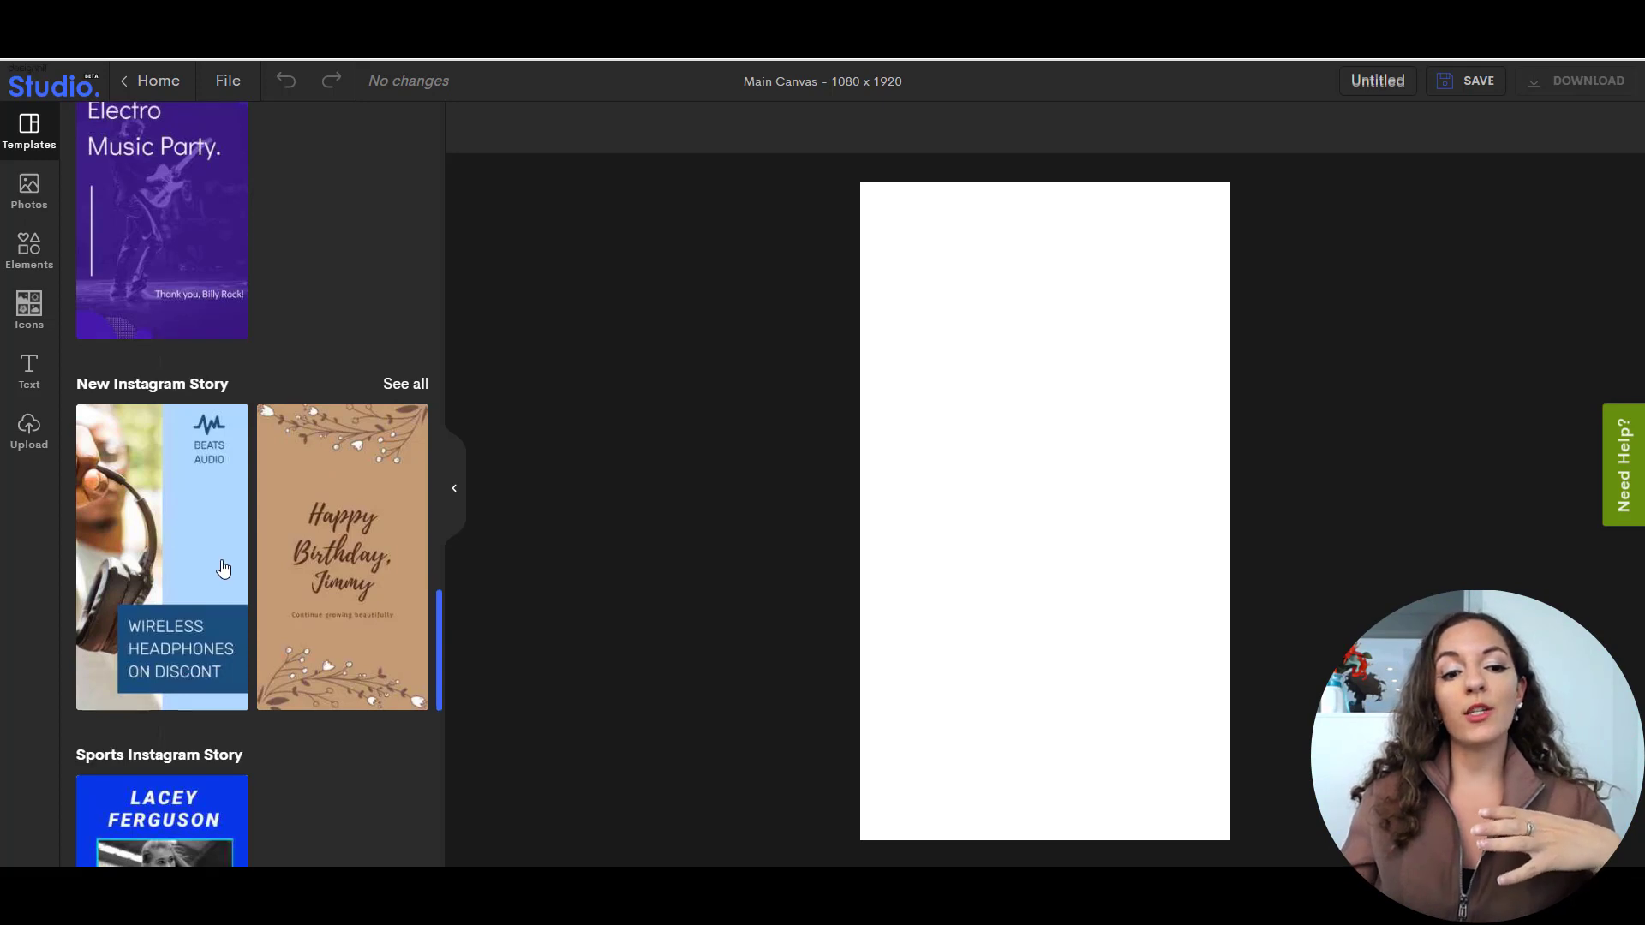
pyautogui.scroll(-3, 245, 561)
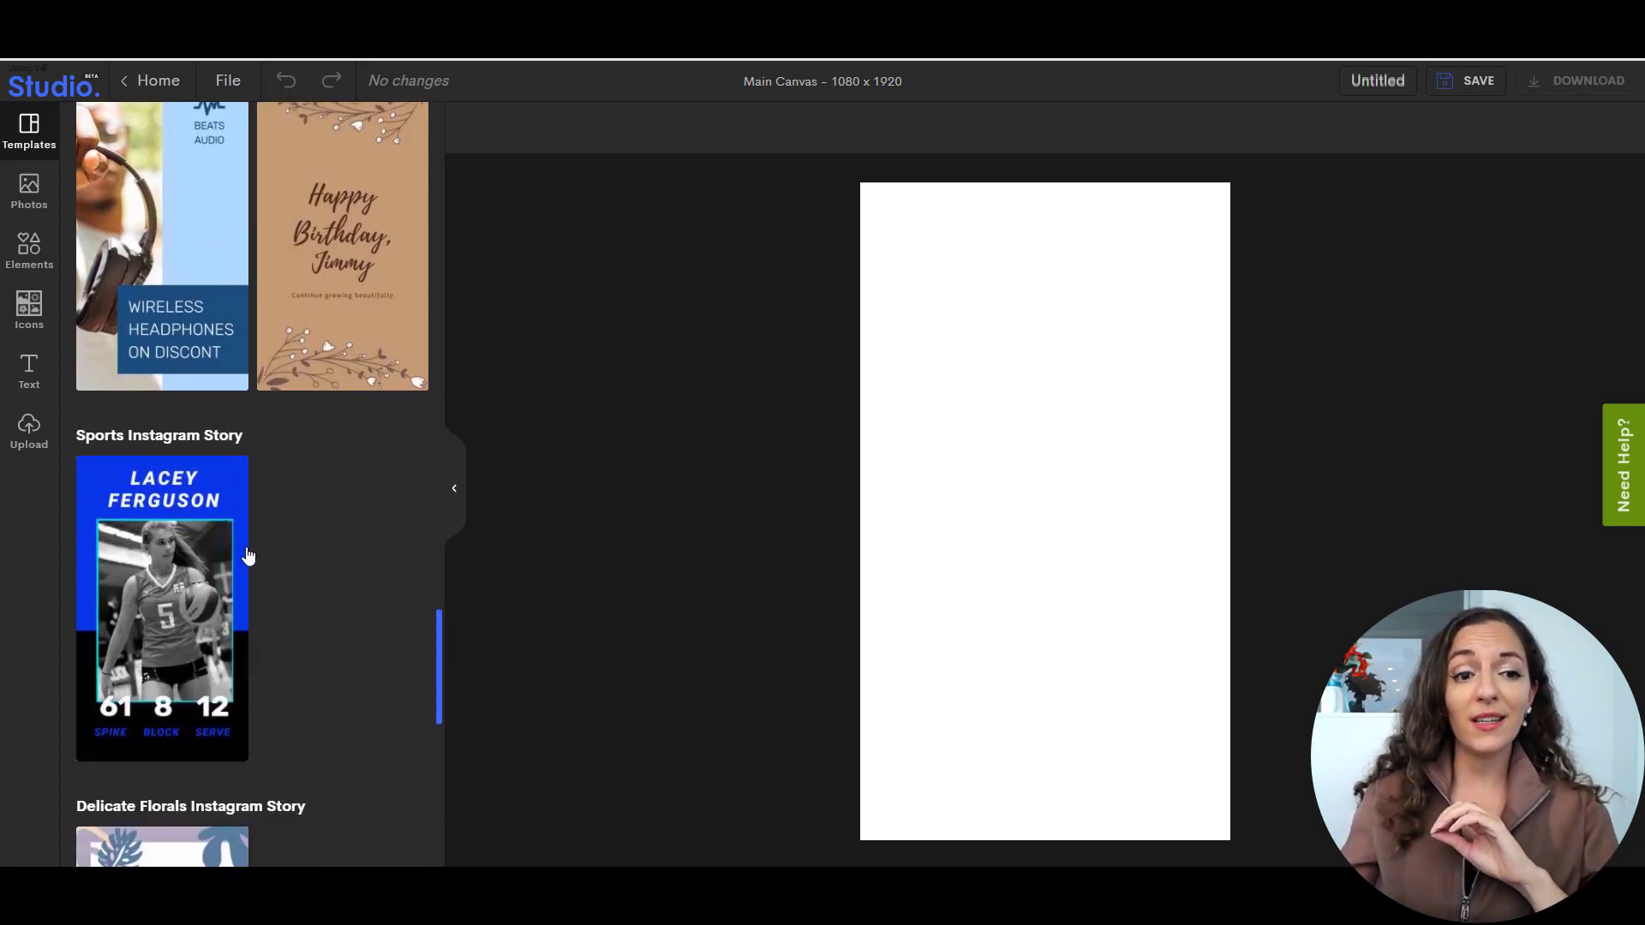
pyautogui.scroll(1, 248, 557)
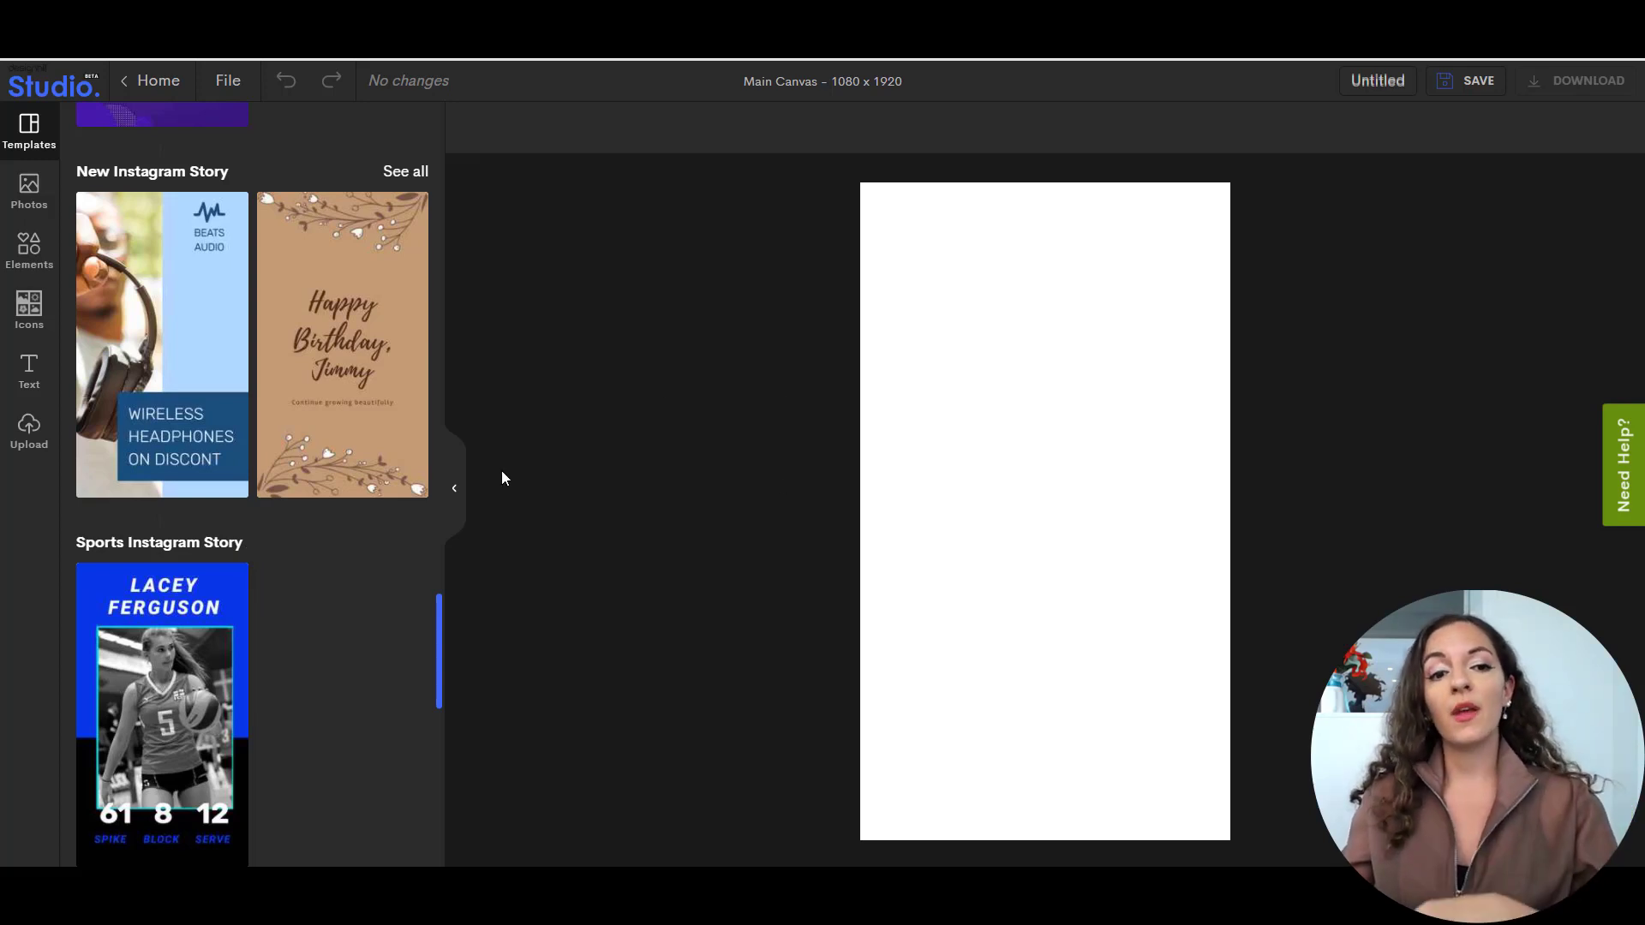
pyautogui.scroll(1, 342, 573)
pyautogui.scroll(10, 342, 573)
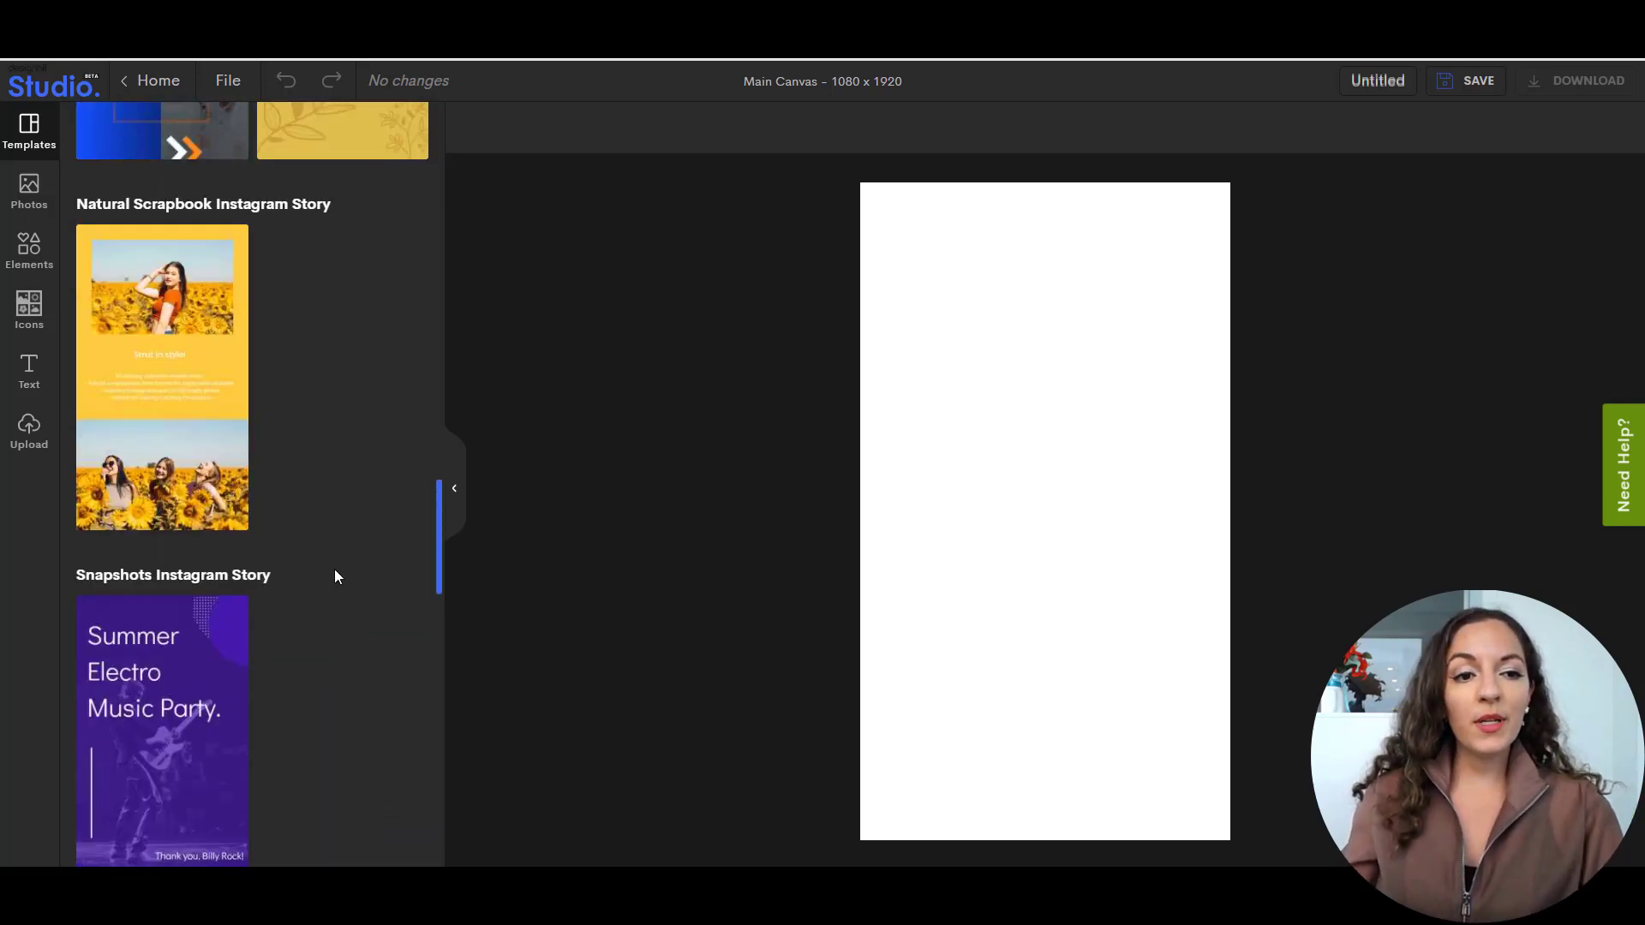
pyautogui.scroll(-9, 335, 571)
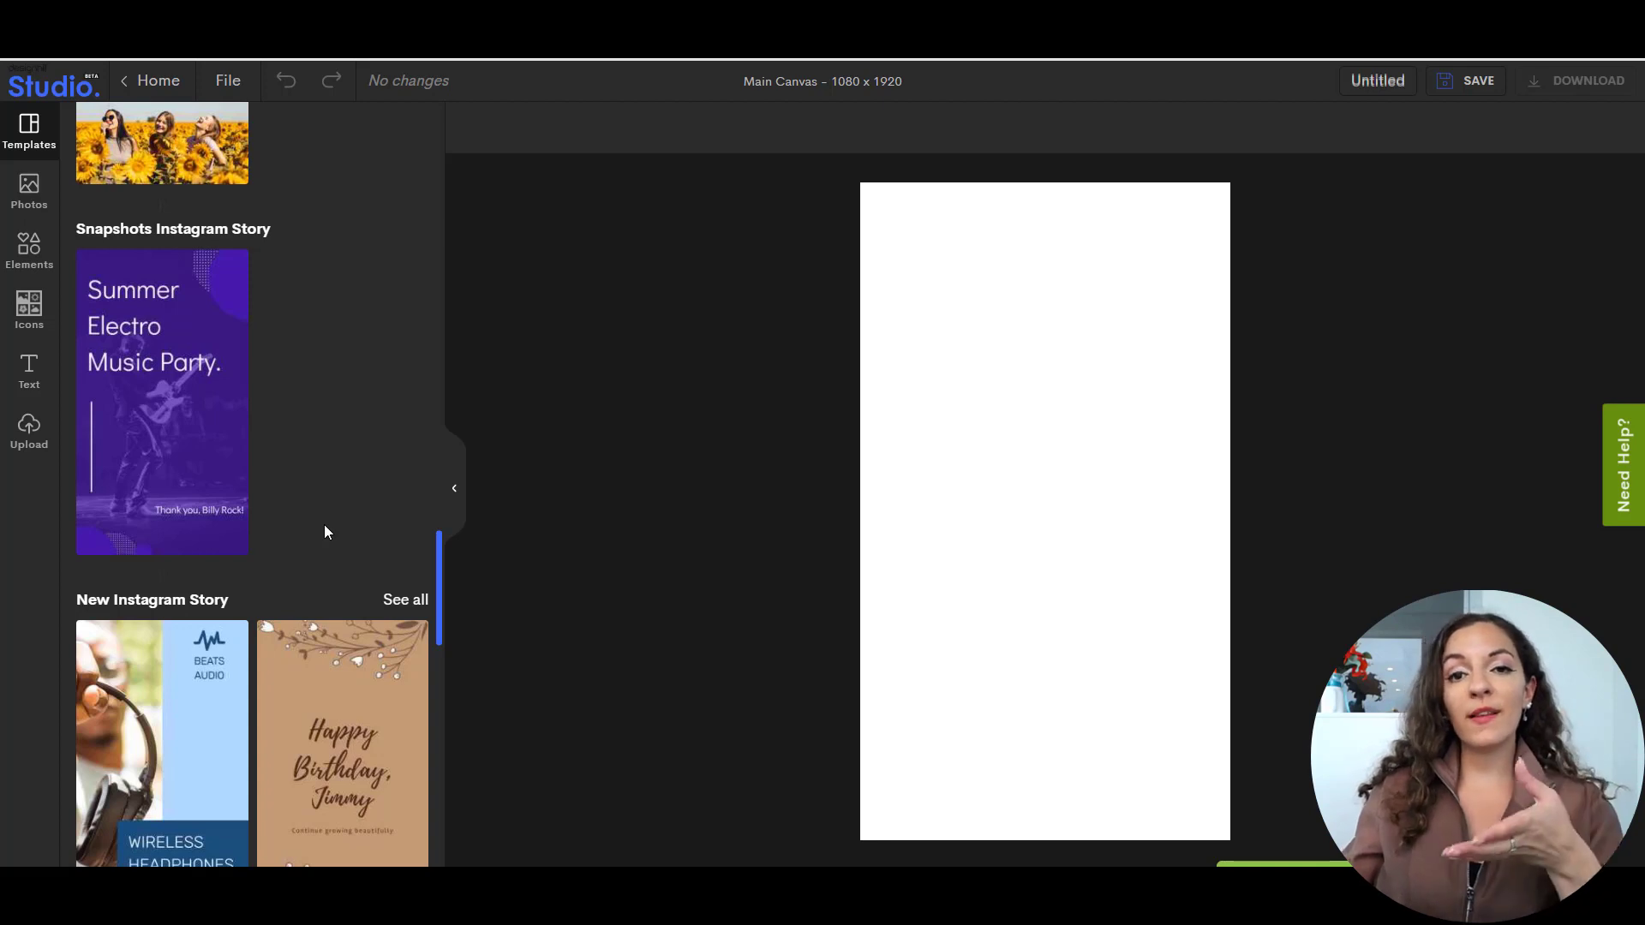
pyautogui.scroll(3, 325, 526)
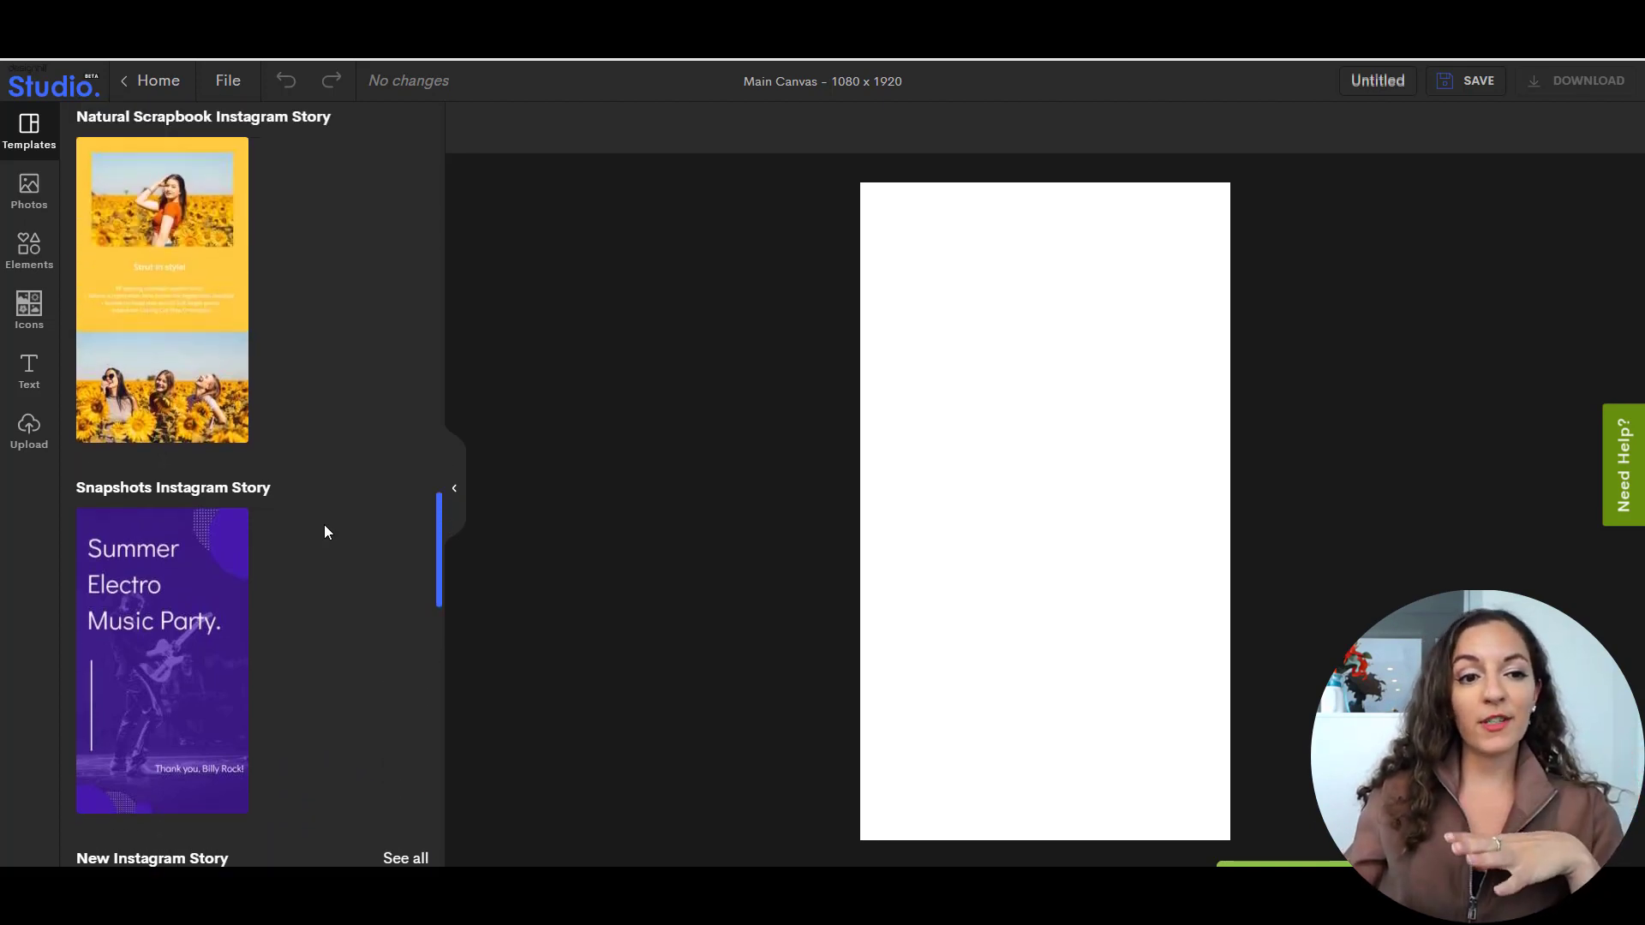
pyautogui.scroll(5, 324, 532)
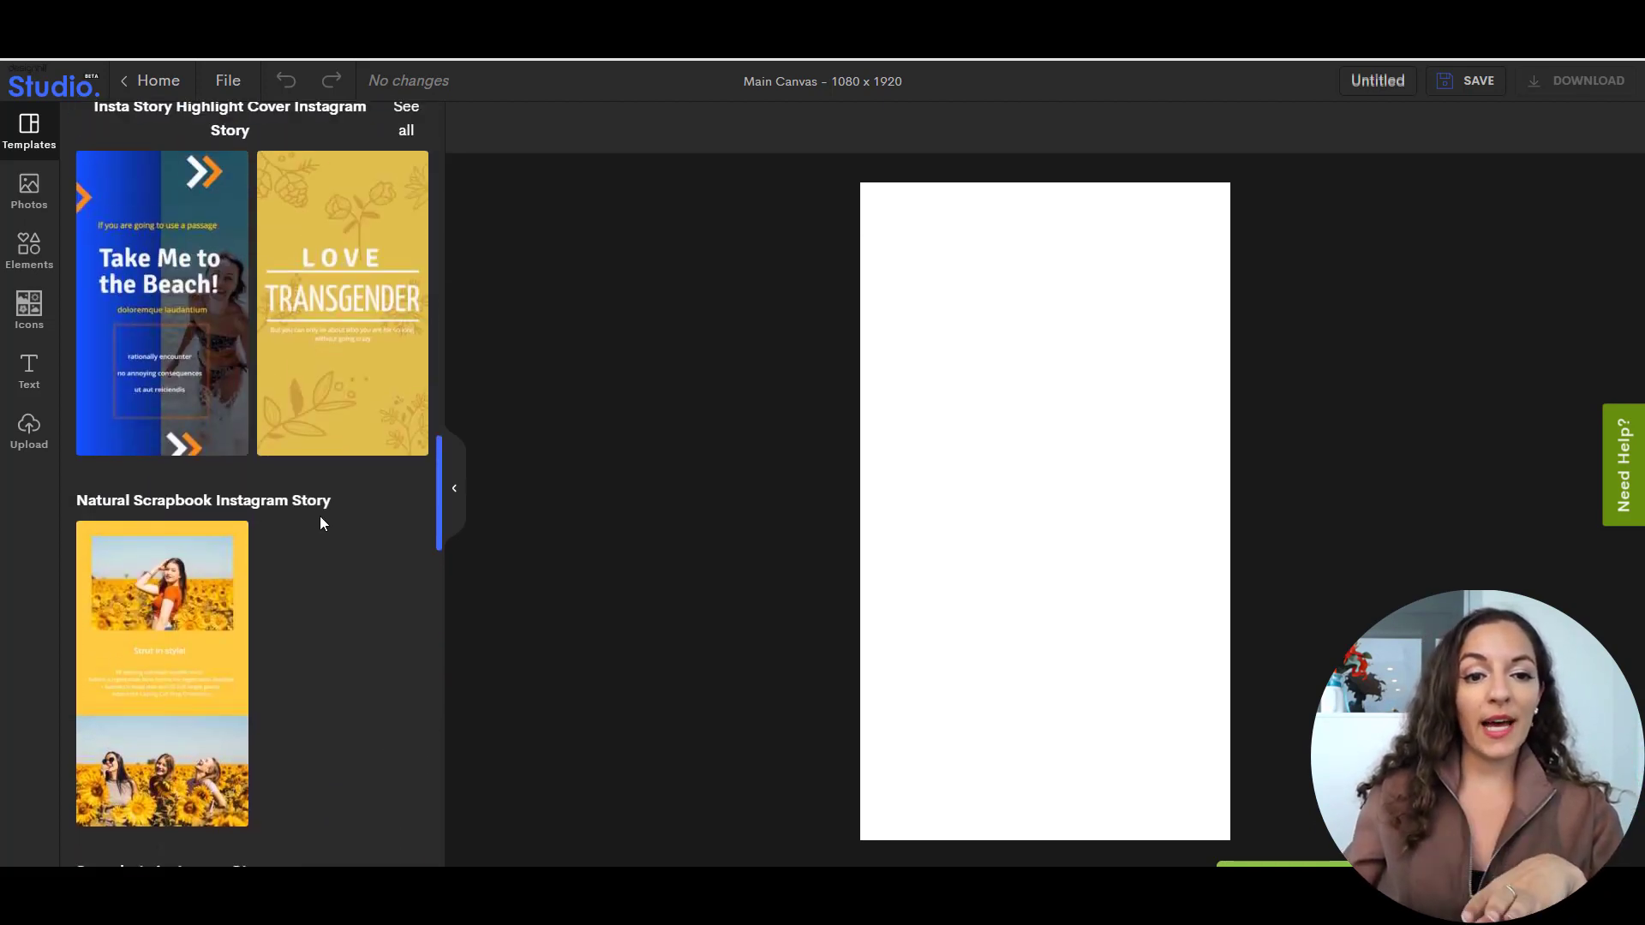
pyautogui.scroll(-5, 291, 441)
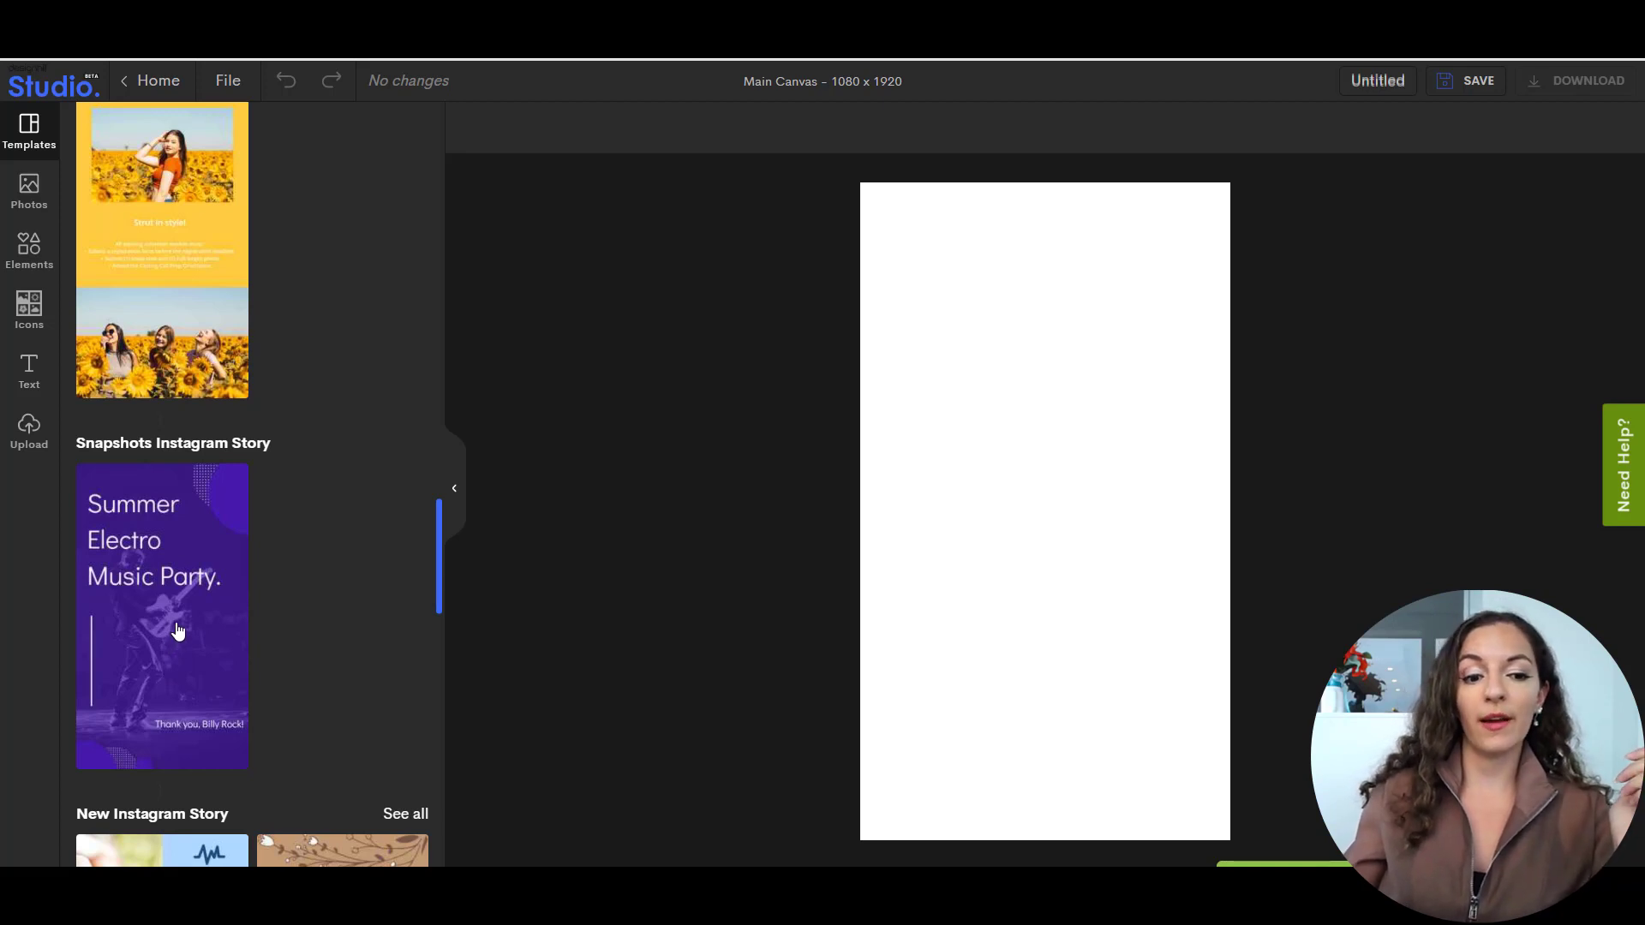
pyautogui.scroll(-3, 178, 632)
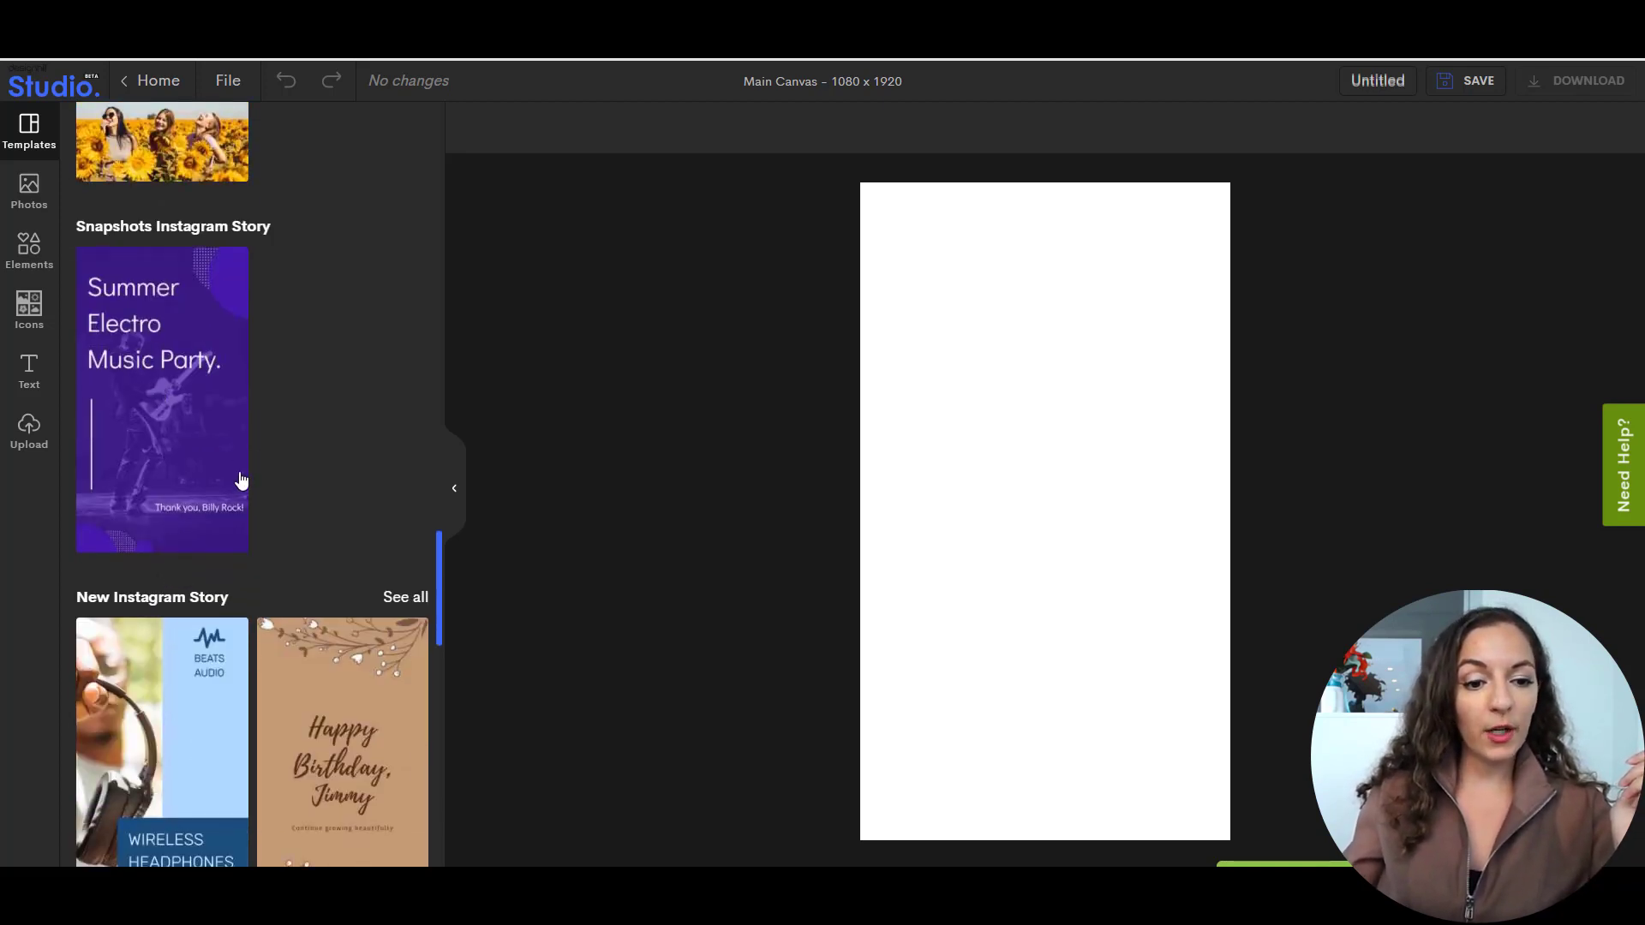
pyautogui.scroll(-15, 244, 482)
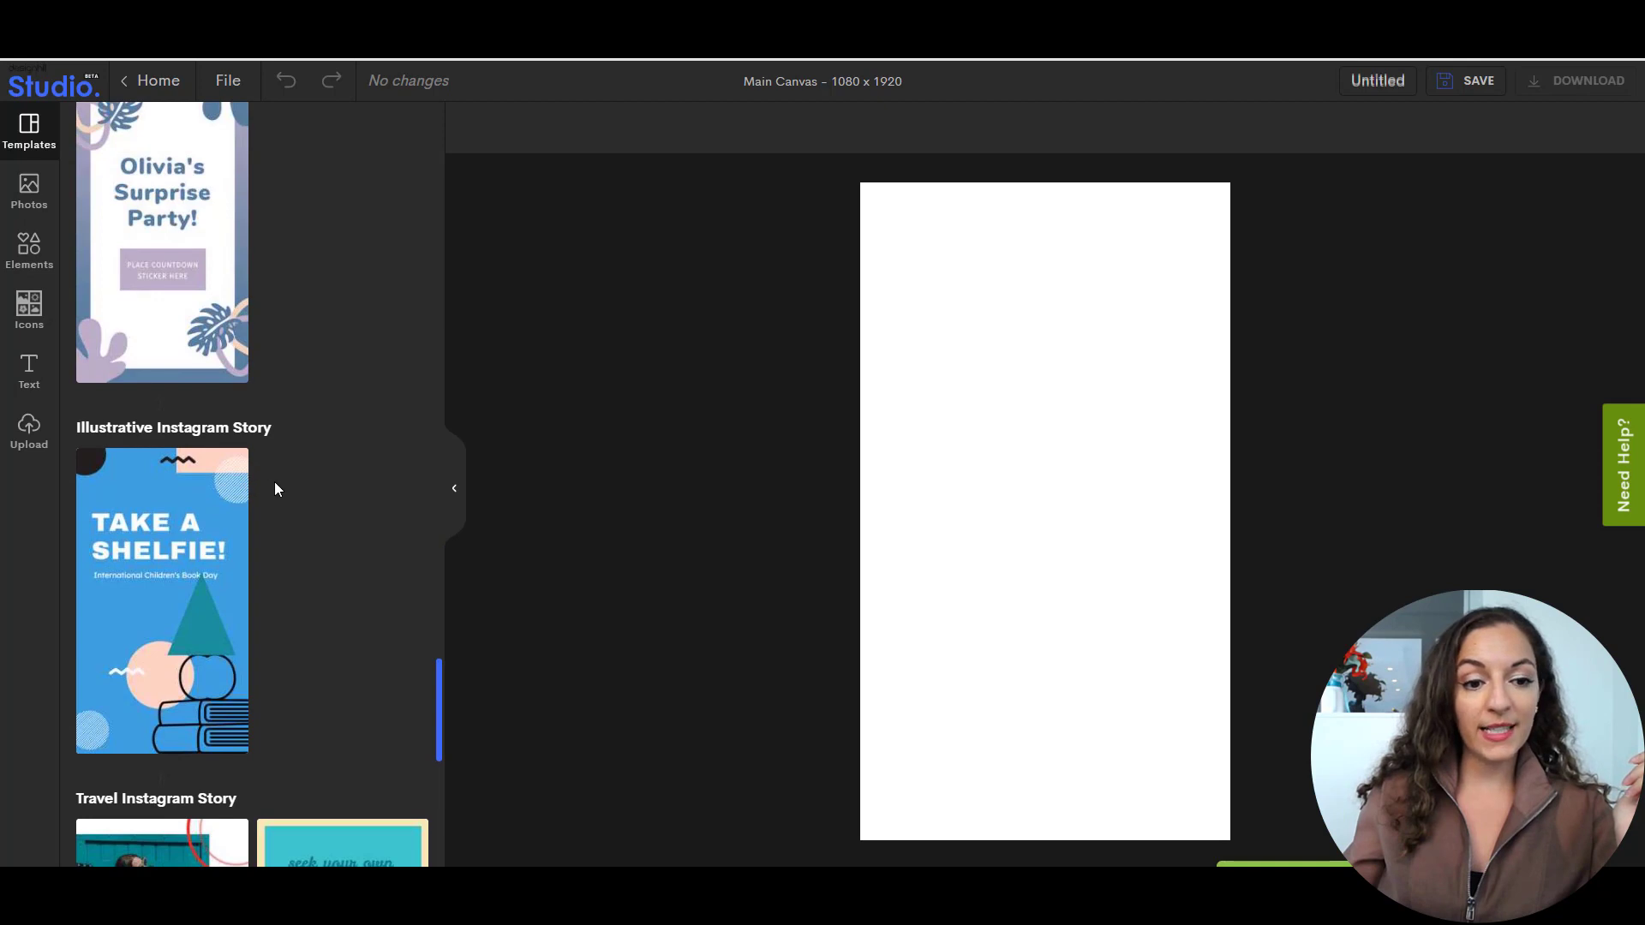
pyautogui.scroll(-12, 274, 488)
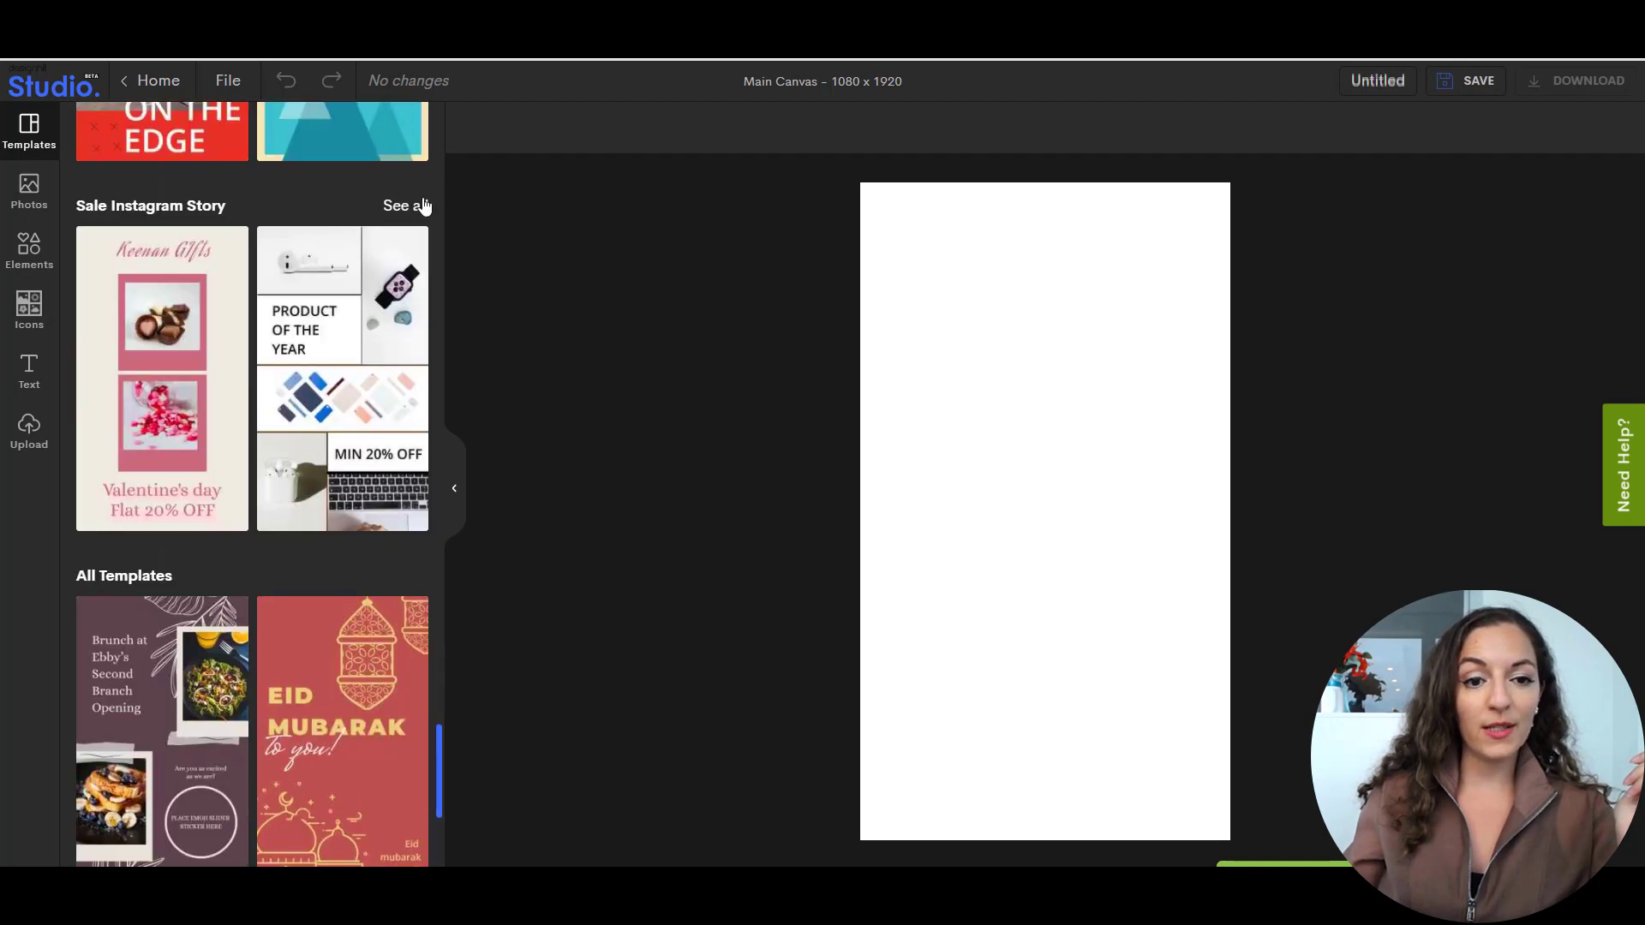
# Look through the story templates and apply the Summer Electro Music Party template from the Snapshots category to the canvas.
pyautogui.scroll(-5, 380, 467)
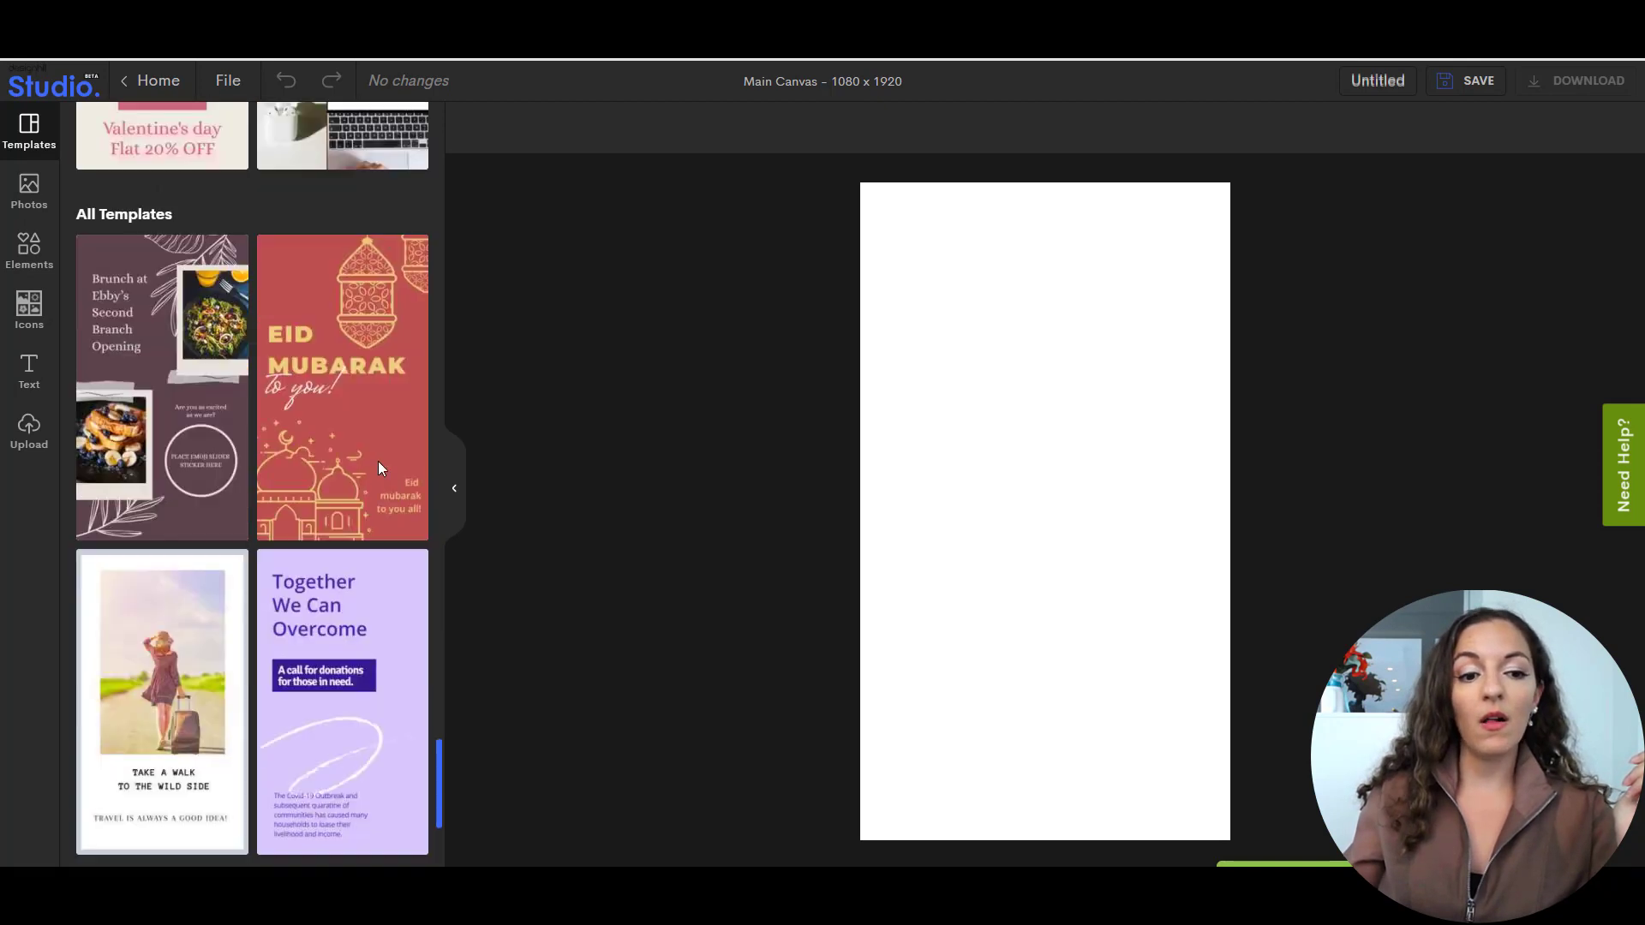
pyautogui.scroll(-5, 381, 467)
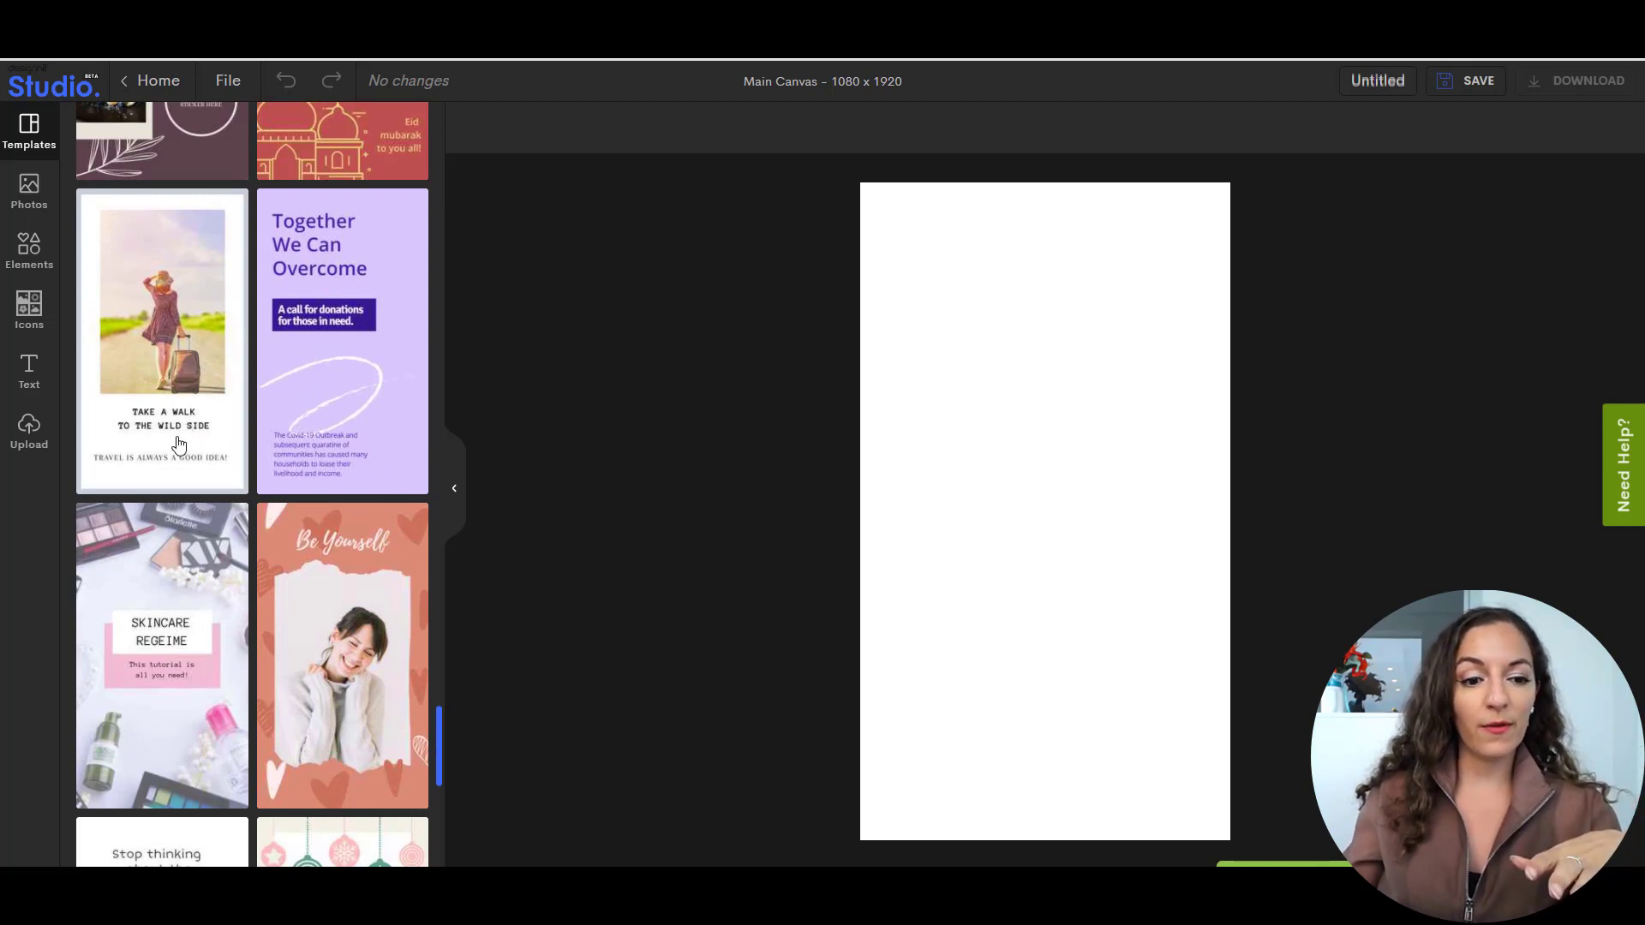
pyautogui.scroll(-5, 178, 444)
pyautogui.scroll(6, 260, 583)
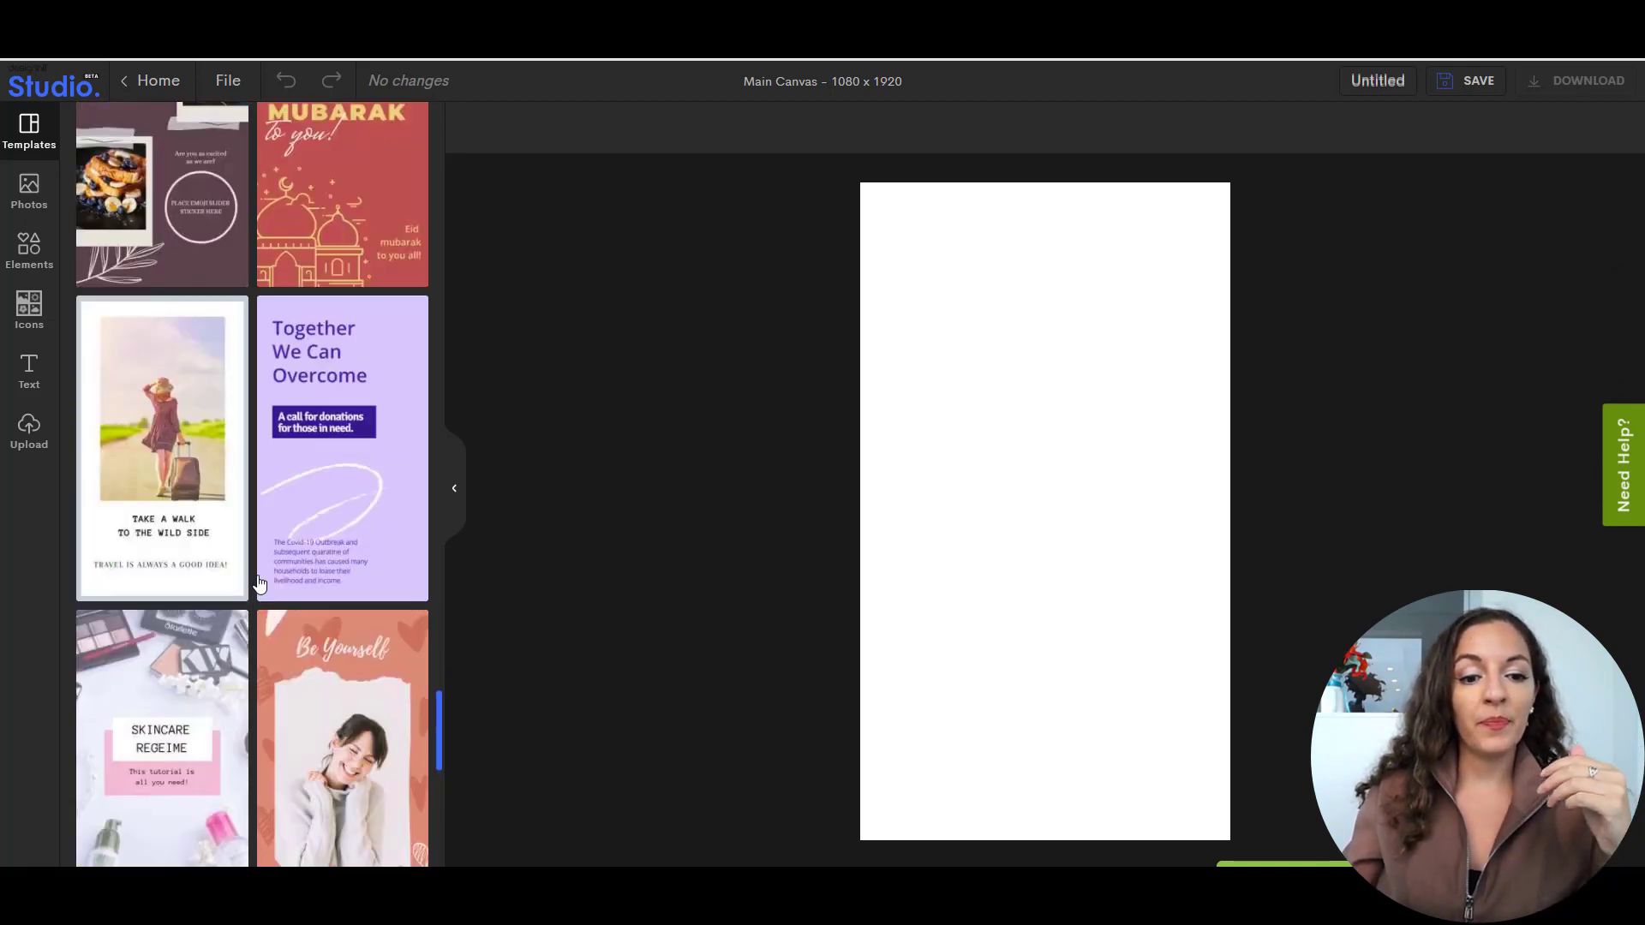
pyautogui.scroll(15, 259, 584)
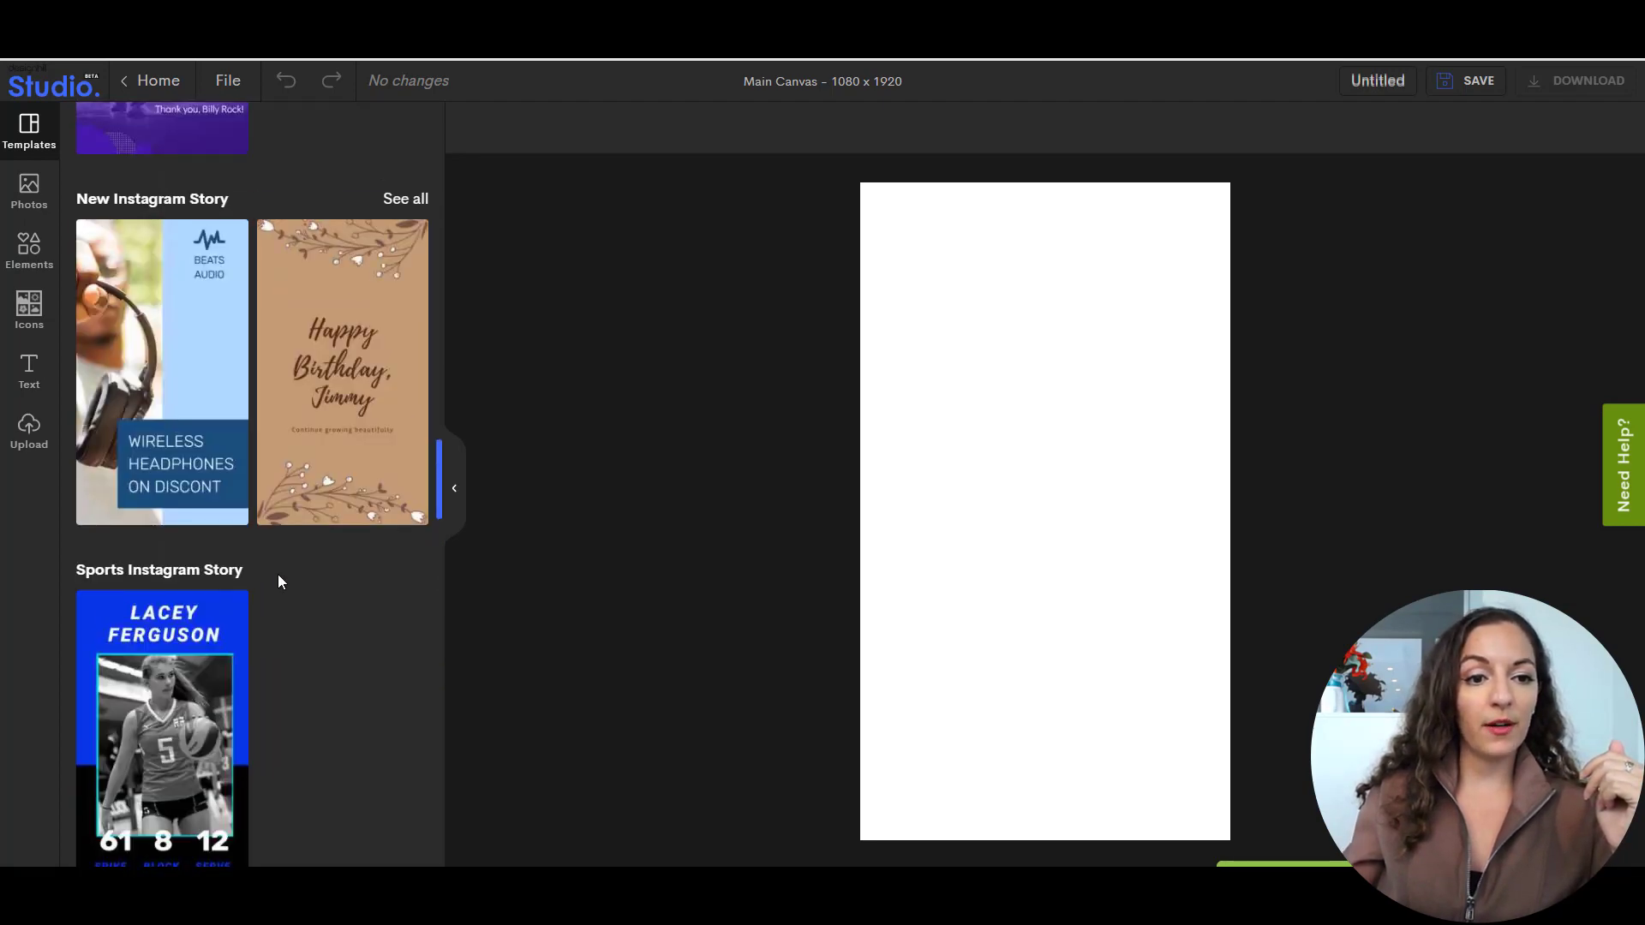
pyautogui.scroll(6, 277, 582)
pyautogui.click(165, 557)
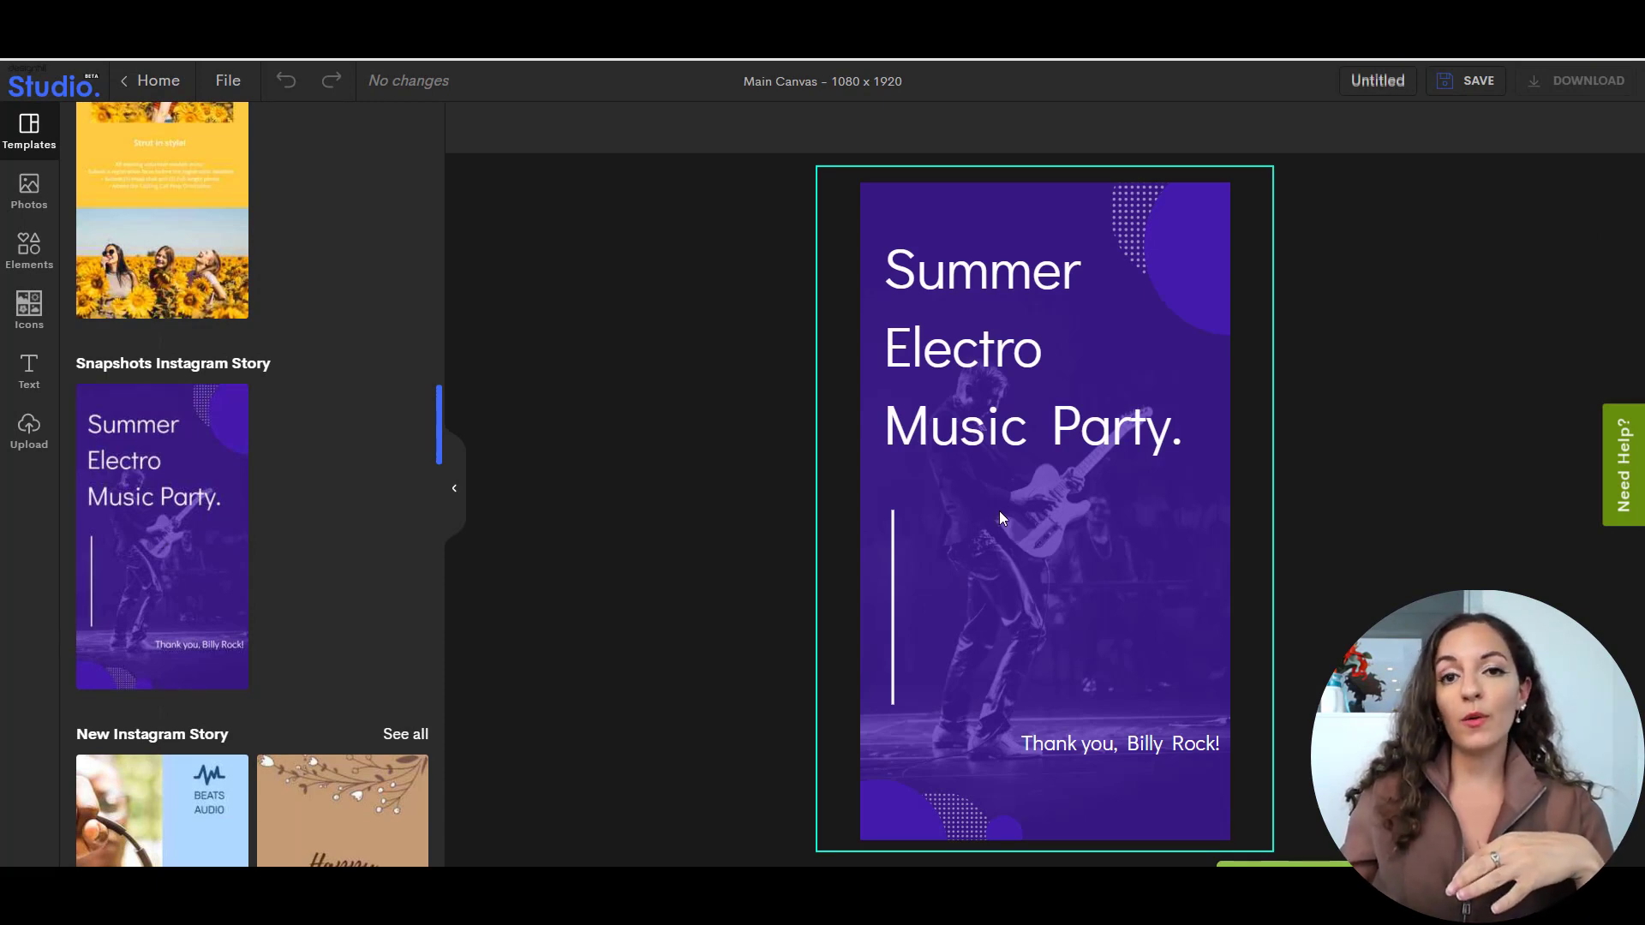
# Delete the guitarist background photo from the template, keeping the title text.
pyautogui.moveTo(999, 553); pyautogui.dragTo(1044, 553)
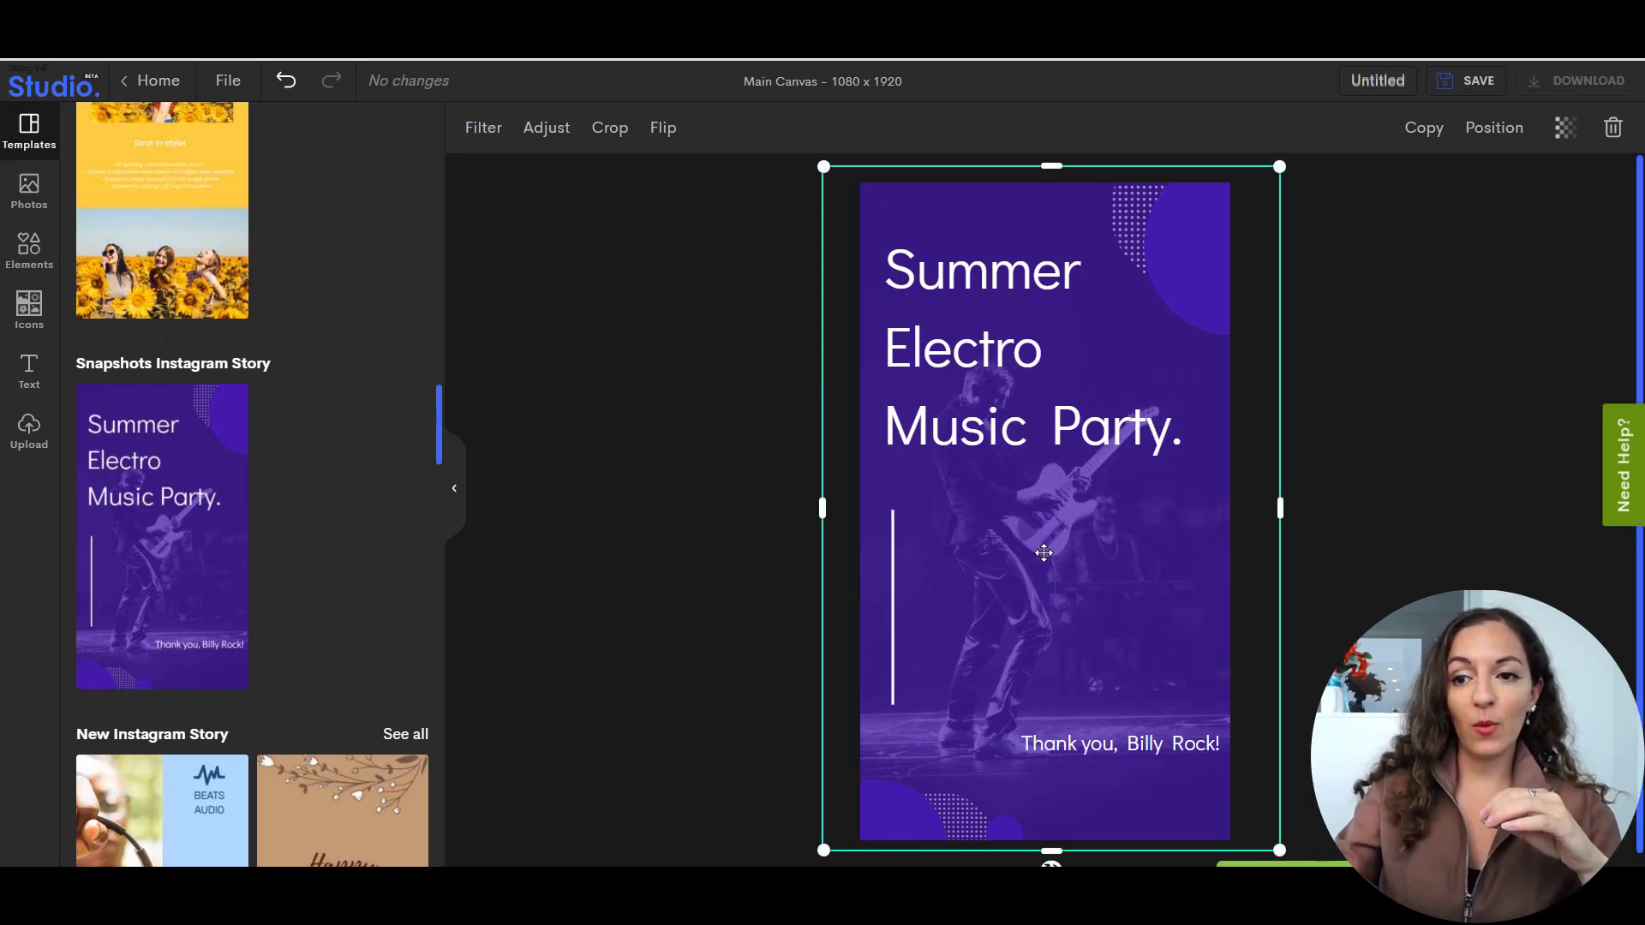
pyautogui.press('Delete')
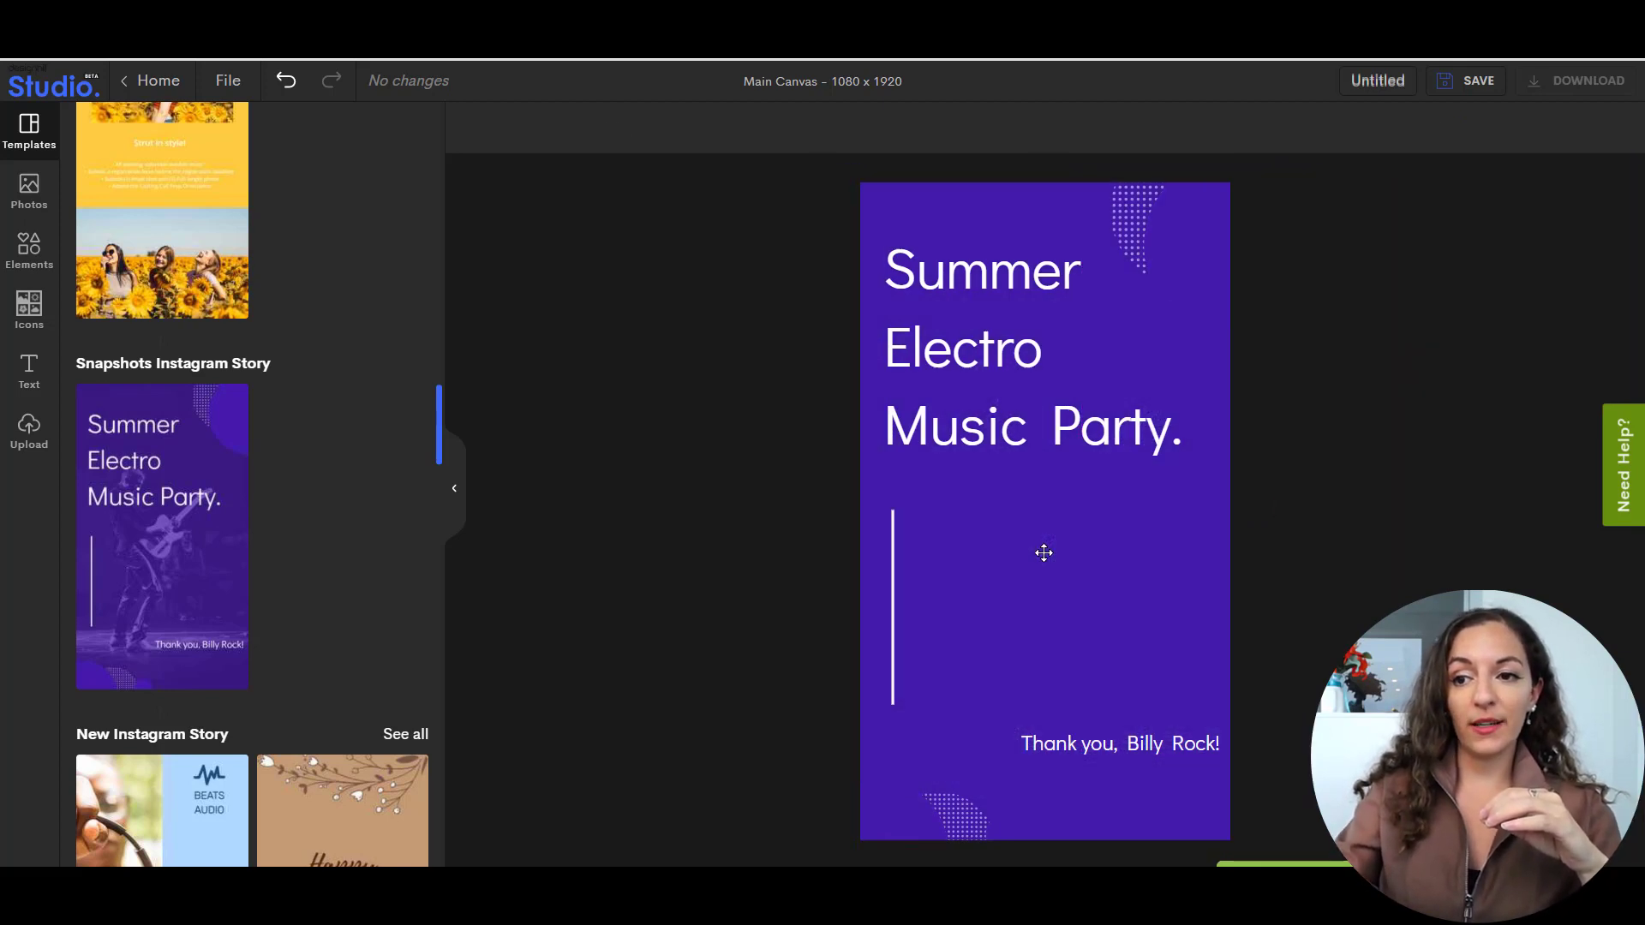
pyautogui.click(1100, 442)
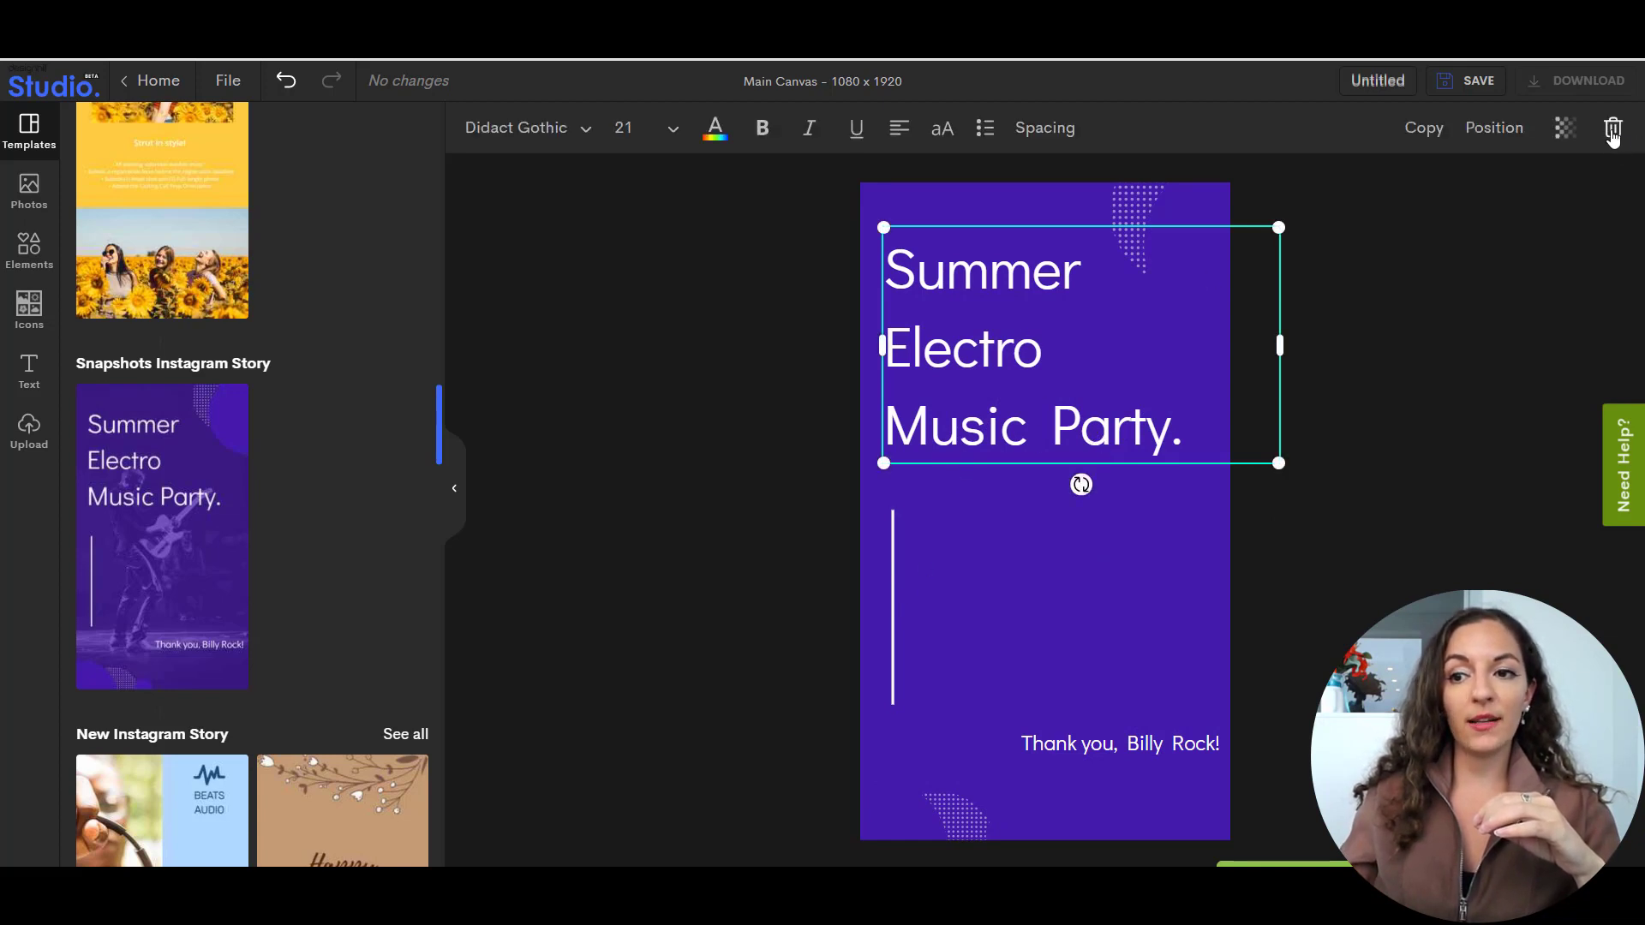
pyautogui.click(1292, 534)
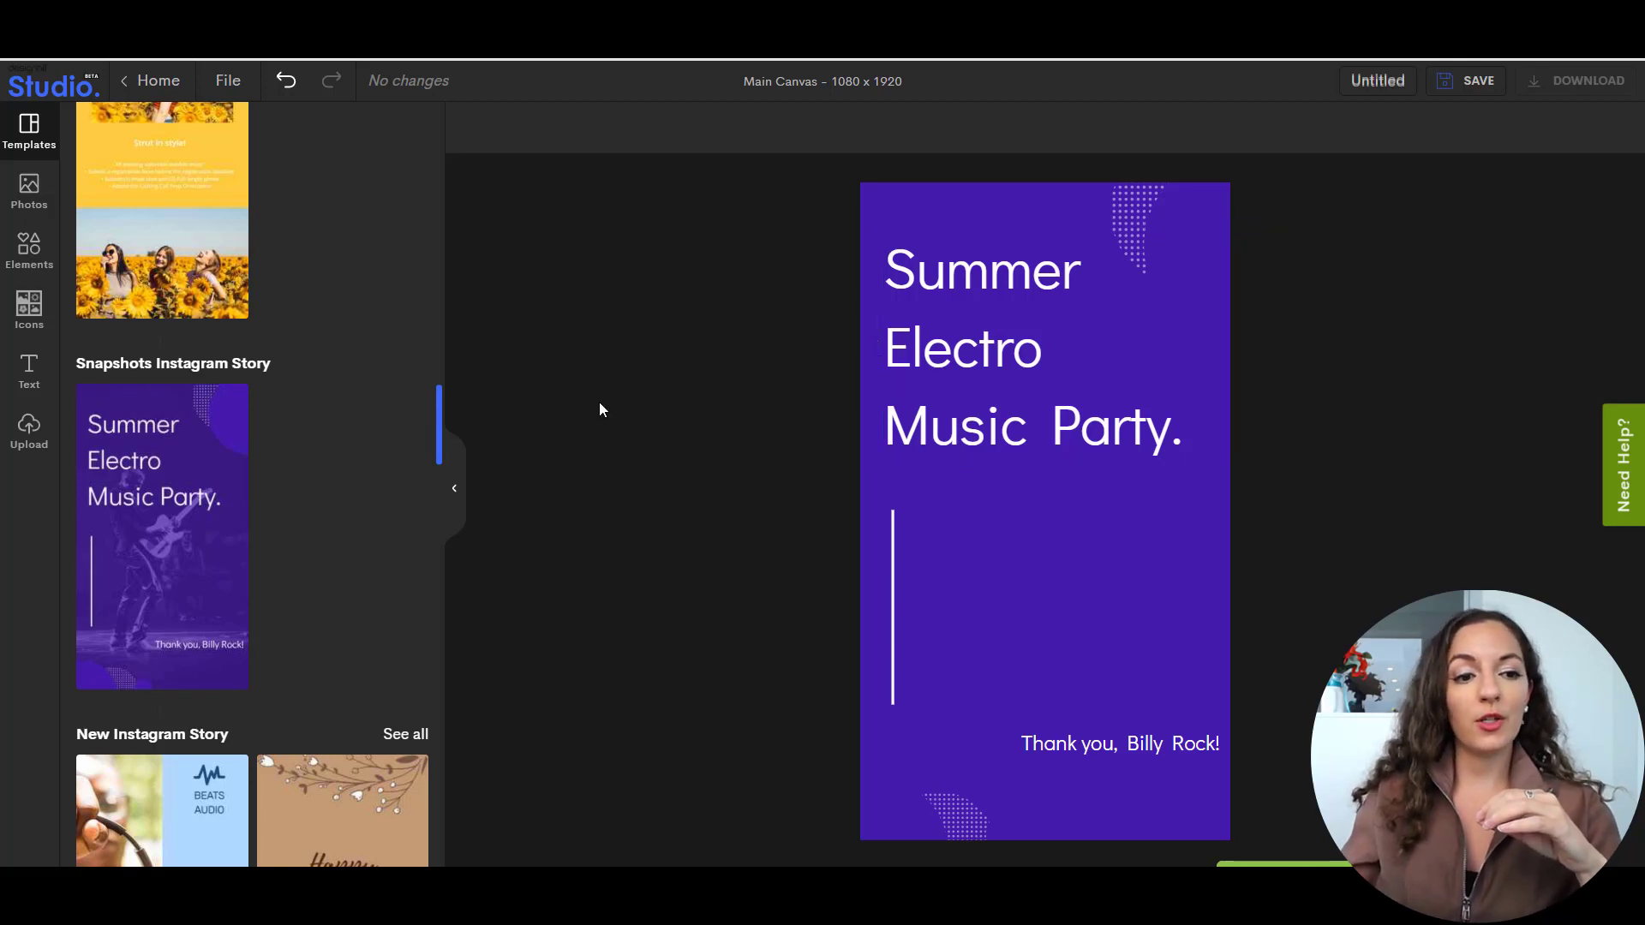
# Upload the street photo IMG_5571.JPG from the computer and add it to the canvas.
pyautogui.click(30, 431)
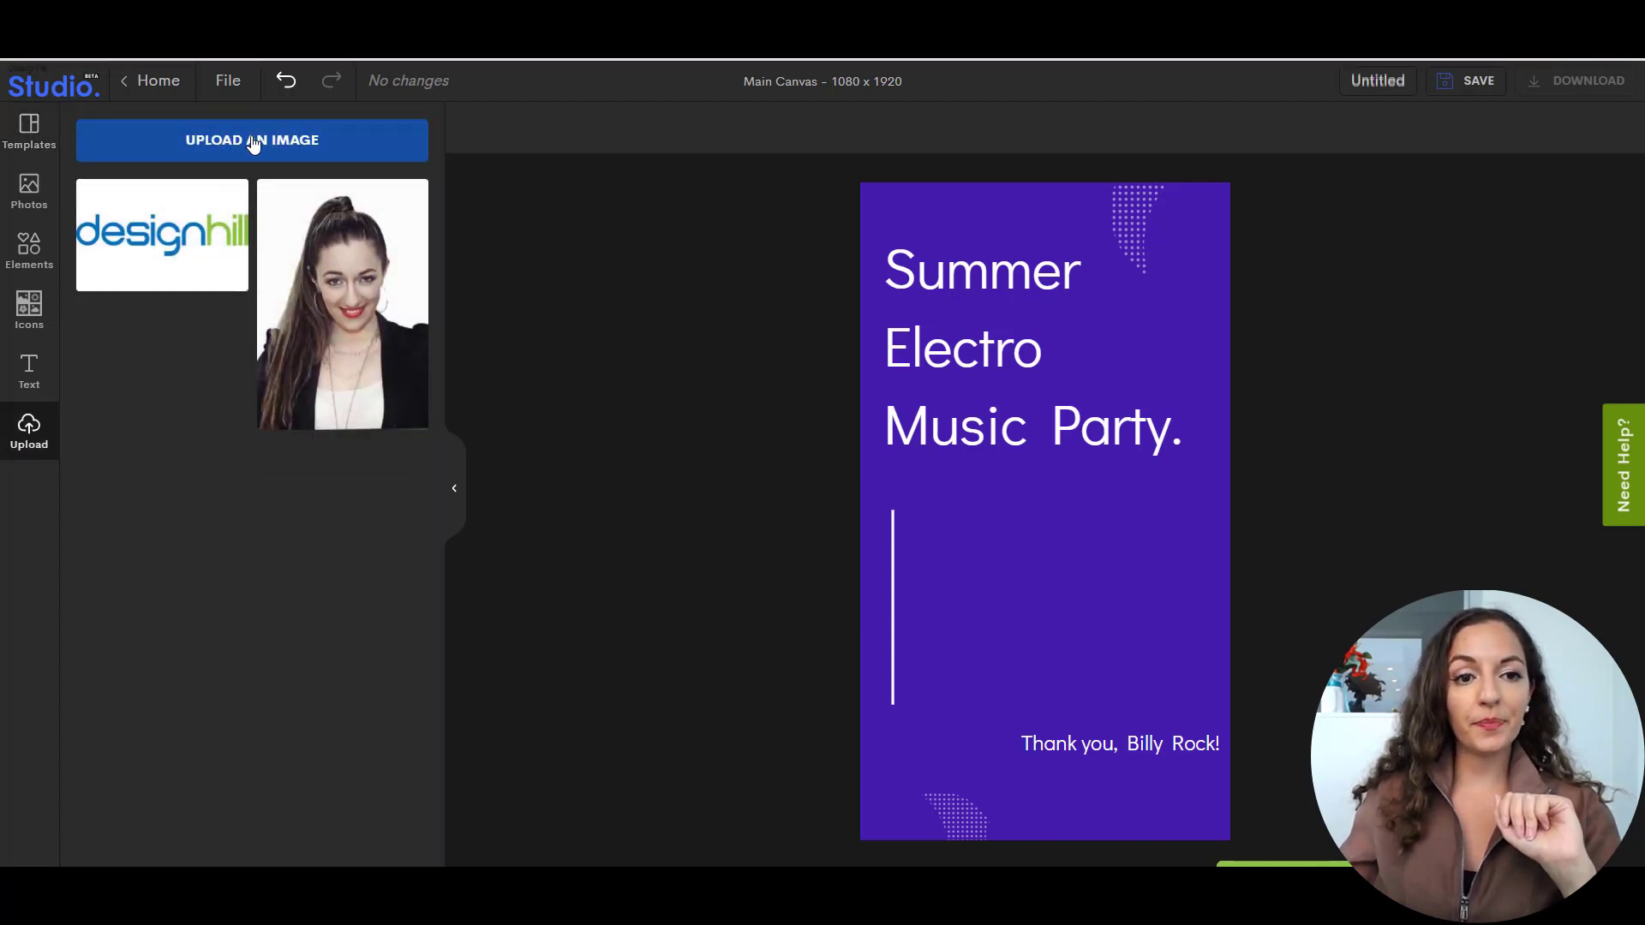
pyautogui.click(254, 141)
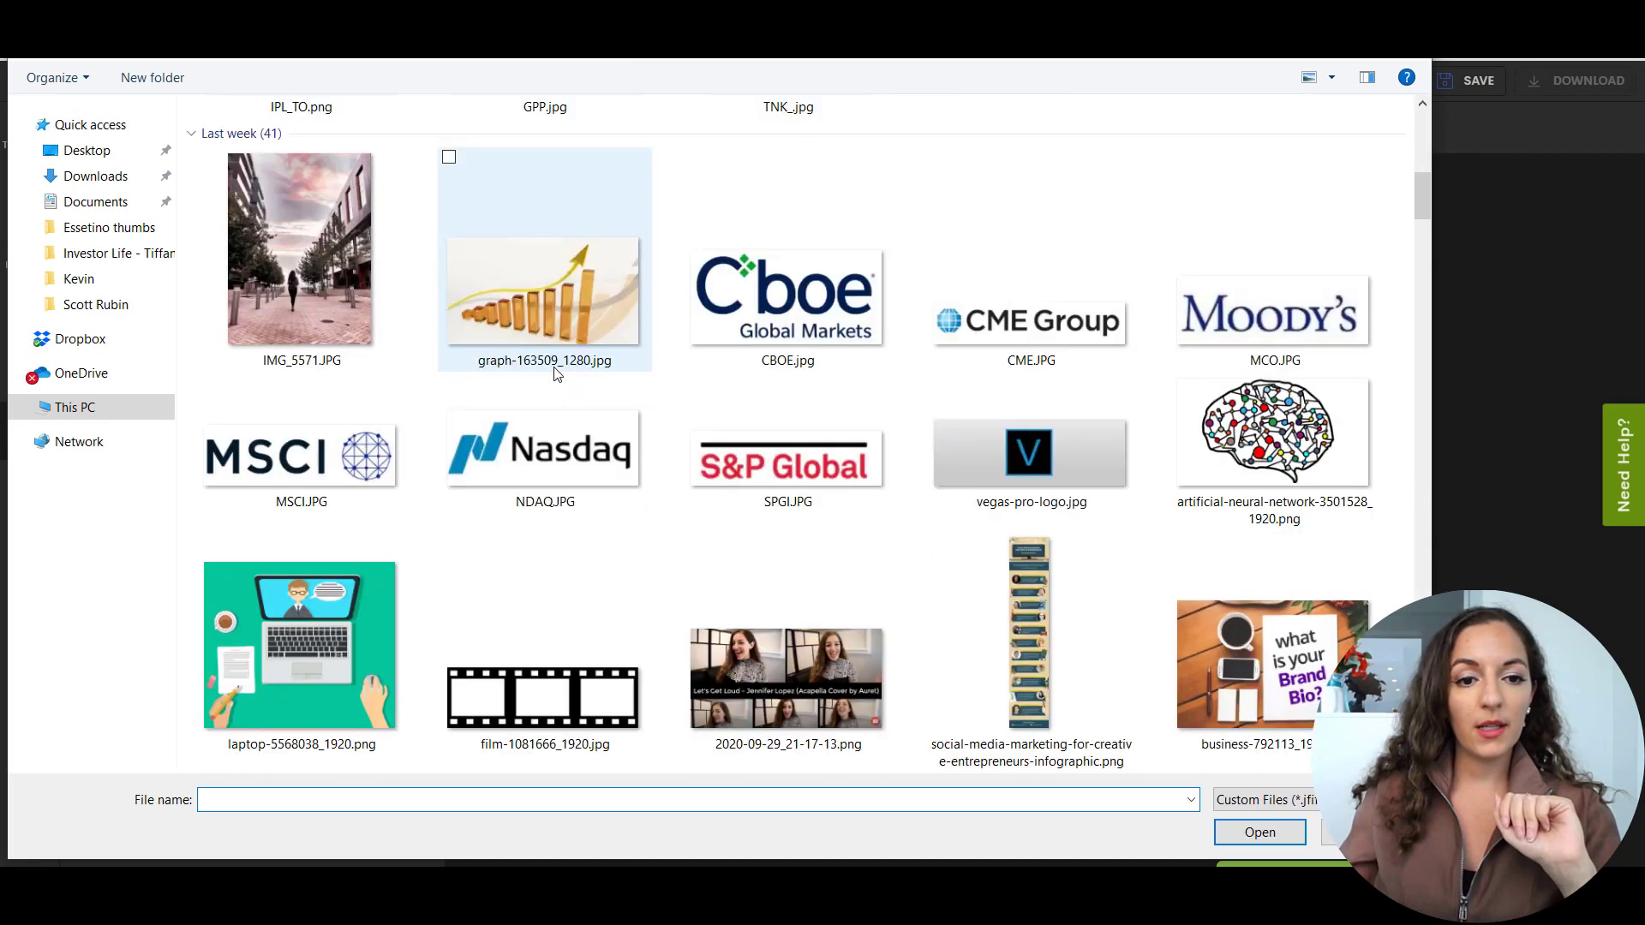
pyautogui.doubleClick(321, 336)
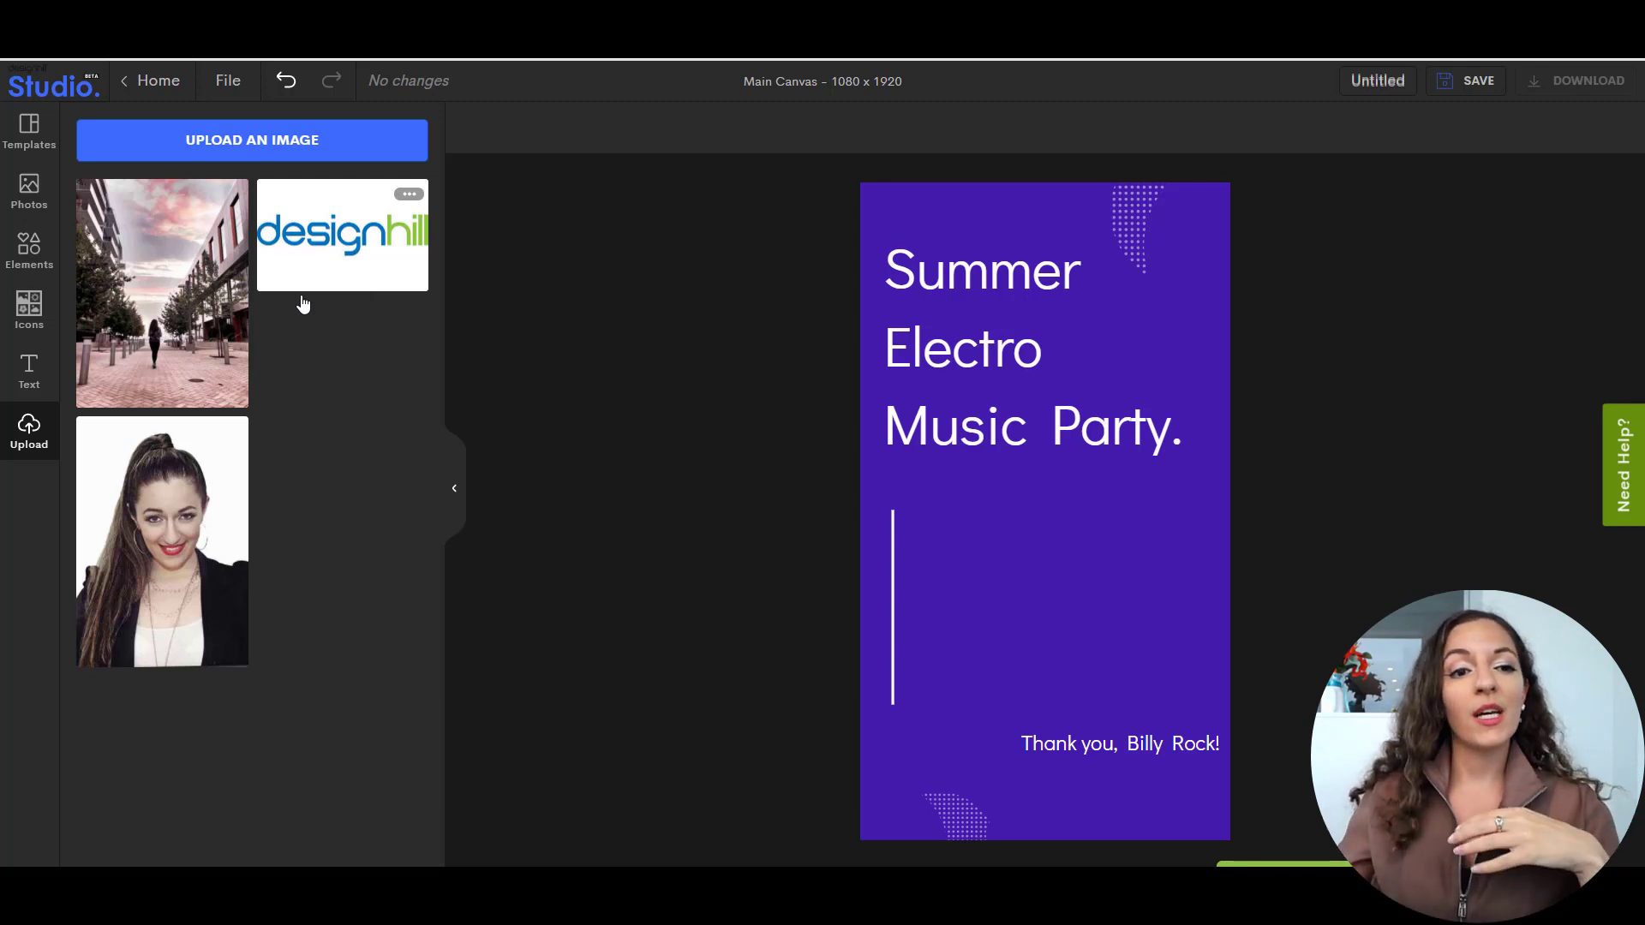
pyautogui.click(176, 292)
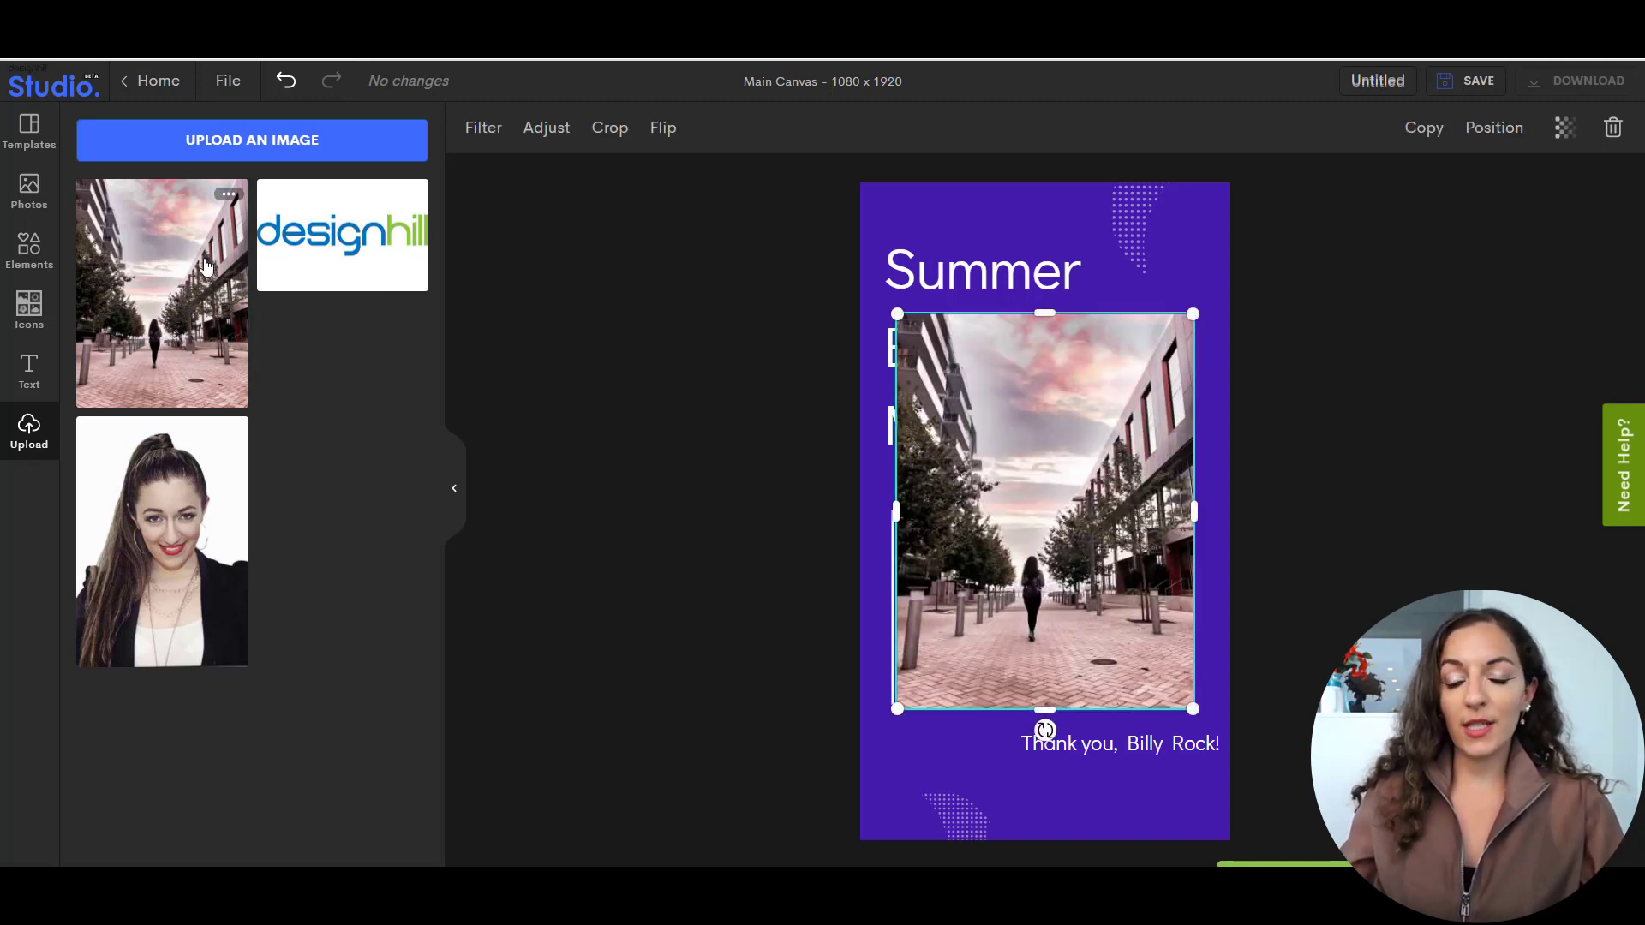
# Align the street photo with the canvas's upper edge, enlarge it to cover the whole canvas and centre it horizontally.
pyautogui.moveTo(1055, 500); pyautogui.dragTo(1018, 369)
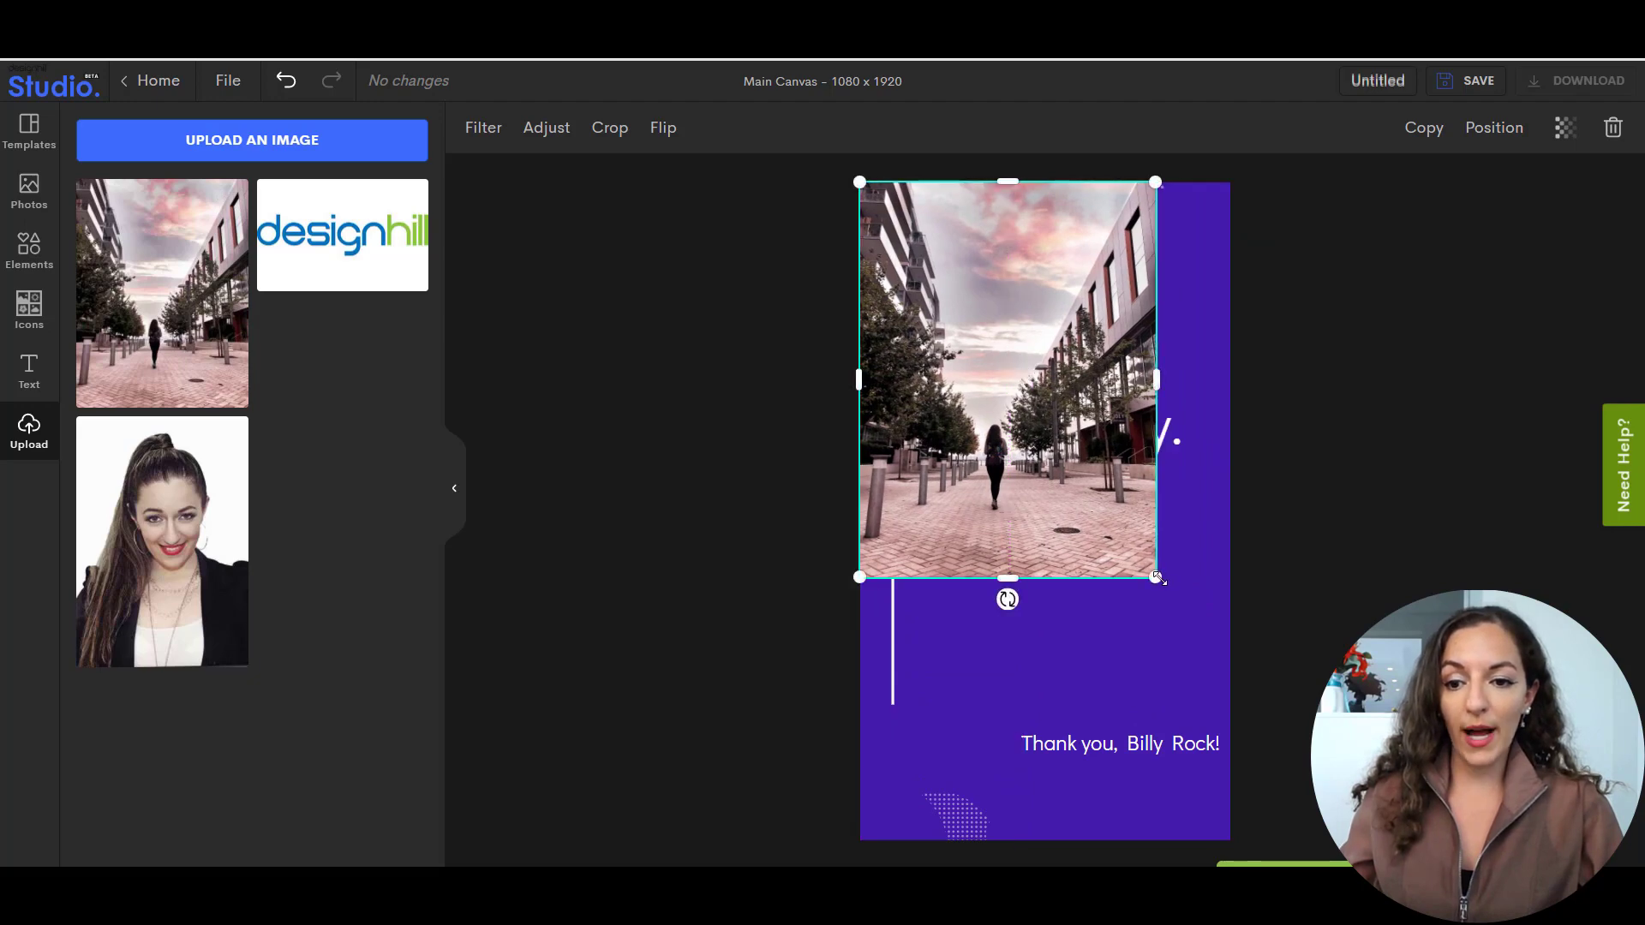
pyautogui.moveTo(1158, 579); pyautogui.dragTo(1355, 841)
pyautogui.moveTo(1112, 367); pyautogui.dragTo(1058, 377)
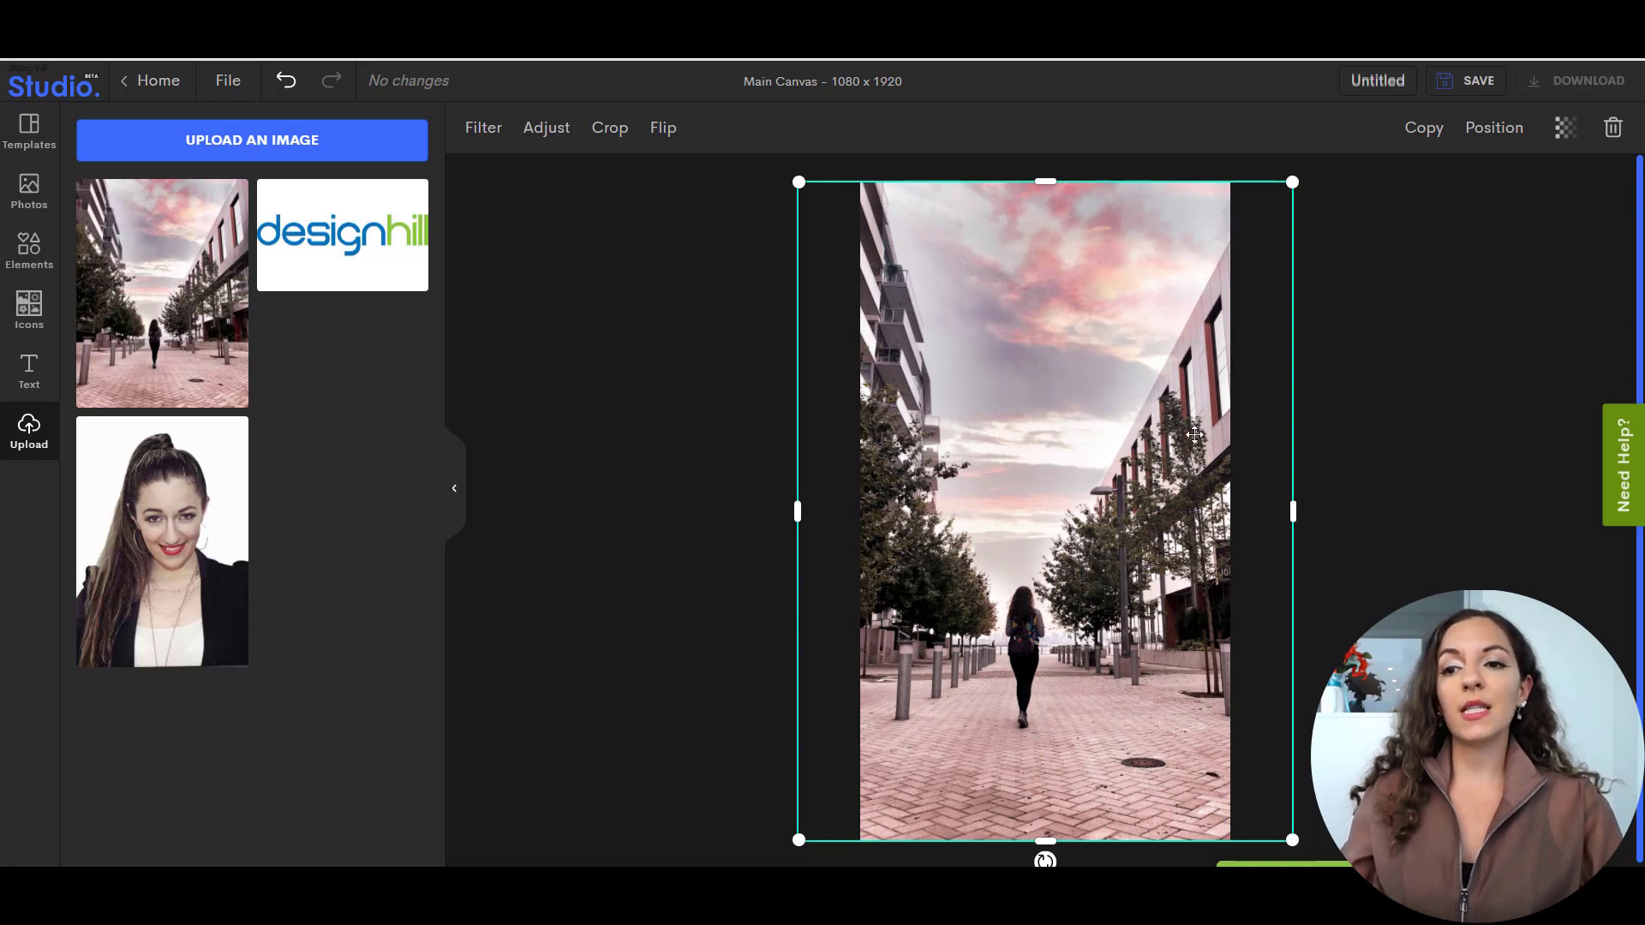
# Send the street photo to the back, behind the template's text and shapes.
pyautogui.click(1494, 131)
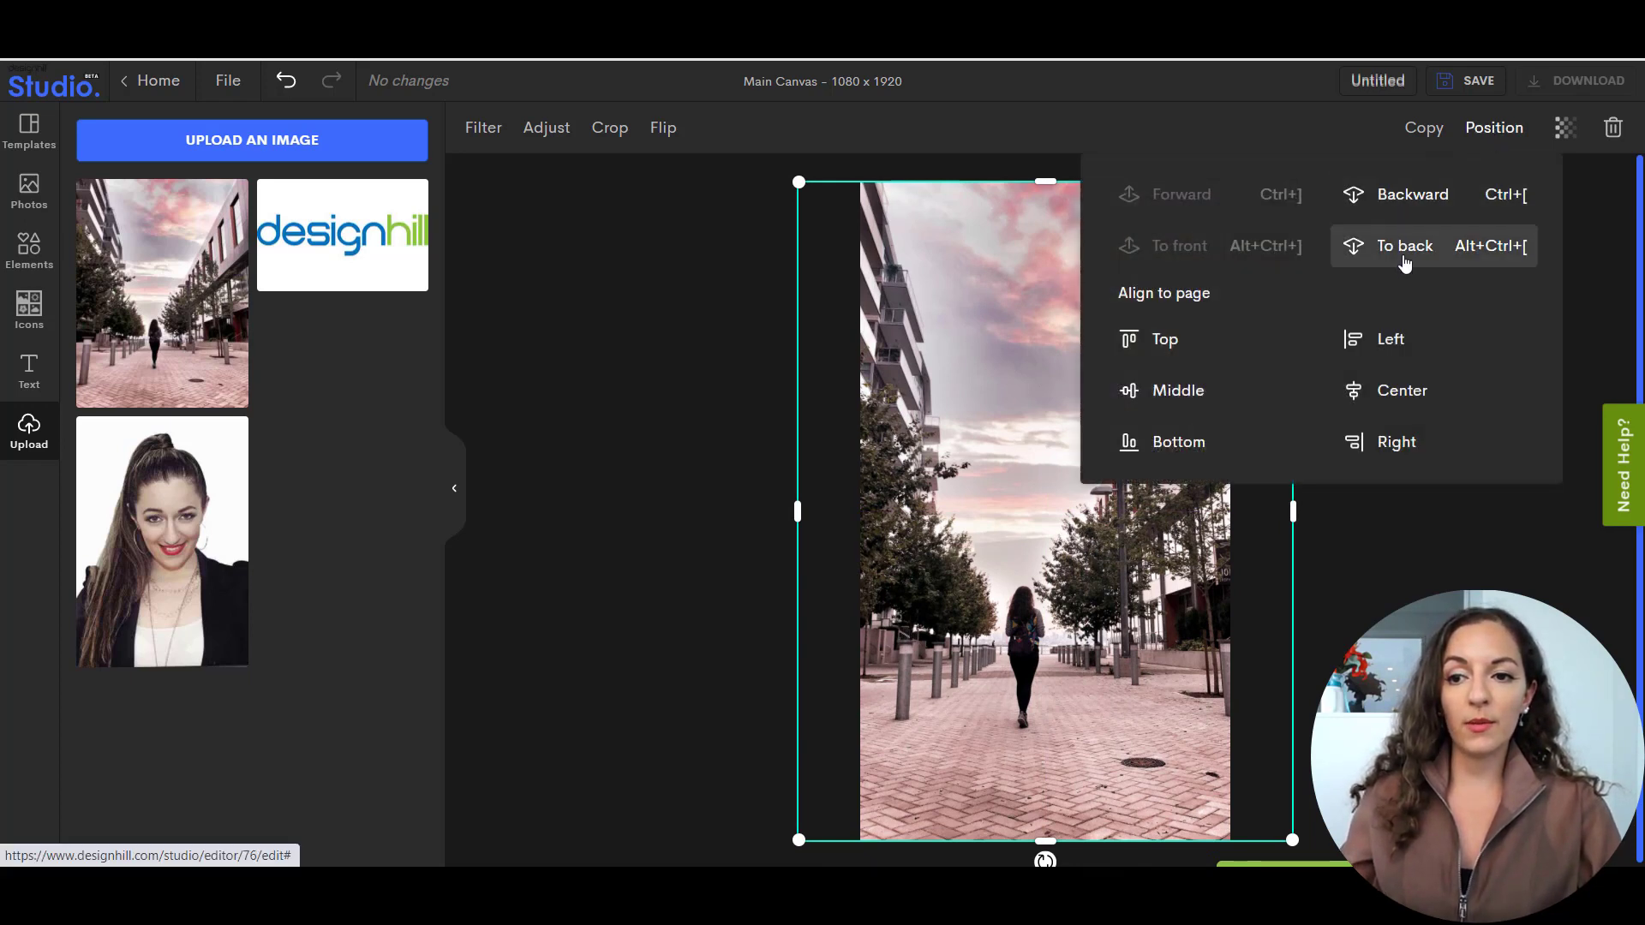
pyautogui.click(1407, 197)
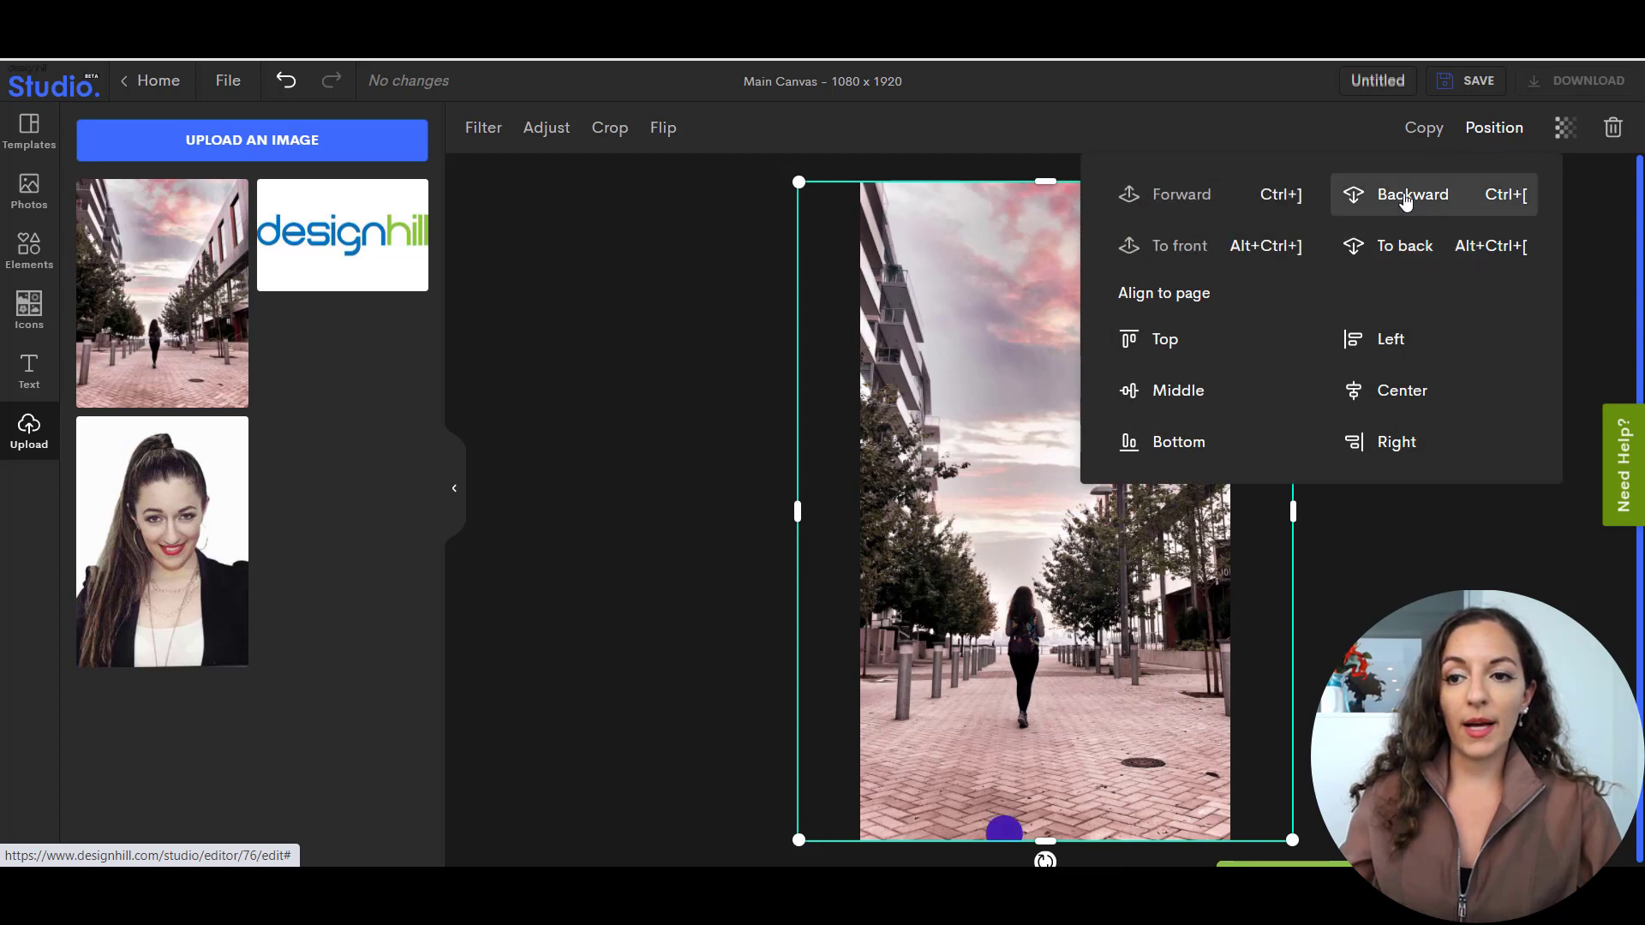
pyautogui.click(1407, 197)
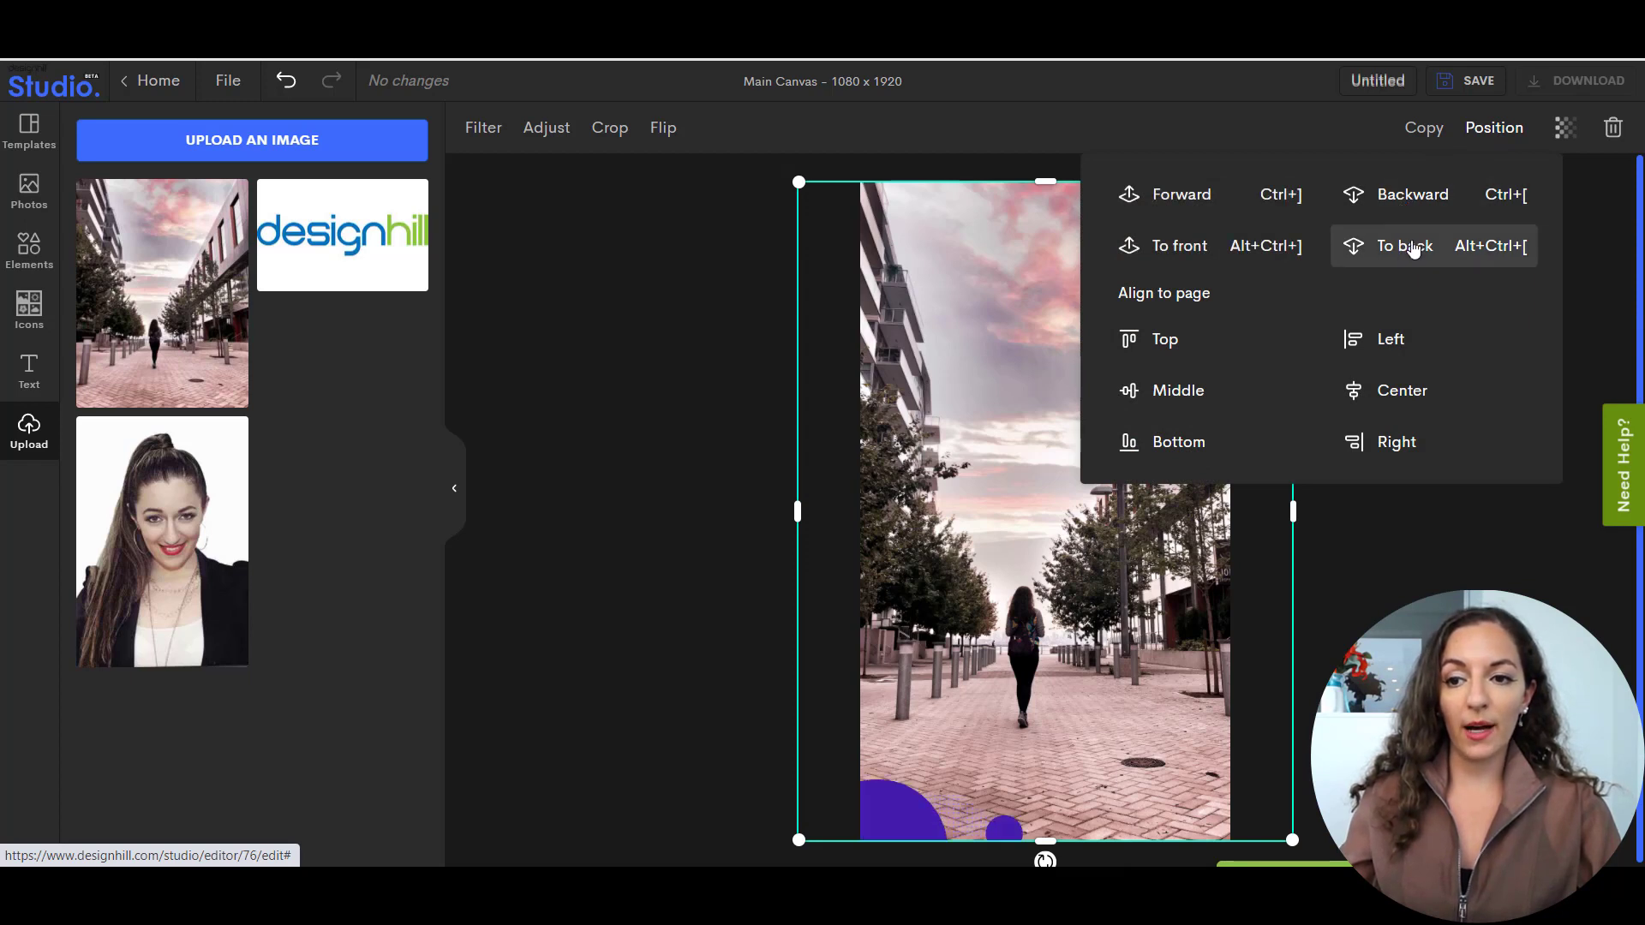
pyautogui.click(1410, 246)
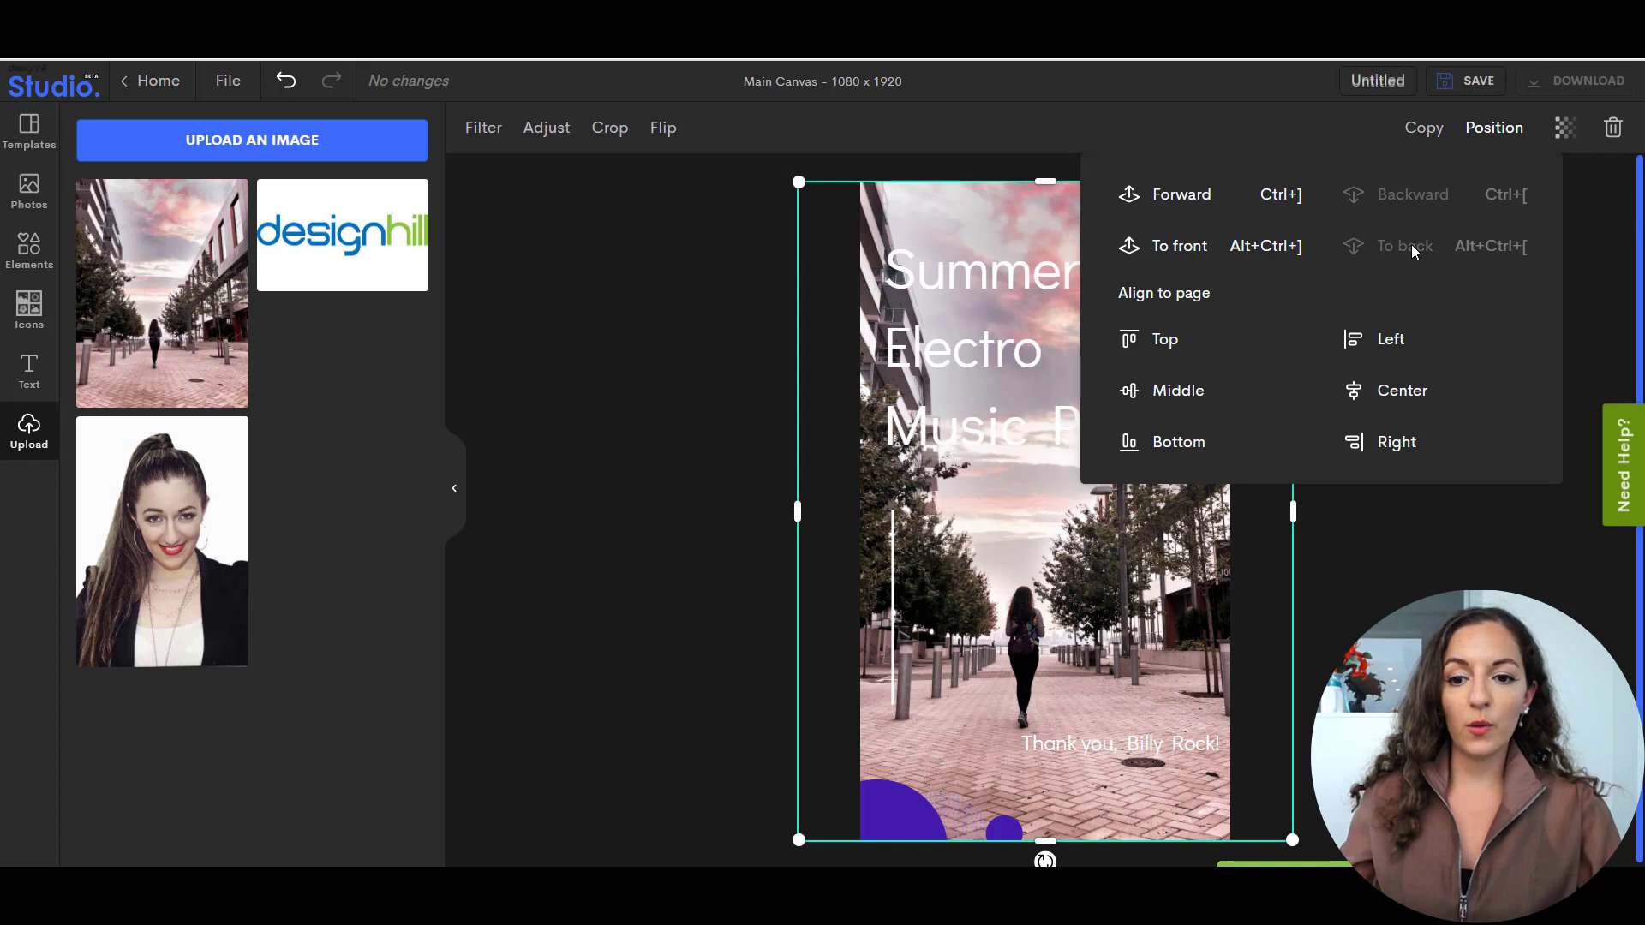
pyautogui.click(1381, 579)
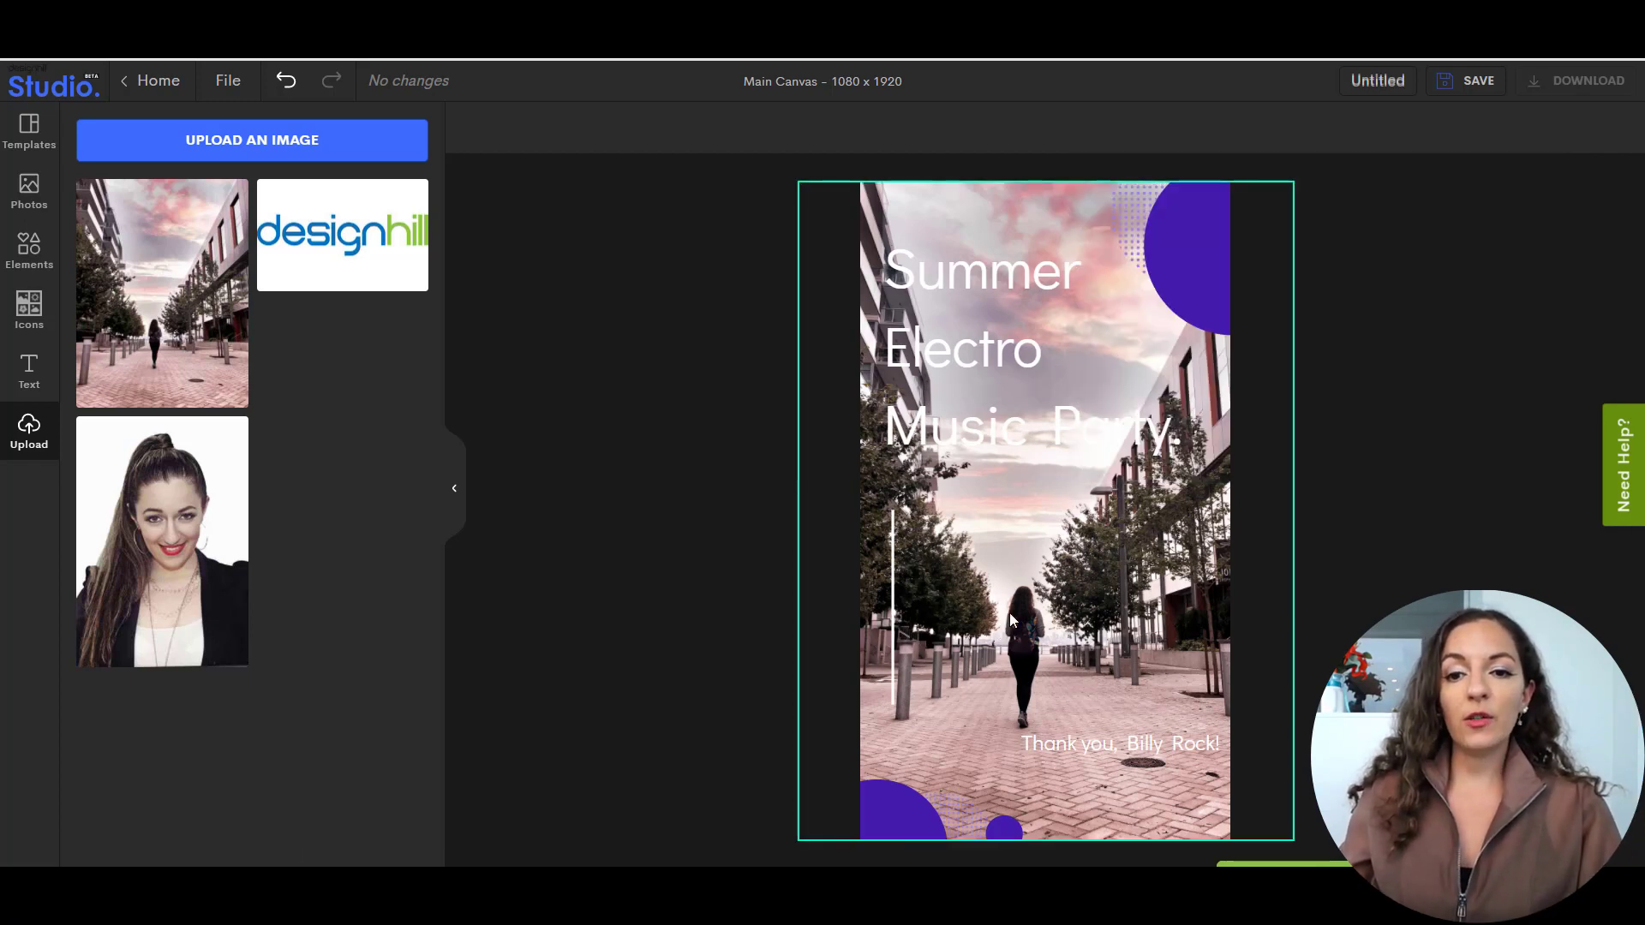
# Shift the street photo aside to compare the purple background with the original template, and move the photo back over the canvas.
pyautogui.moveTo(973, 557); pyautogui.dragTo(1109, 556)
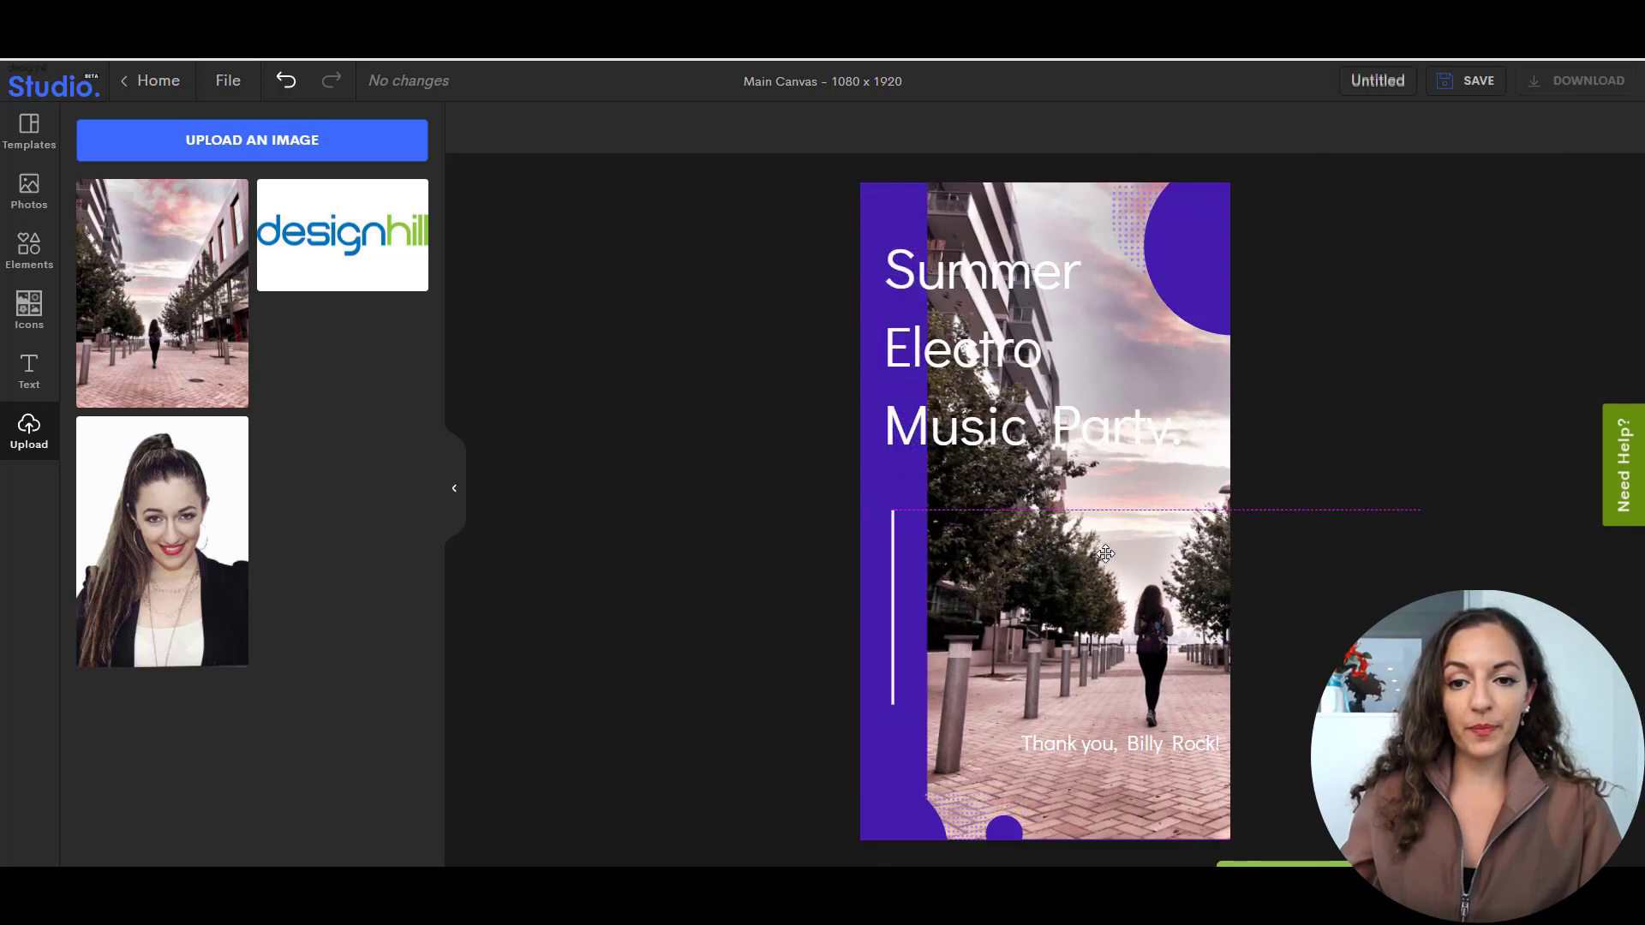
pyautogui.click(896, 745)
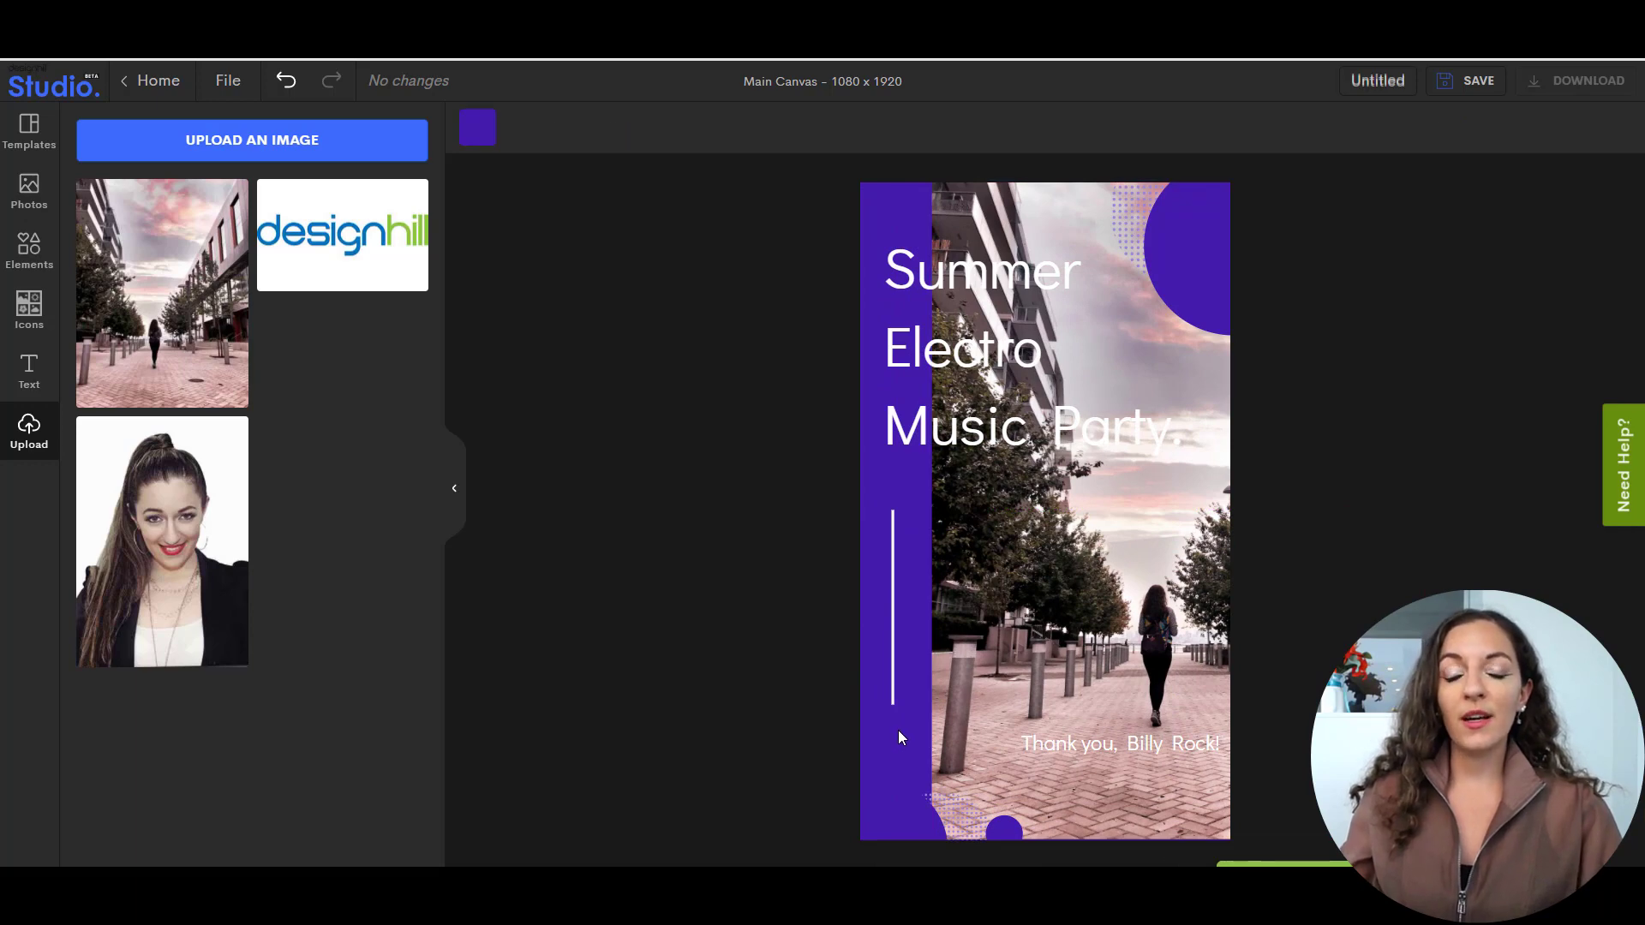
pyautogui.click(29, 131)
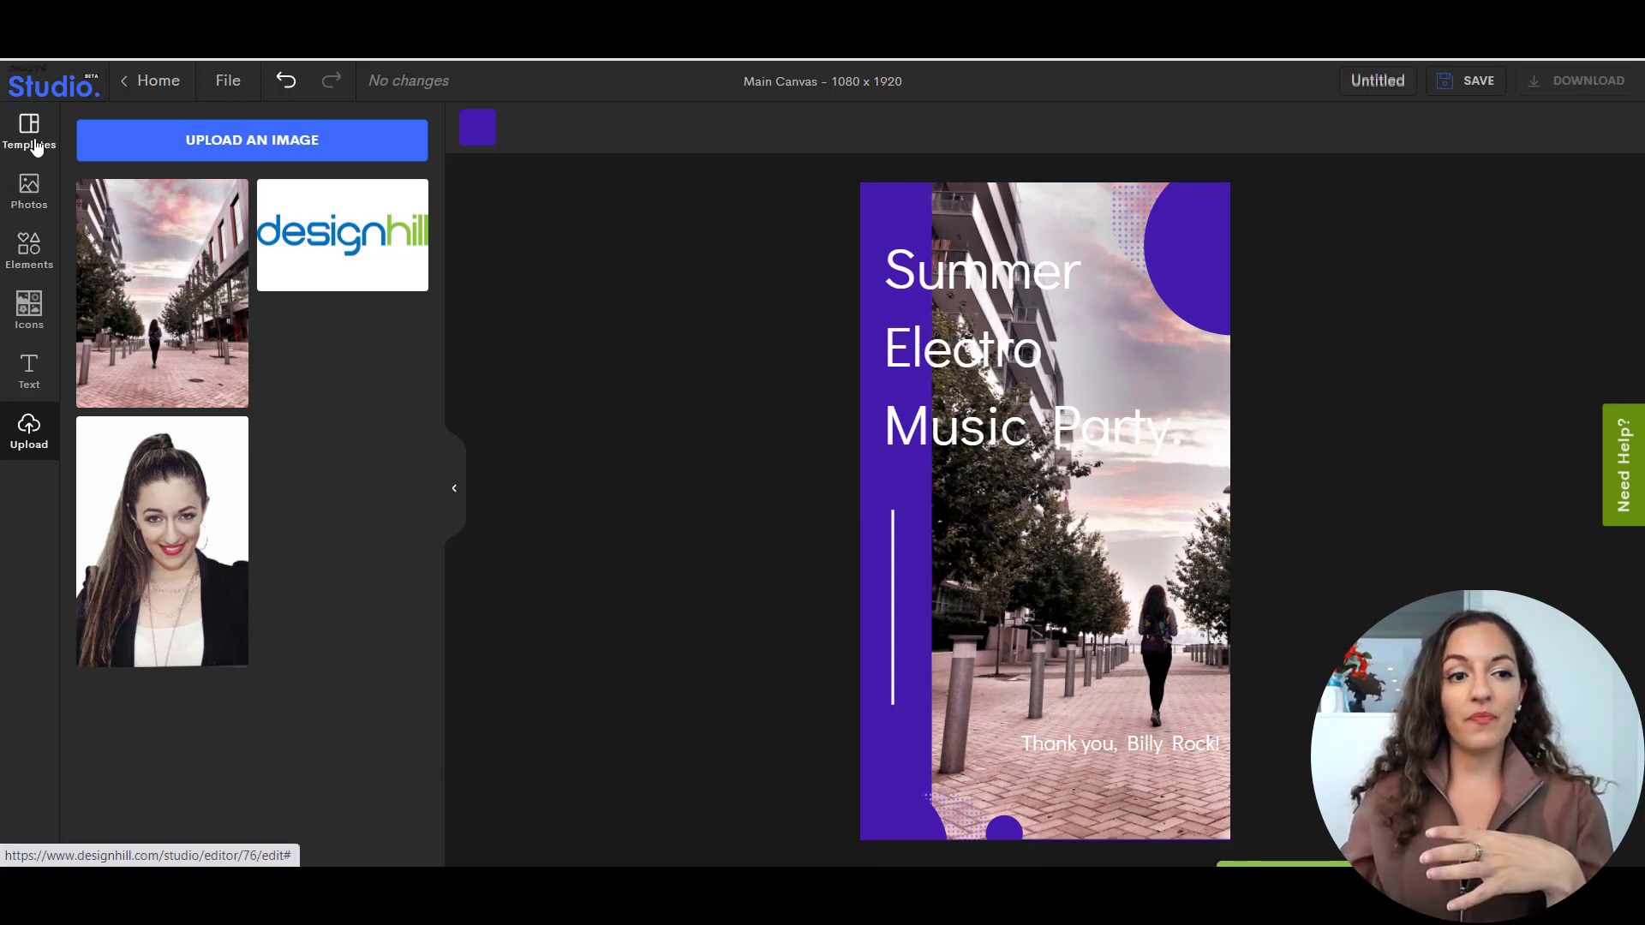
pyautogui.scroll(-1, 221, 393)
pyautogui.scroll(1, 199, 386)
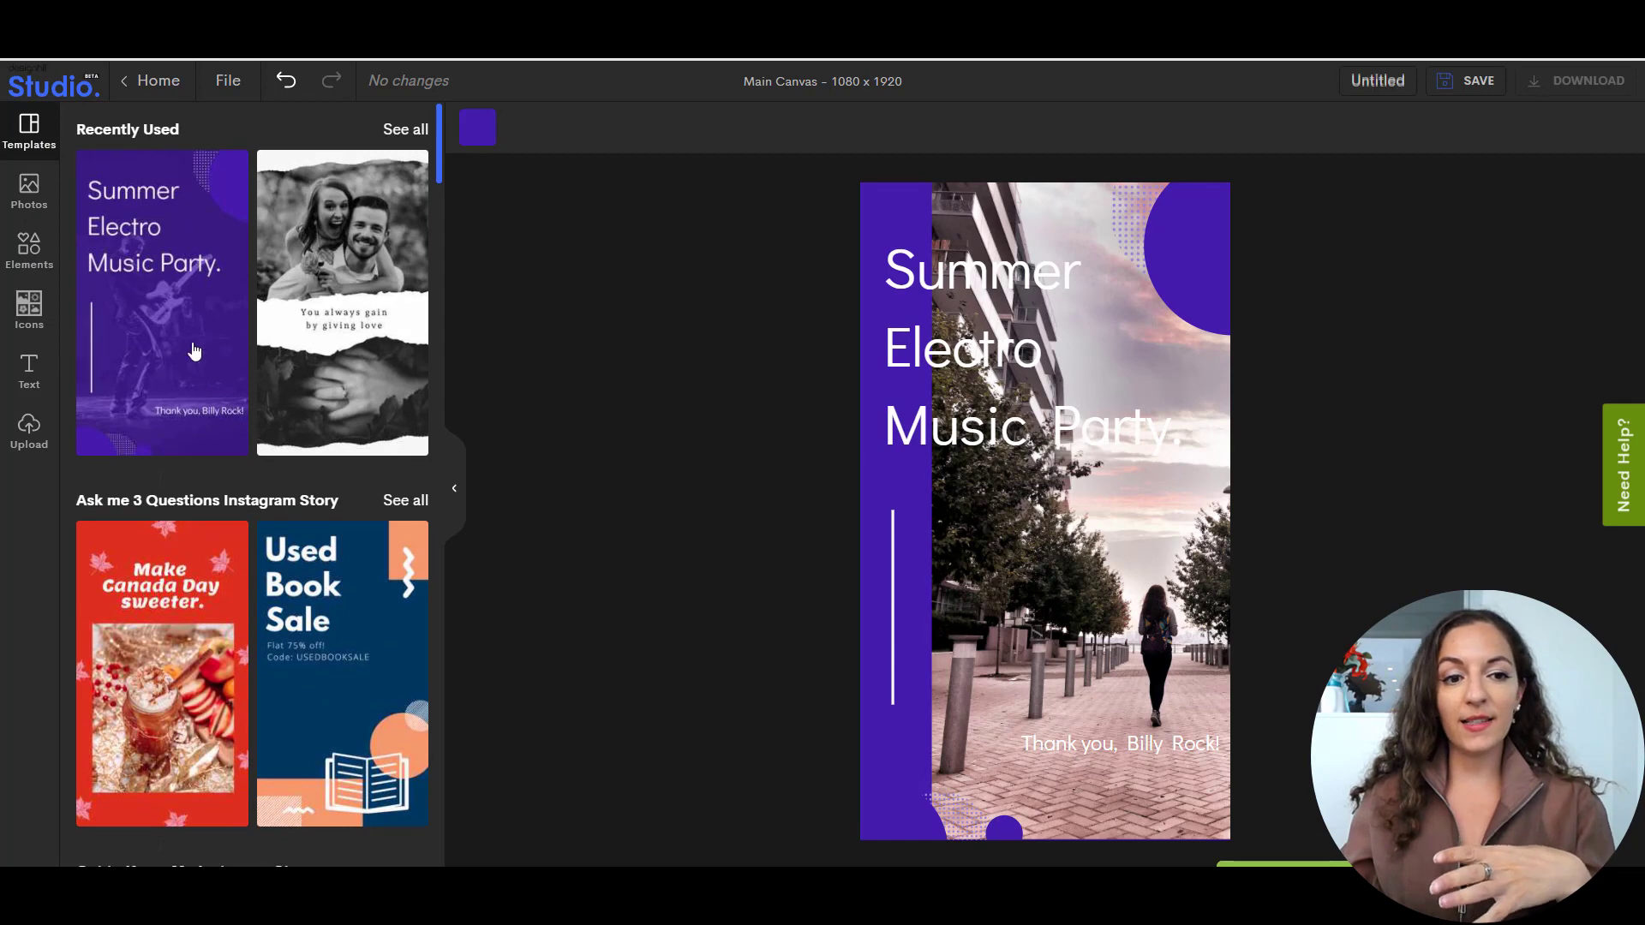
pyautogui.click(1122, 565)
pyautogui.moveTo(1123, 564); pyautogui.dragTo(1016, 563)
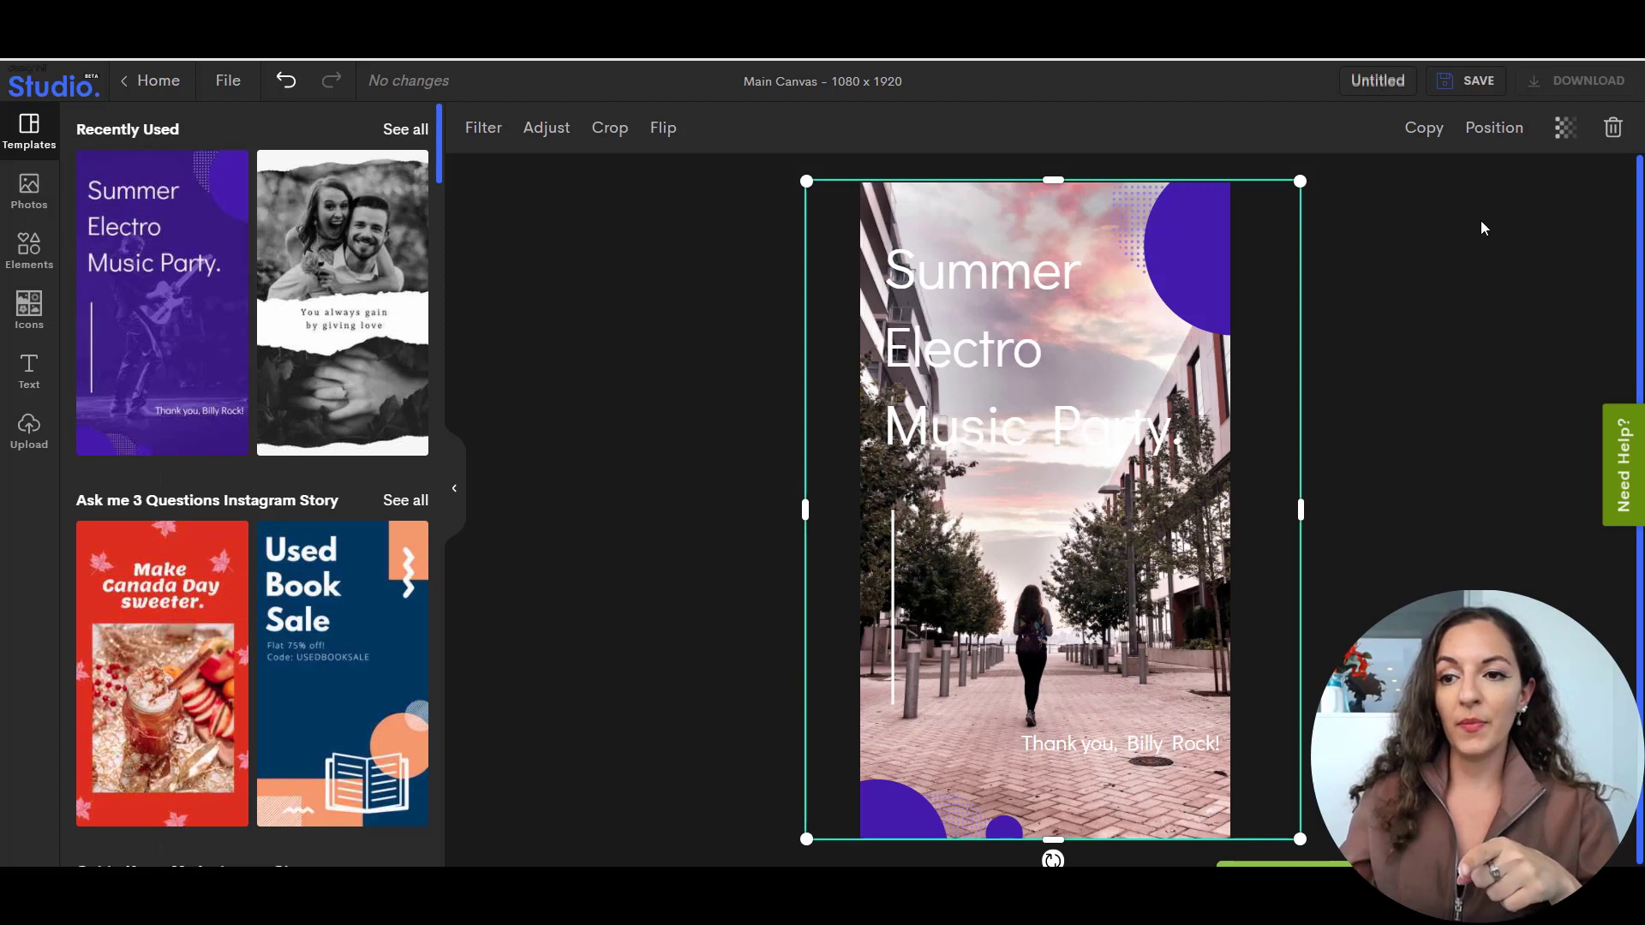
# Set the street photo's transparency to 56 so the purple background tints it.
pyautogui.click(1562, 133)
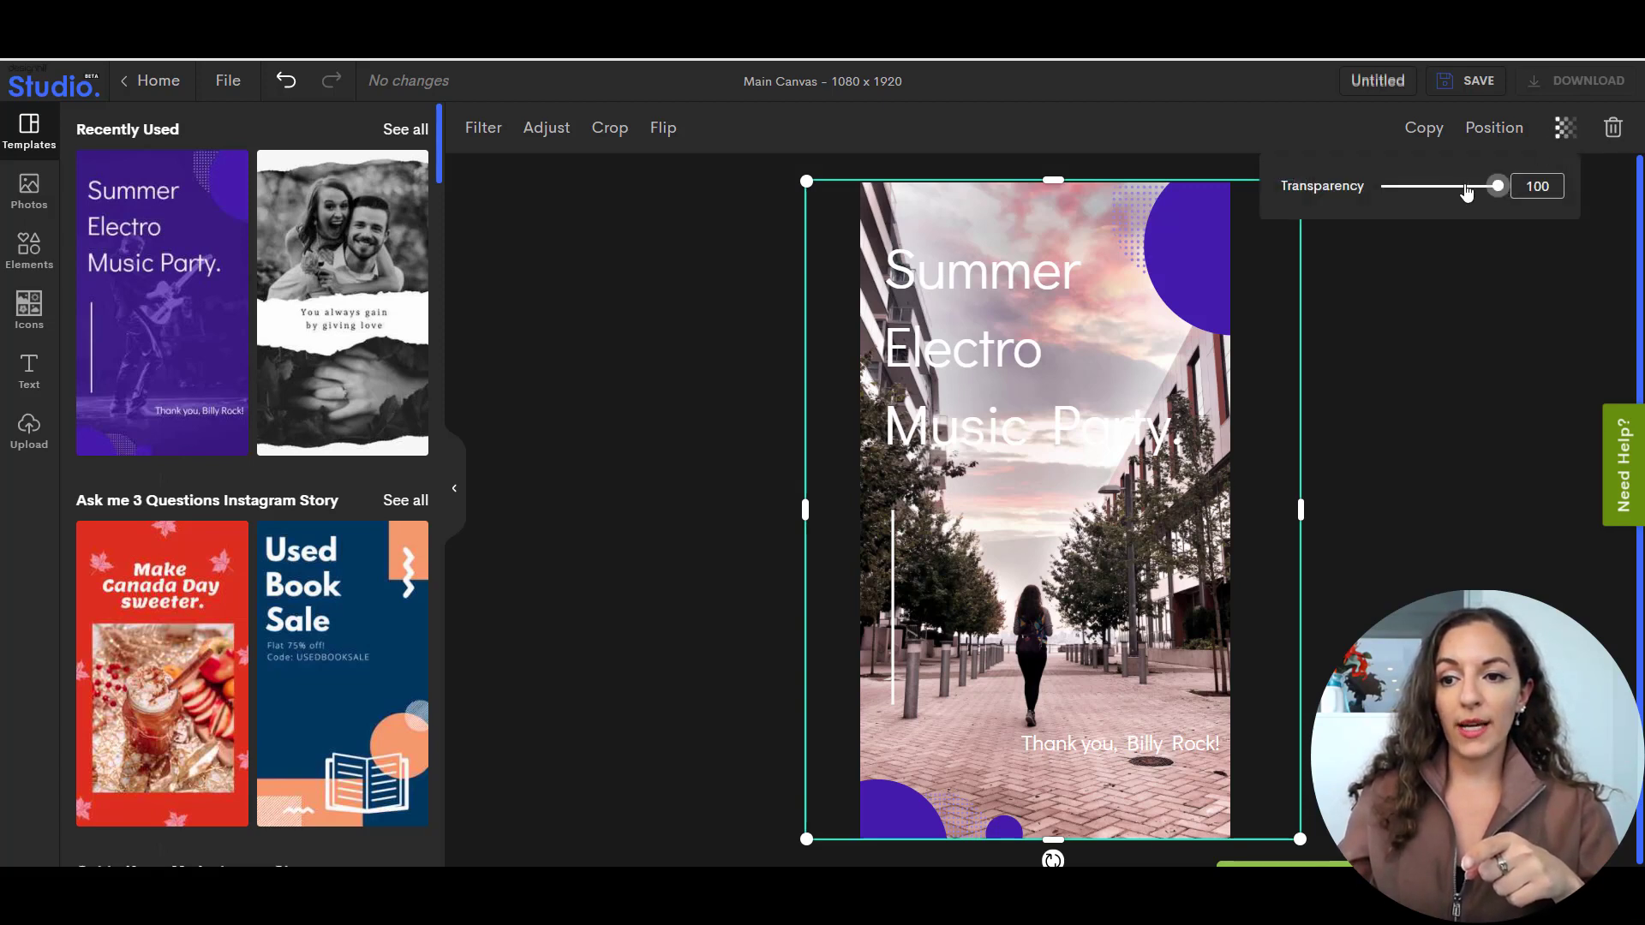
pyautogui.moveTo(1493, 189); pyautogui.dragTo(1448, 192)
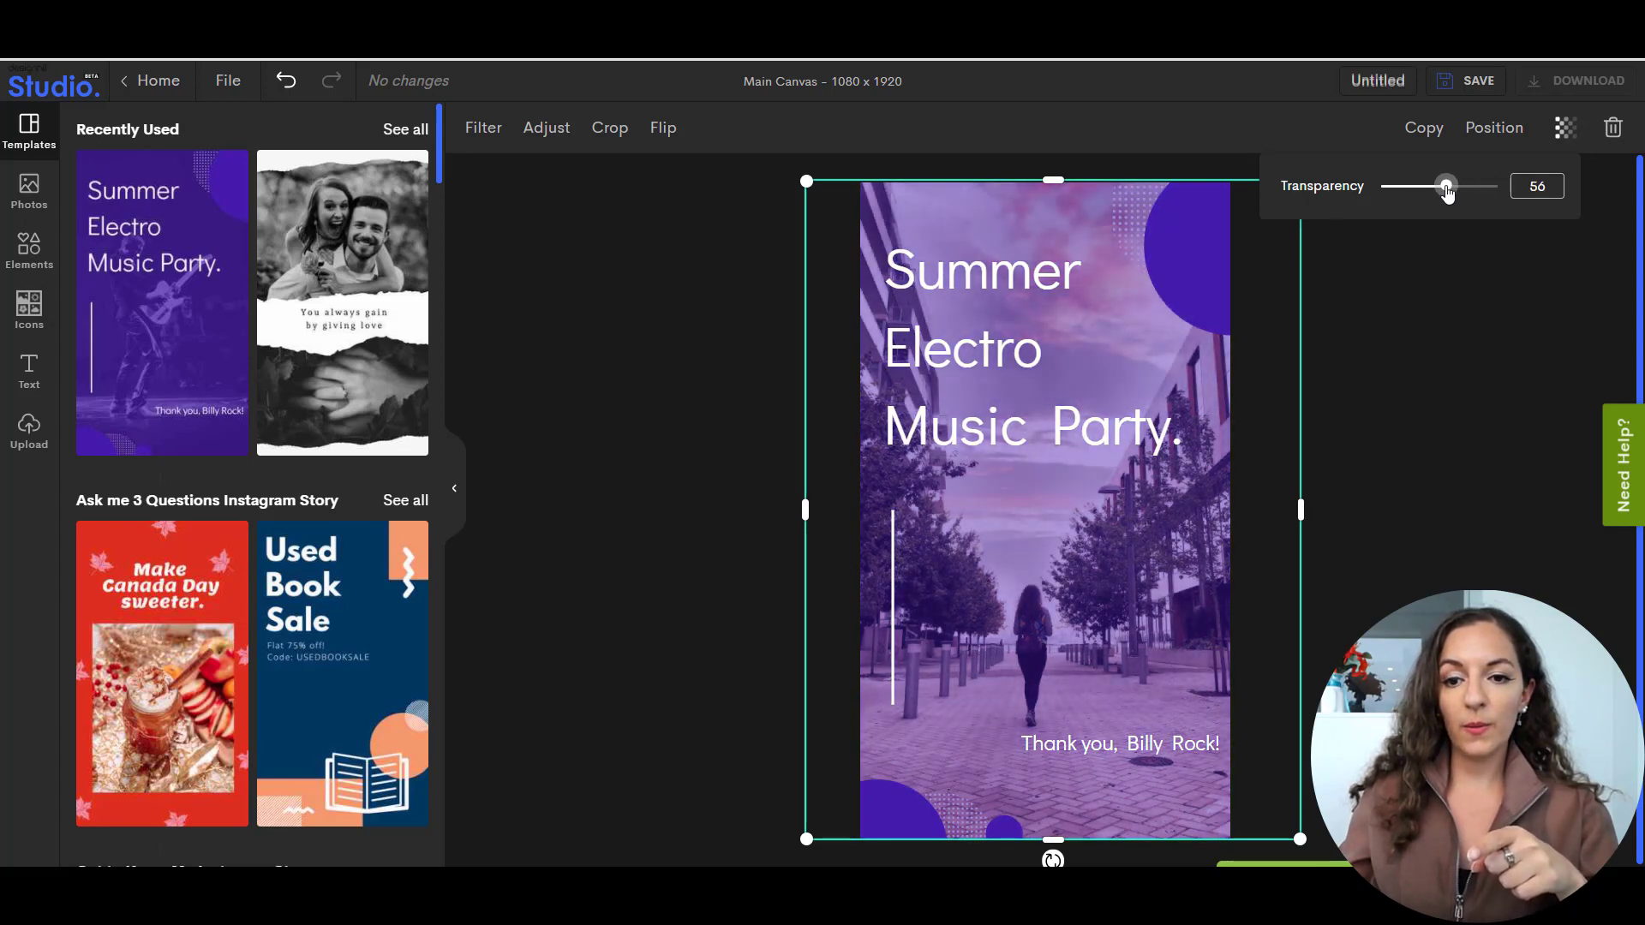
pyautogui.click(1416, 412)
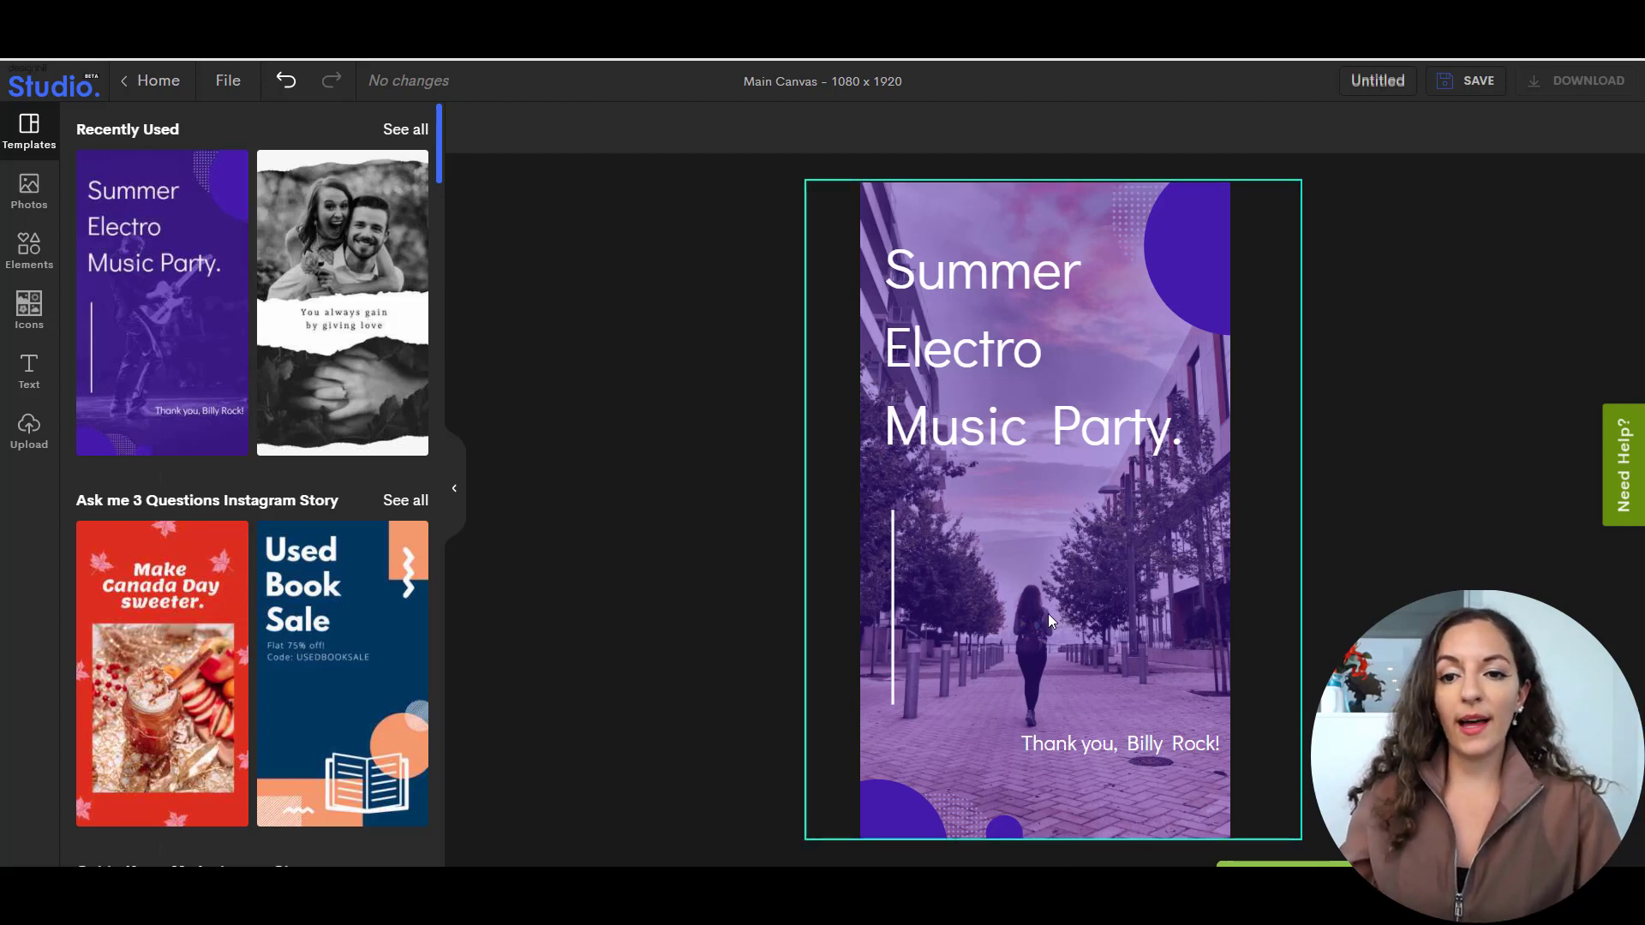
# Shift the street photo aside and try background colours #AE3D01, #DA5002 and #D7BAA9, finishing with dark purple #2A0878.
pyautogui.moveTo(1047, 614); pyautogui.dragTo(1188, 613)
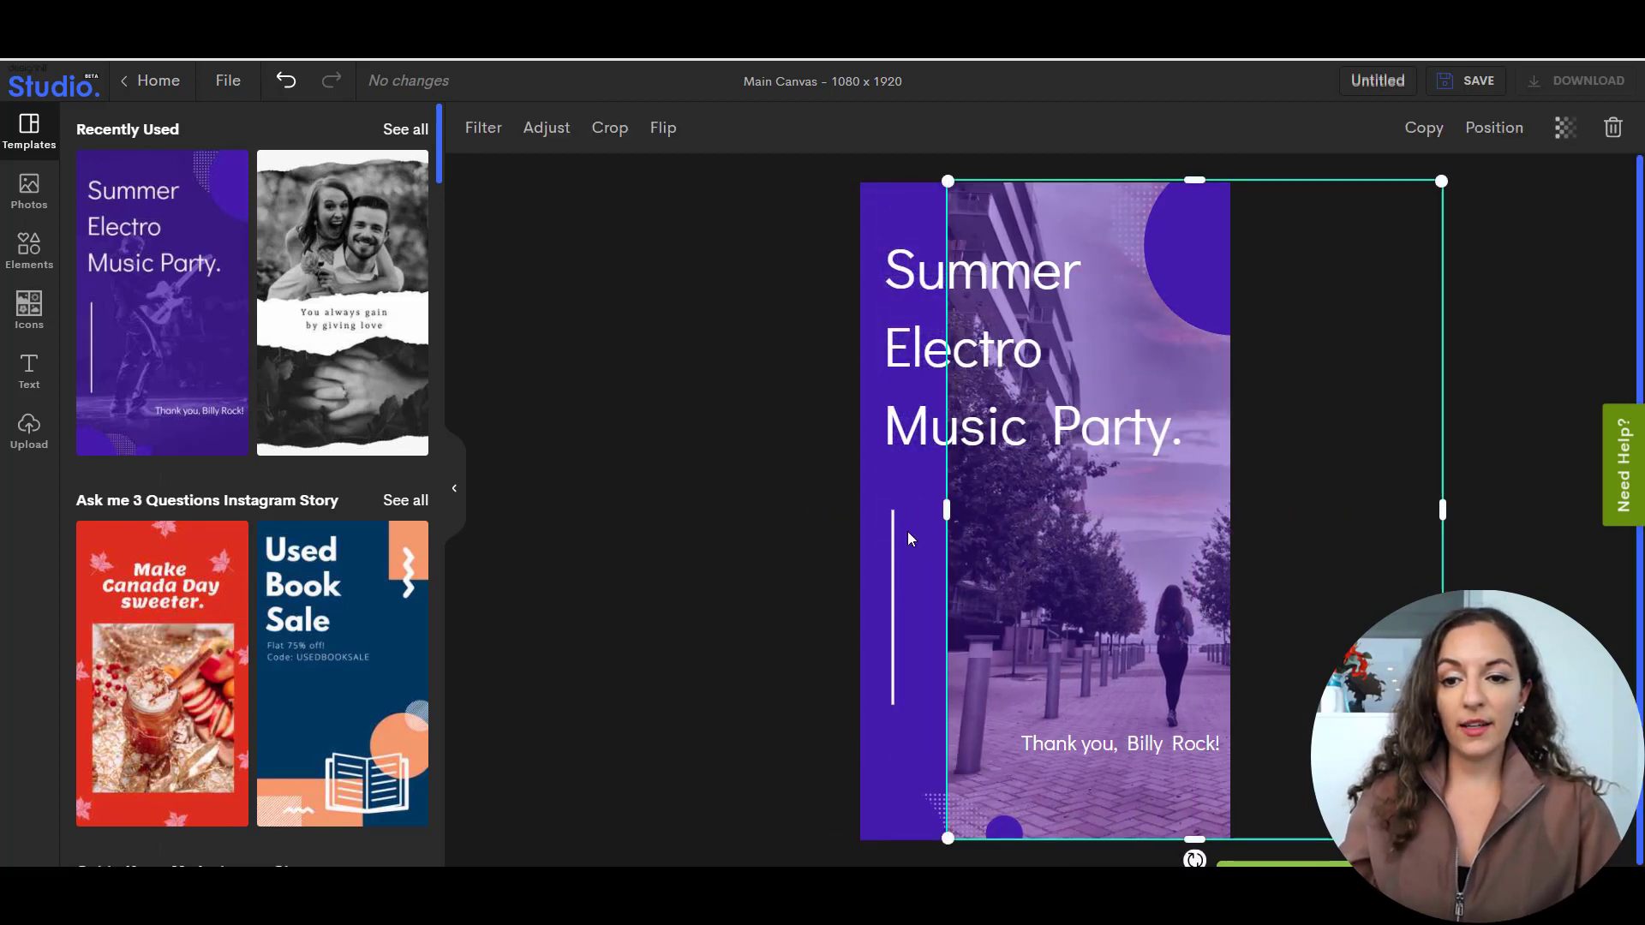
pyautogui.click(891, 487)
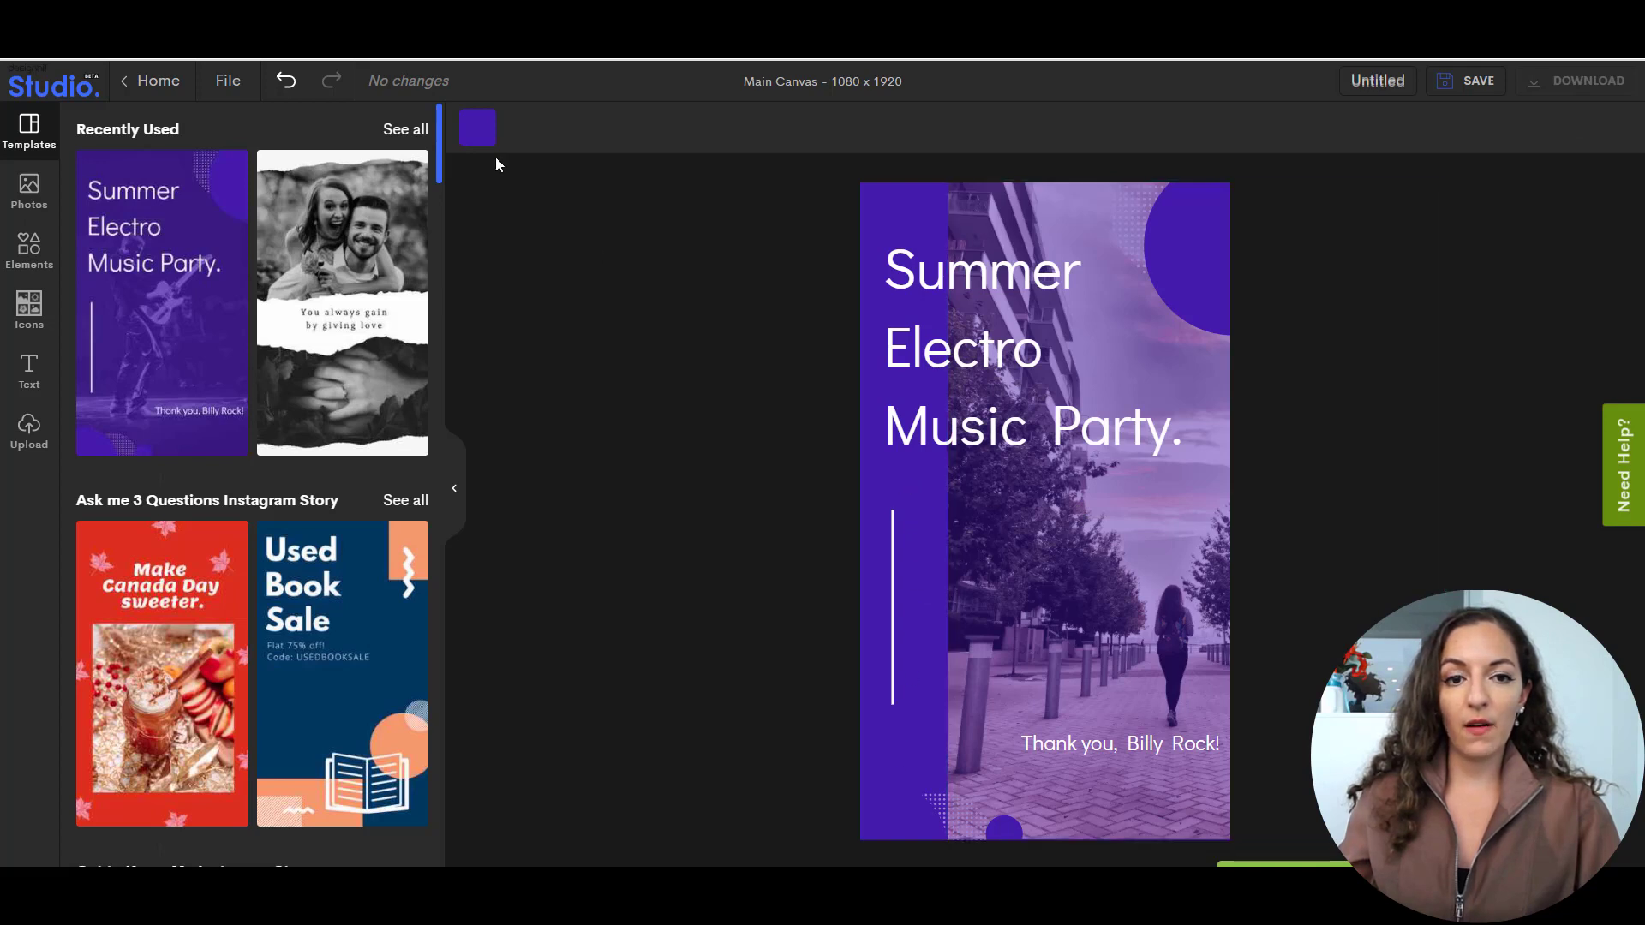
pyautogui.click(477, 130)
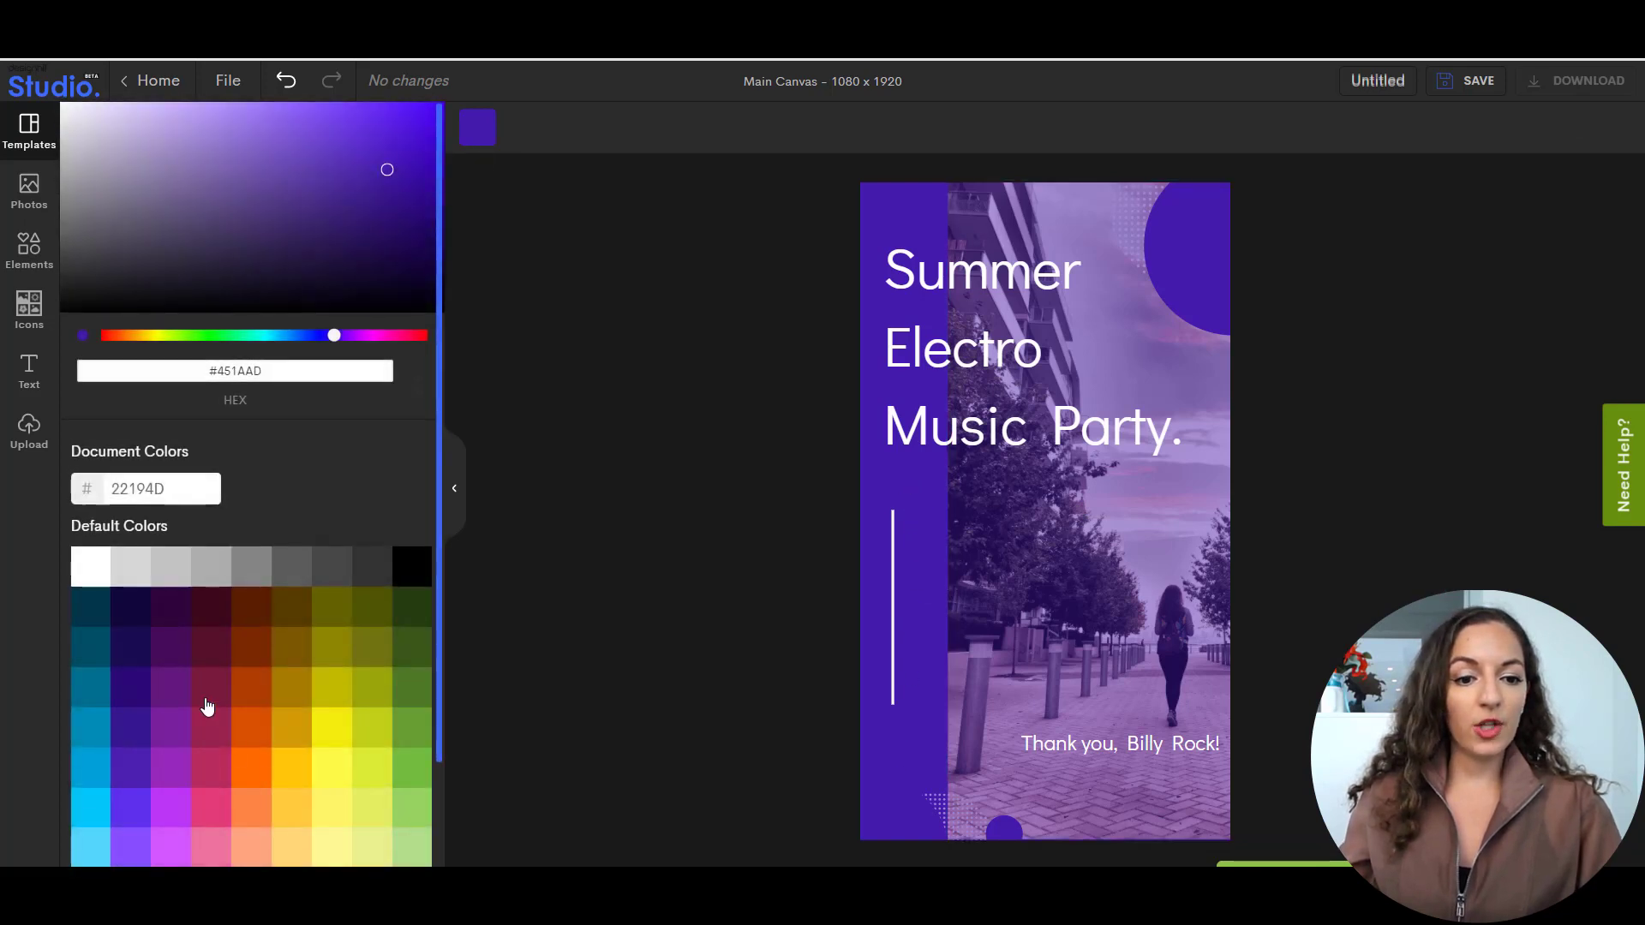
pyautogui.click(249, 694)
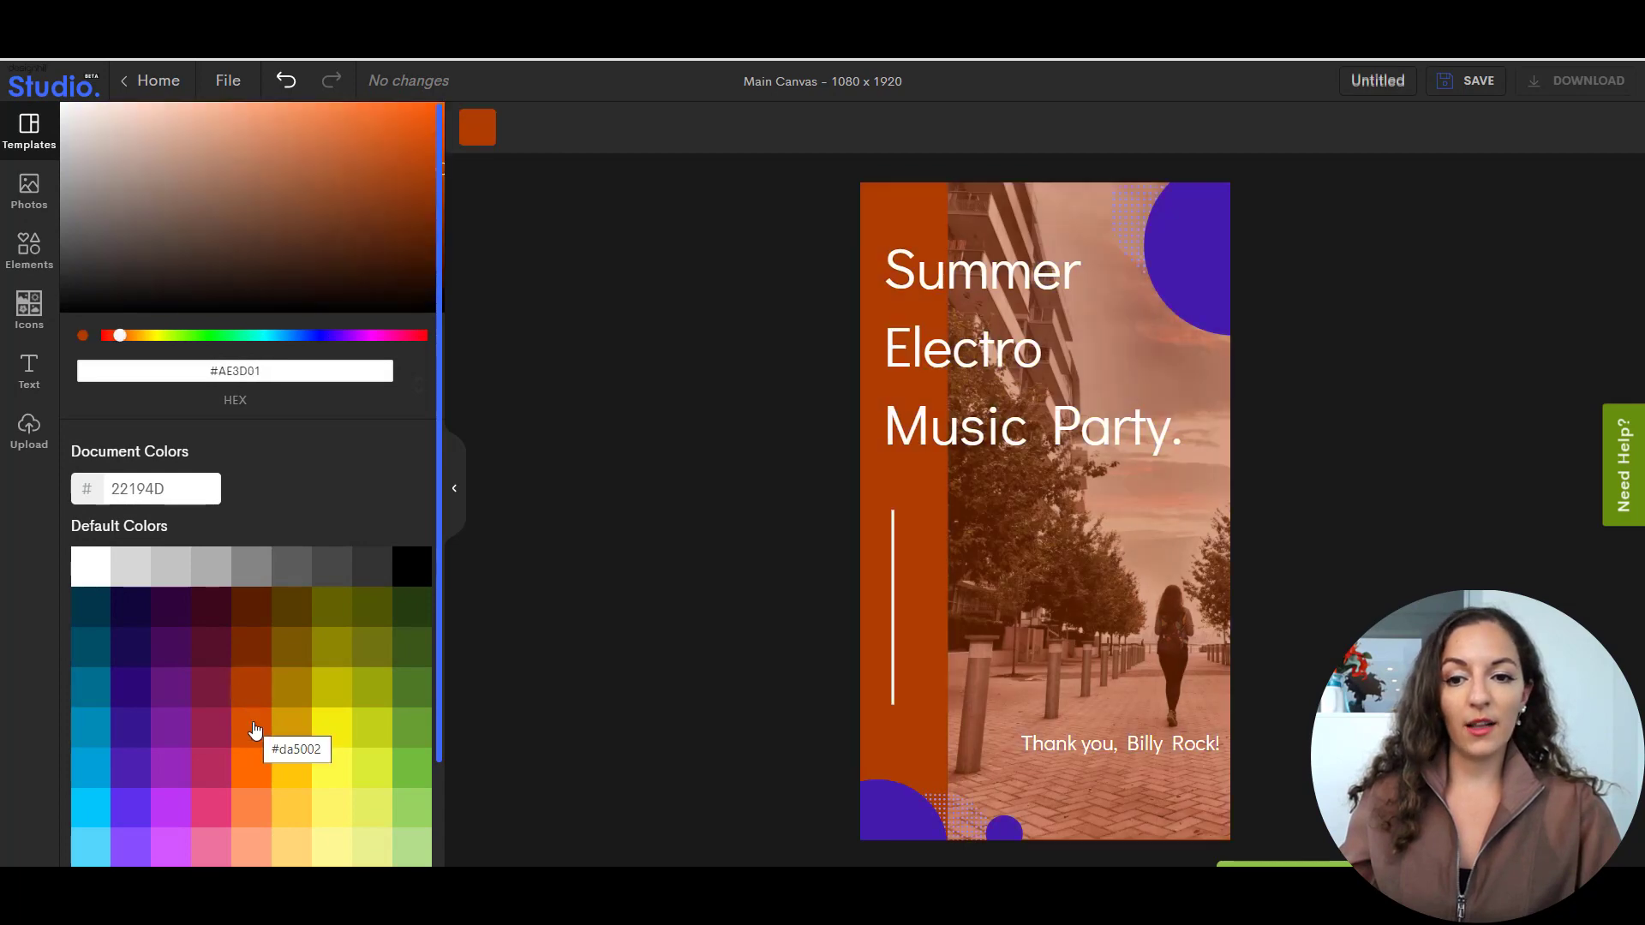
pyautogui.click(255, 730)
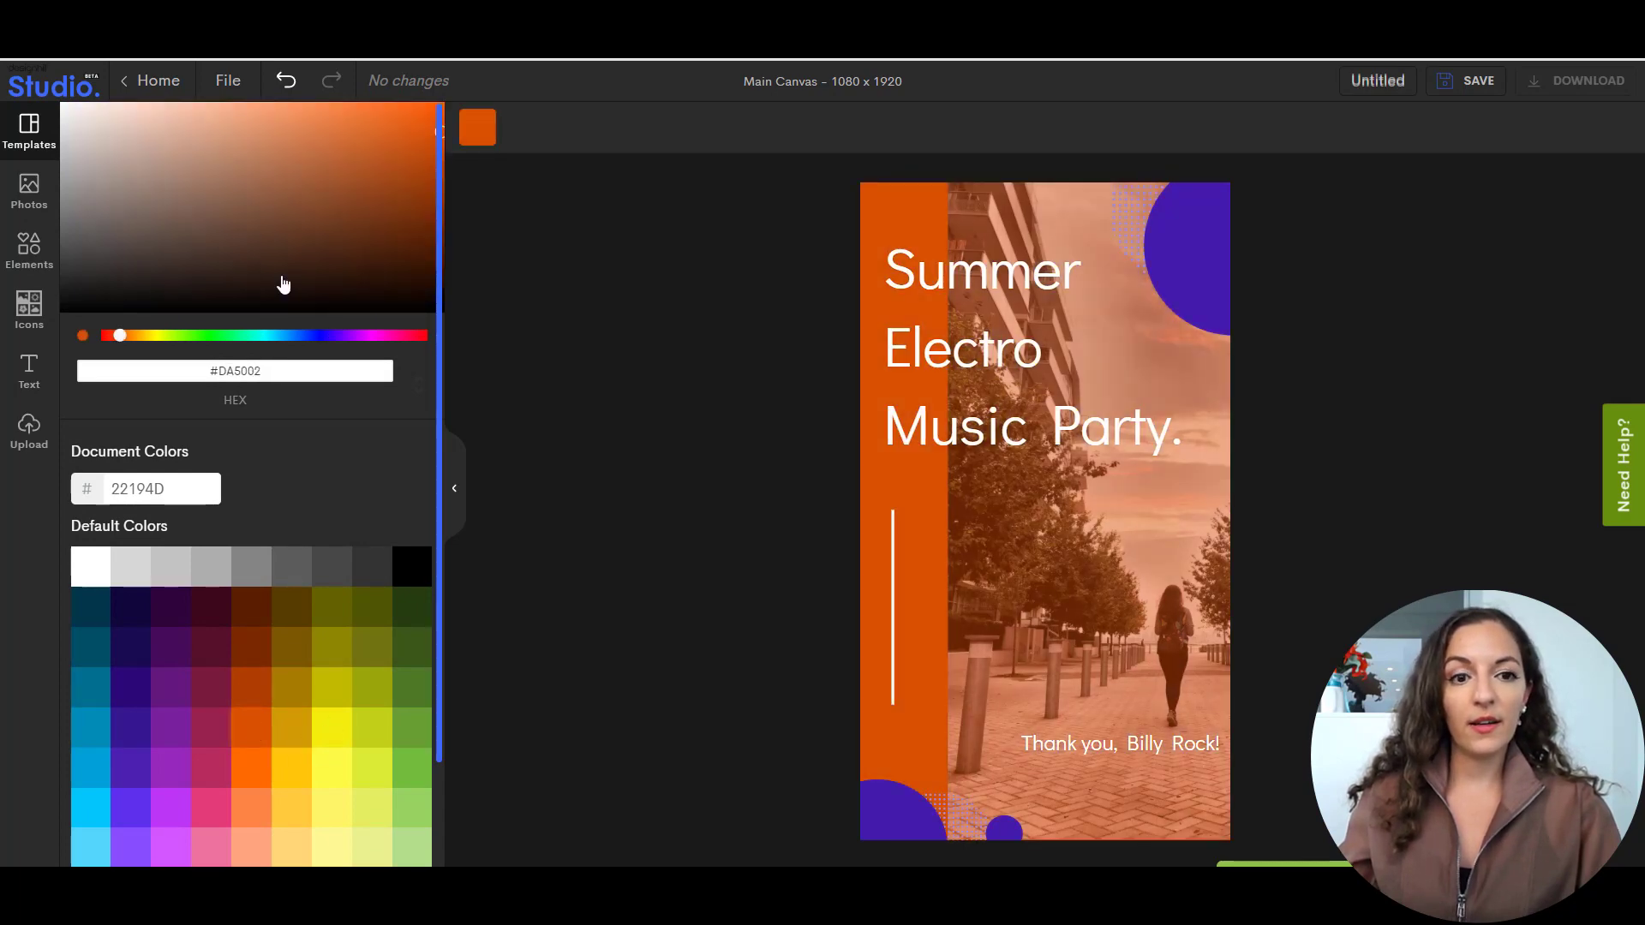
pyautogui.click(142, 135)
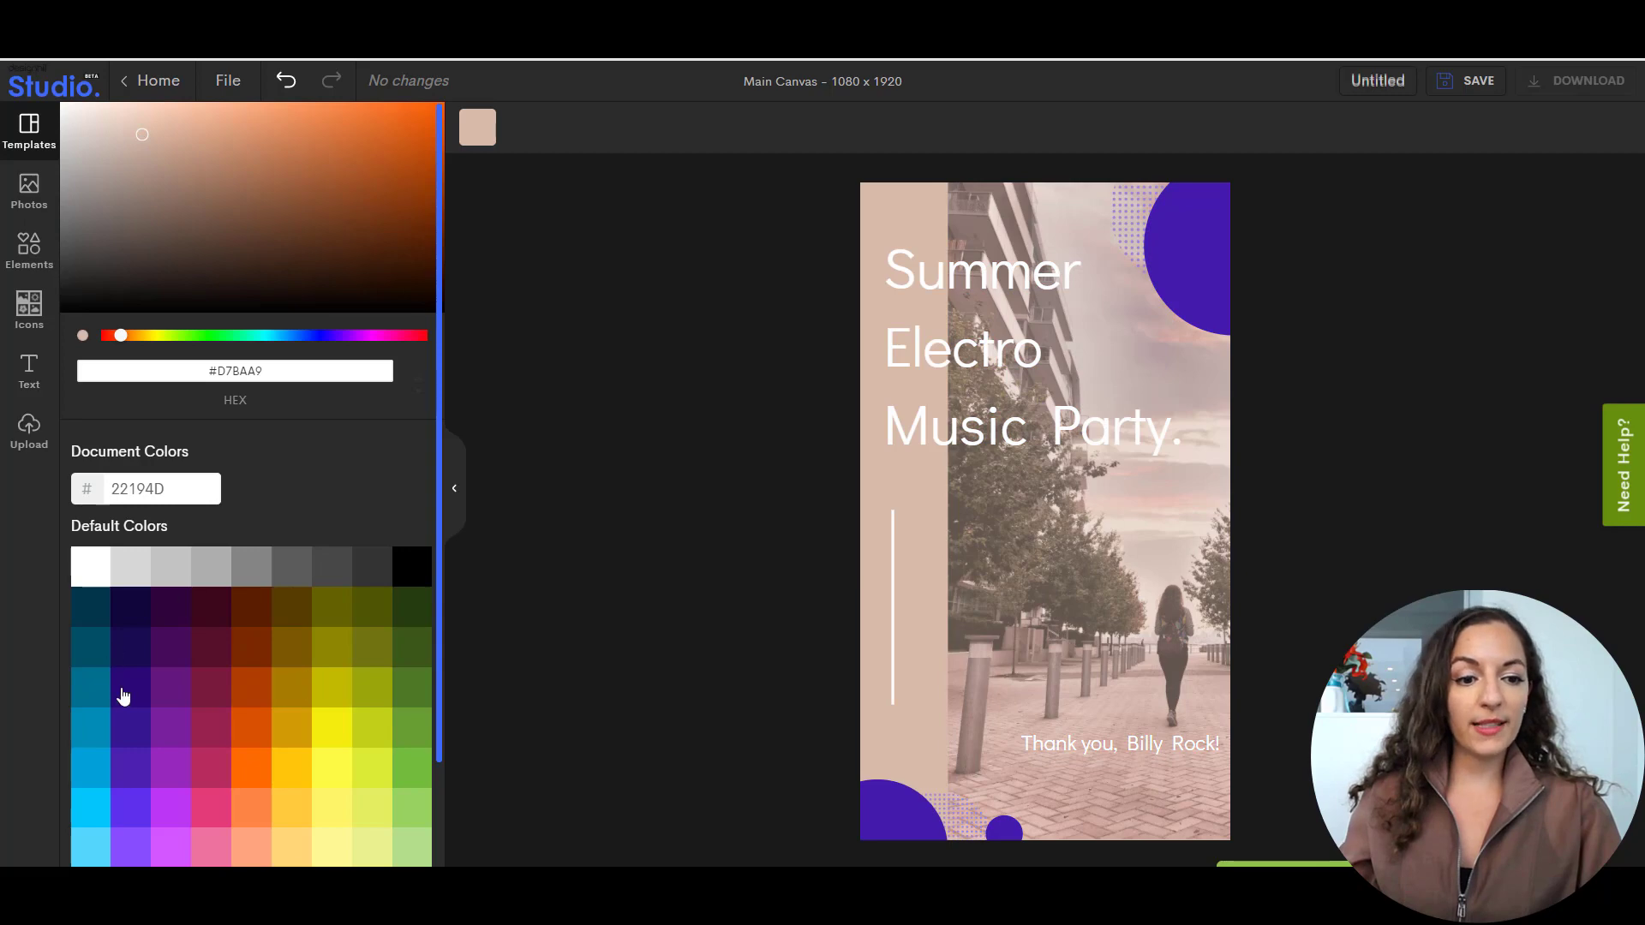
pyautogui.click(130, 701)
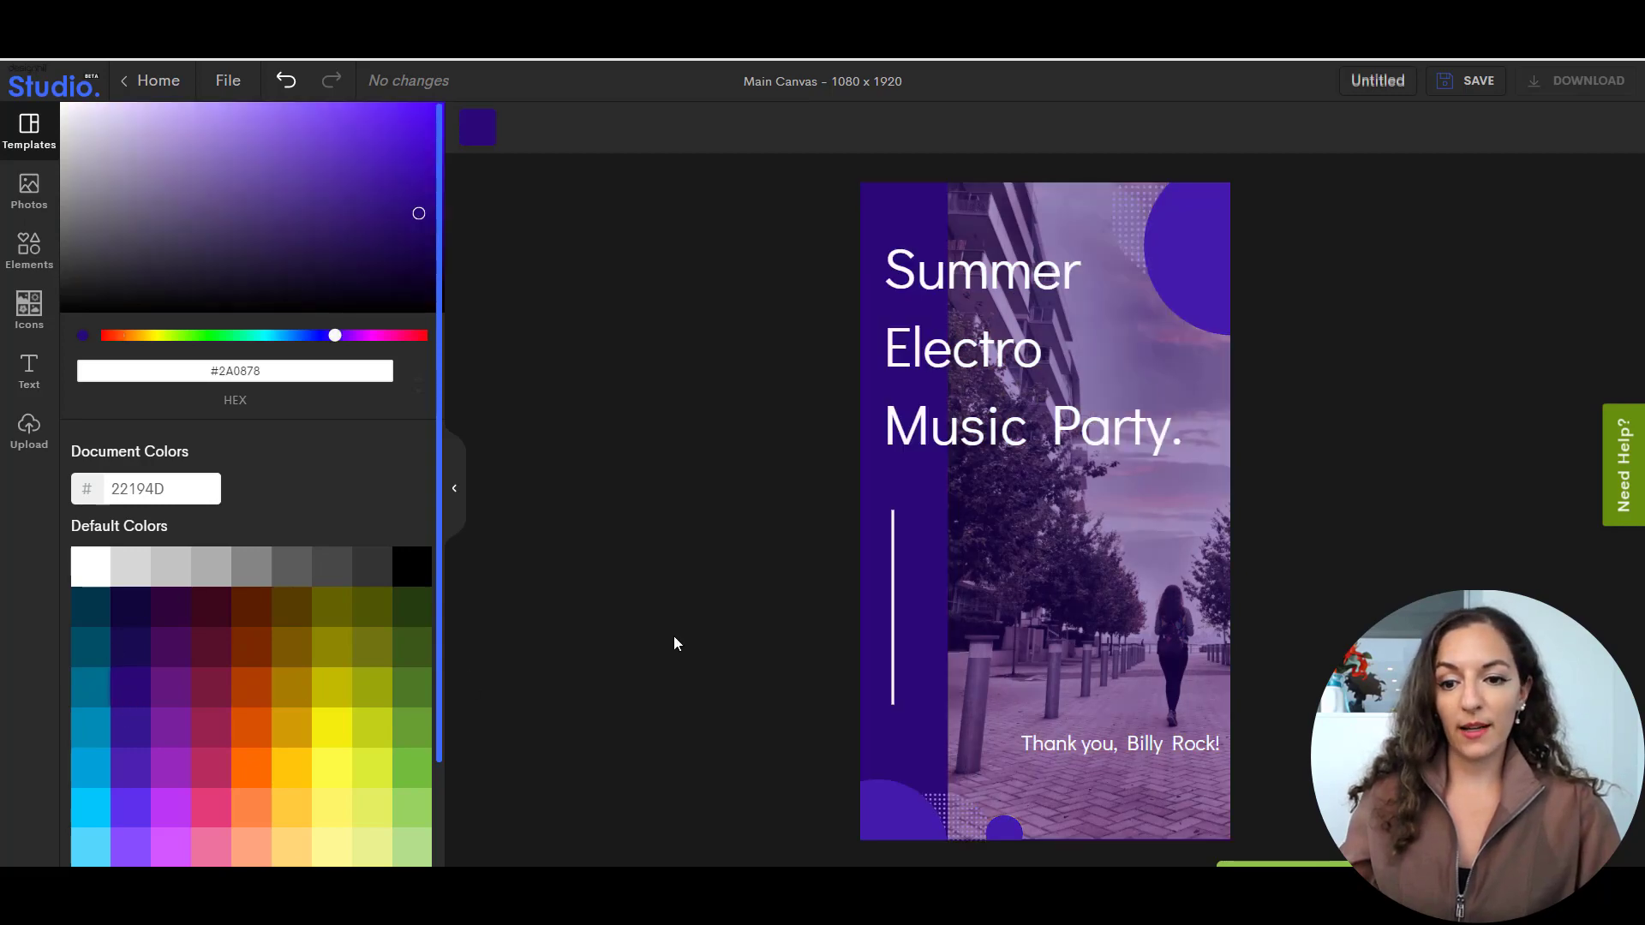
# Move the street photo back over the canvas and set its brightness to 39, contrast to 23 and saturation to 33.
pyautogui.click(675, 643)
pyautogui.moveTo(1071, 613); pyautogui.dragTo(943, 600)
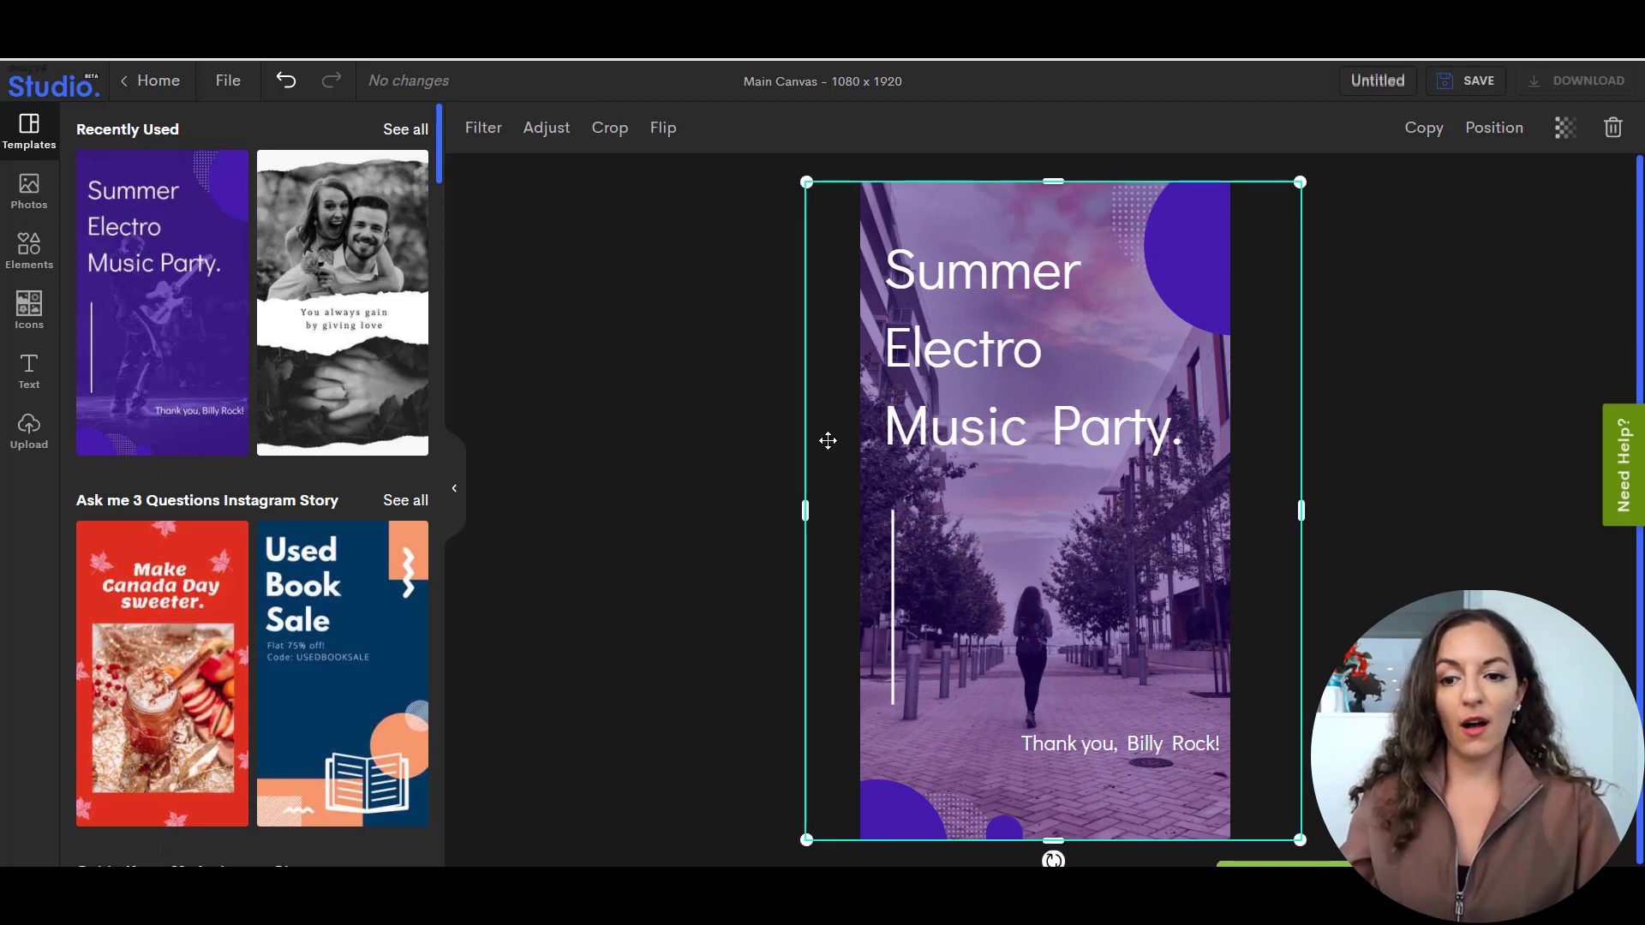
pyautogui.click(549, 131)
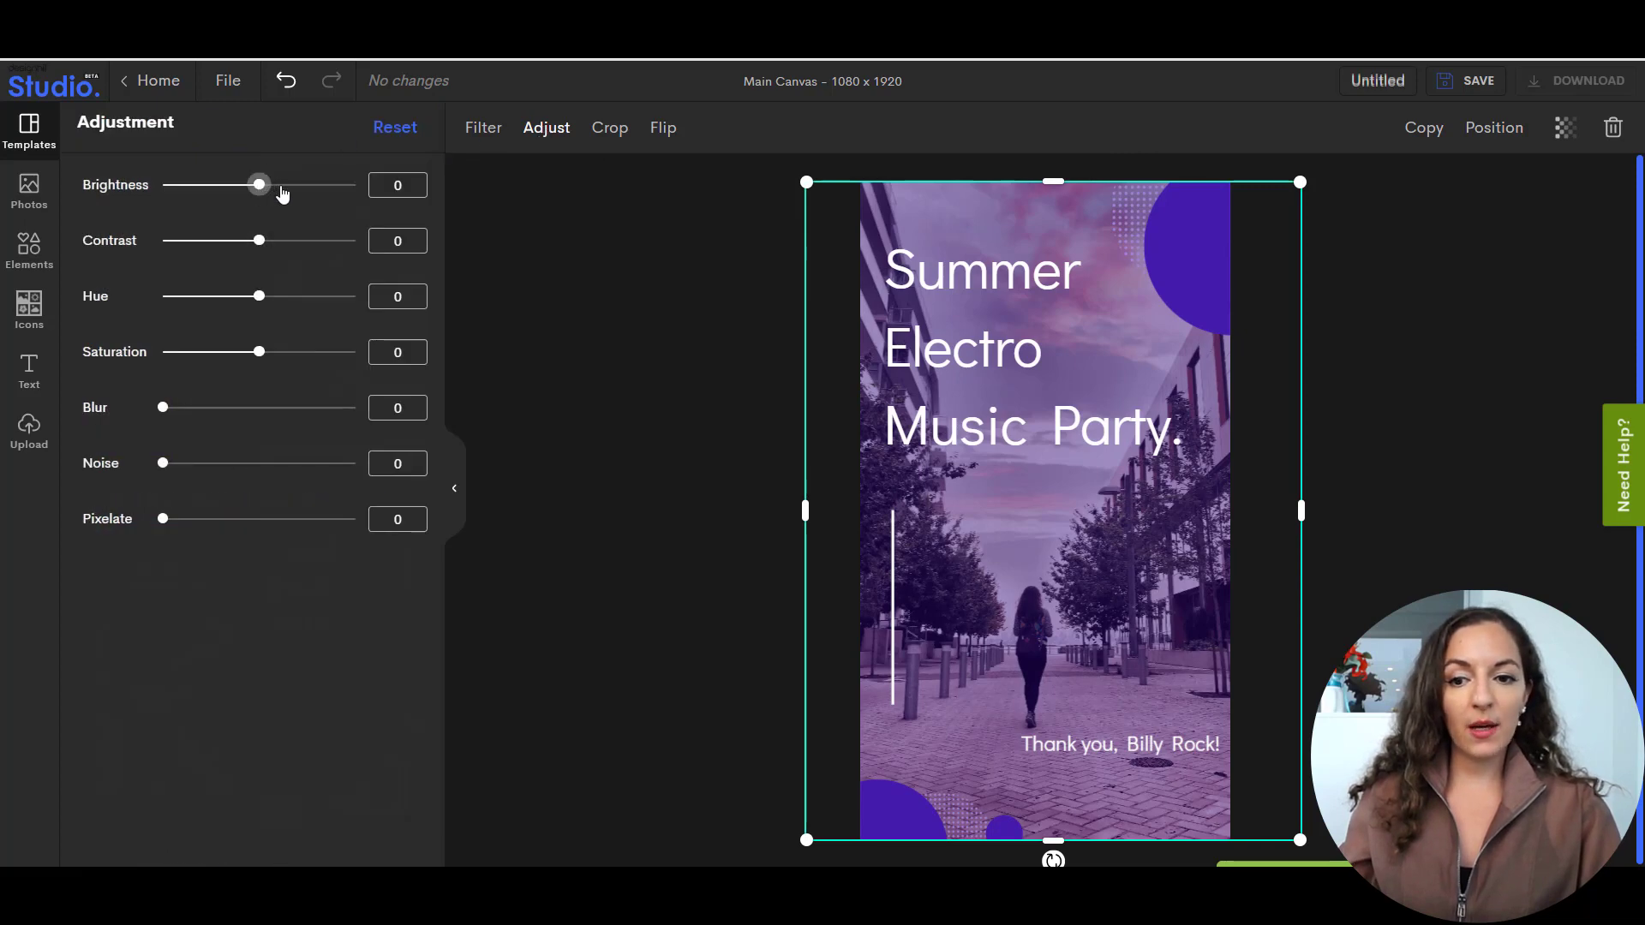
pyautogui.moveTo(279, 193); pyautogui.dragTo(283, 244)
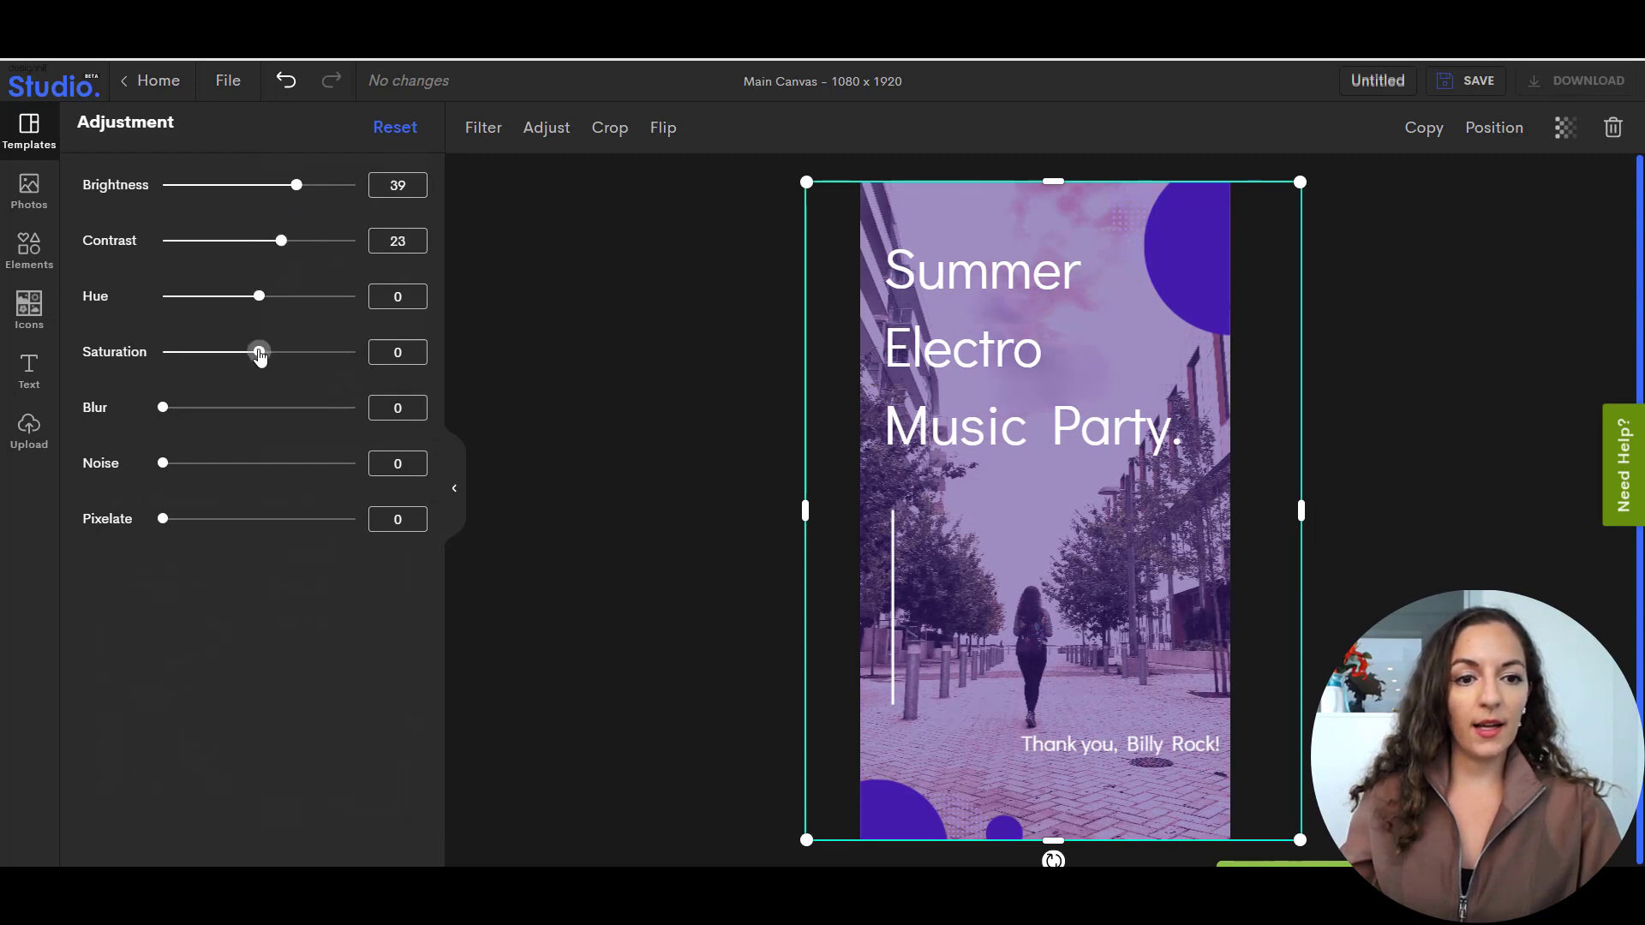
pyautogui.moveTo(259, 353); pyautogui.dragTo(290, 358)
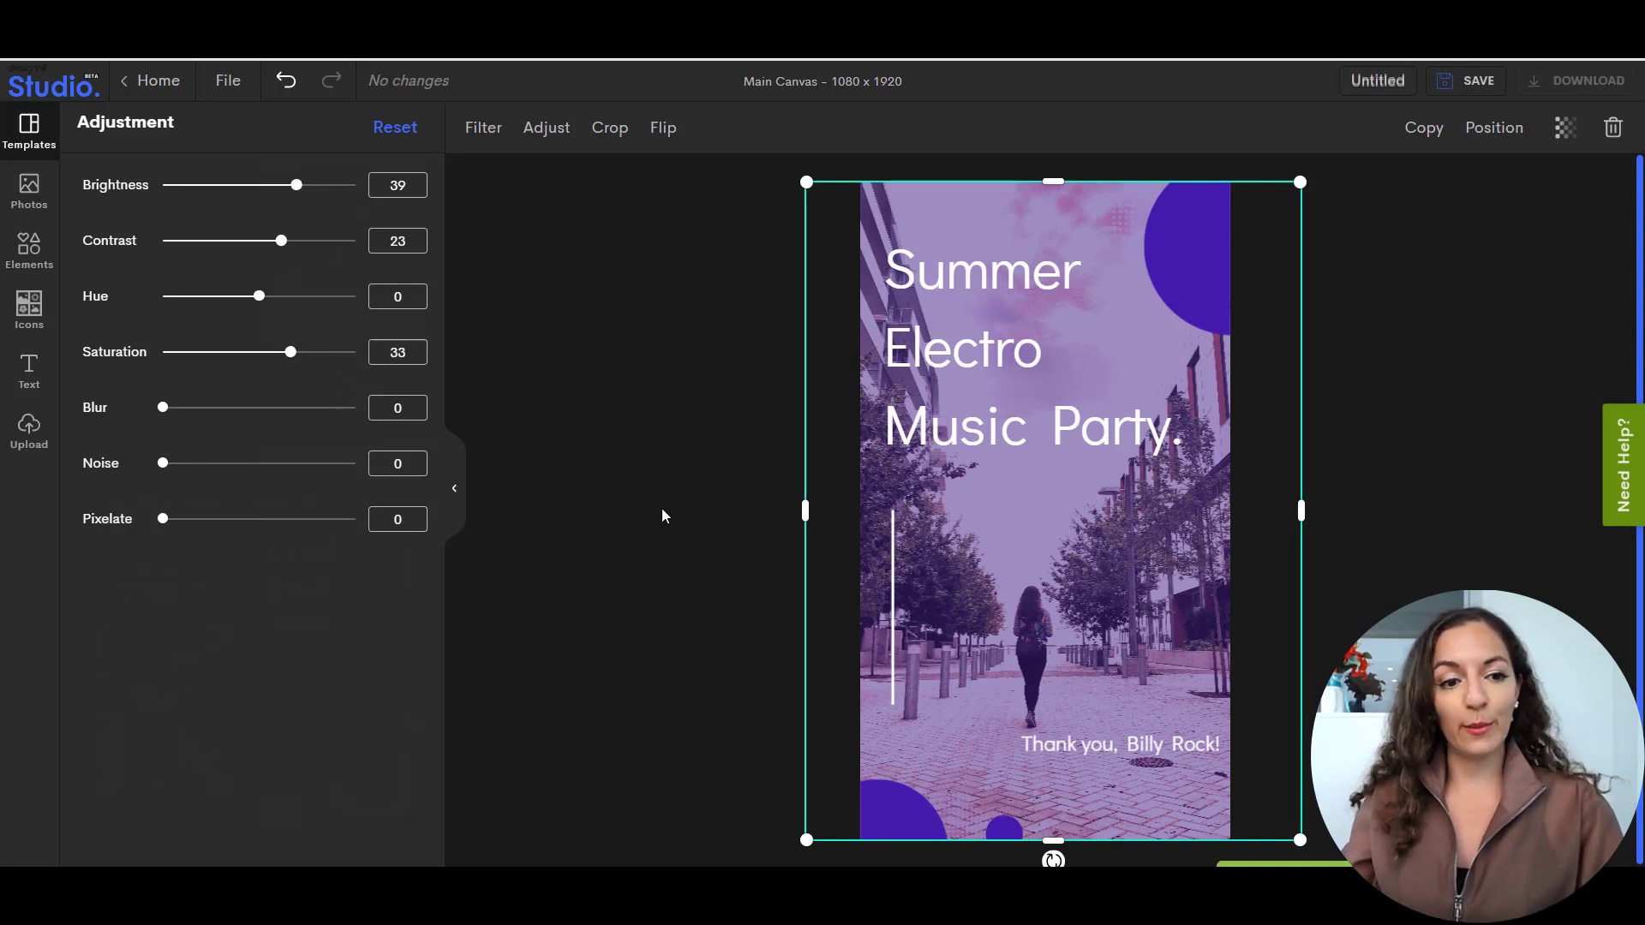
pyautogui.click(666, 511)
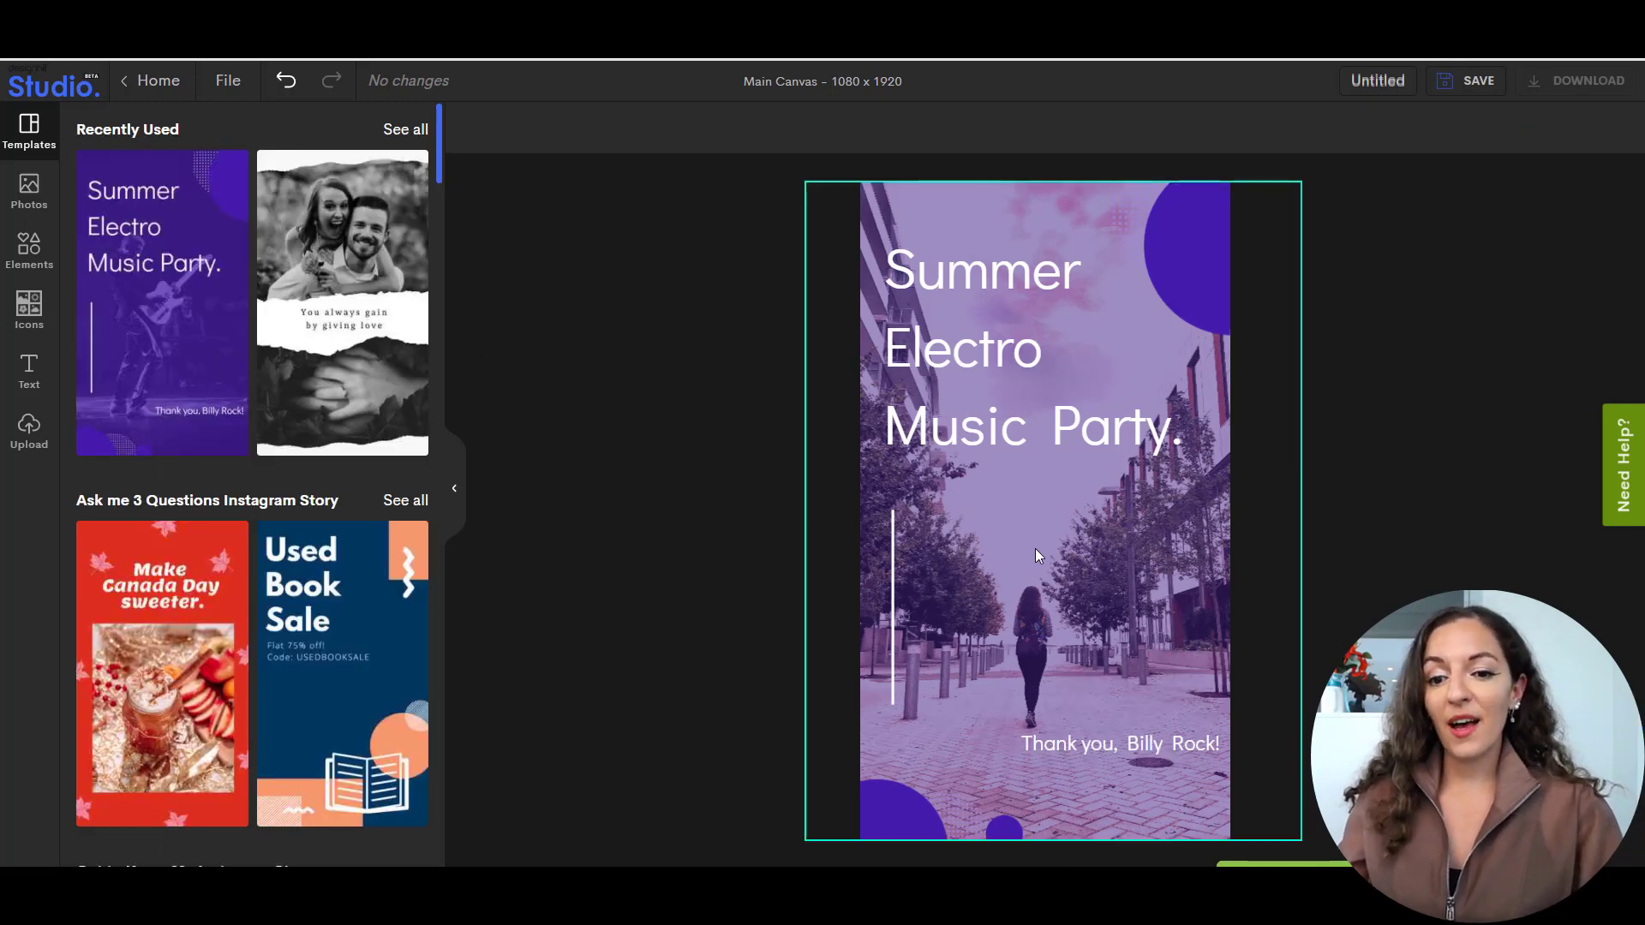
pyautogui.moveTo(1038, 556)
pyautogui.mouseDown()
pyautogui.moveTo(1052, 550)
pyautogui.moveTo(1036, 549)
pyautogui.mouseUp()
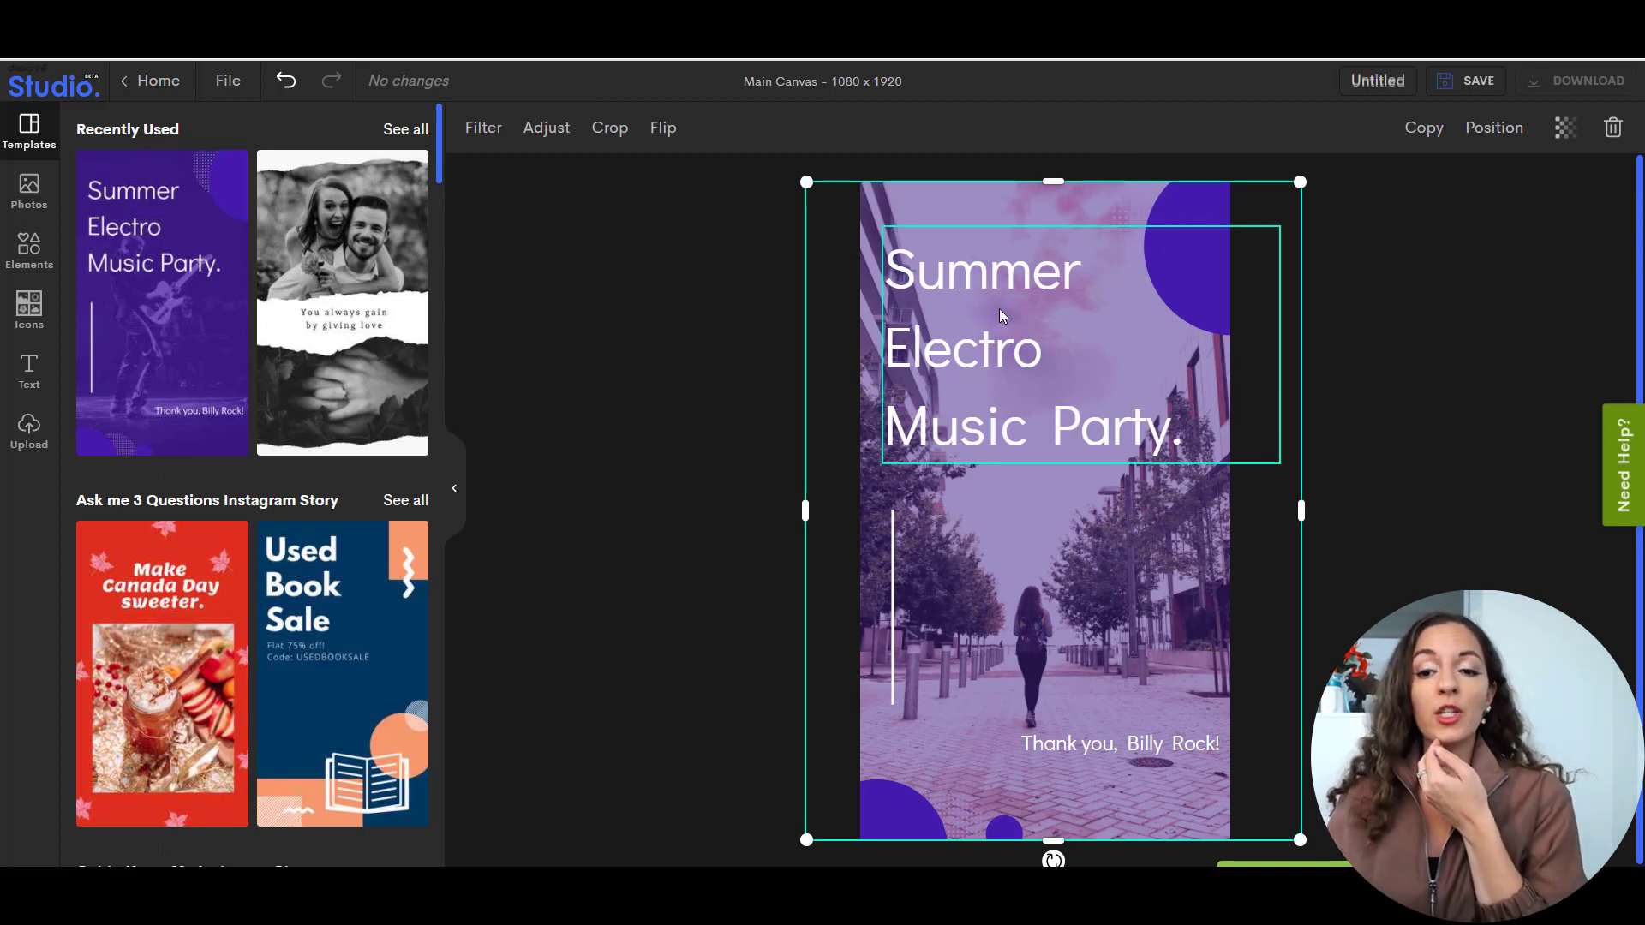
pyautogui.click(974, 319)
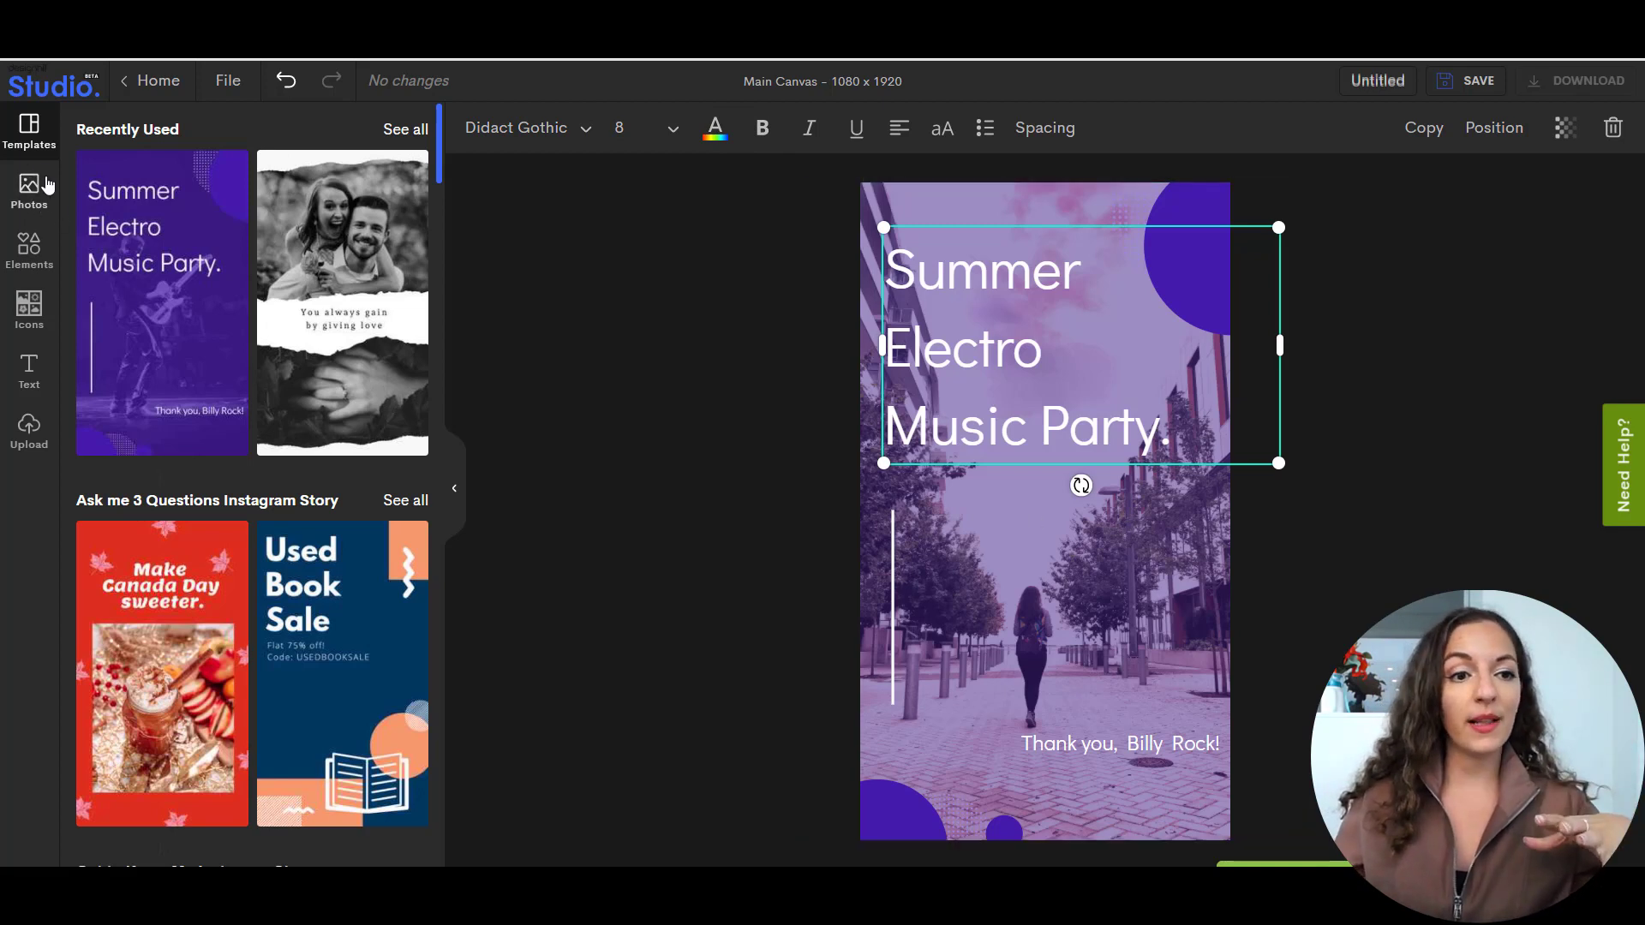
# Add a solid circle shape to the canvas and delete it again.
pyautogui.click(30, 251)
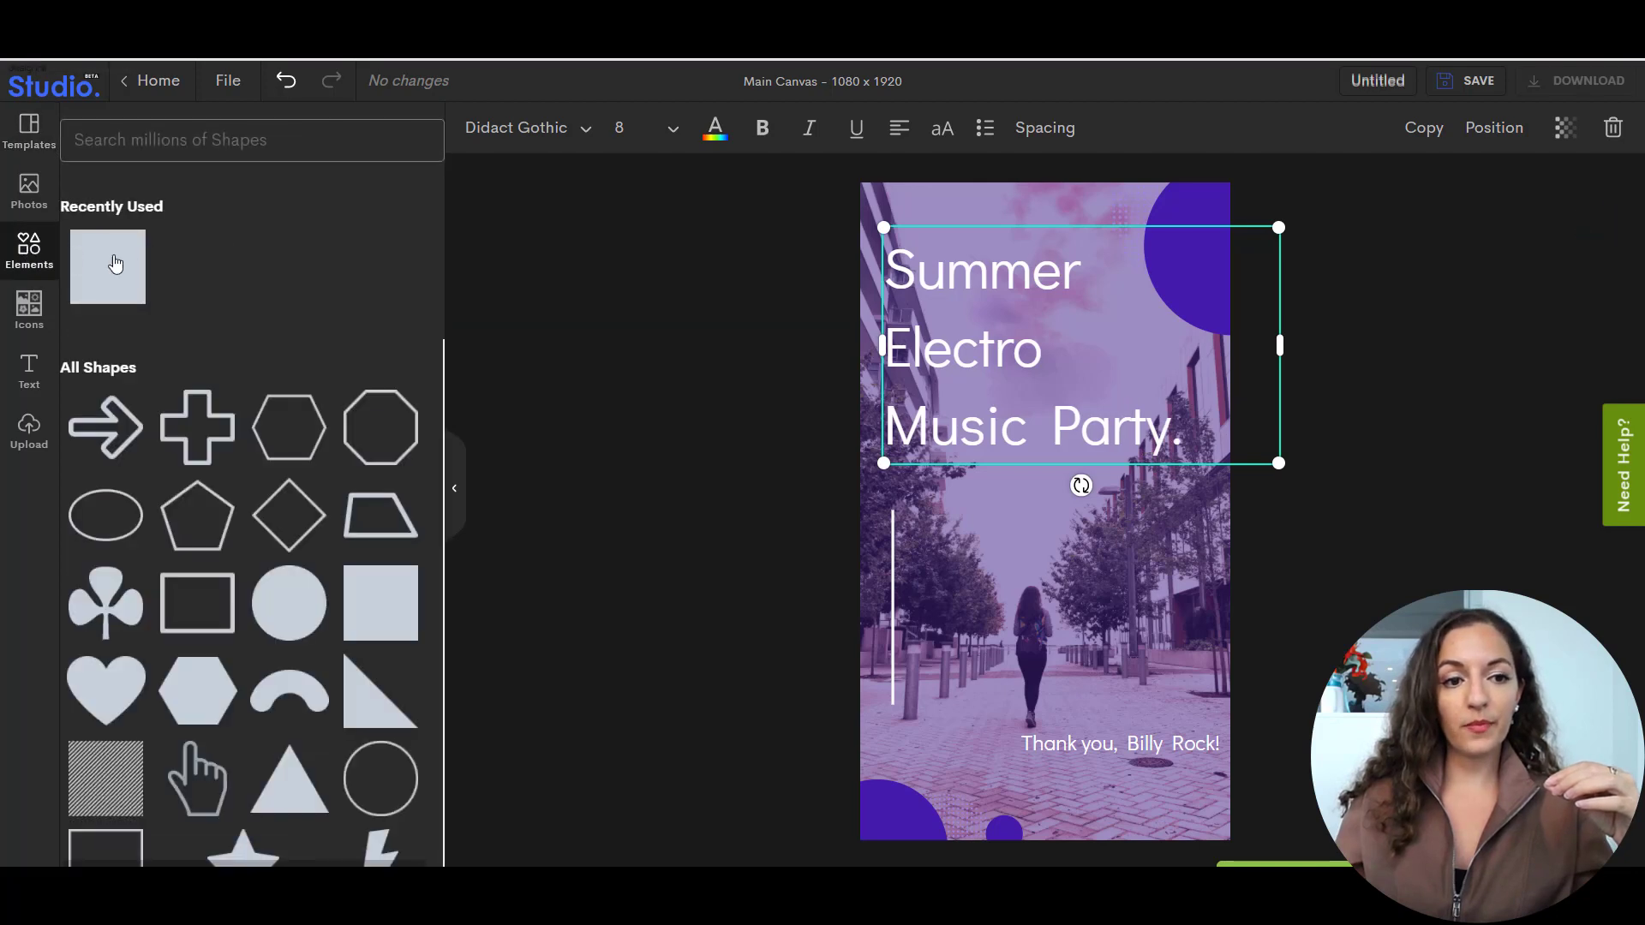
pyautogui.scroll(-1, 282, 341)
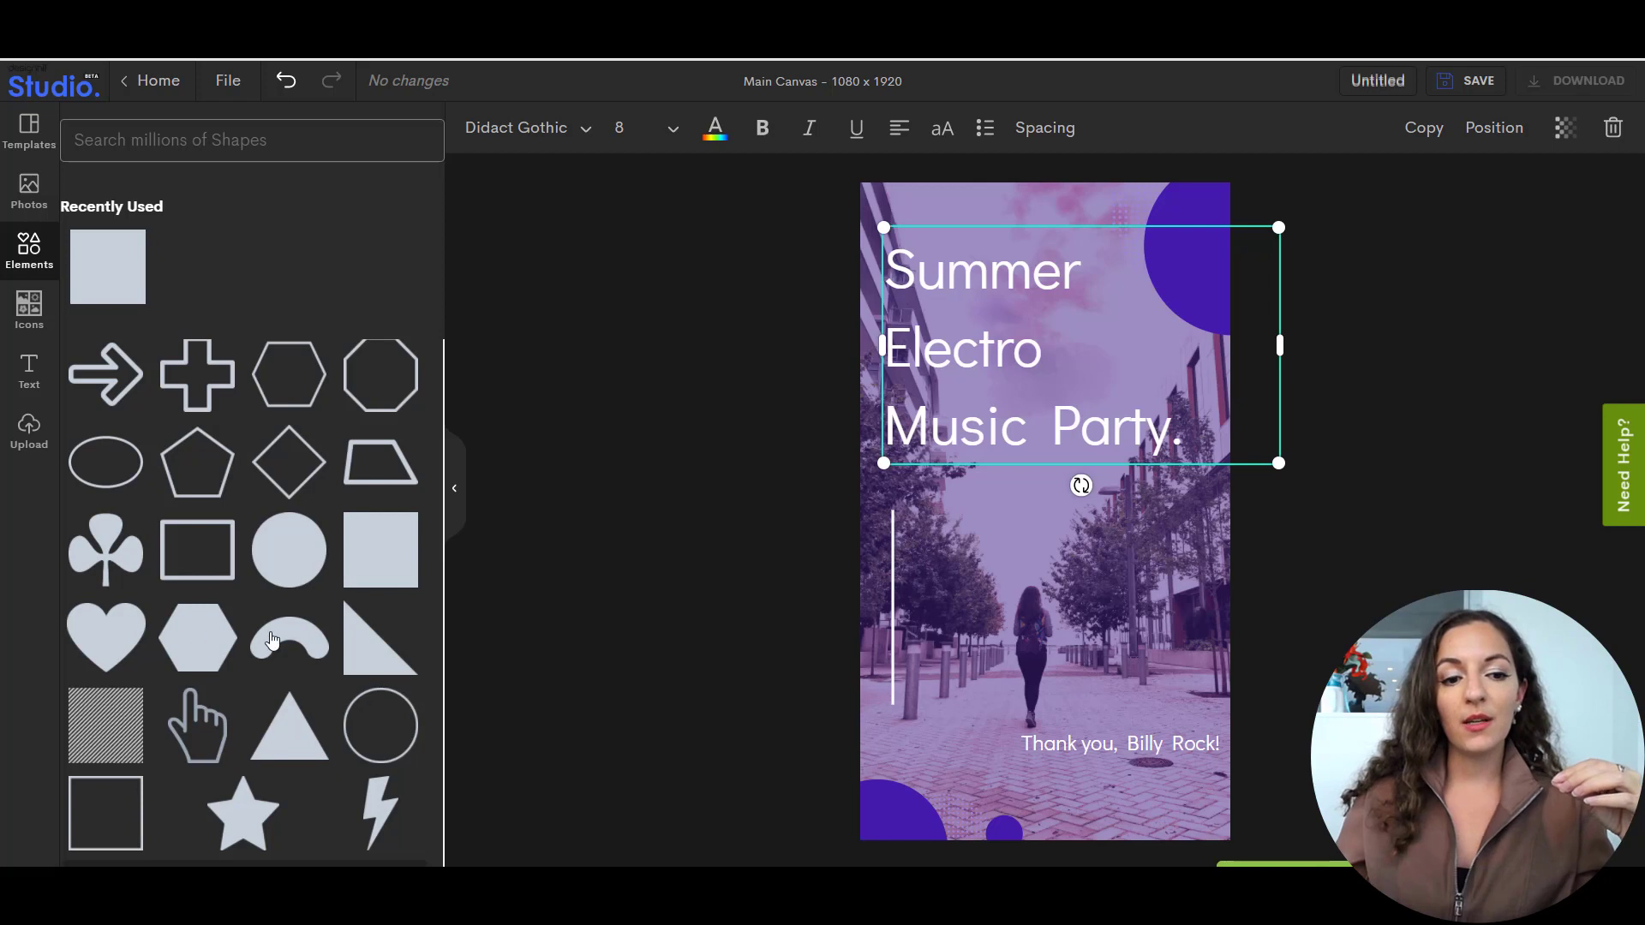
pyautogui.click(298, 550)
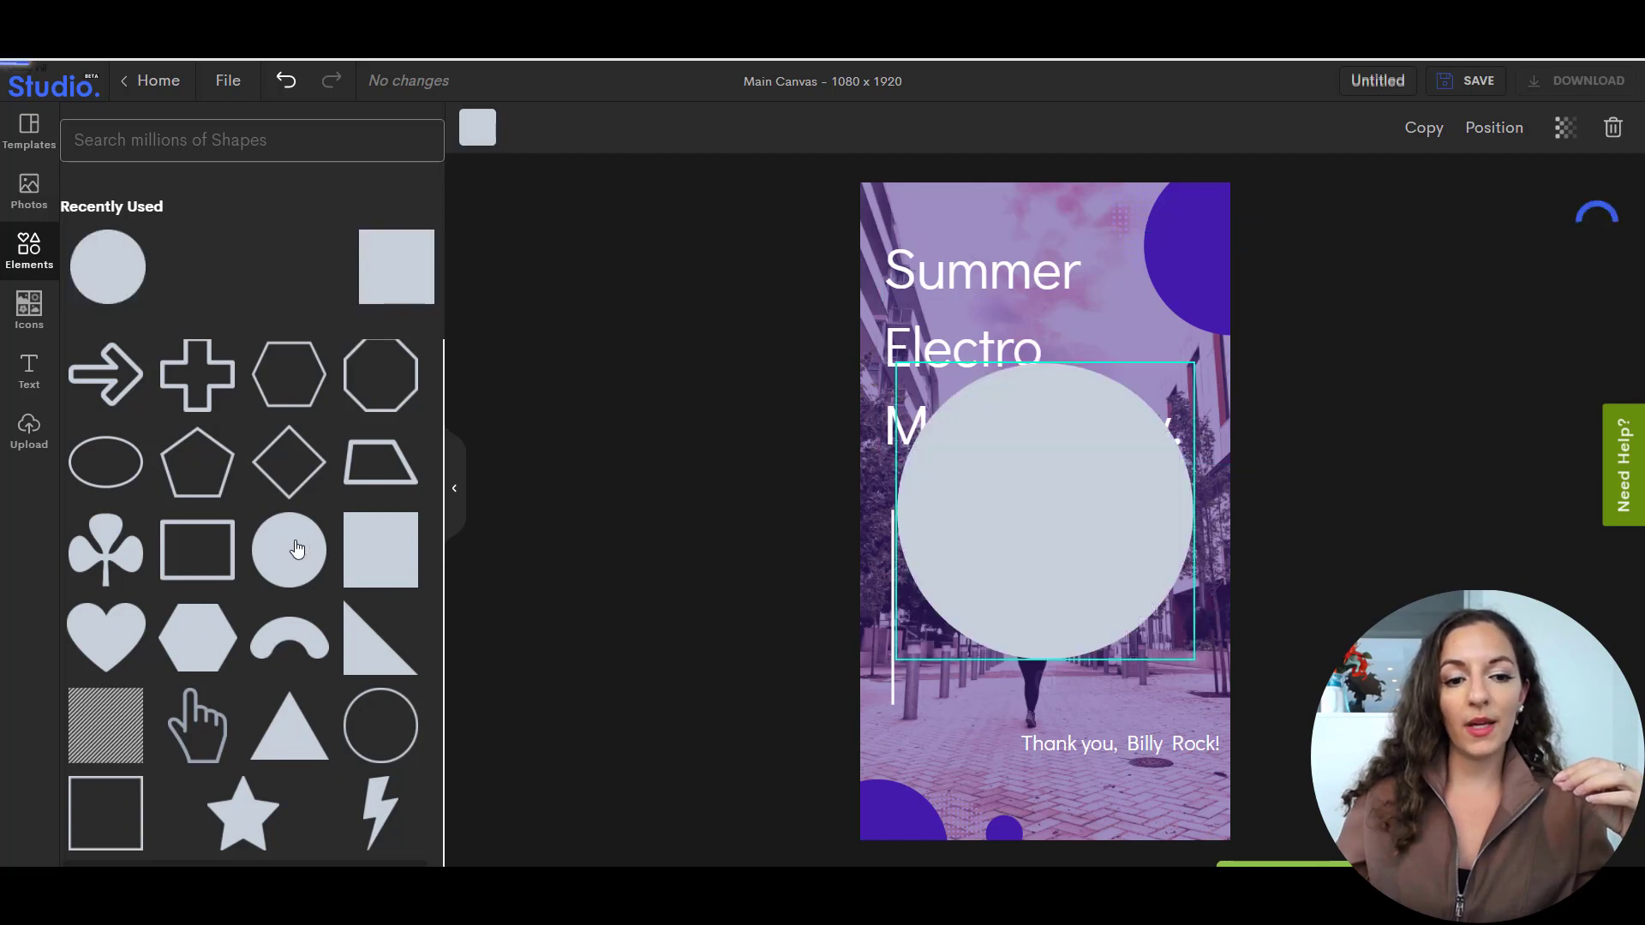
pyautogui.click(1088, 552)
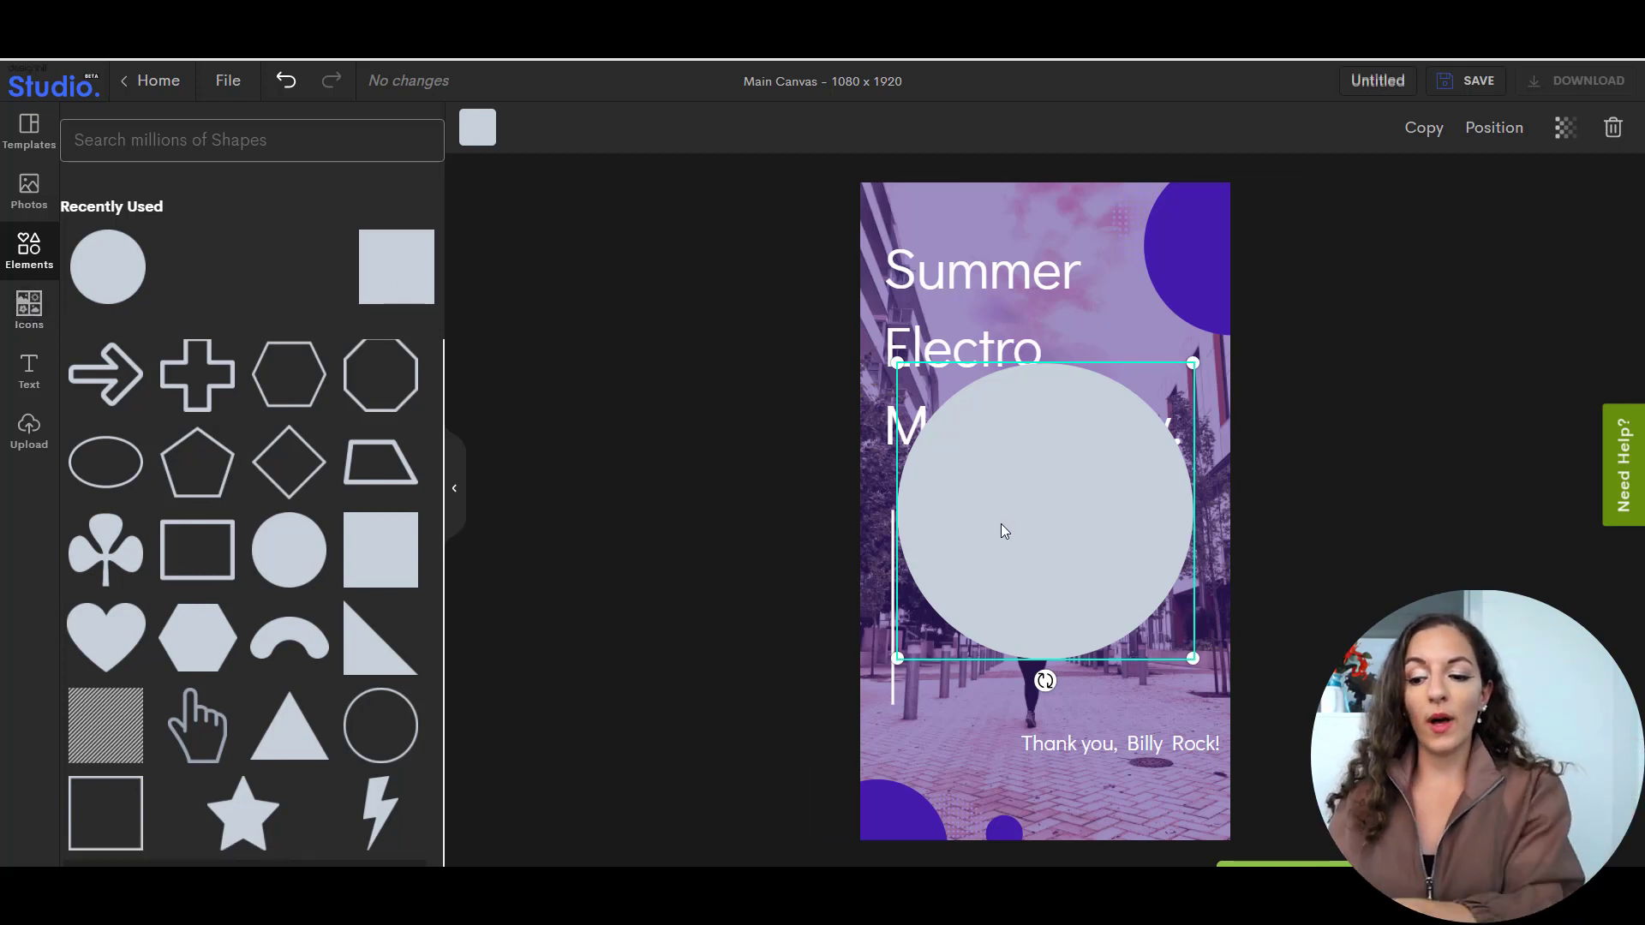
pyautogui.press('Delete')
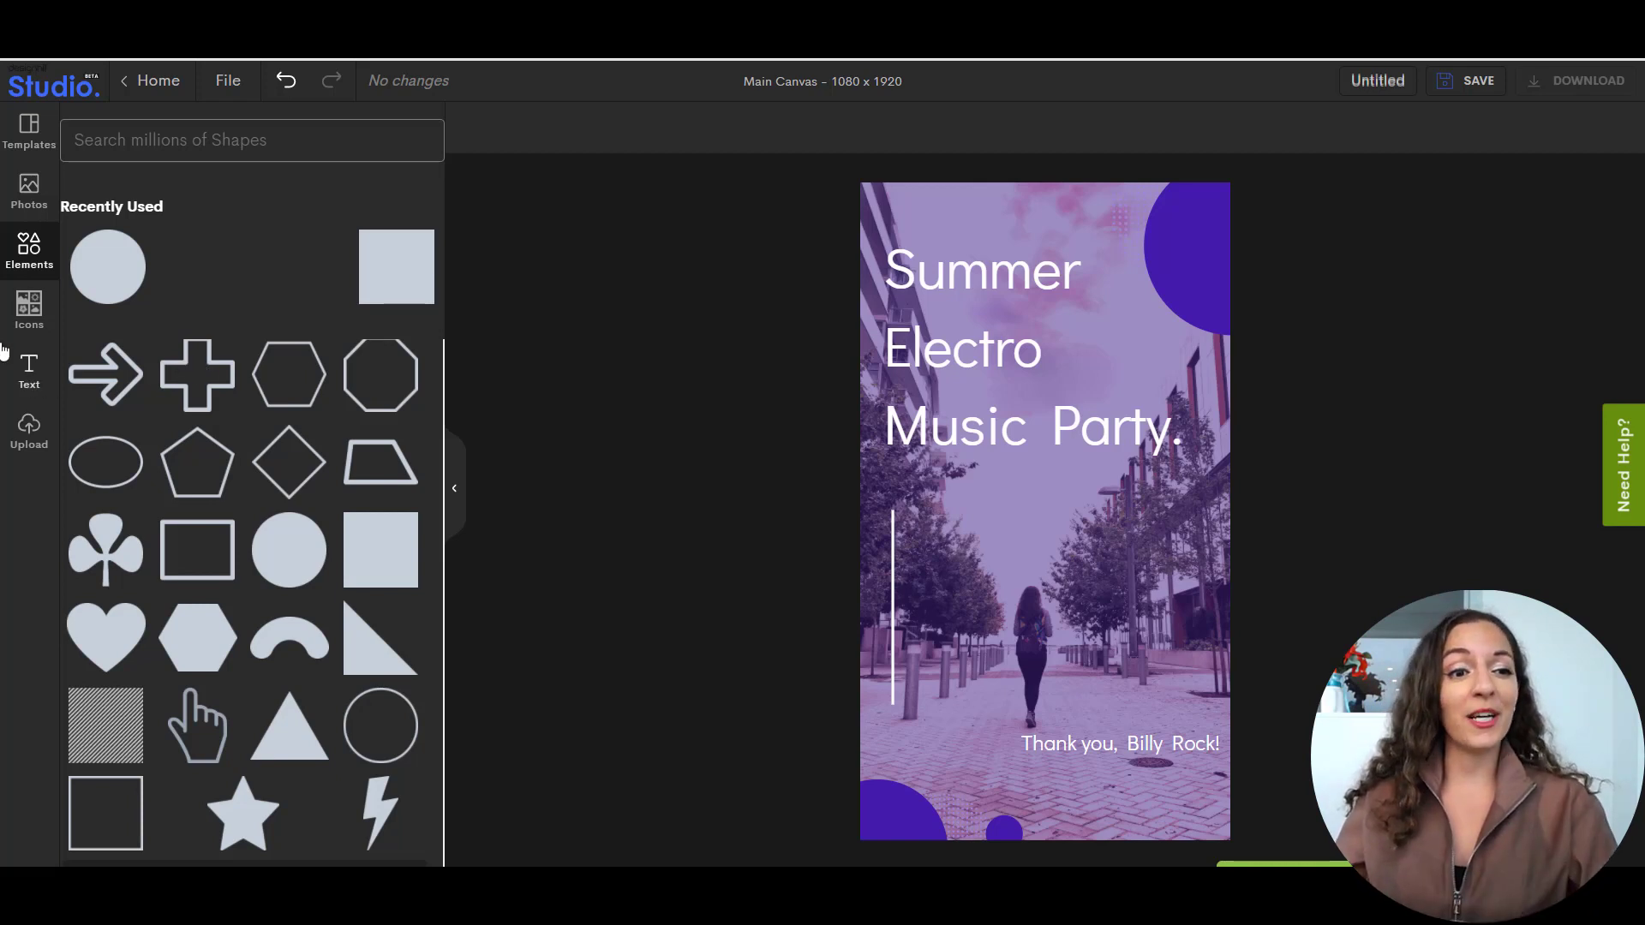
# Search the stock photo library for "music" and look through the matching images.
pyautogui.click(26, 206)
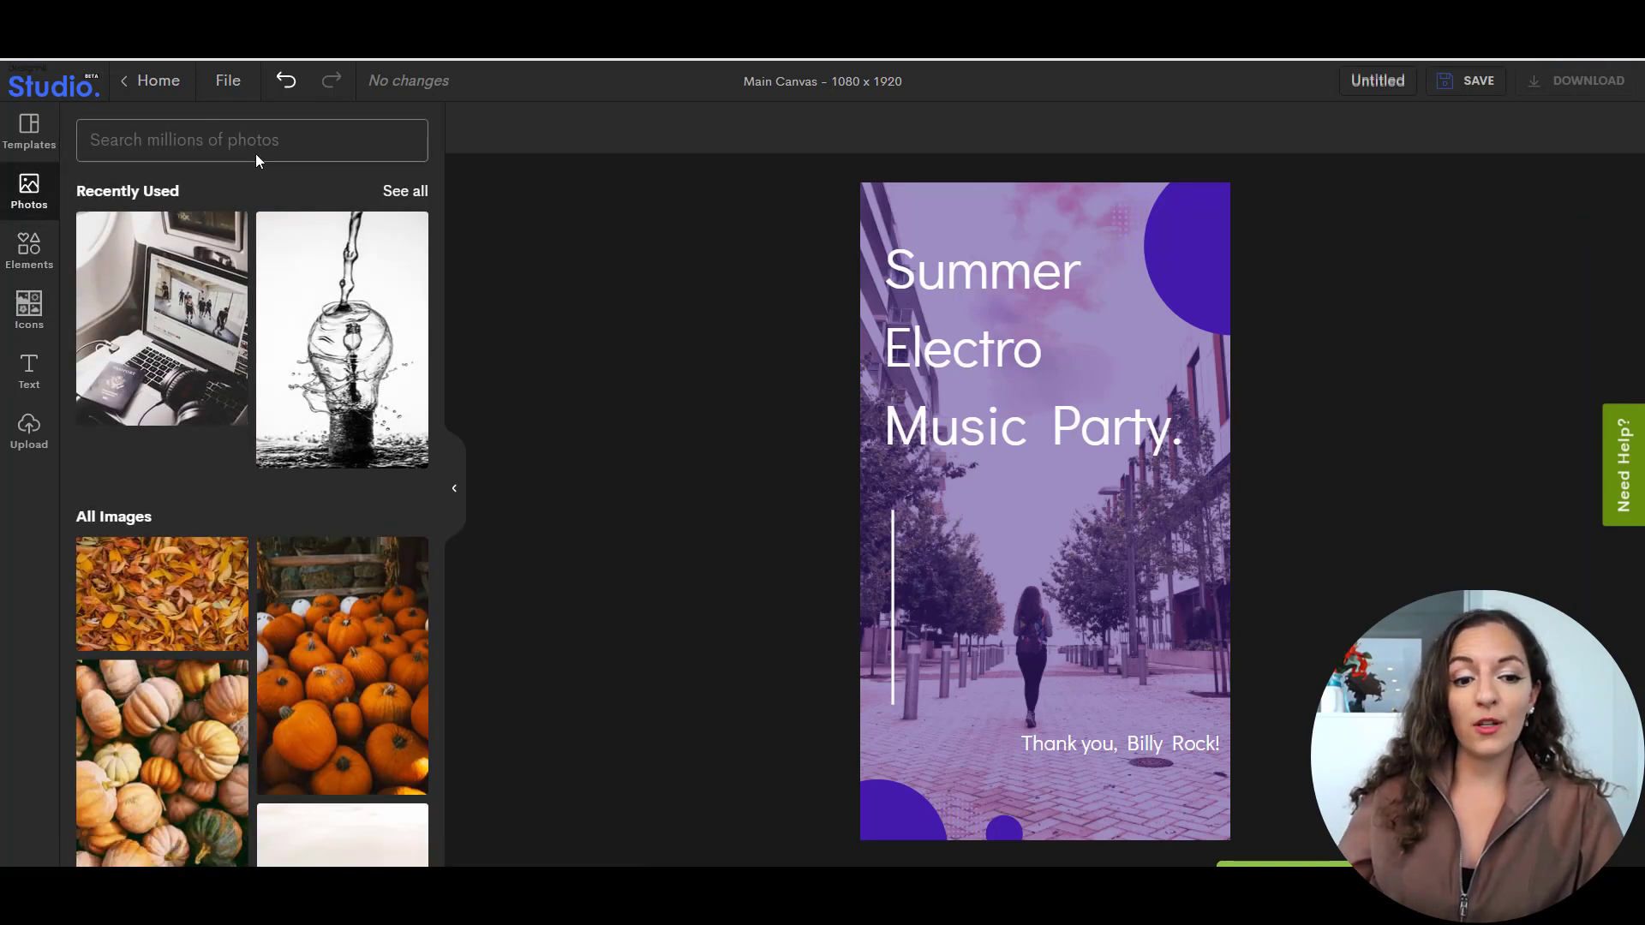
pyautogui.click(256, 152)
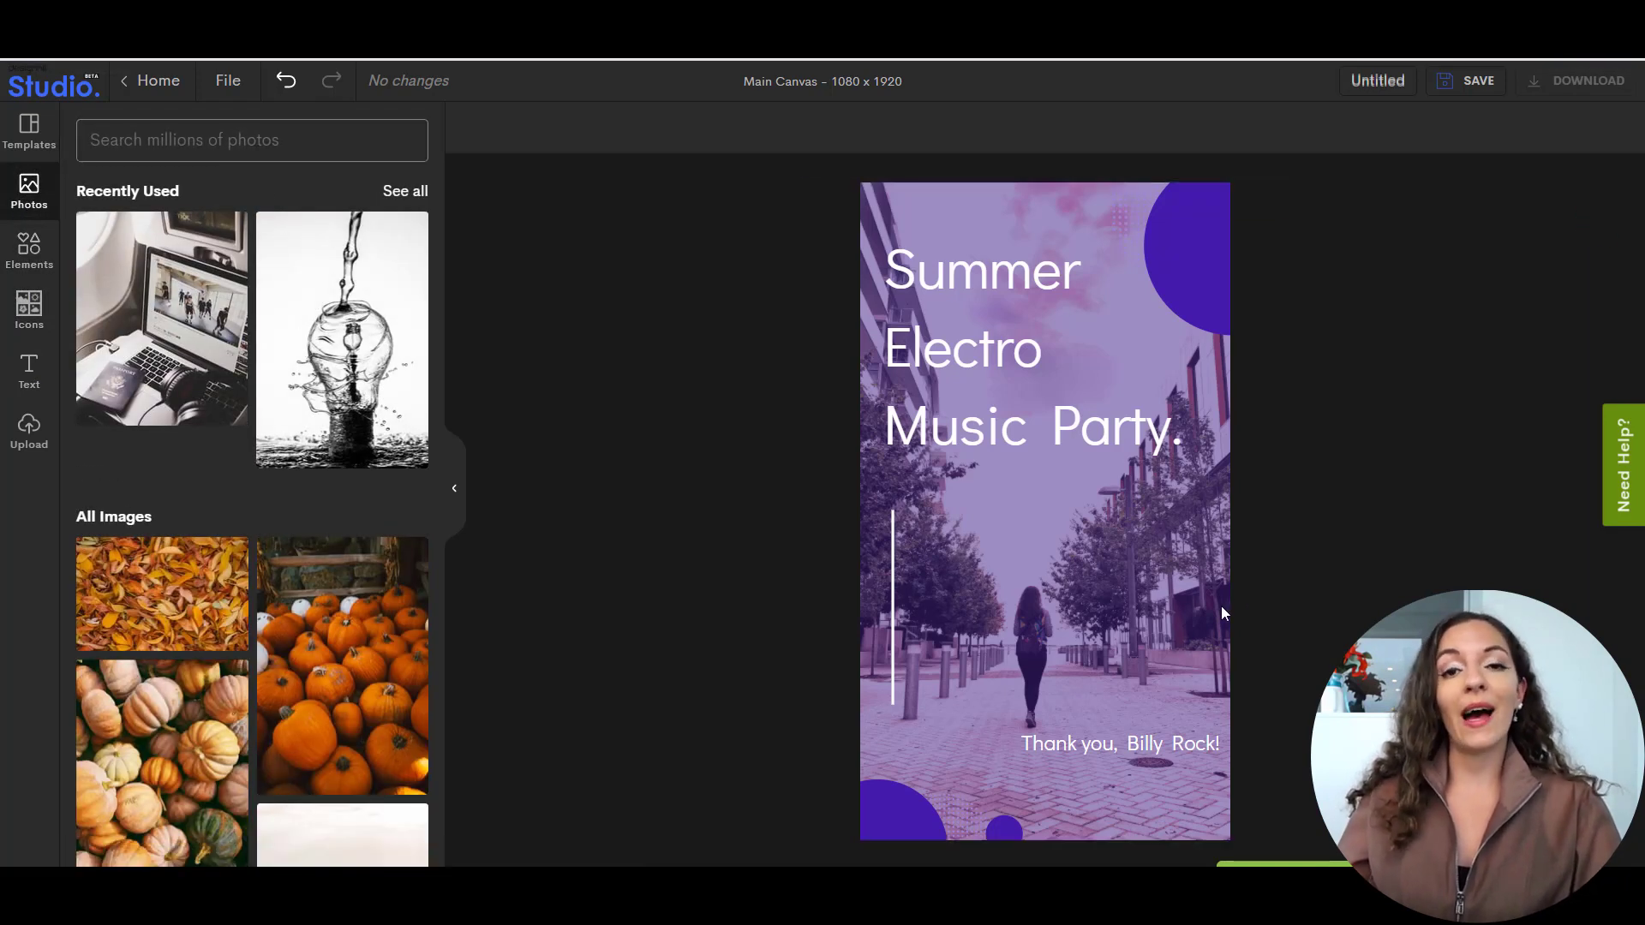
pyautogui.click(276, 150)
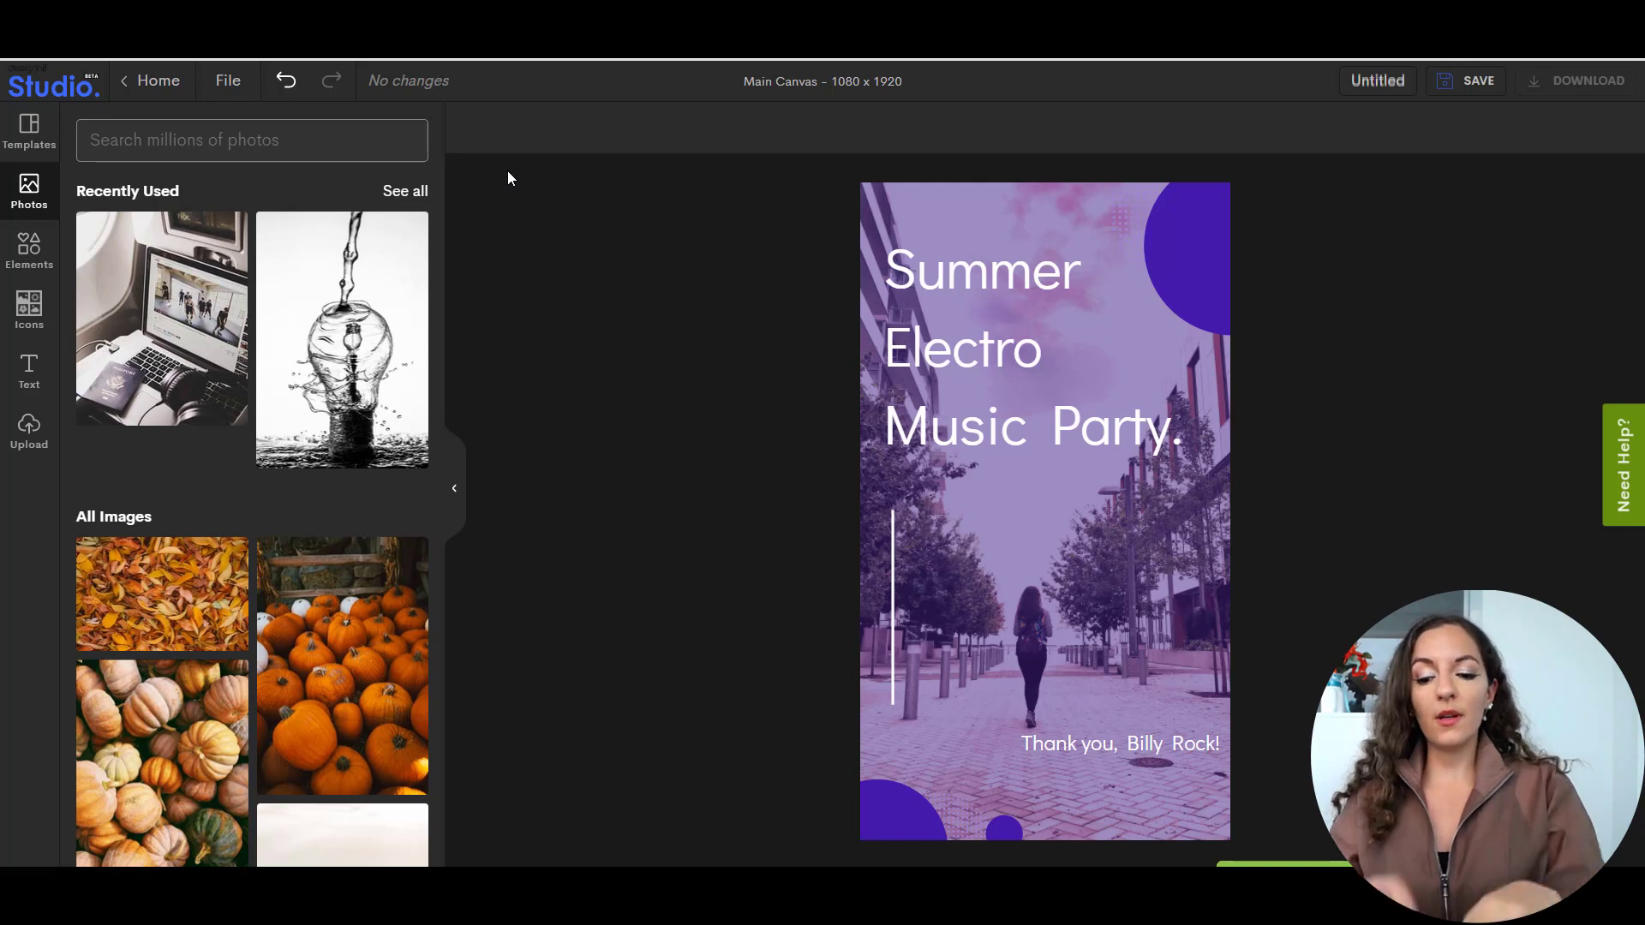
pyautogui.write('music')
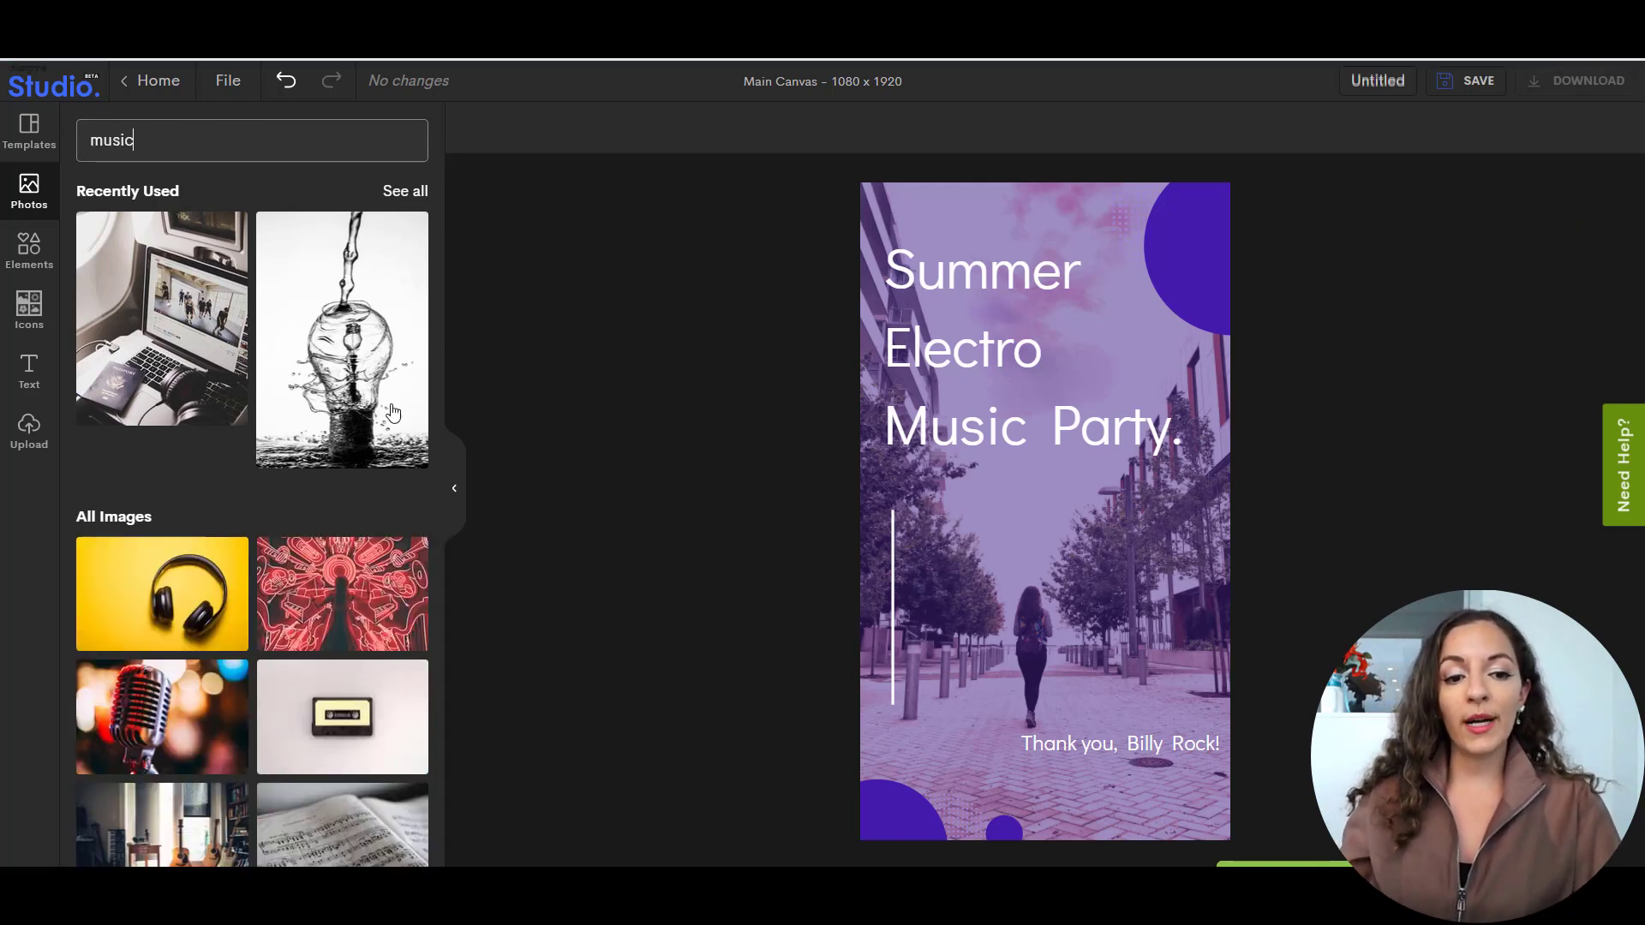
pyautogui.scroll(-2, 343, 591)
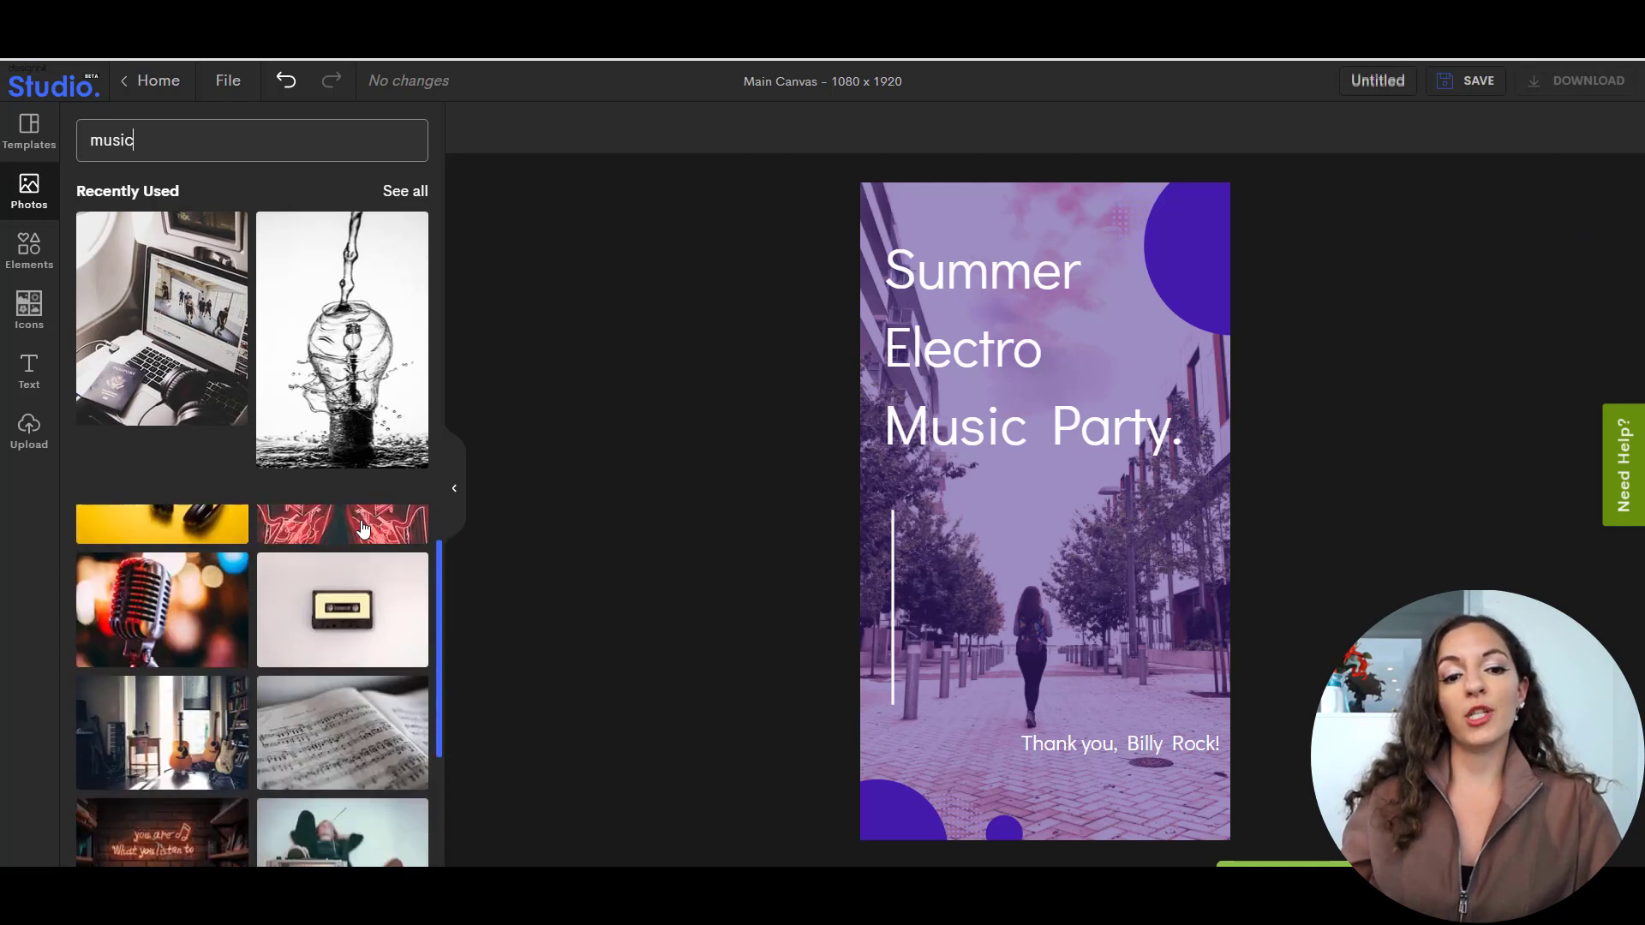
pyautogui.scroll(2, 328, 628)
pyautogui.scroll(-6, 332, 600)
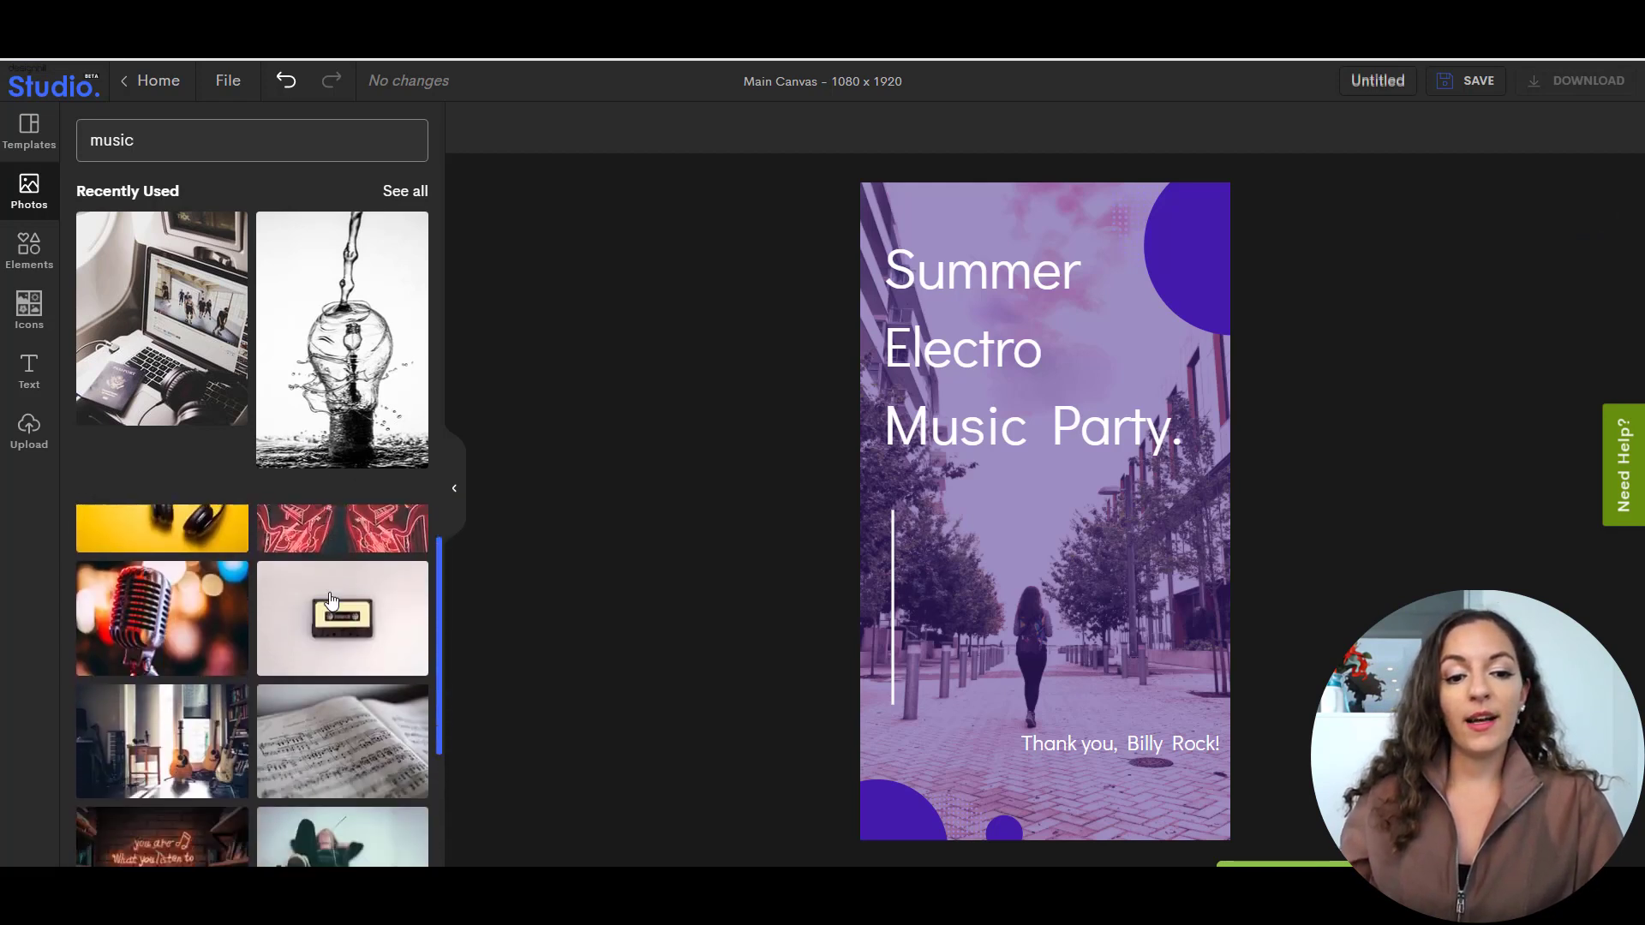
pyautogui.scroll(-2, 330, 596)
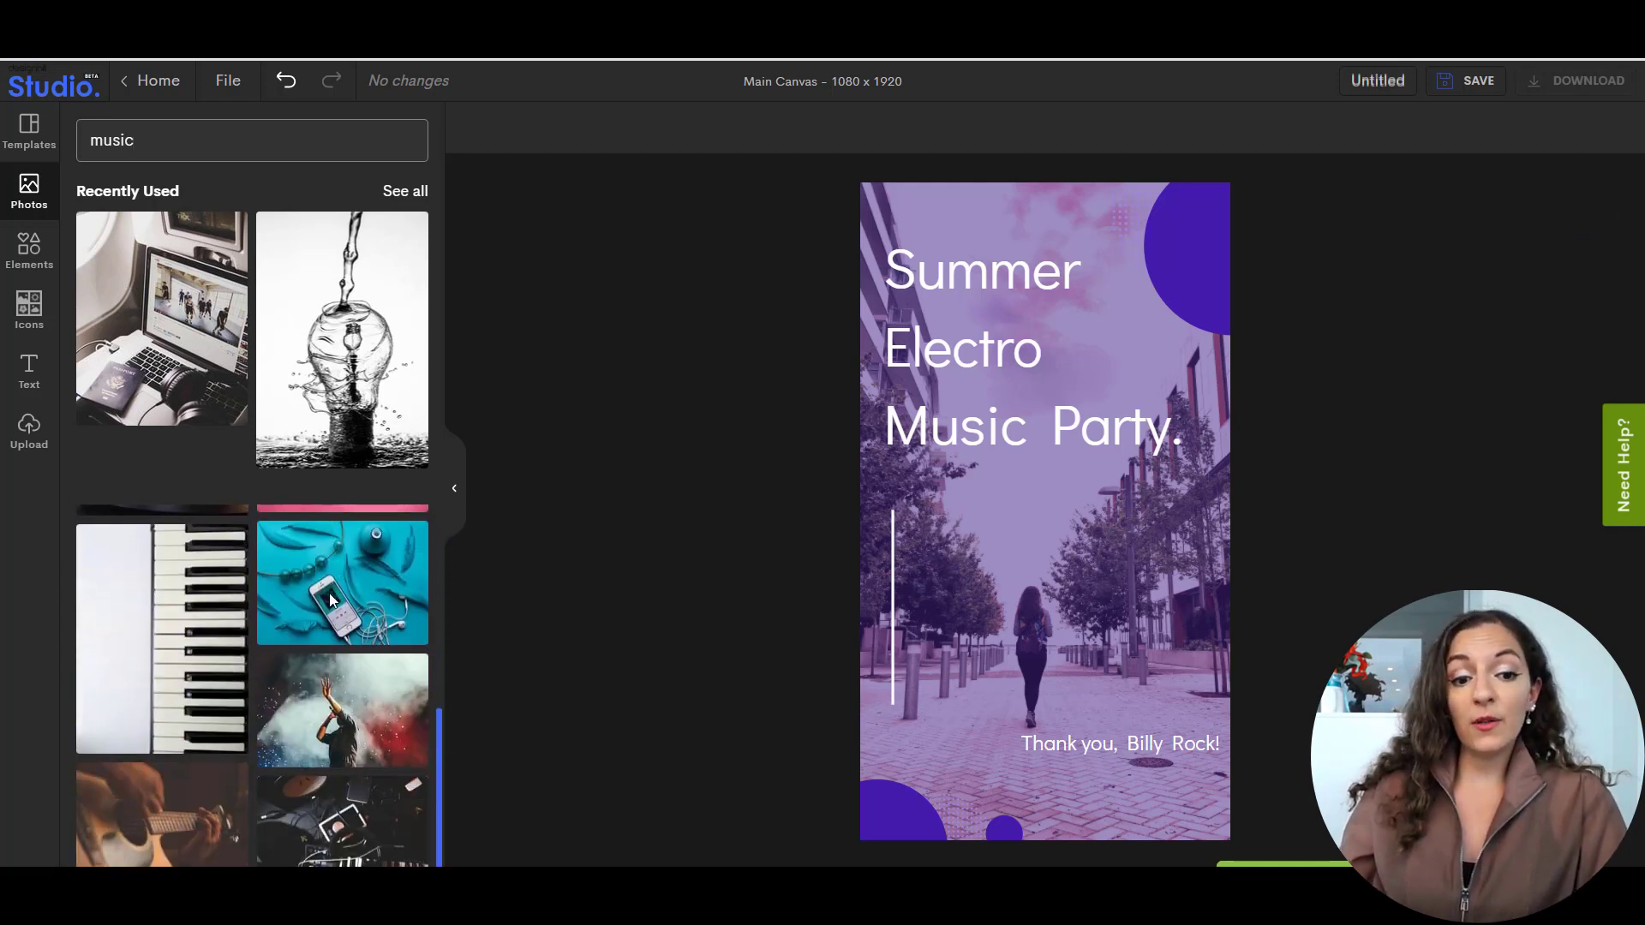
pyautogui.scroll(8, 315, 624)
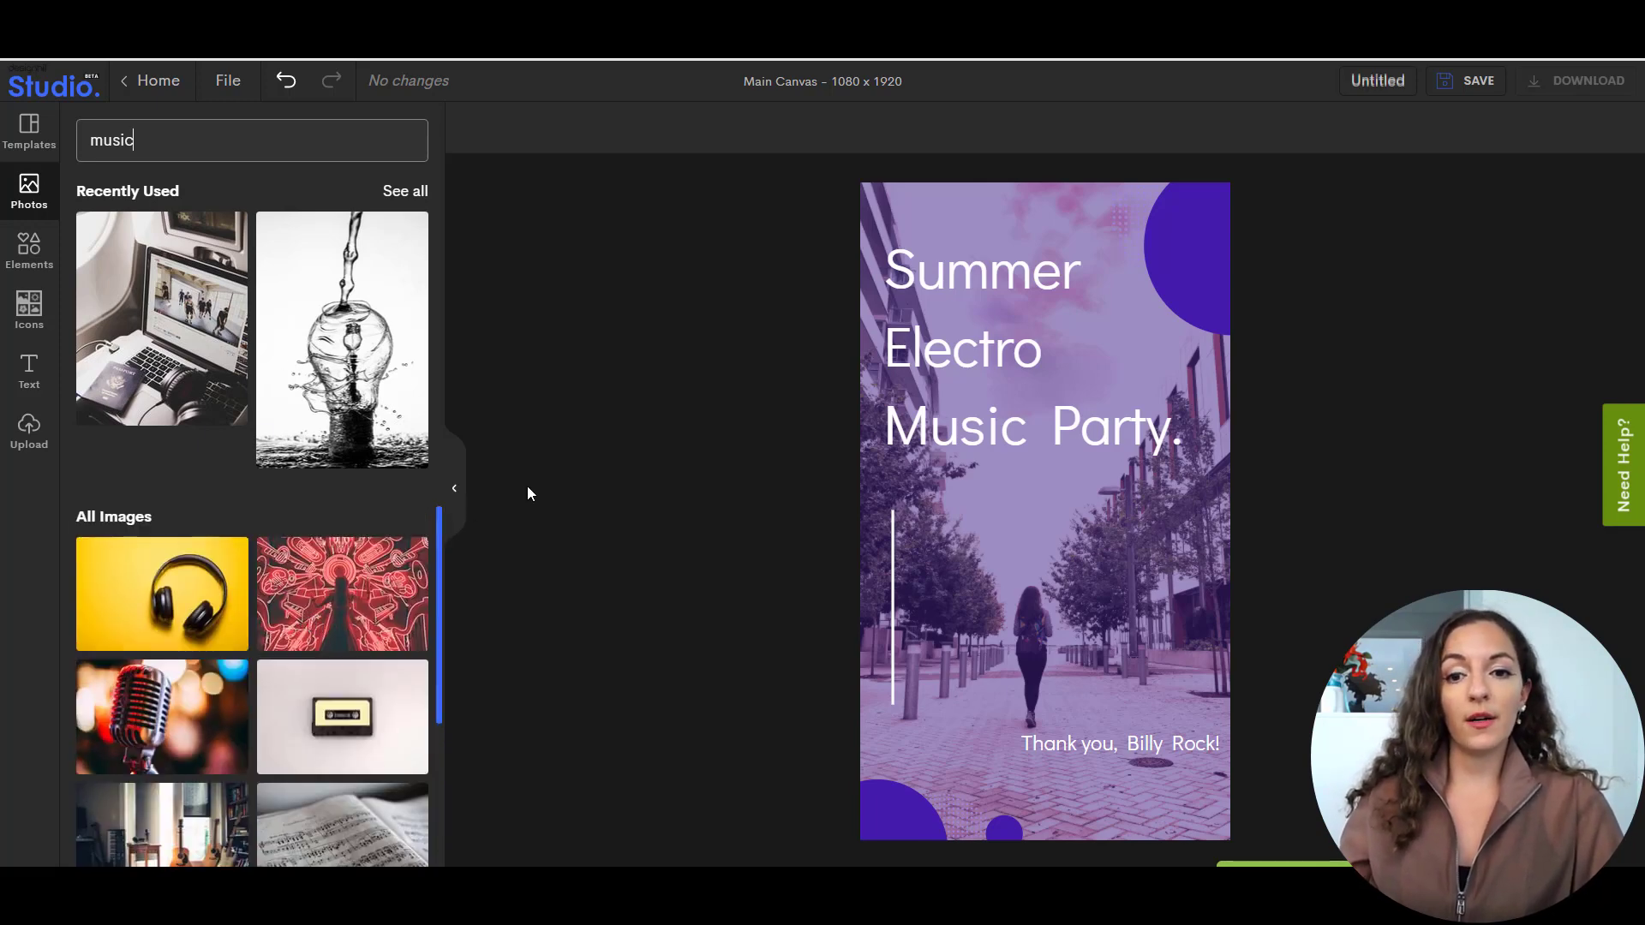
# Replace the whole "Summer Electro Music Party." headline with the text "New Single".
pyautogui.click(967, 349)
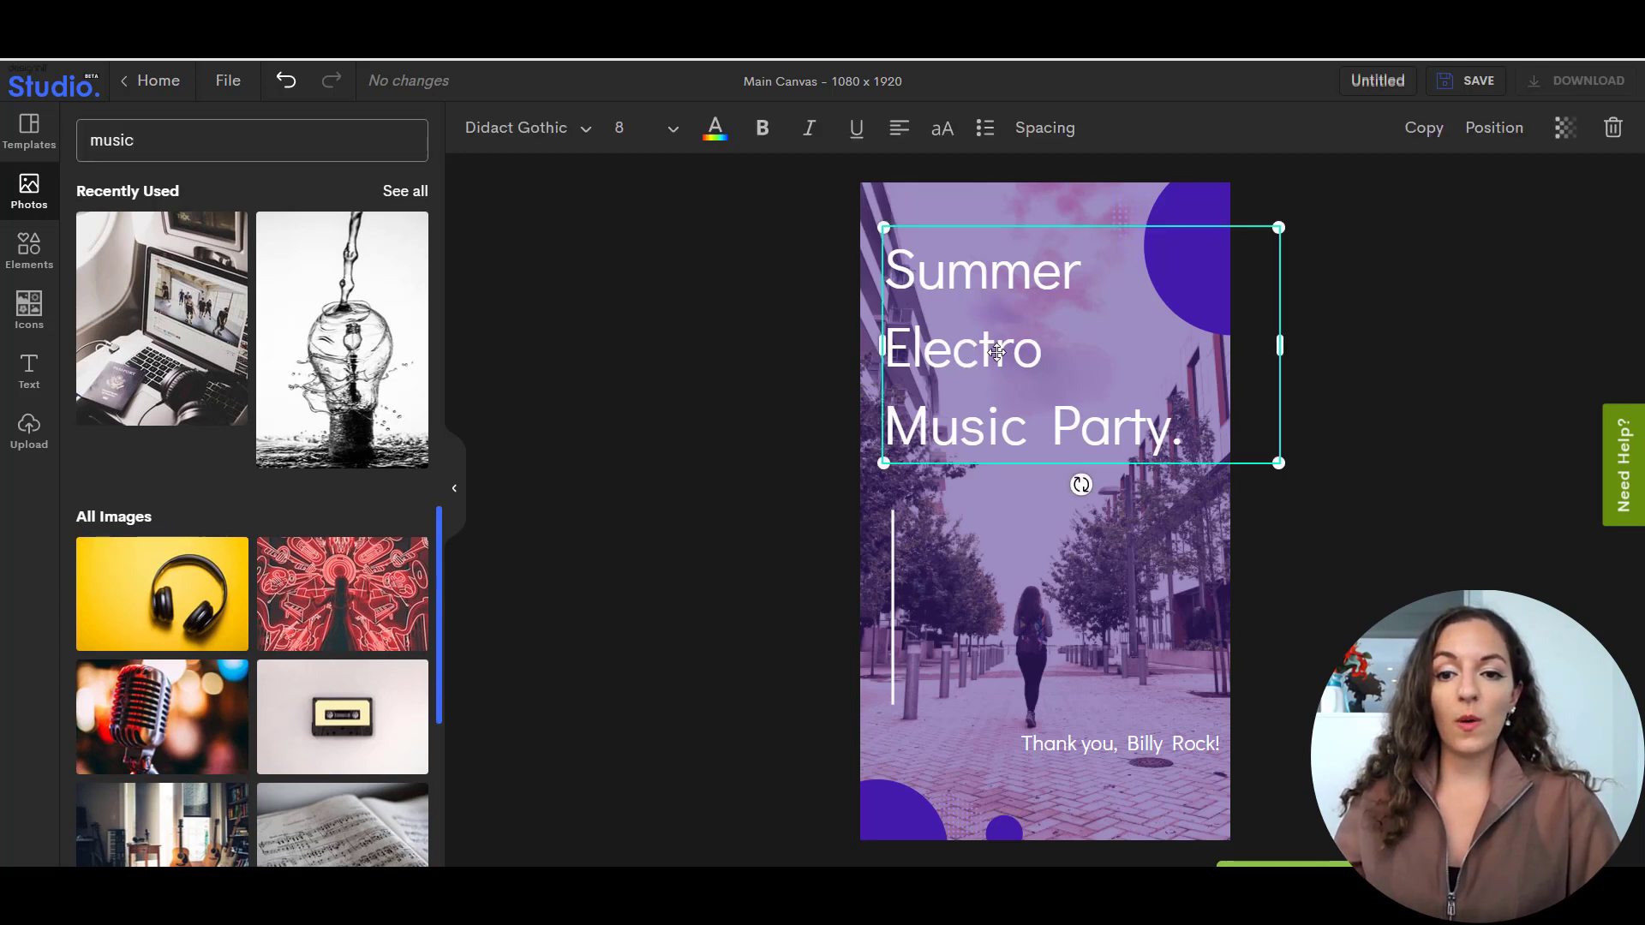
pyautogui.doubleClick(997, 352)
pyautogui.click(1131, 417)
pyautogui.moveTo(1173, 428); pyautogui.dragTo(899, 274)
pyautogui.press('capslock')
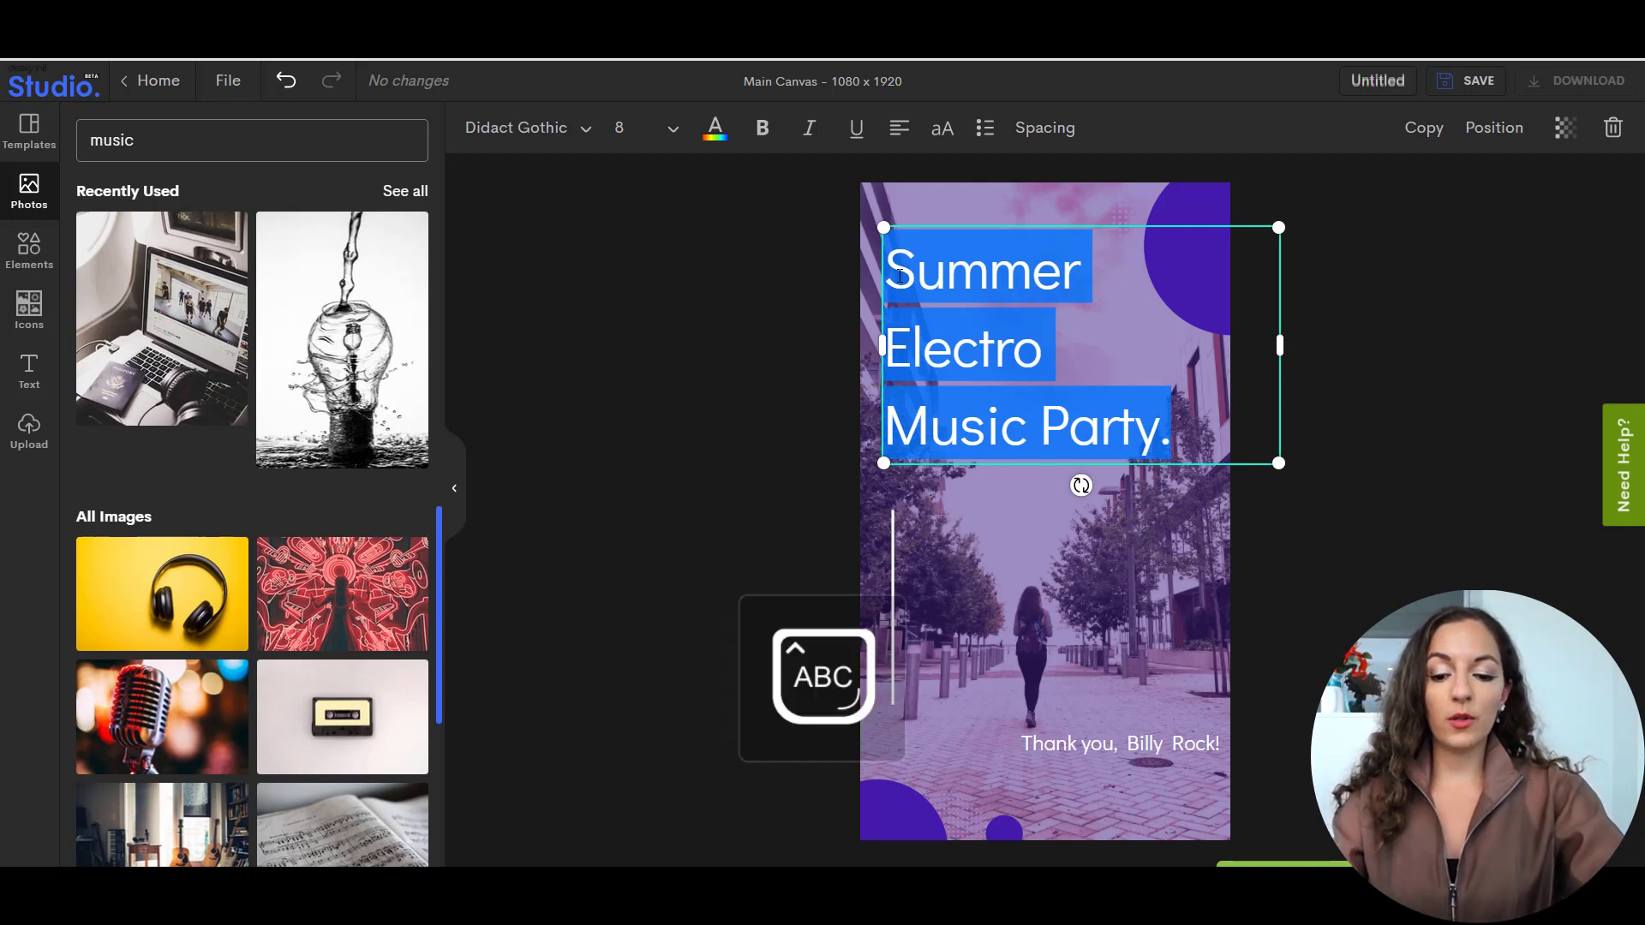
pyautogui.write('N')
pyautogui.press('capslock')
pyautogui.write('ew')
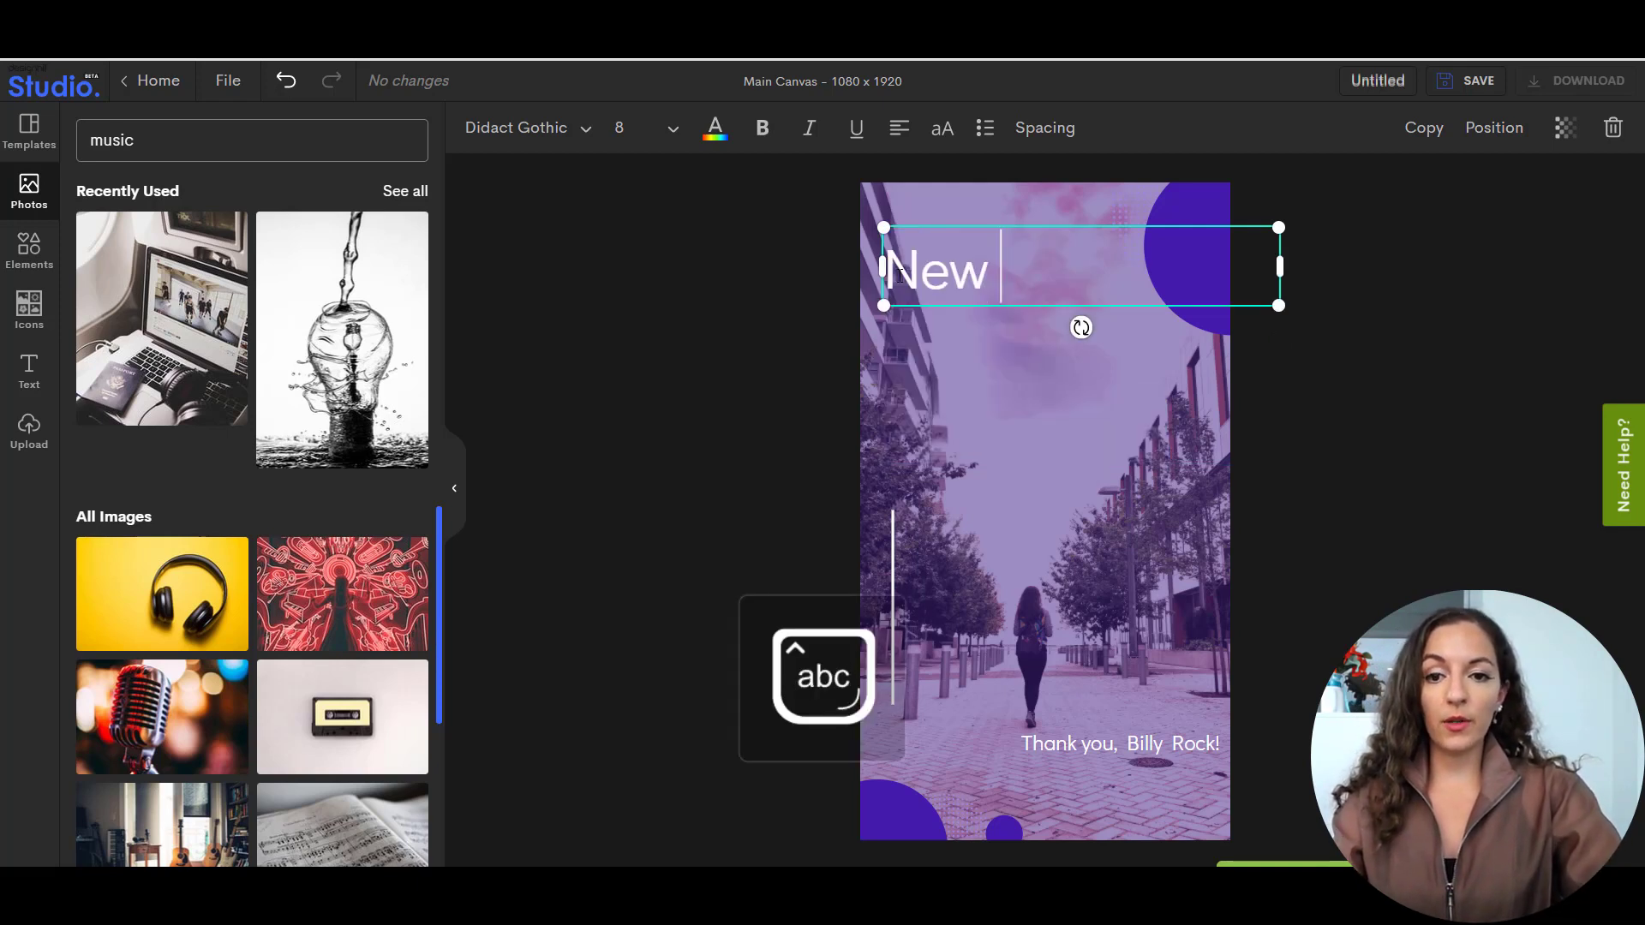
pyautogui.press('capslock')
pyautogui.write('S')
pyautogui.press('capslock')
pyautogui.write('ingle')
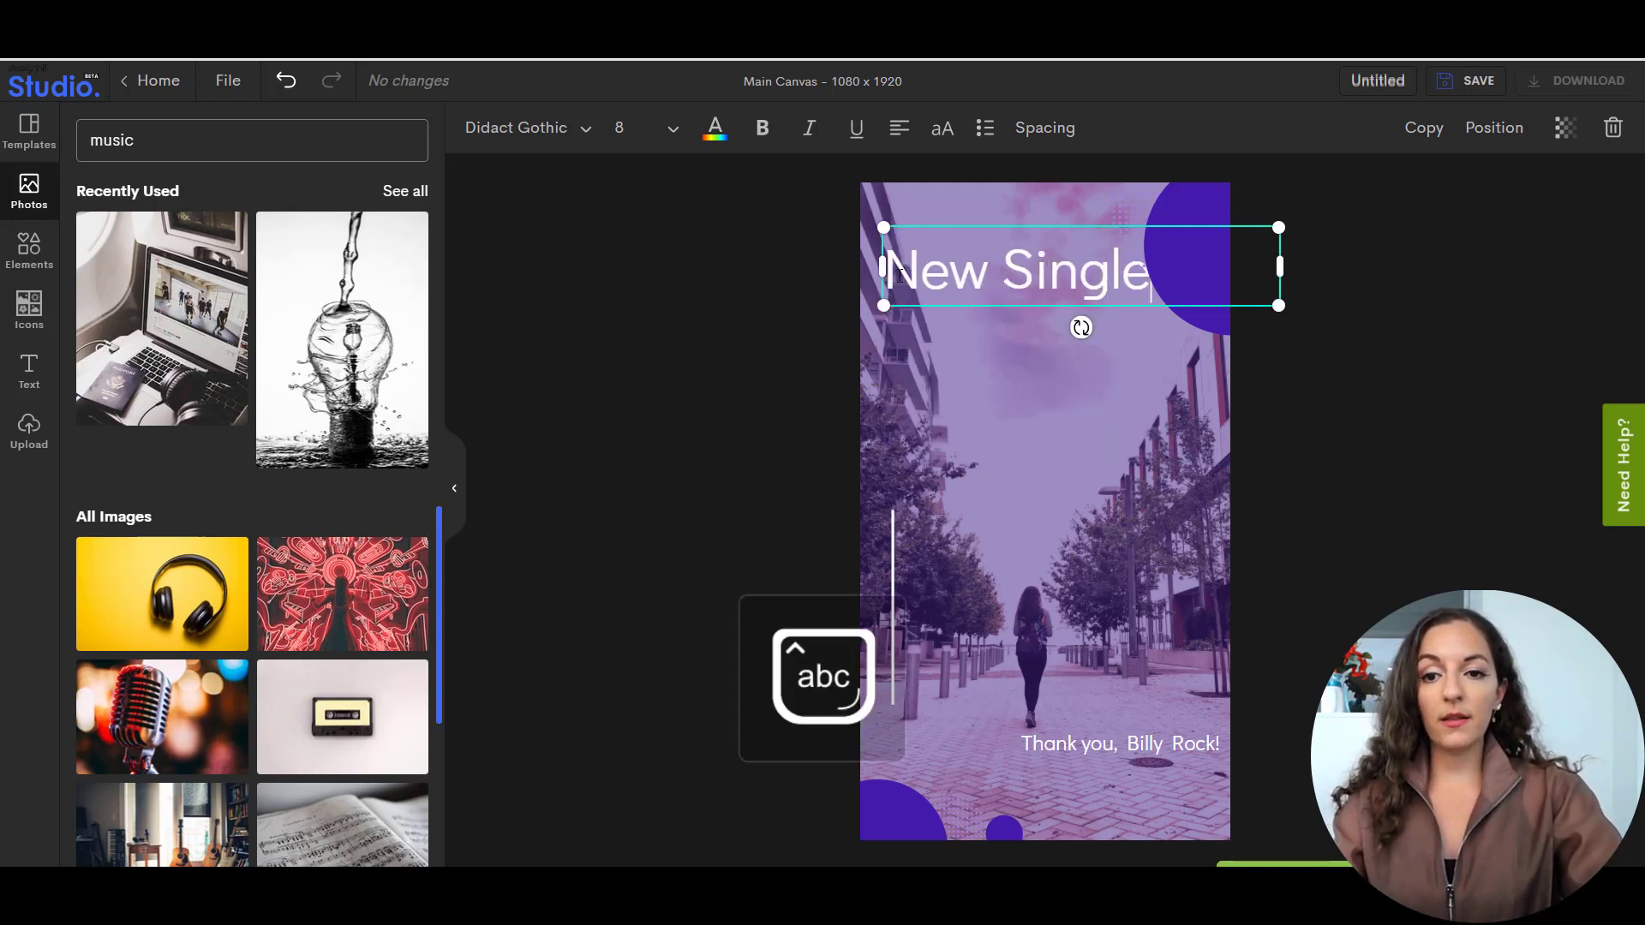
# Add a second headline line reading "Into the Blue", enclosed in double quotation marks.
pyautogui.press('Return')
pyautogui.write('"')
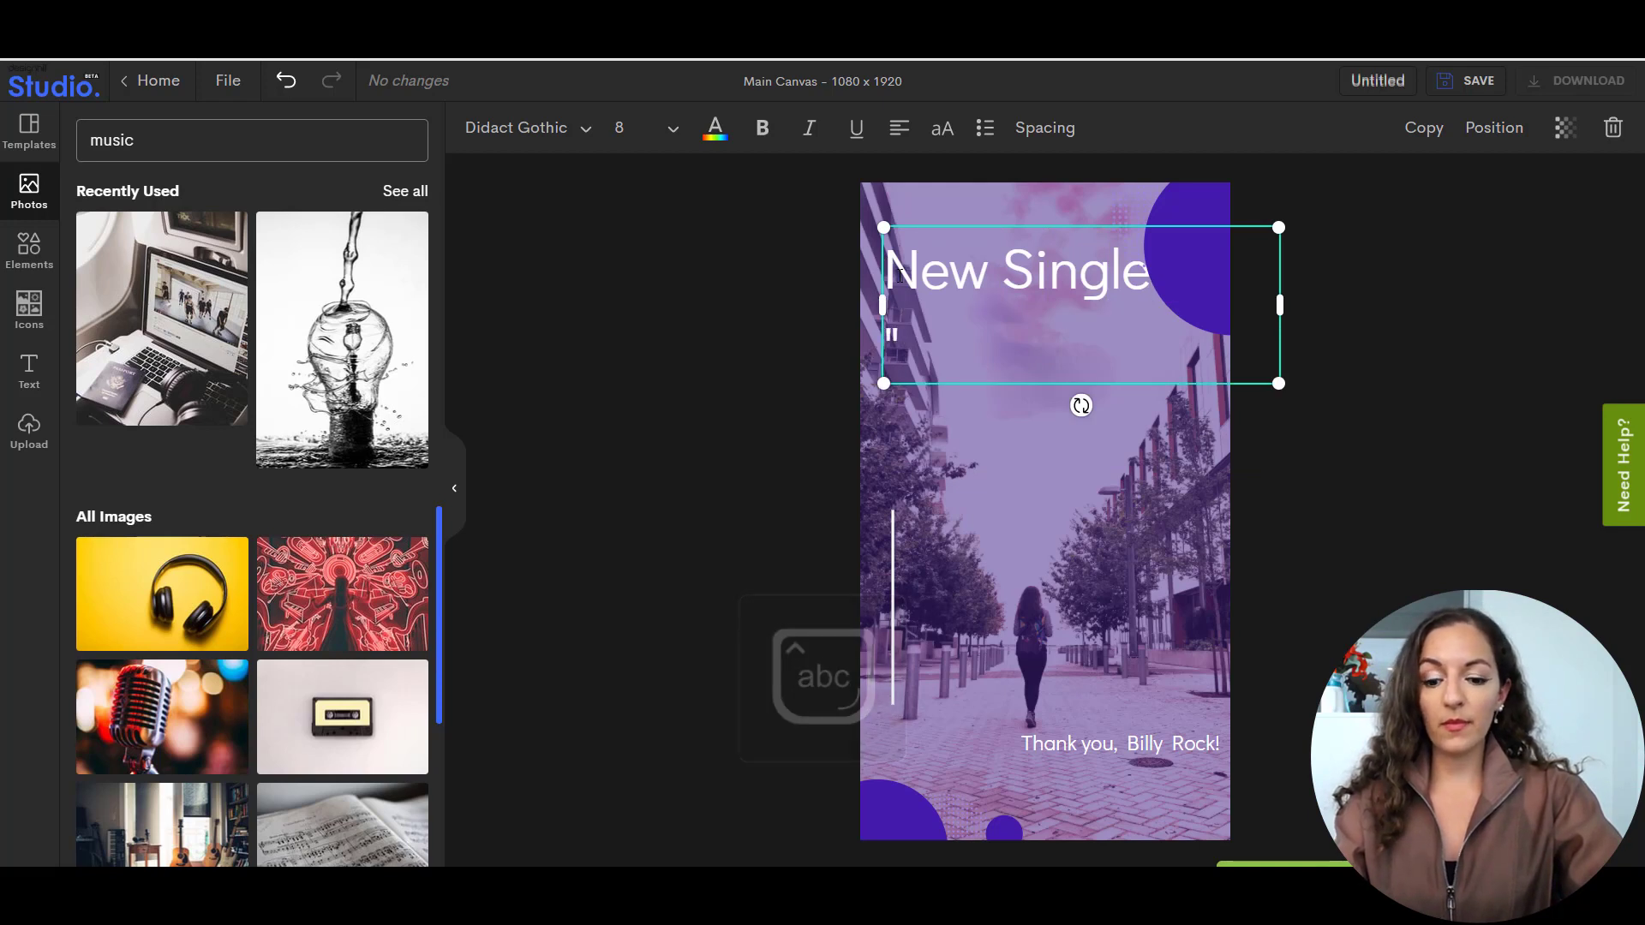
pyautogui.press('capslock')
pyautogui.write('I')
pyautogui.press('capslock')
pyautogui.write('nto the')
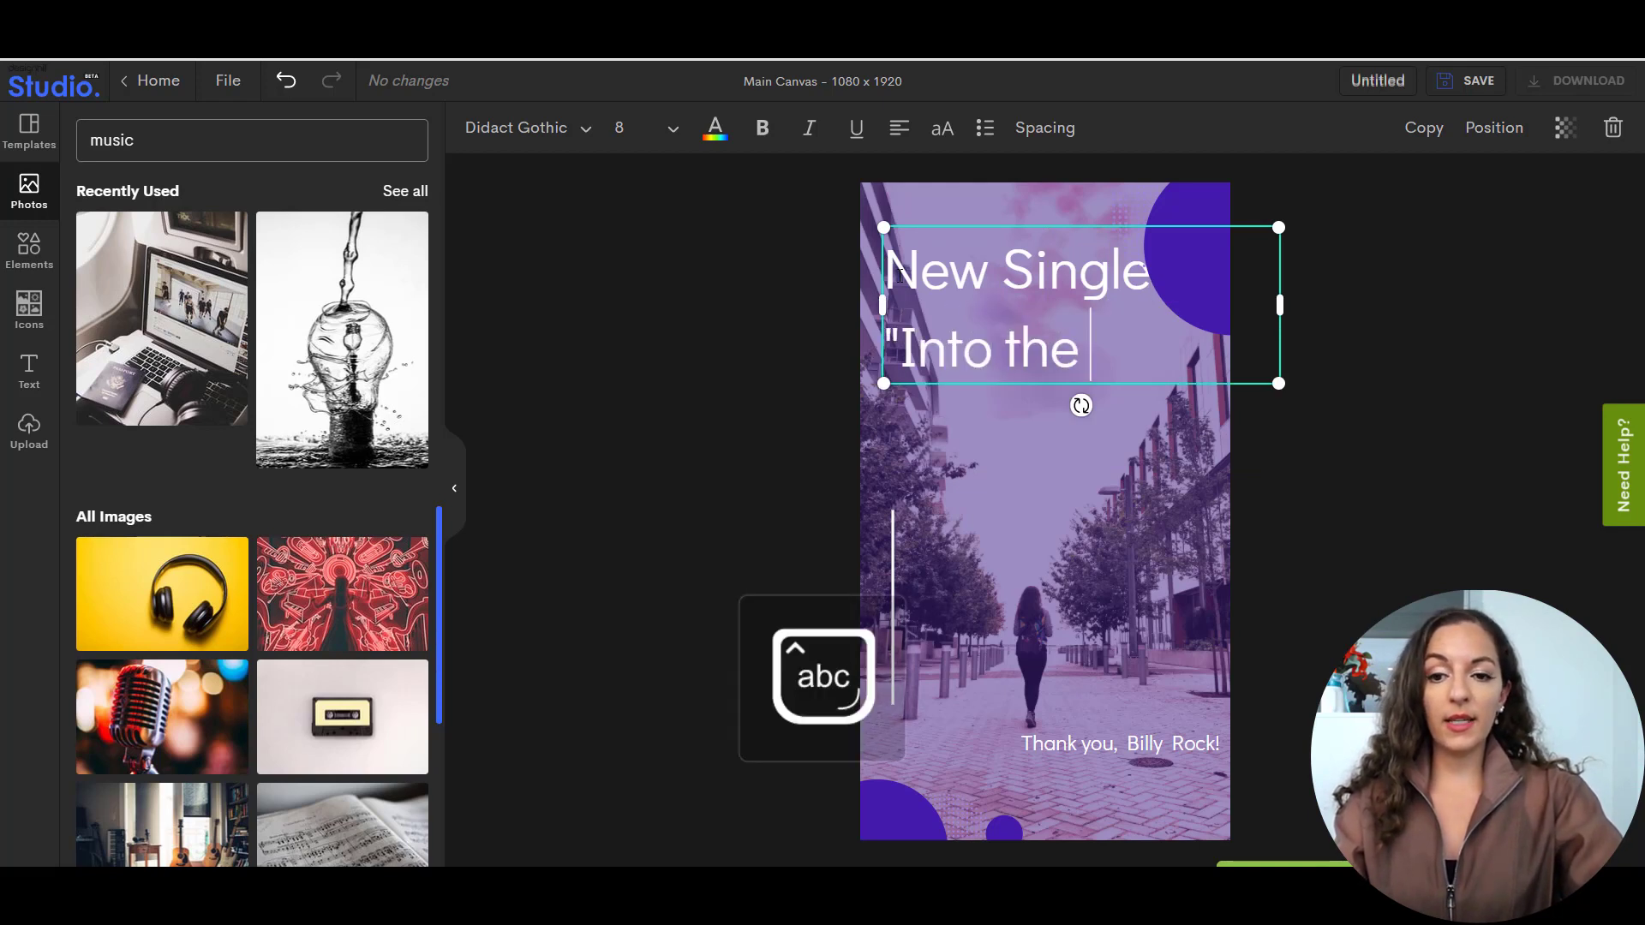
pyautogui.press('capslock')
pyautogui.write('B')
pyautogui.press('capslock')
pyautogui.write('lue"')
# Add a third headline line reading "Coming Soon.." below the song title.
pyautogui.press('Return')
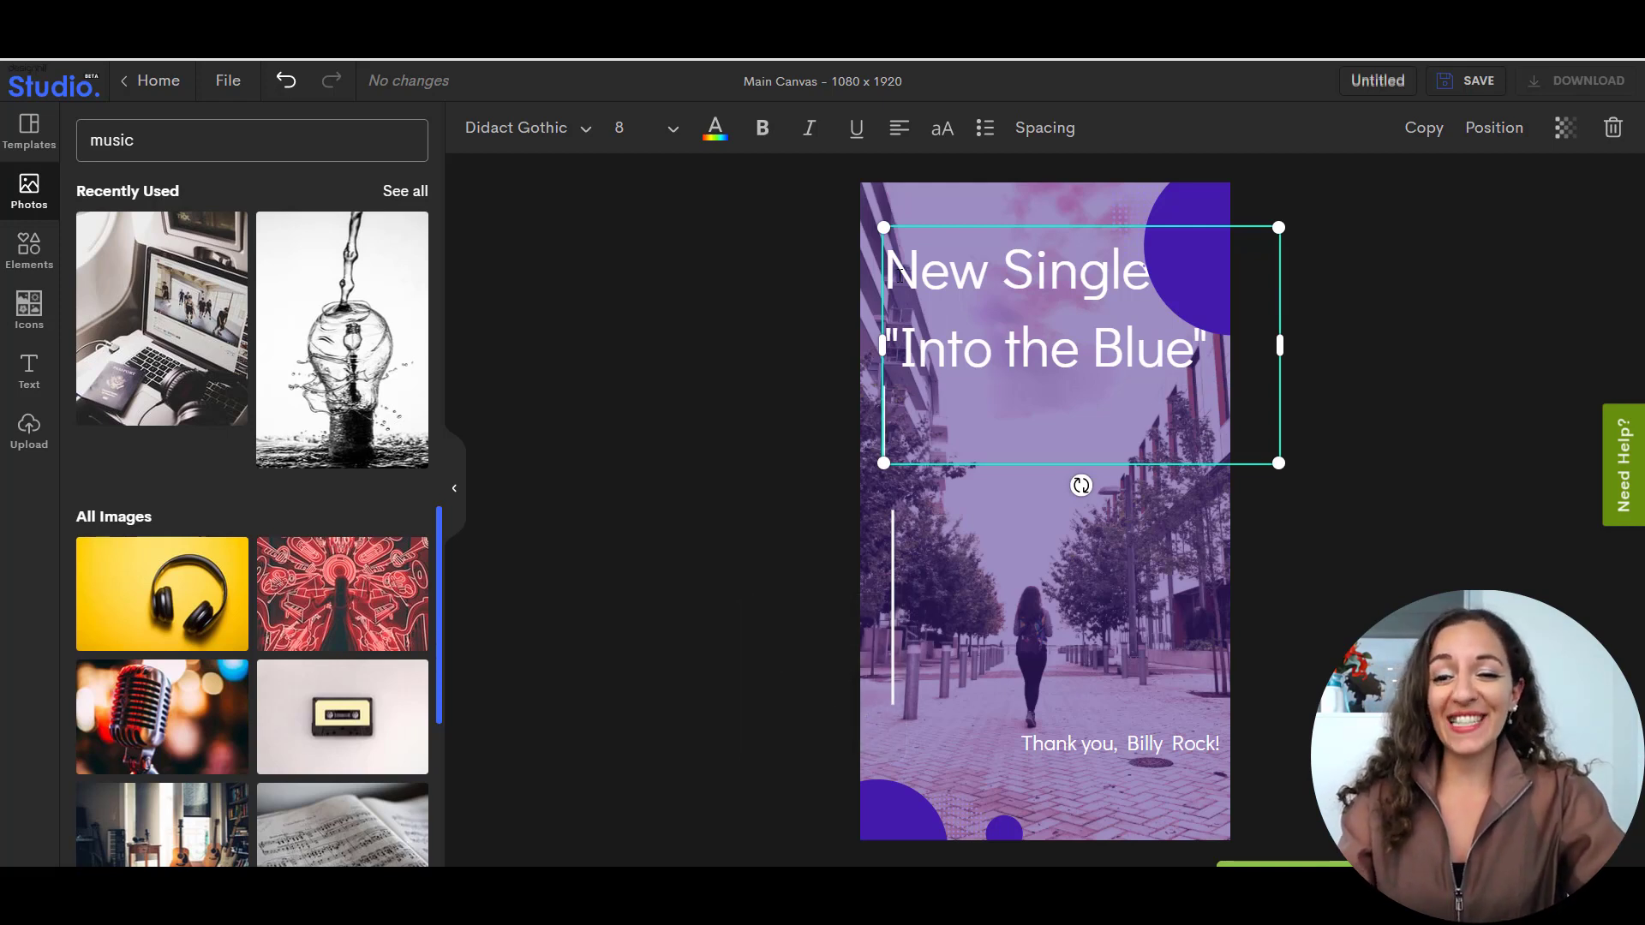
pyautogui.write('t')
pyautogui.press('BackSpace')
pyautogui.press('capslock')
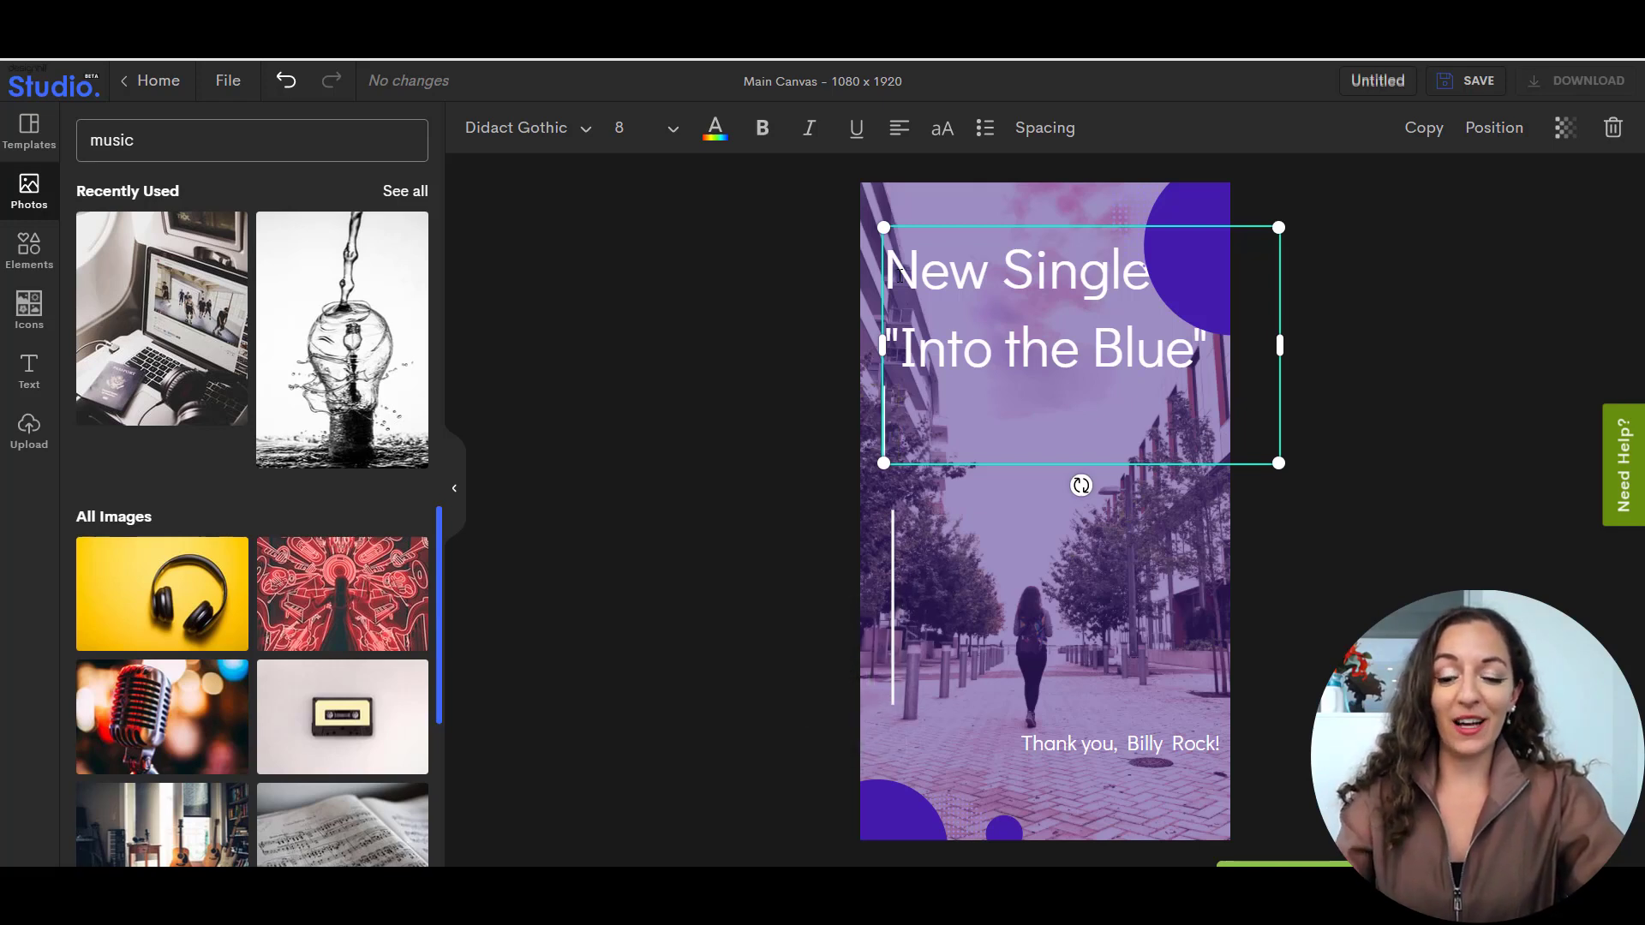
pyautogui.write('C')
pyautogui.press('capslock')
pyautogui.write('oming')
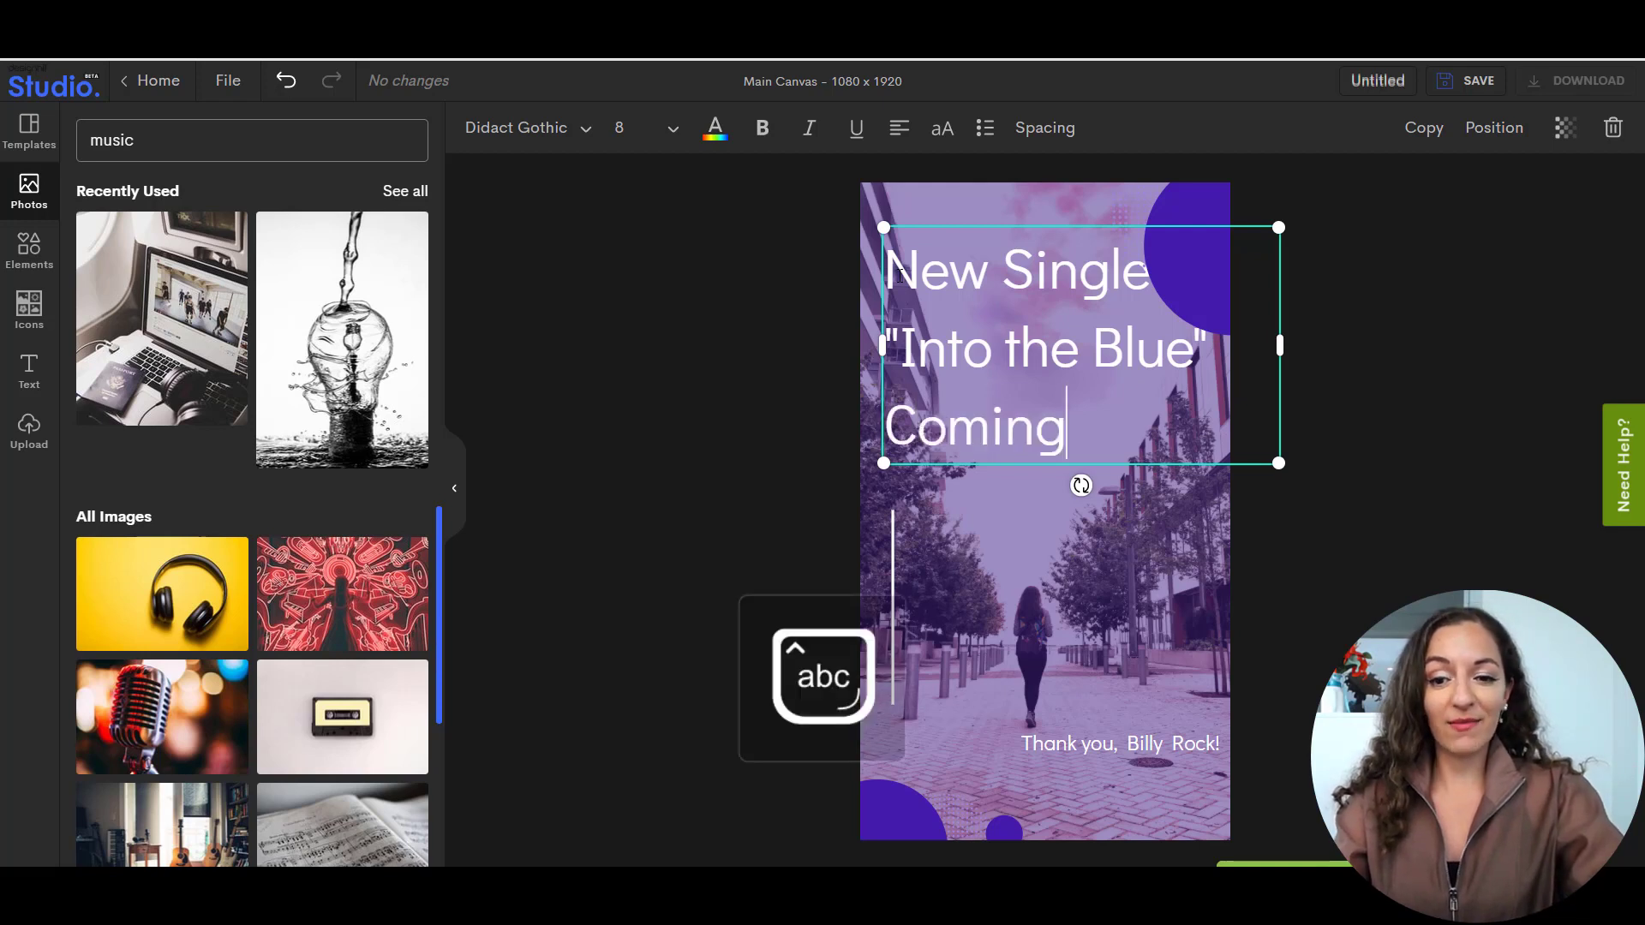
pyautogui.press('capslock')
pyautogui.write('S')
pyautogui.press('capslock')
pyautogui.write('oon.')
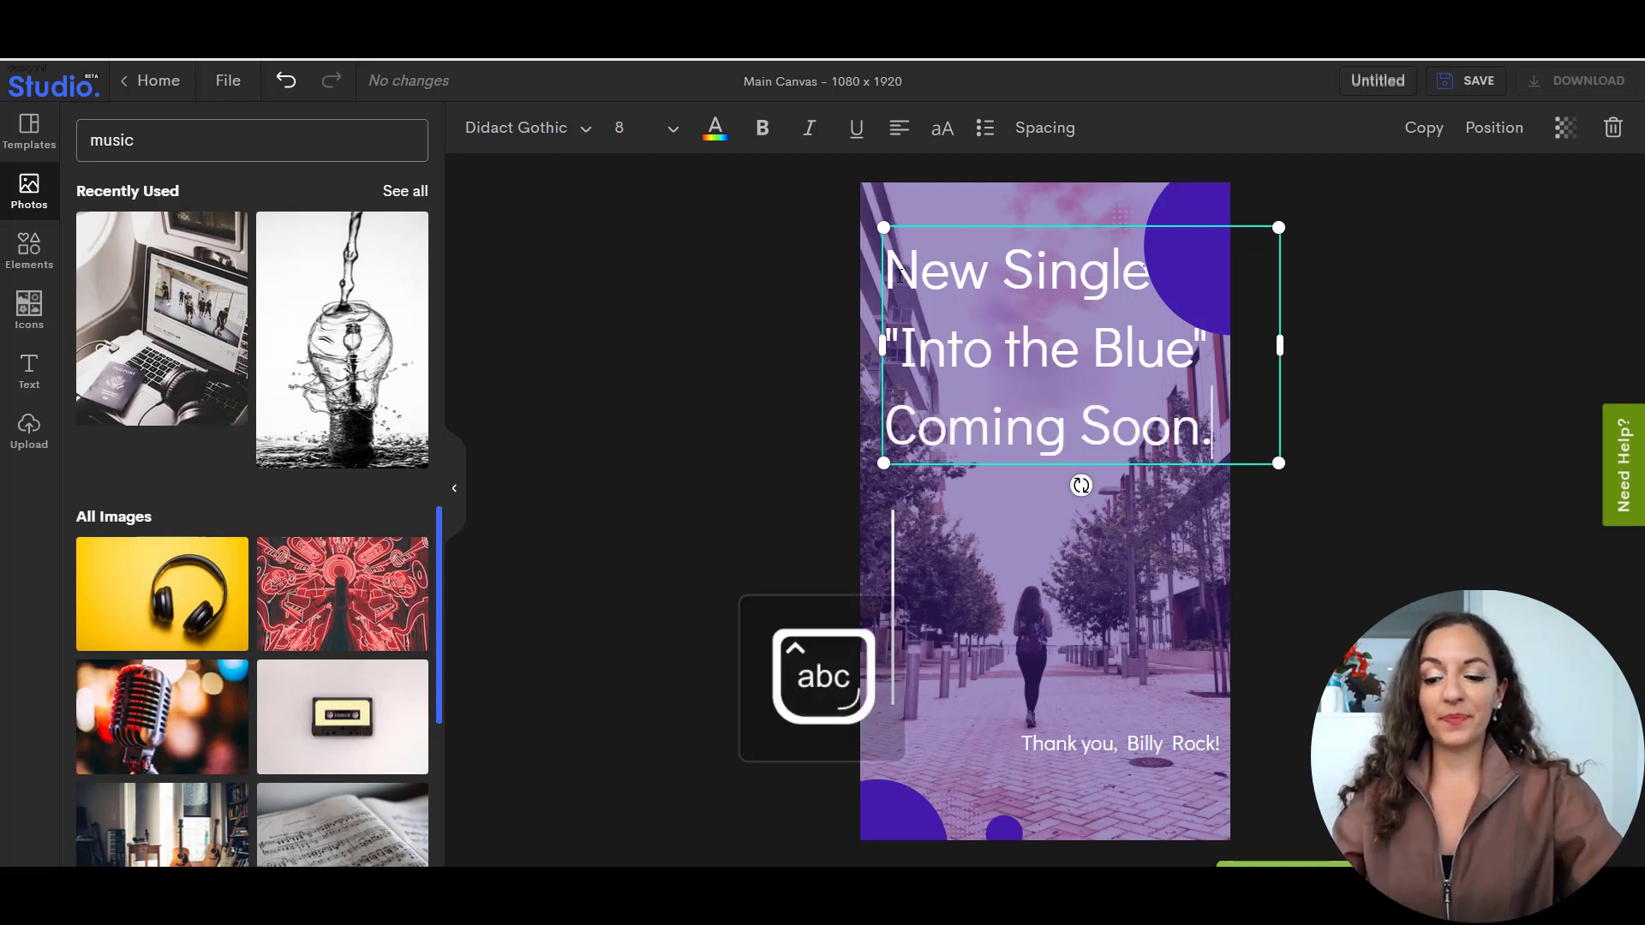
pyautogui.write('.')
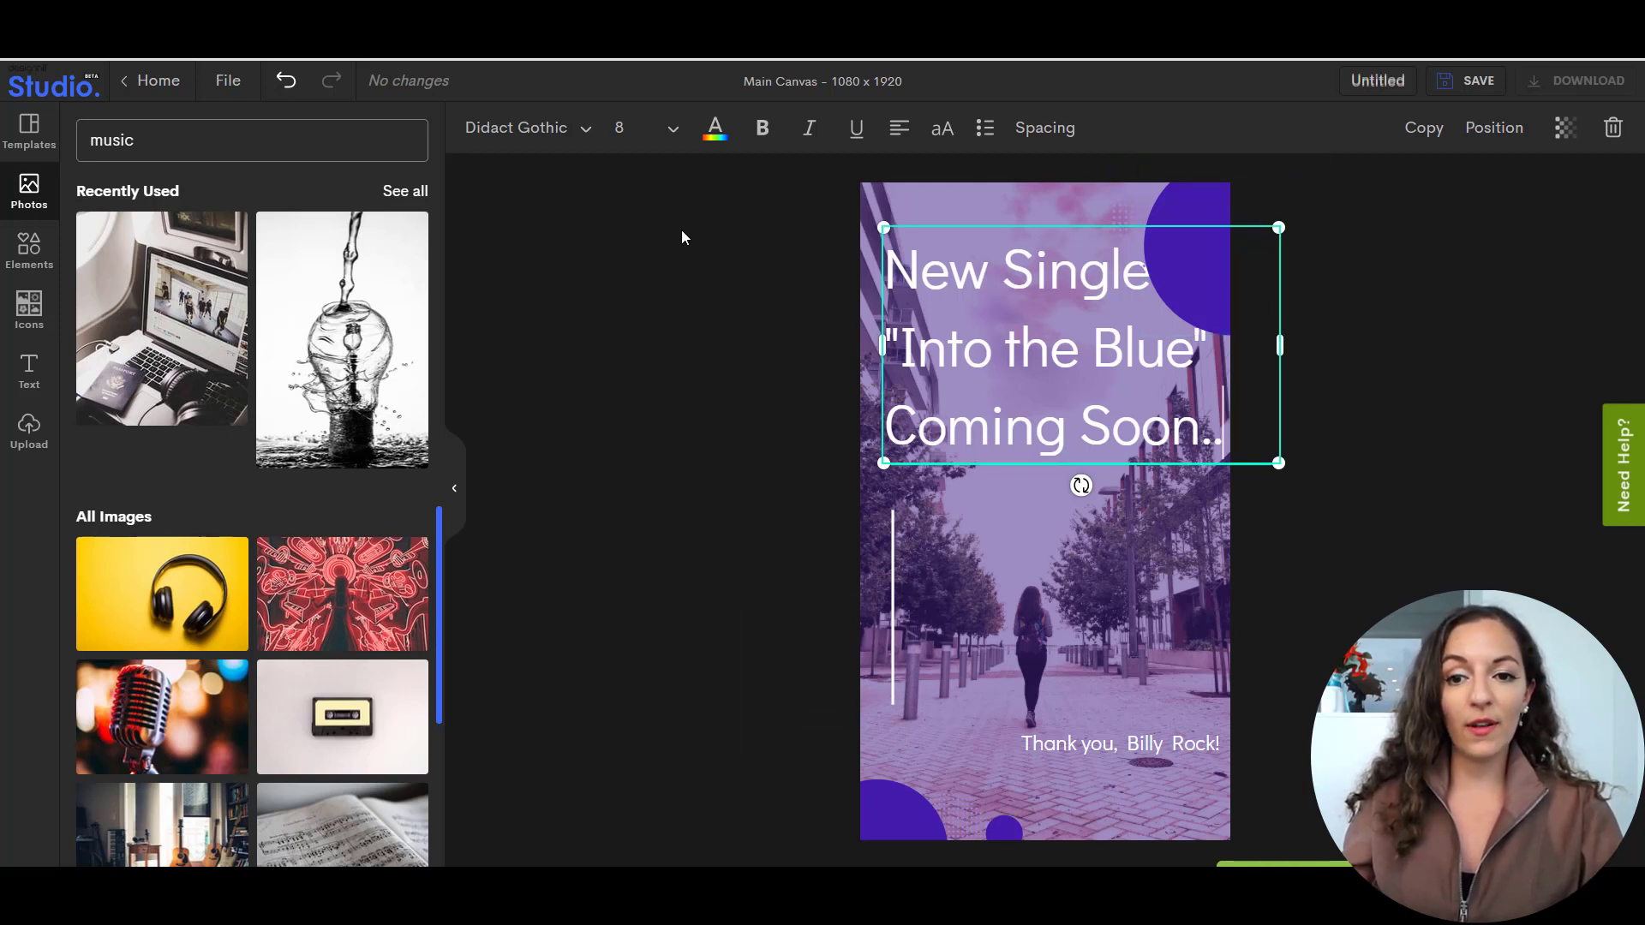
# Change the headline's font to Alegreya Sans Bold.
pyautogui.click(598, 134)
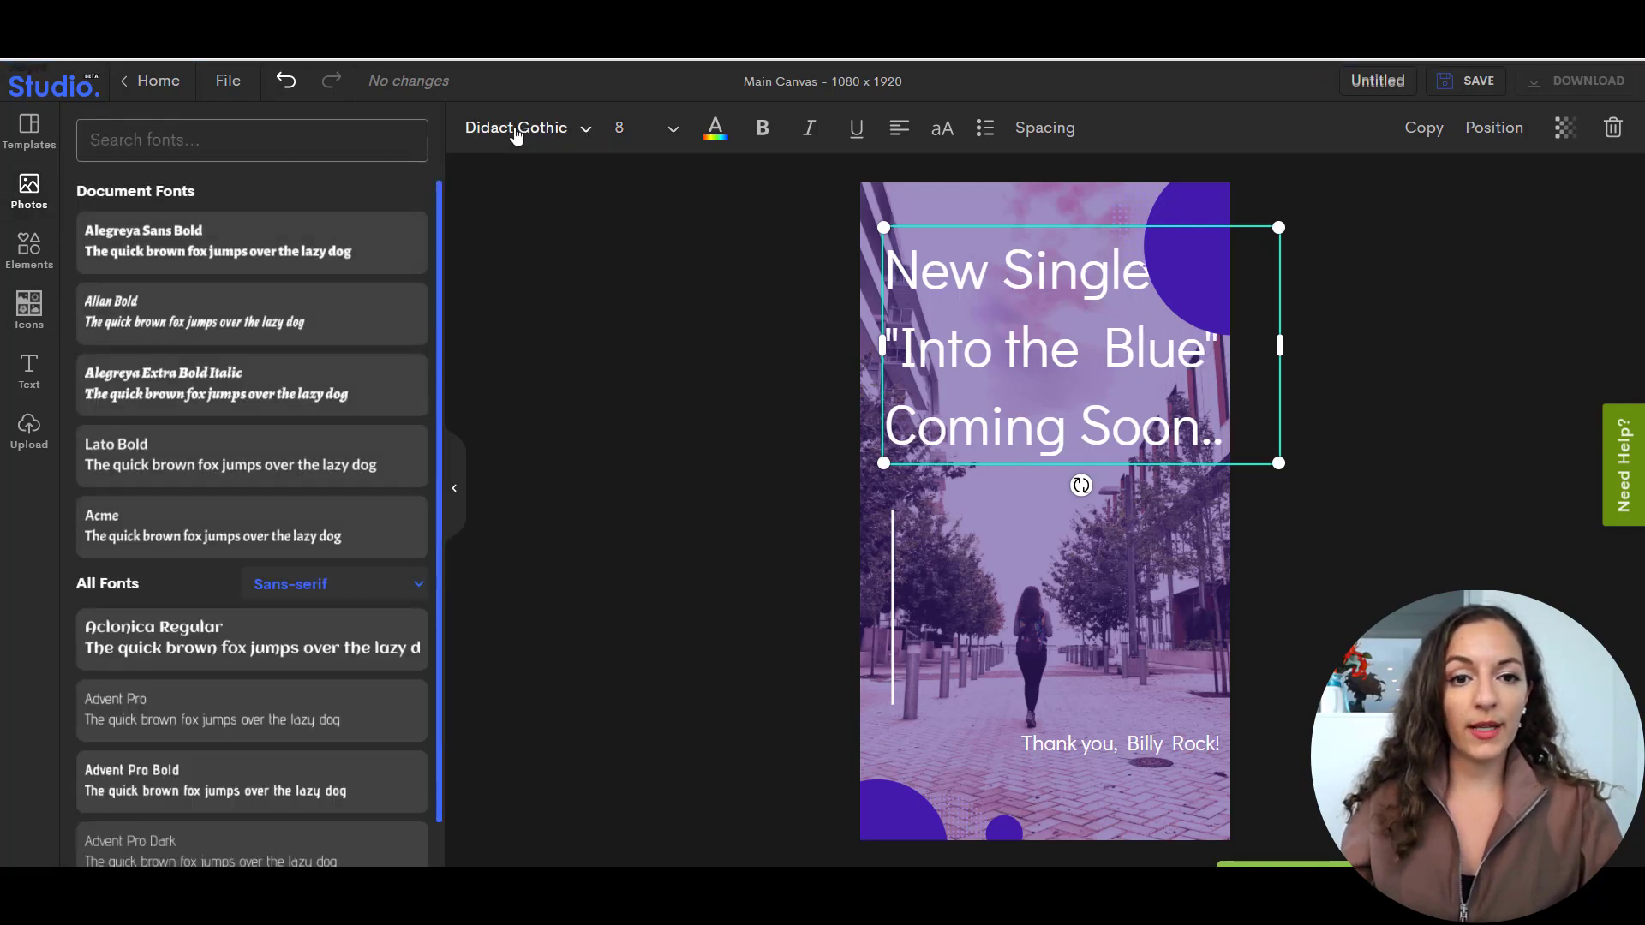
pyautogui.scroll(-4, 168, 359)
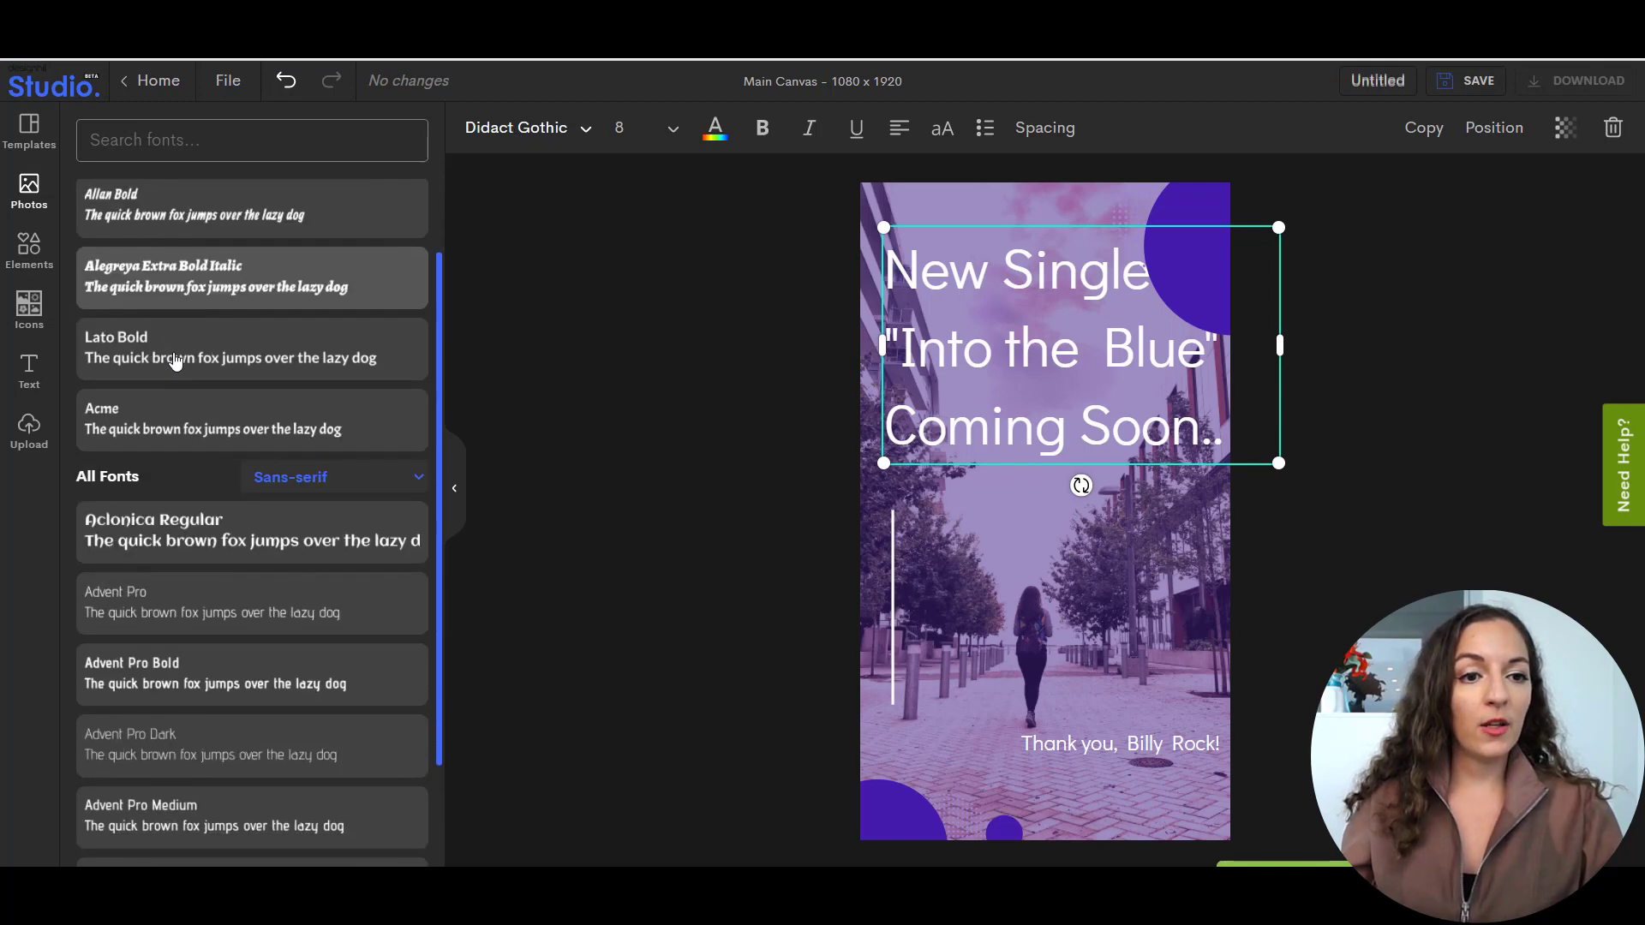
pyautogui.scroll(-4, 174, 360)
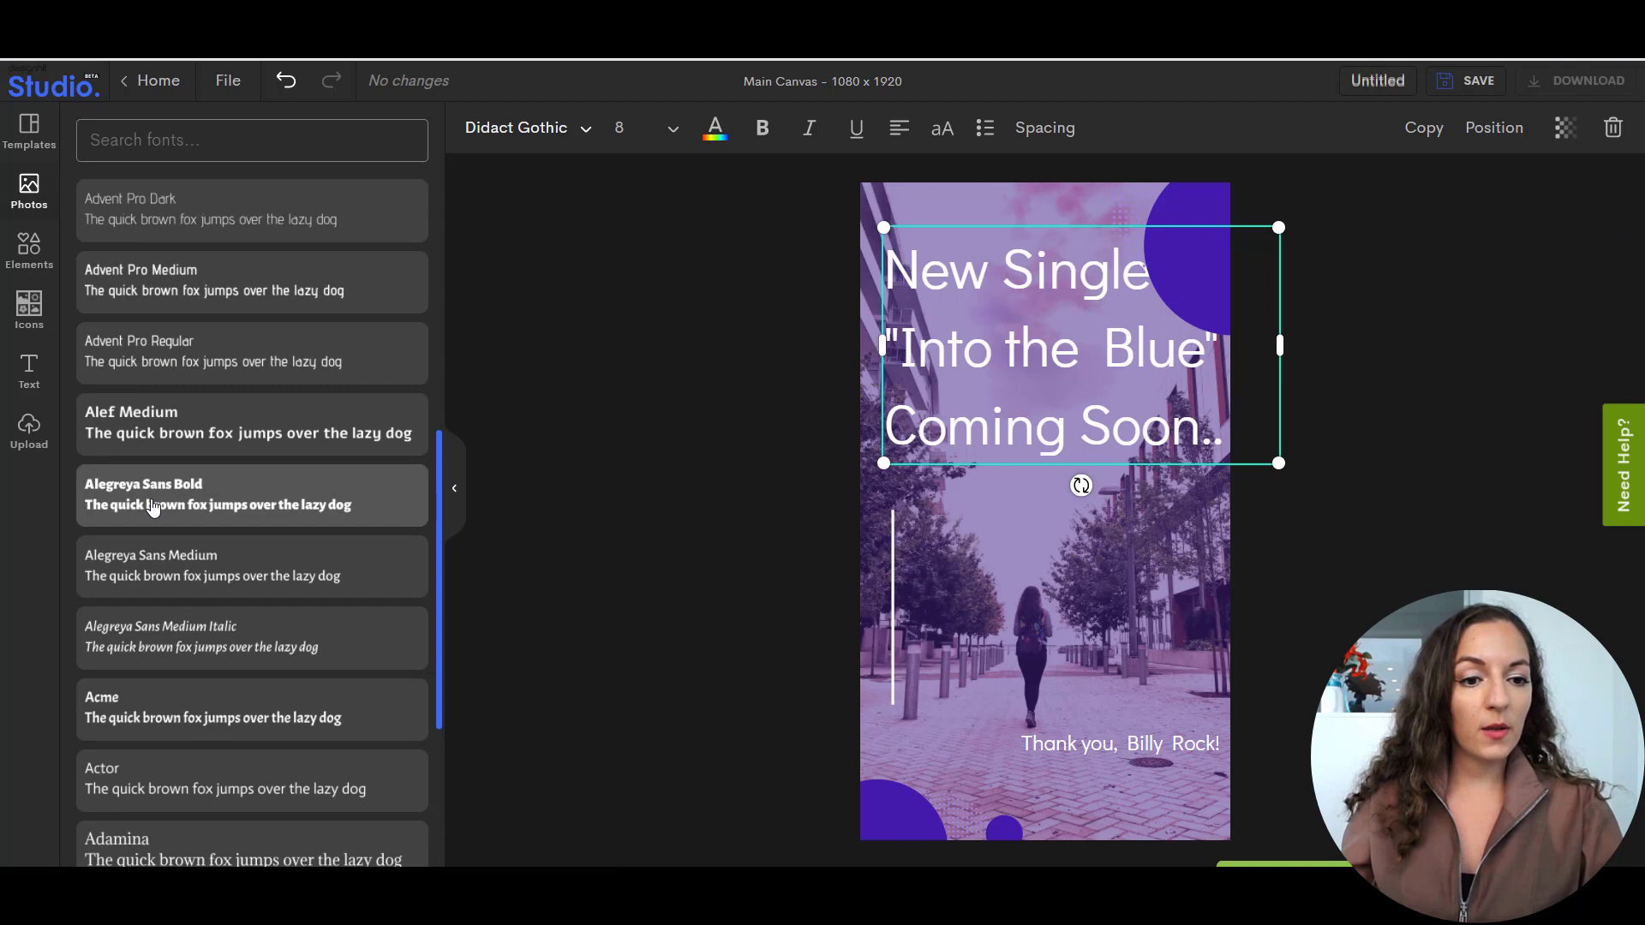
pyautogui.click(154, 507)
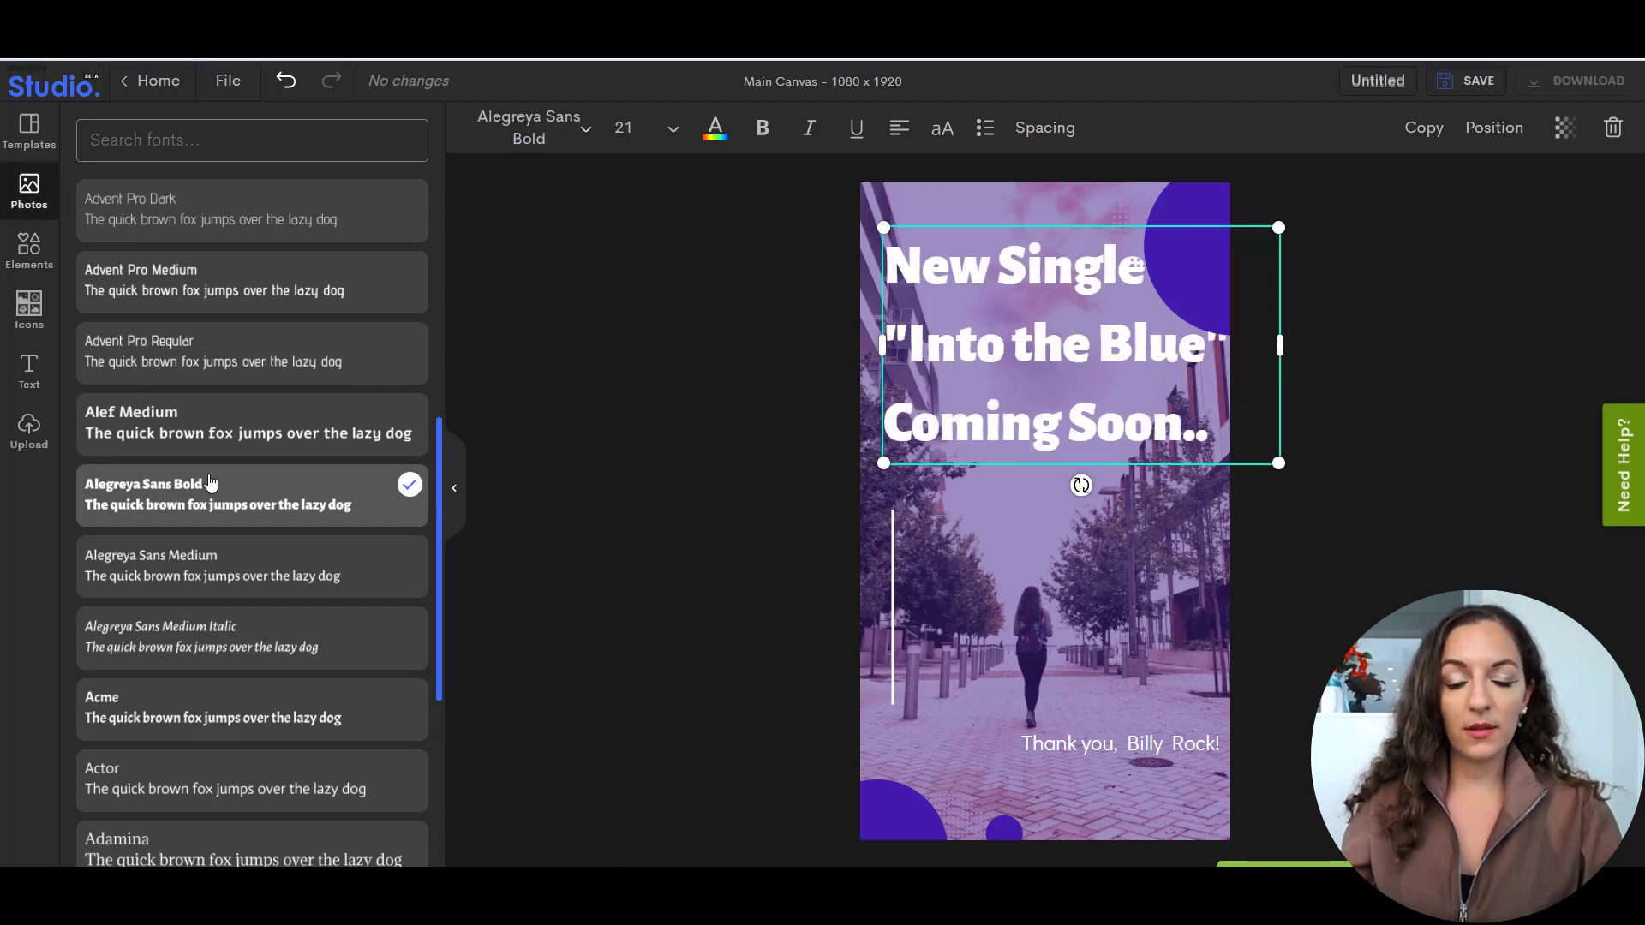
# Try the Adumu, Alegreya Extra Bold Italic, Alegreya Sans SC Bold and Alegreya Sans SC Semibold fonts on the headline.
pyautogui.scroll(-5, 210, 484)
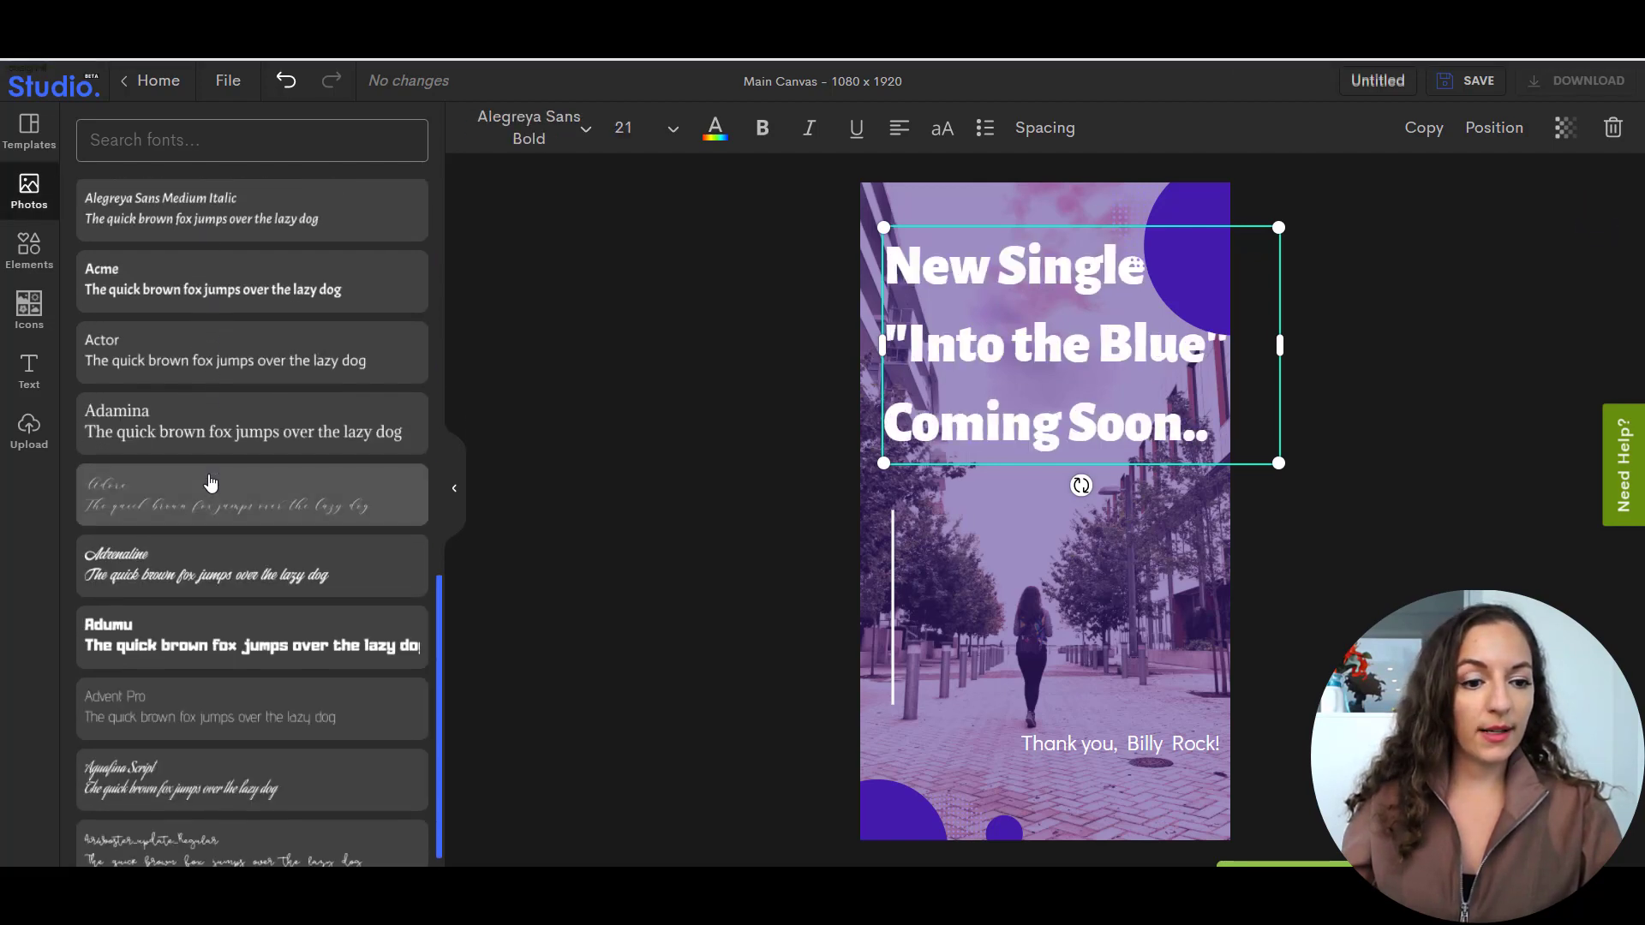
pyautogui.scroll(-1, 210, 484)
pyautogui.click(190, 531)
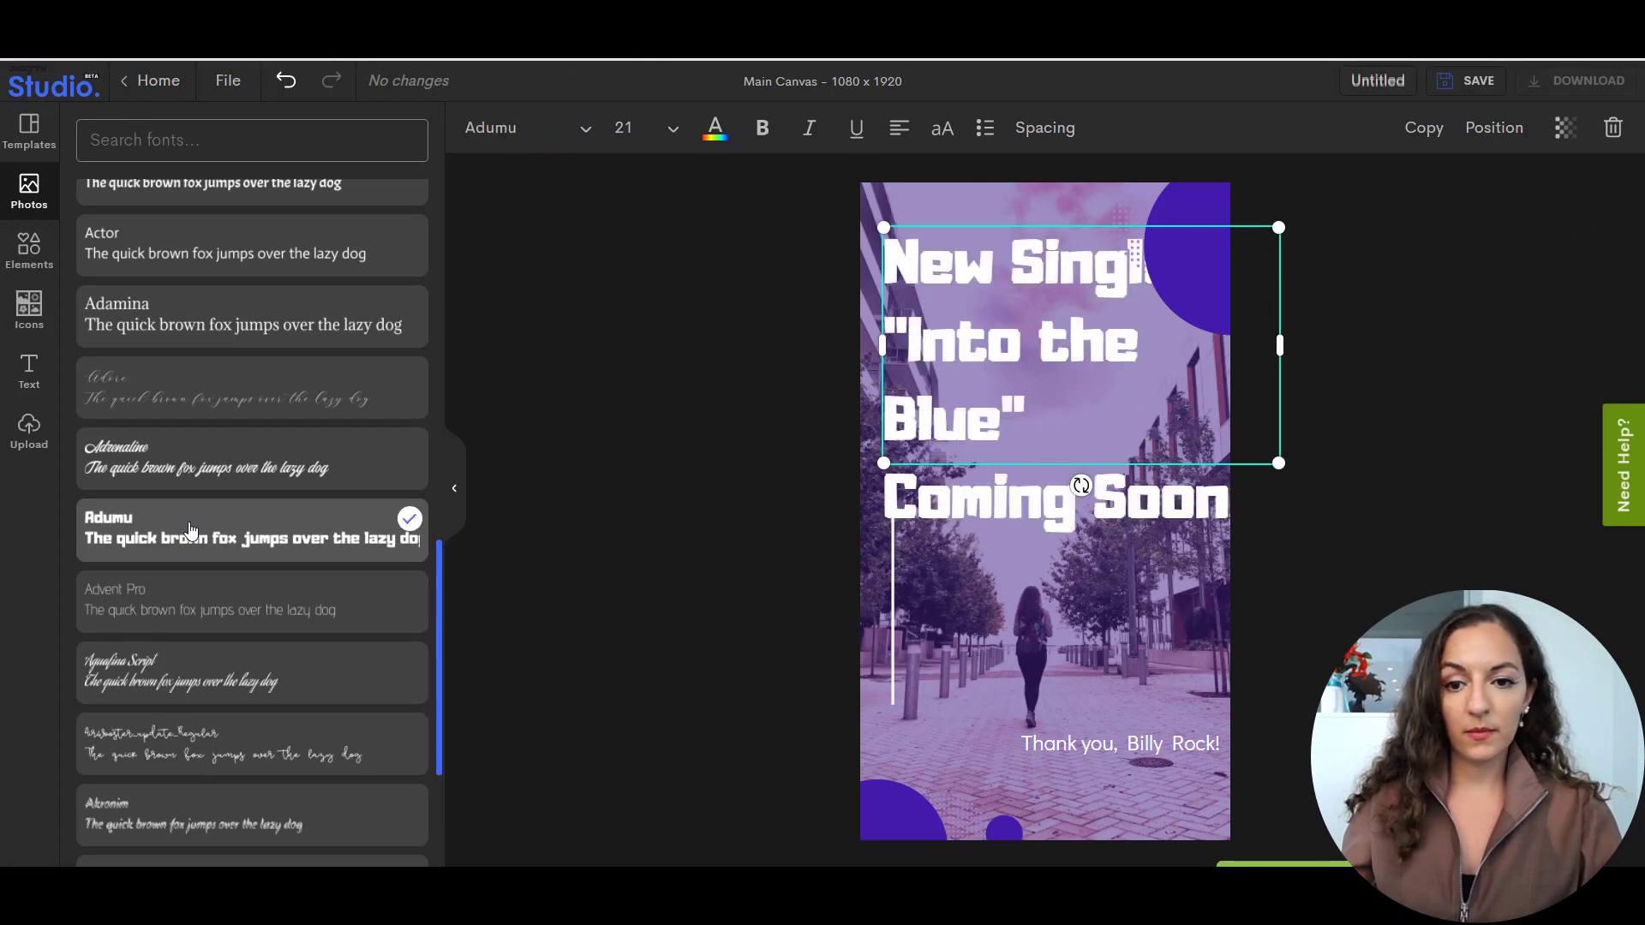
pyautogui.scroll(-10, 190, 525)
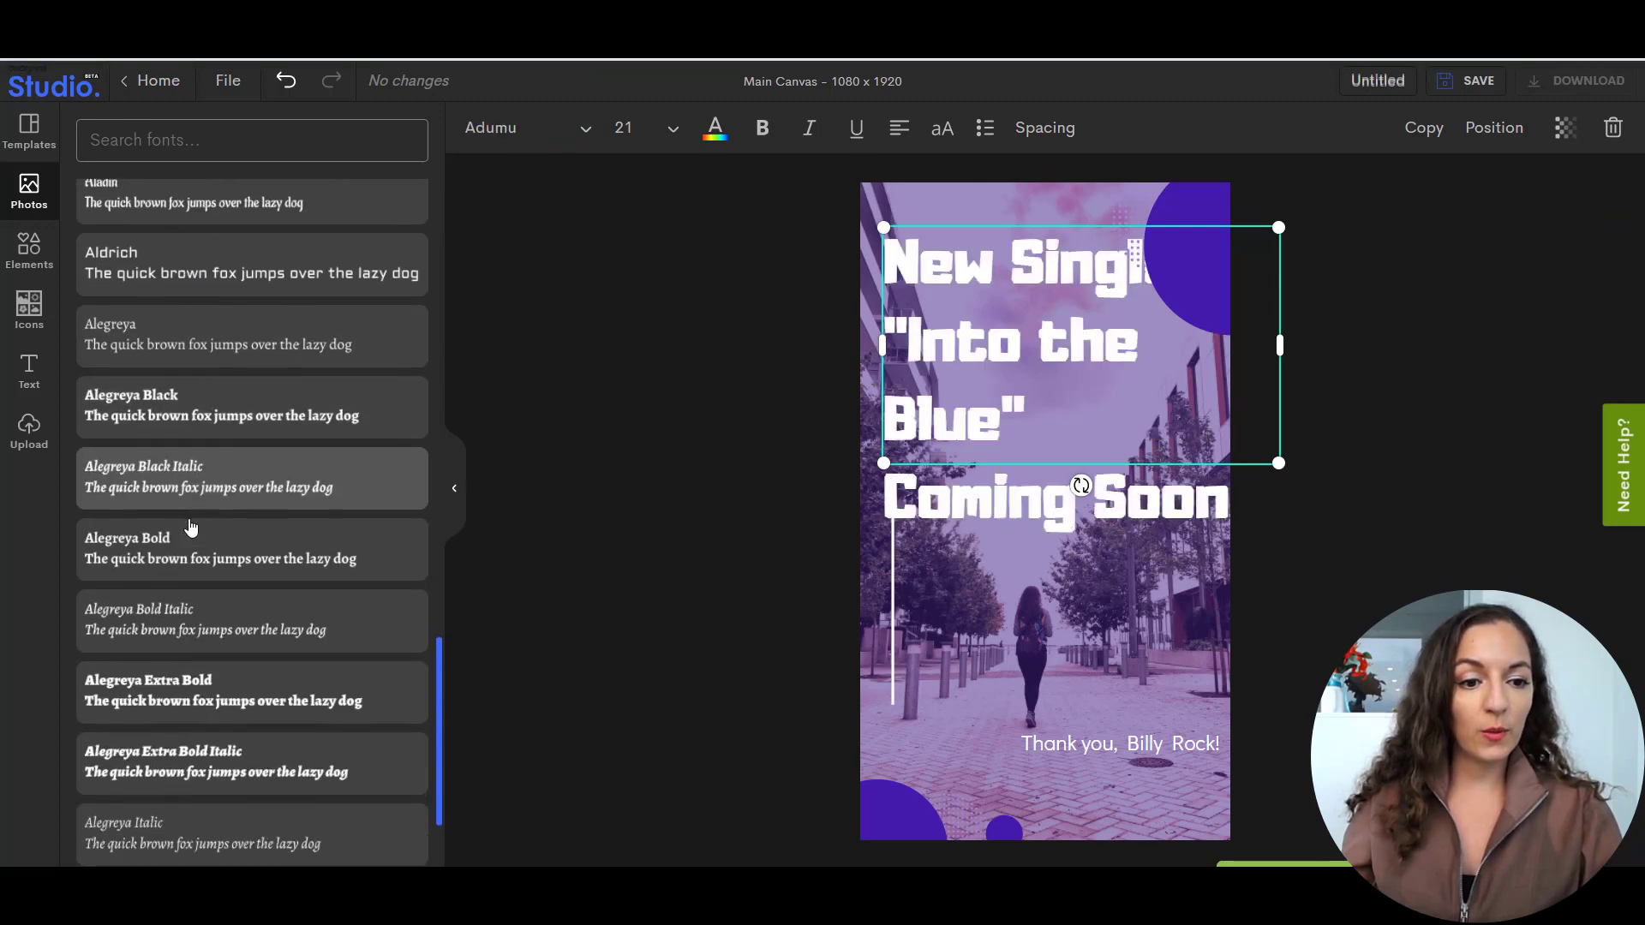
pyautogui.click(185, 492)
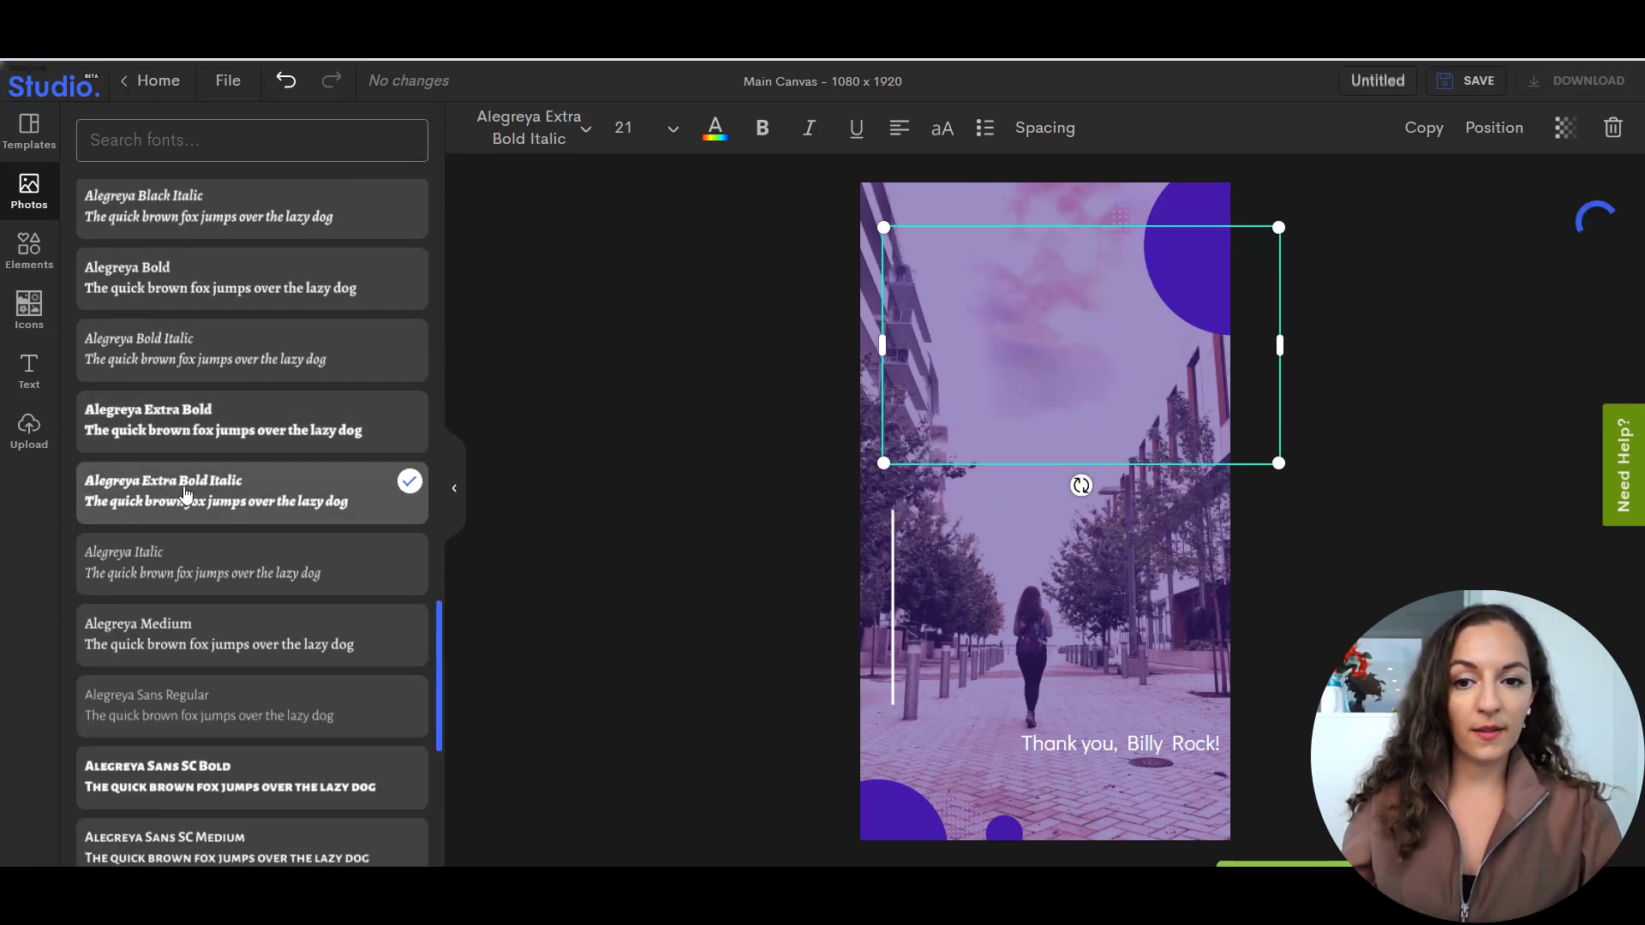
pyautogui.scroll(-2, 183, 514)
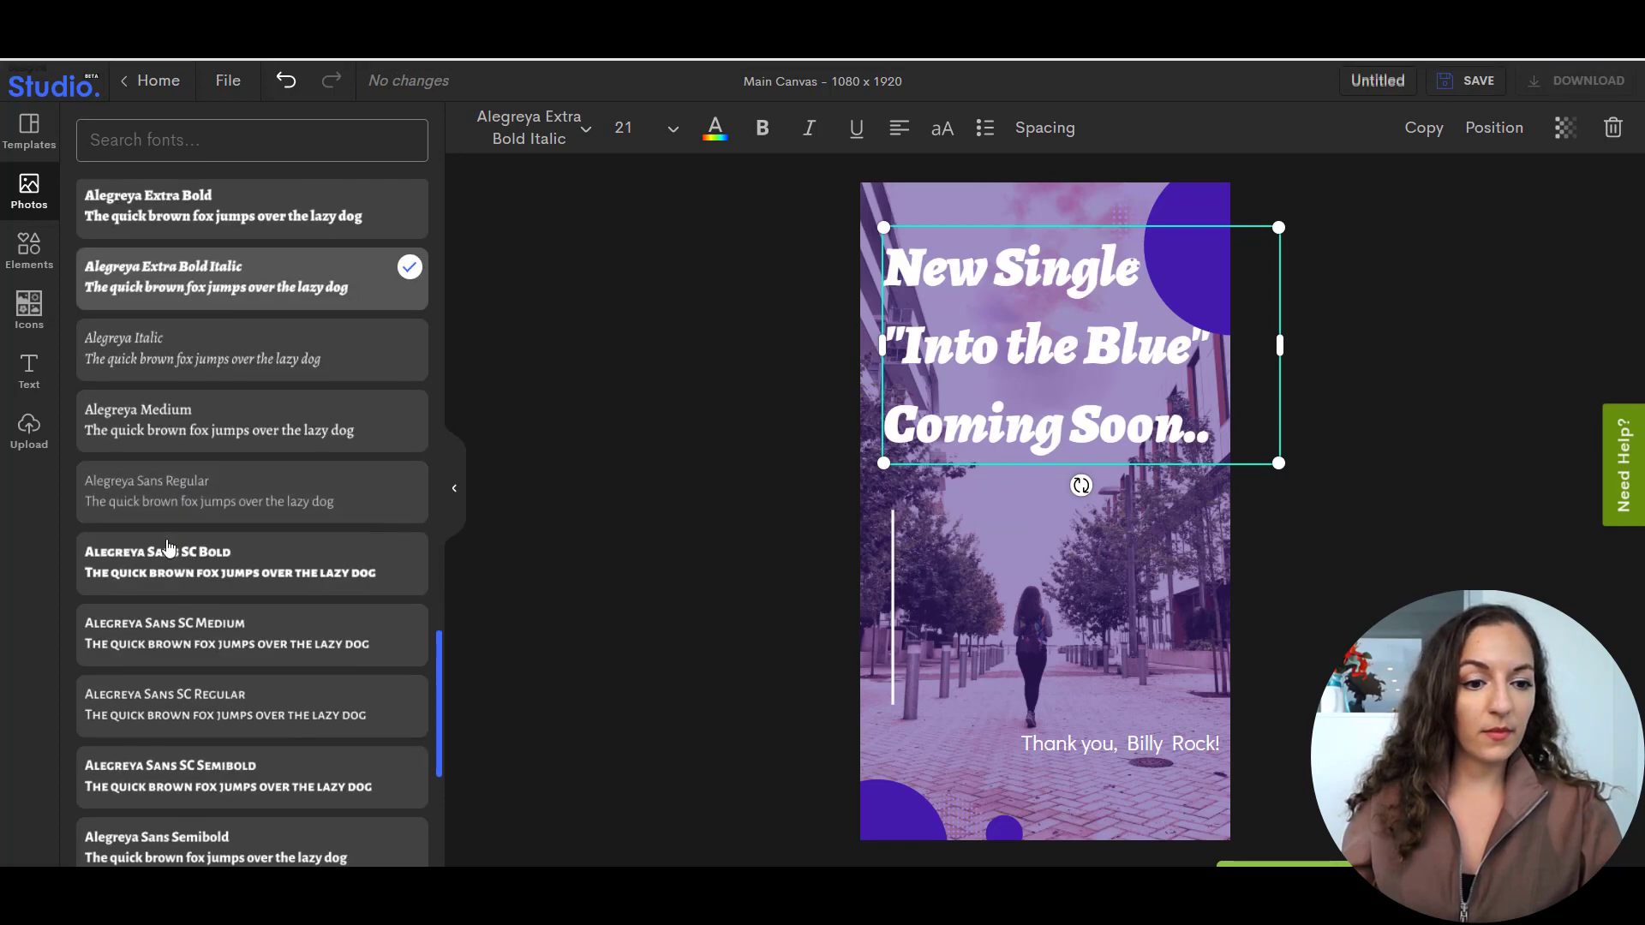
pyautogui.click(177, 549)
pyautogui.scroll(-4, 244, 557)
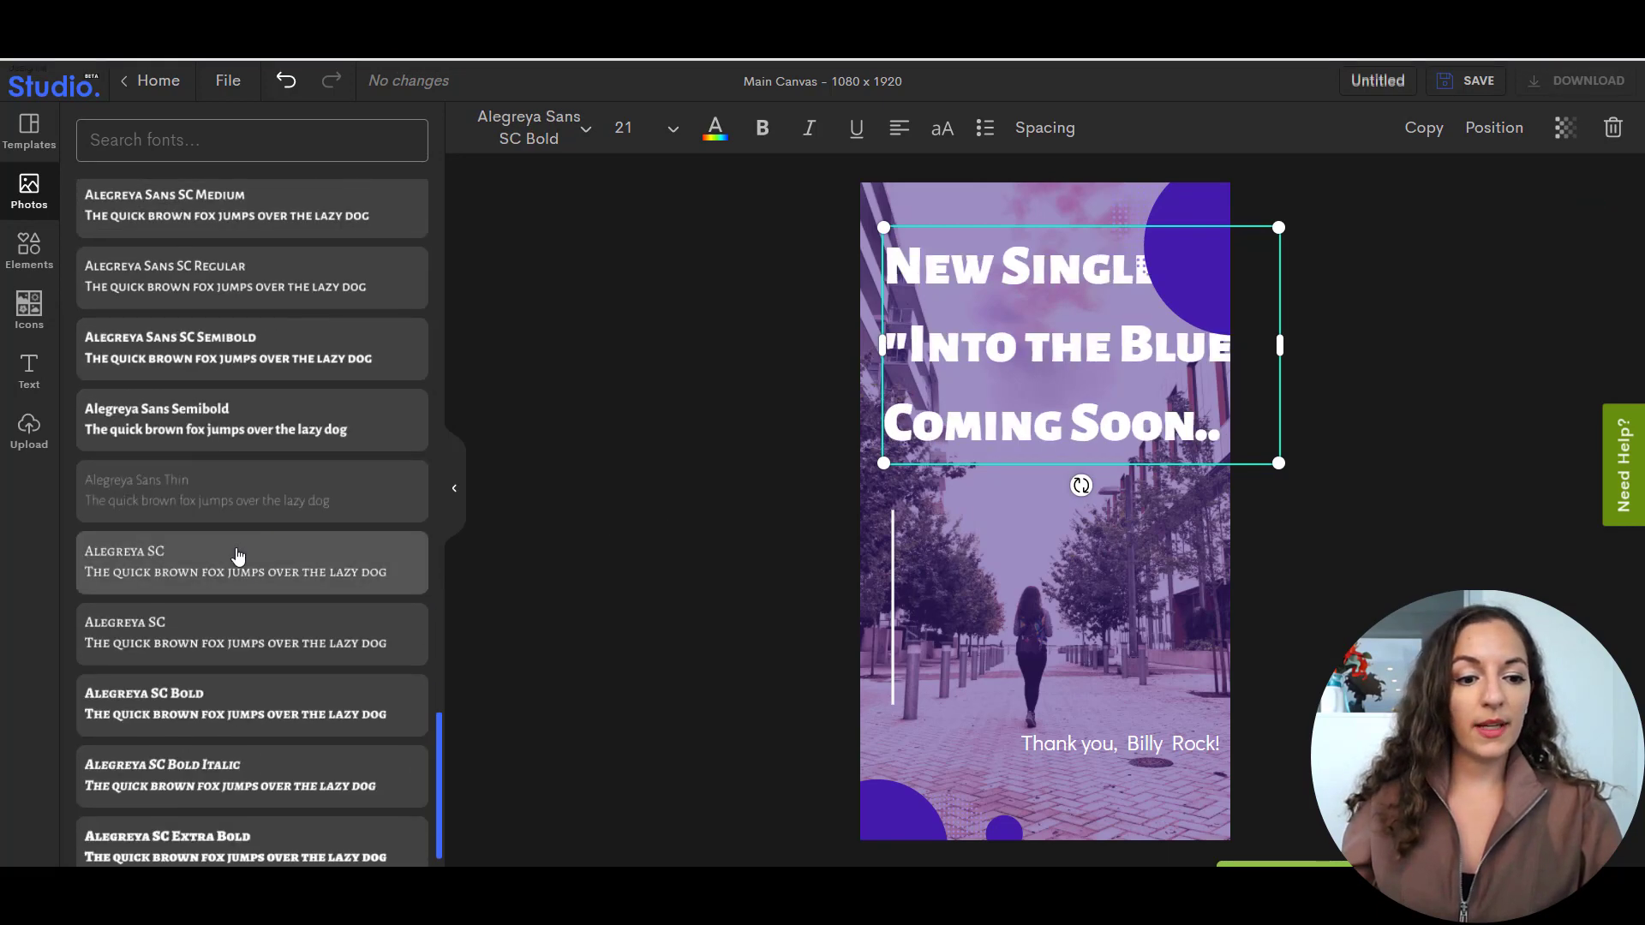
pyautogui.click(211, 359)
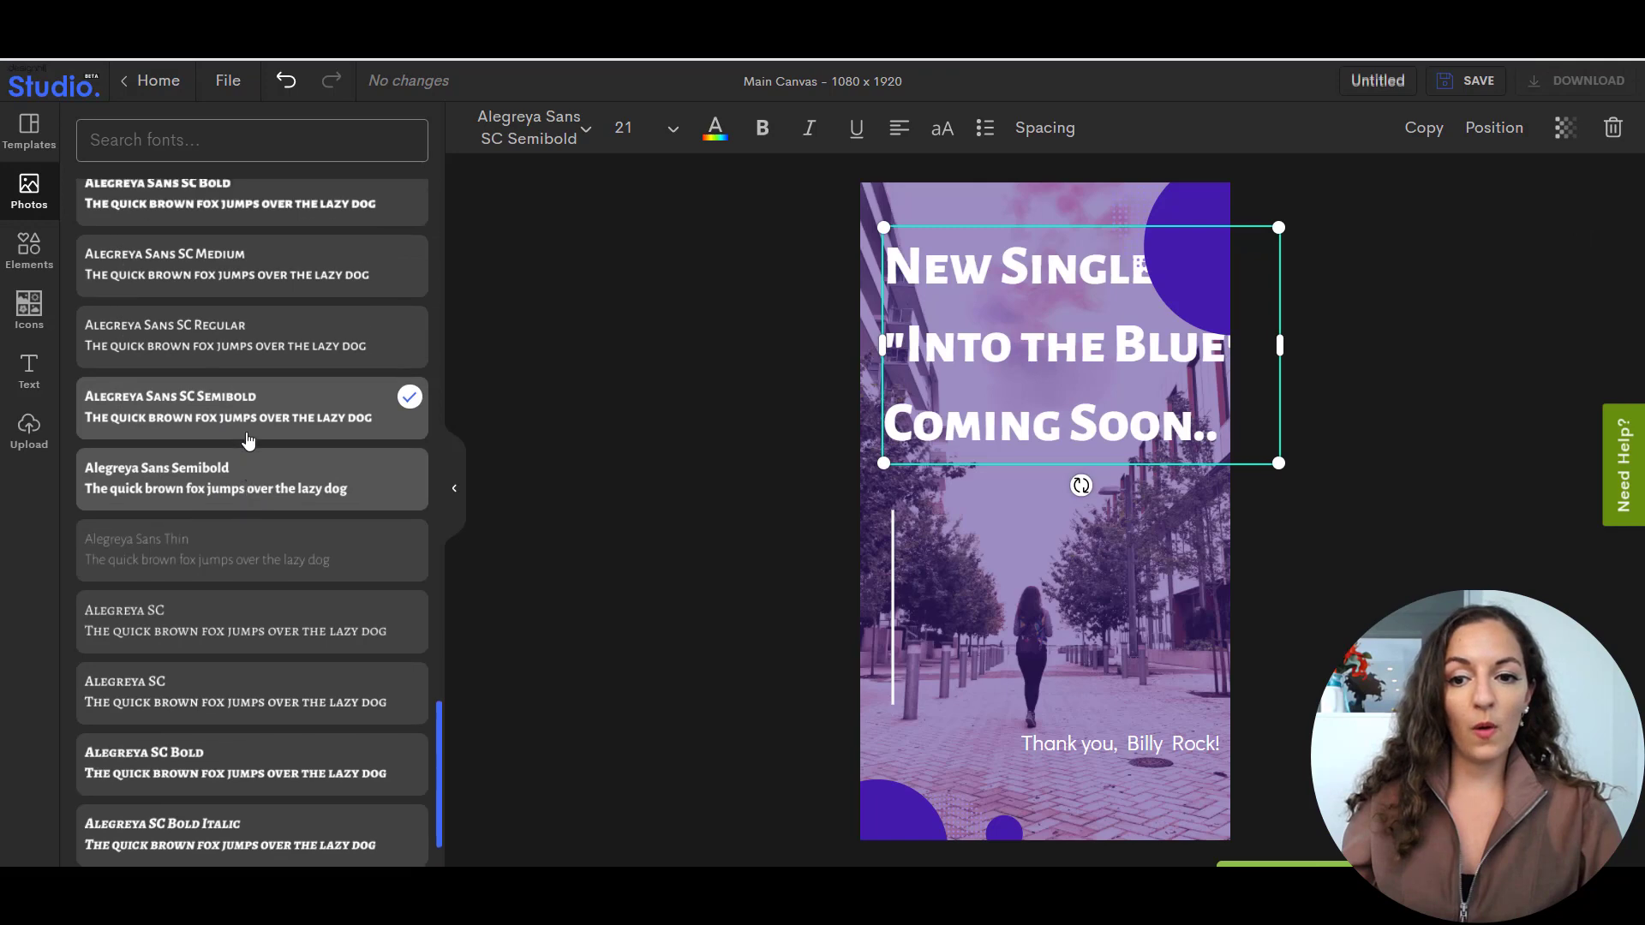
# Try Alef Medium on the headline and return its font to Alegreya Sans Bold.
pyautogui.scroll(10, 257, 437)
pyautogui.scroll(5, 245, 441)
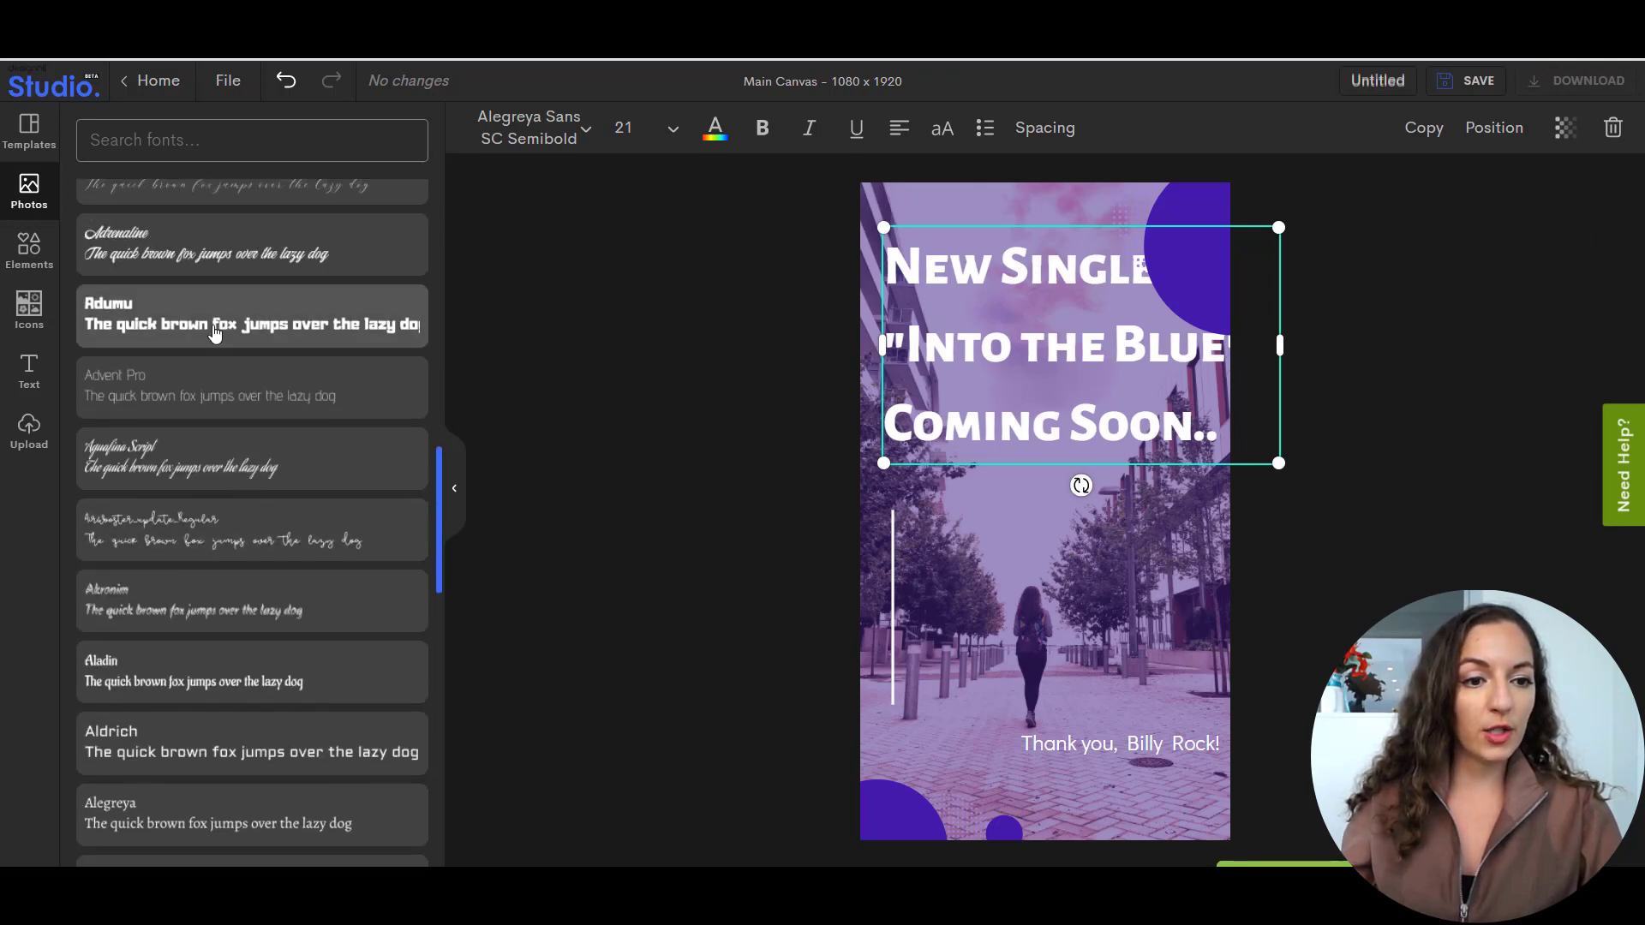
pyautogui.click(199, 391)
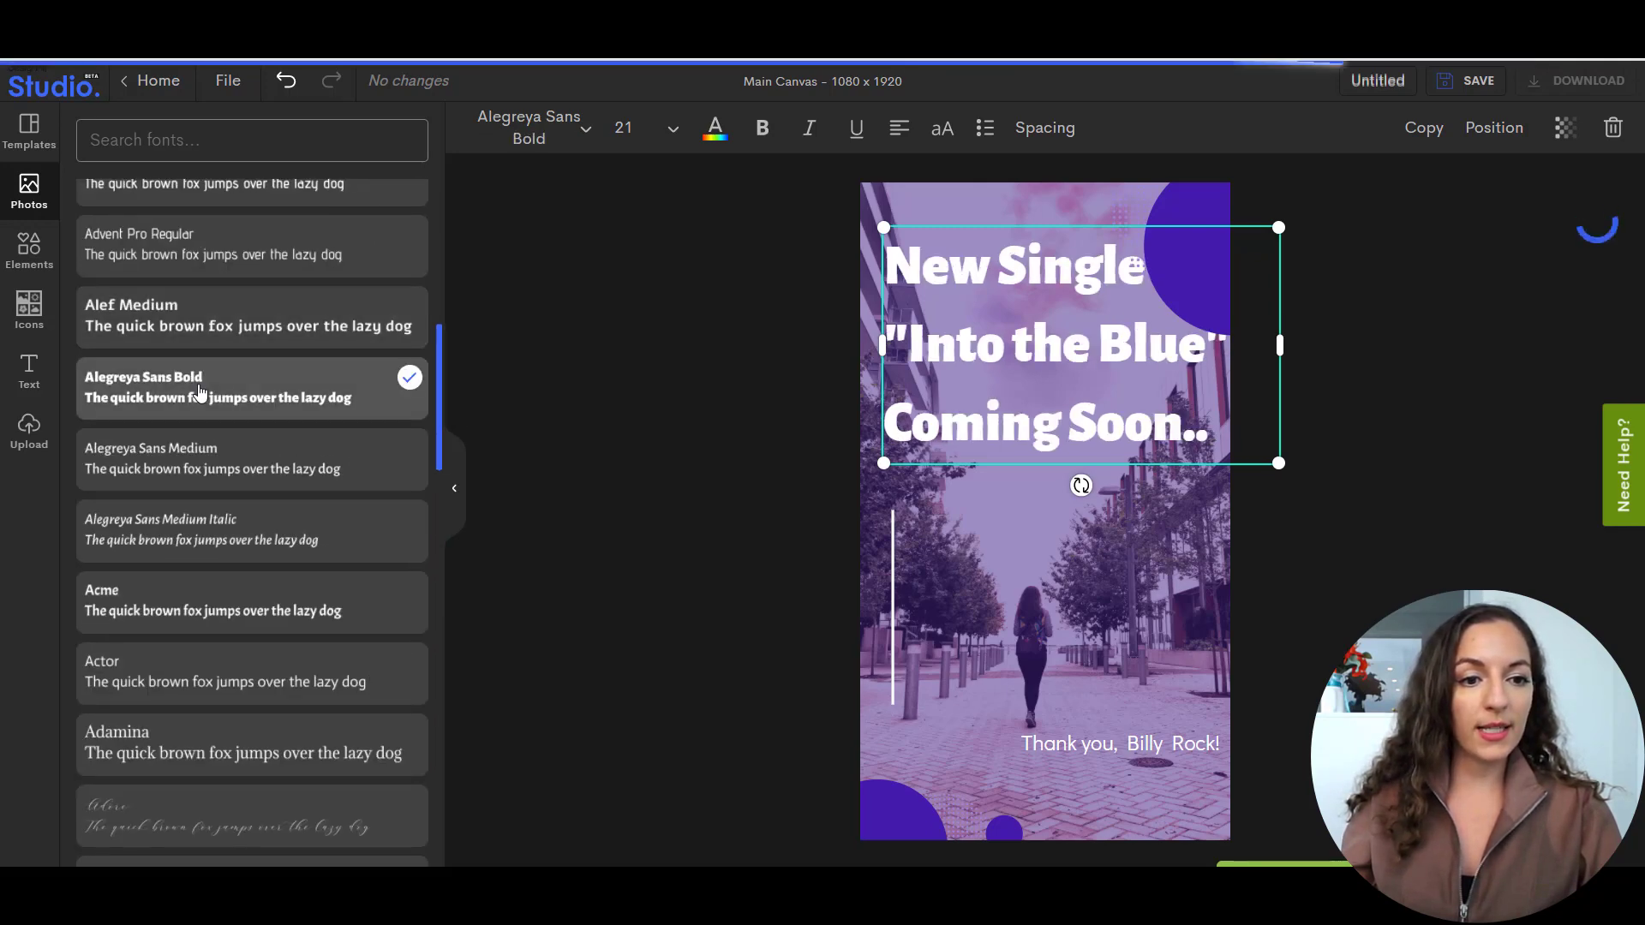
pyautogui.click(290, 336)
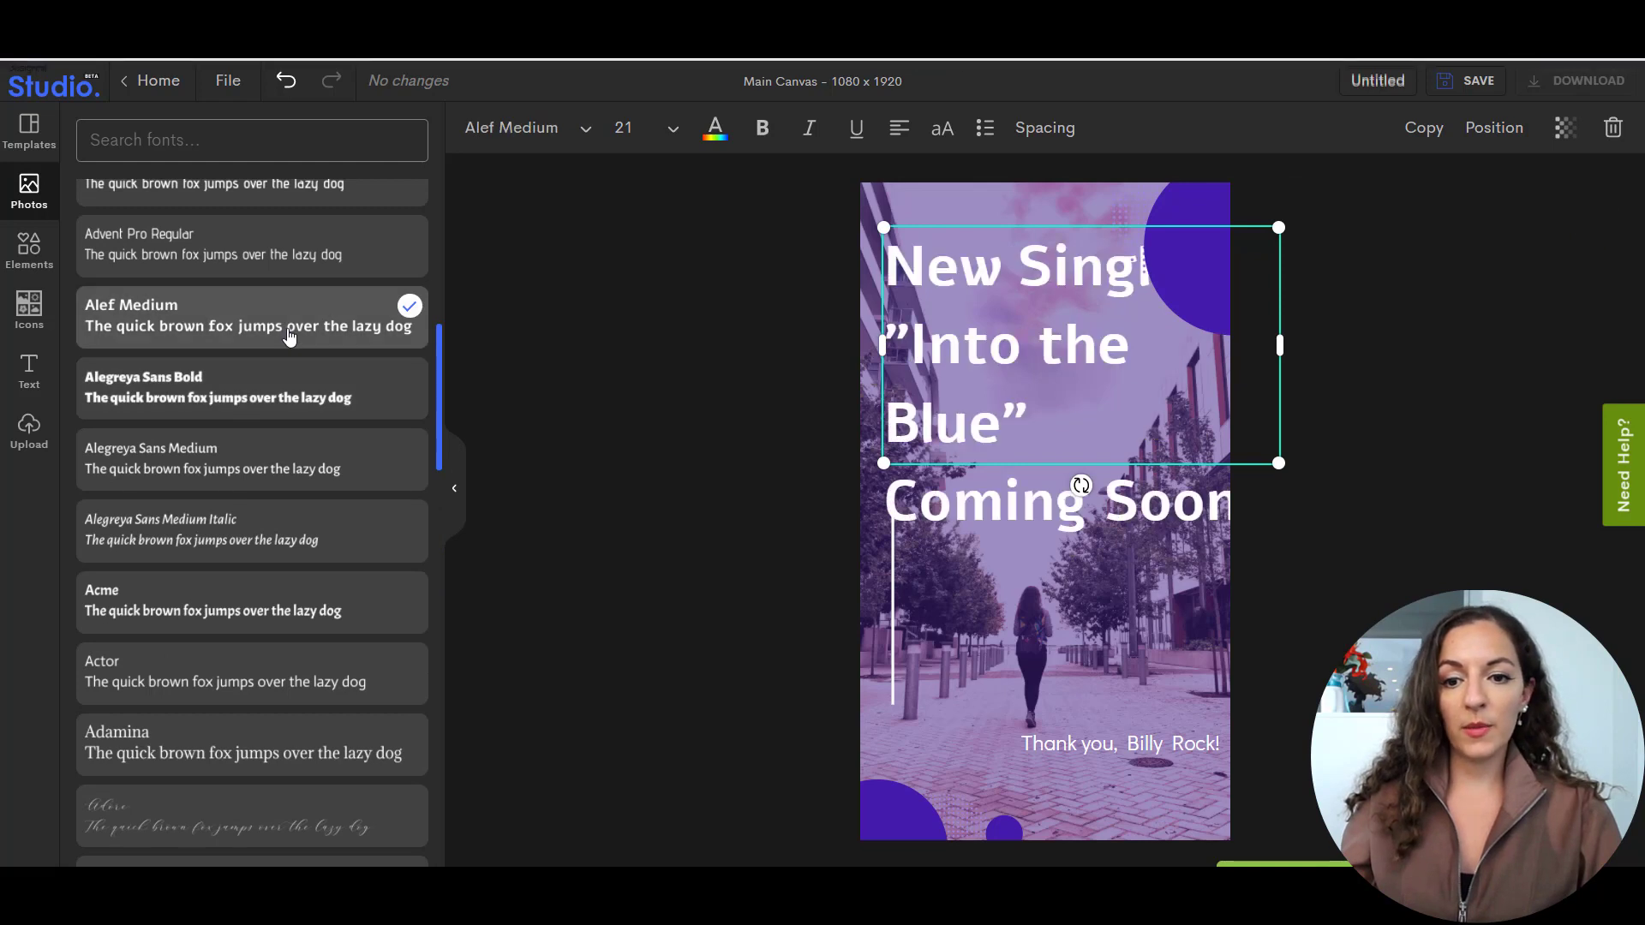
pyautogui.click(158, 414)
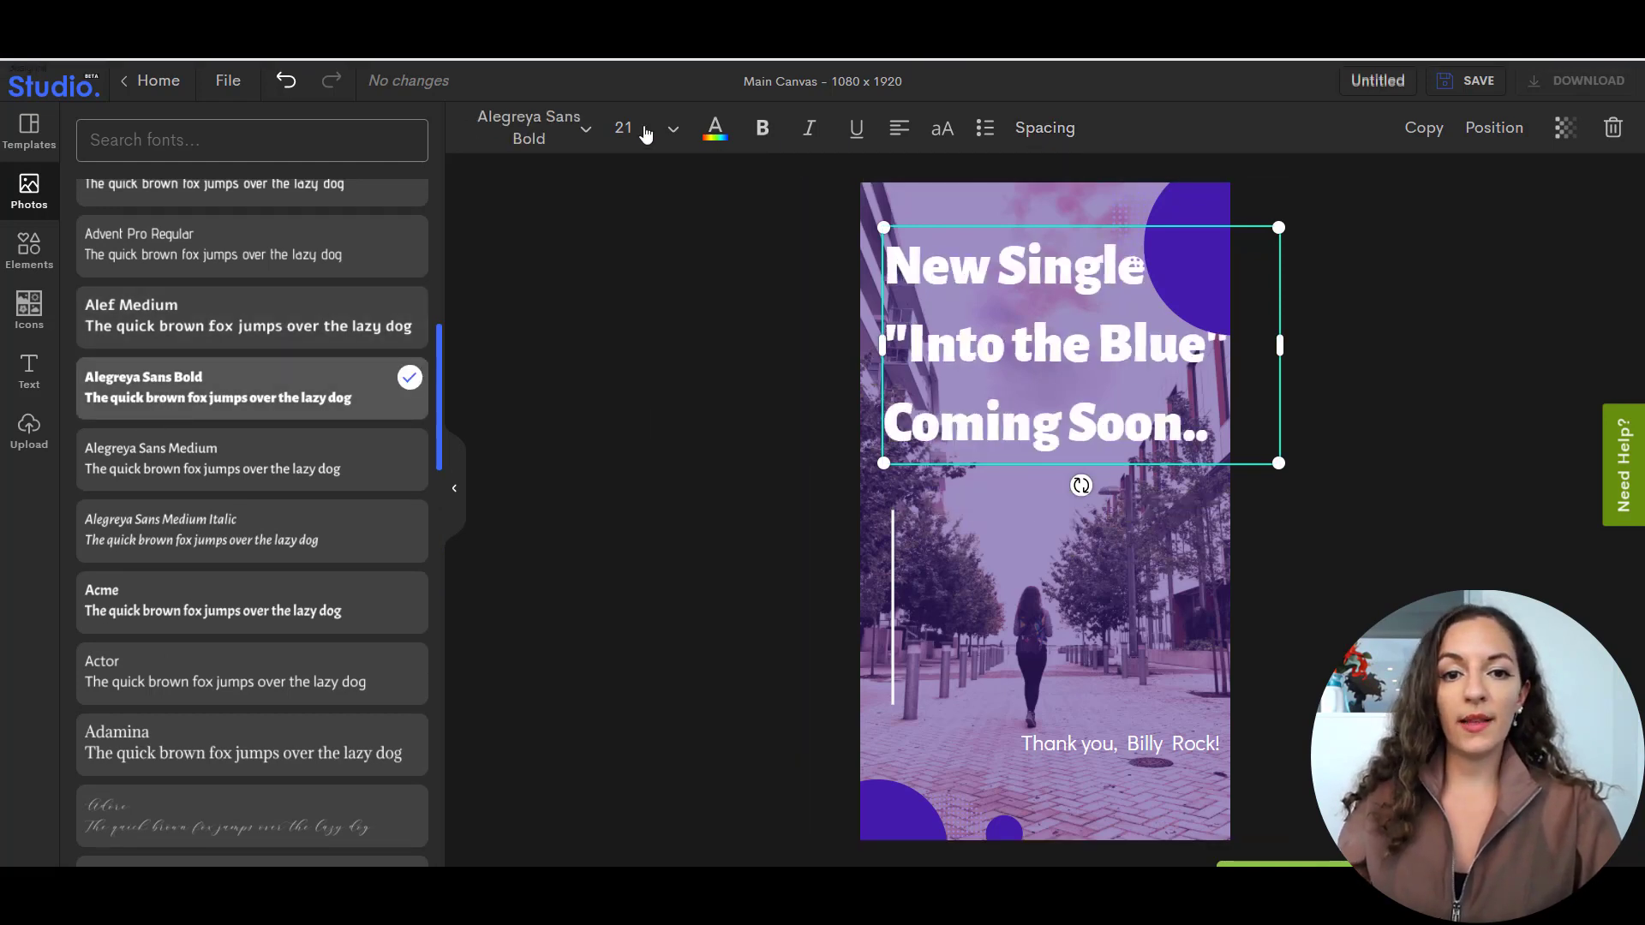
# Set the headline's font size to 18 and center-align its text.
pyautogui.click(672, 129)
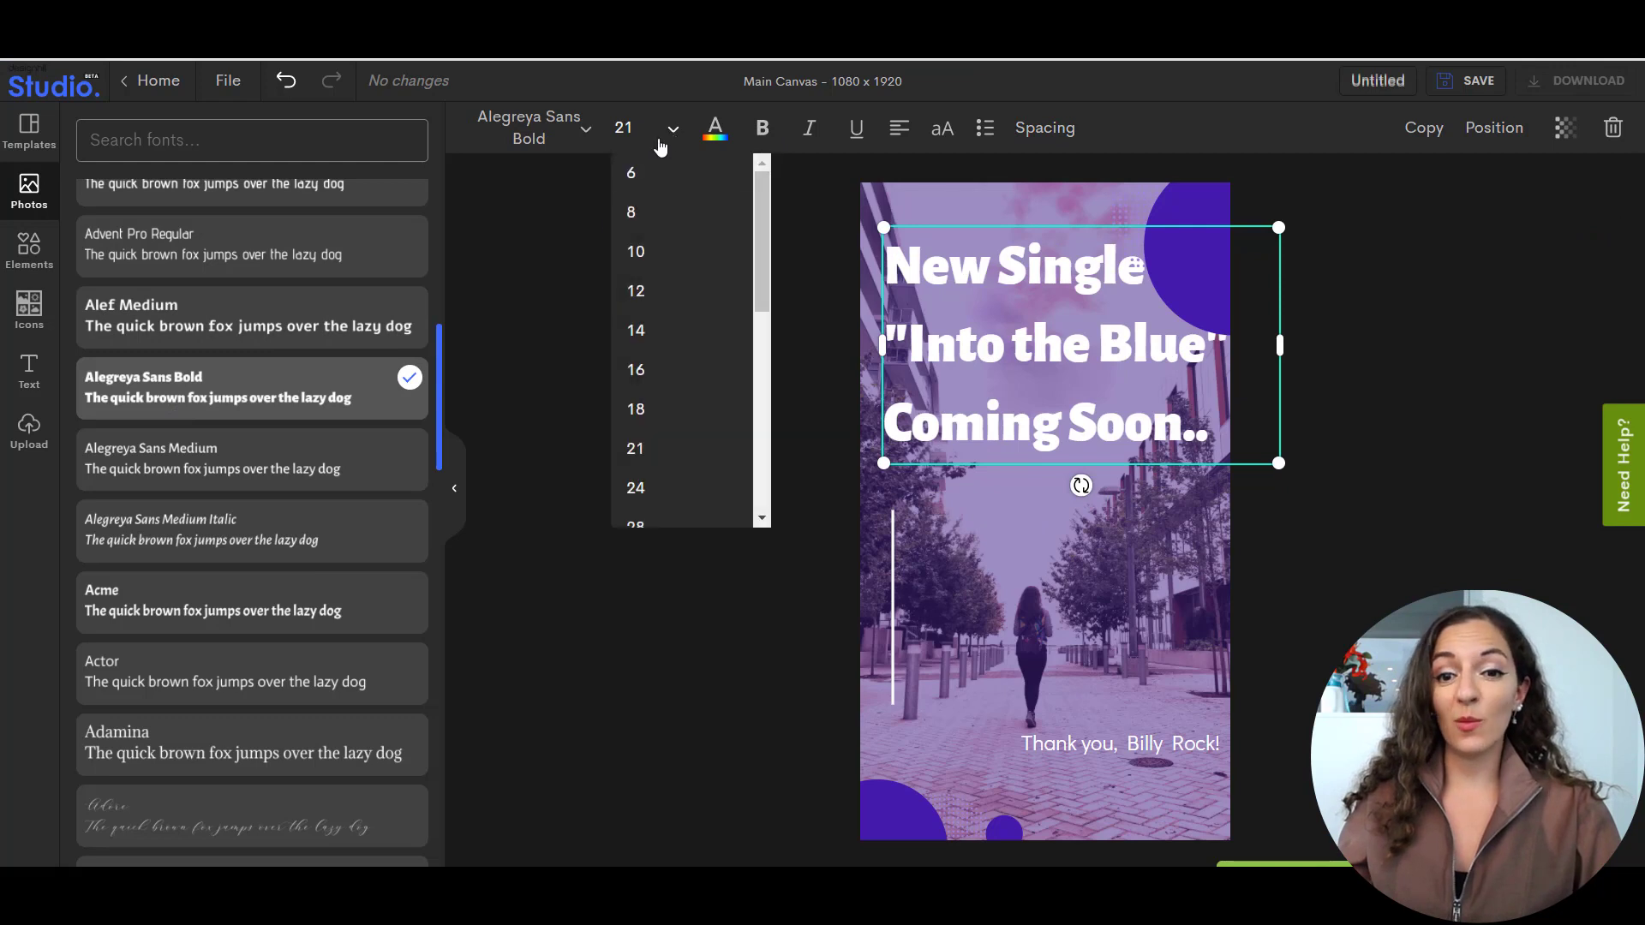
pyautogui.click(665, 418)
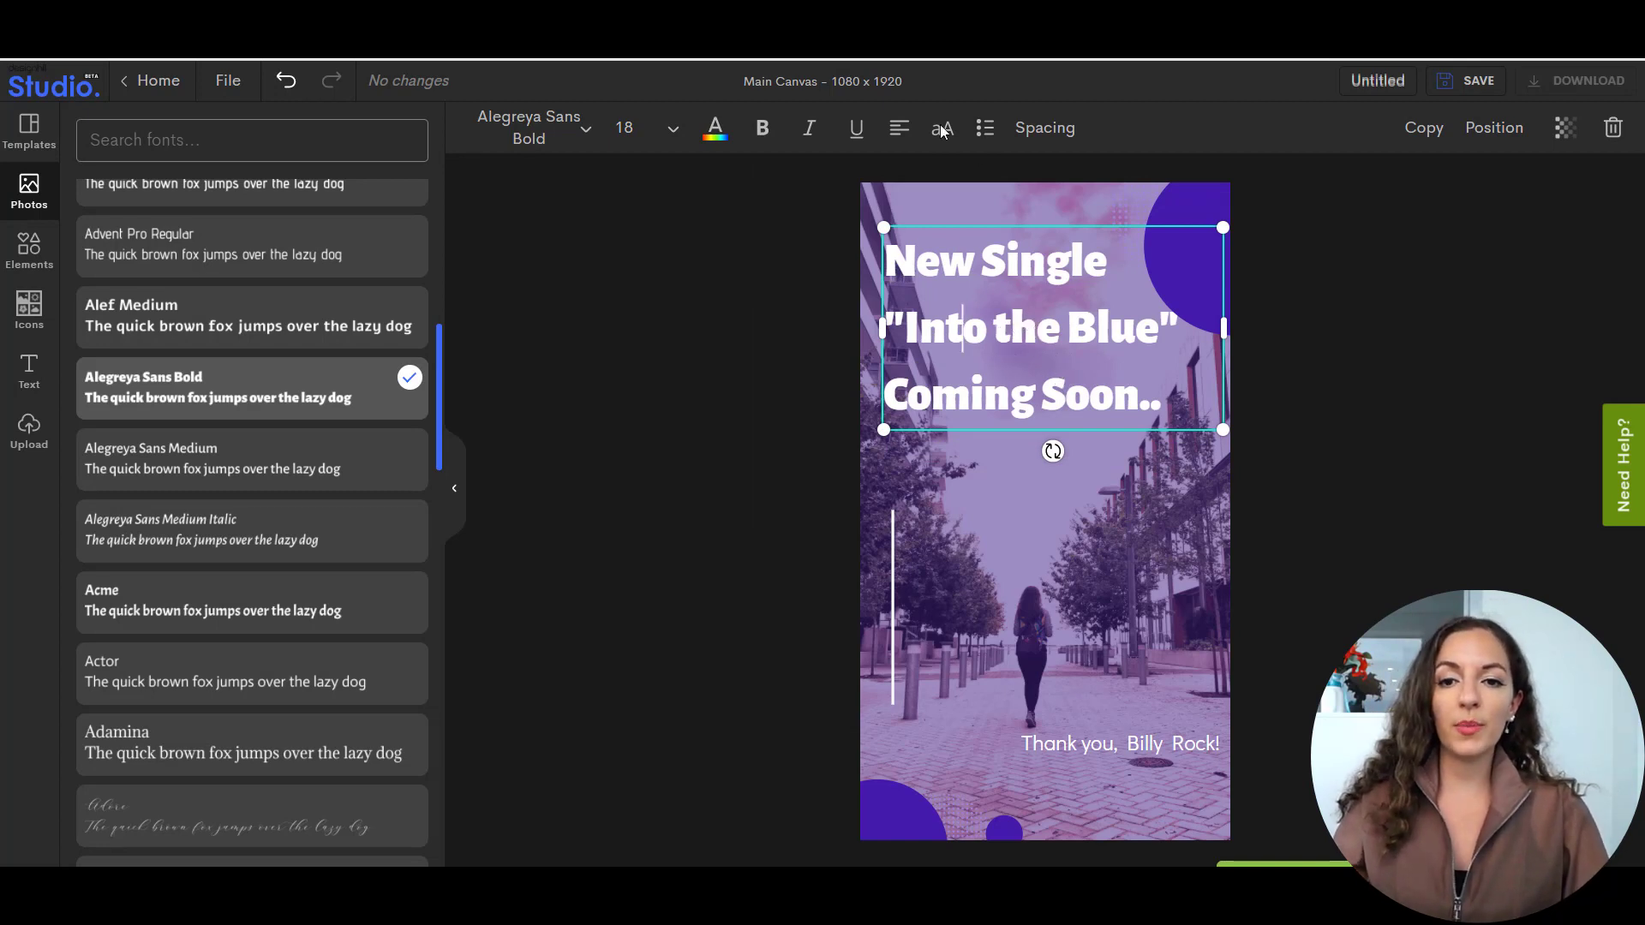
pyautogui.click(912, 130)
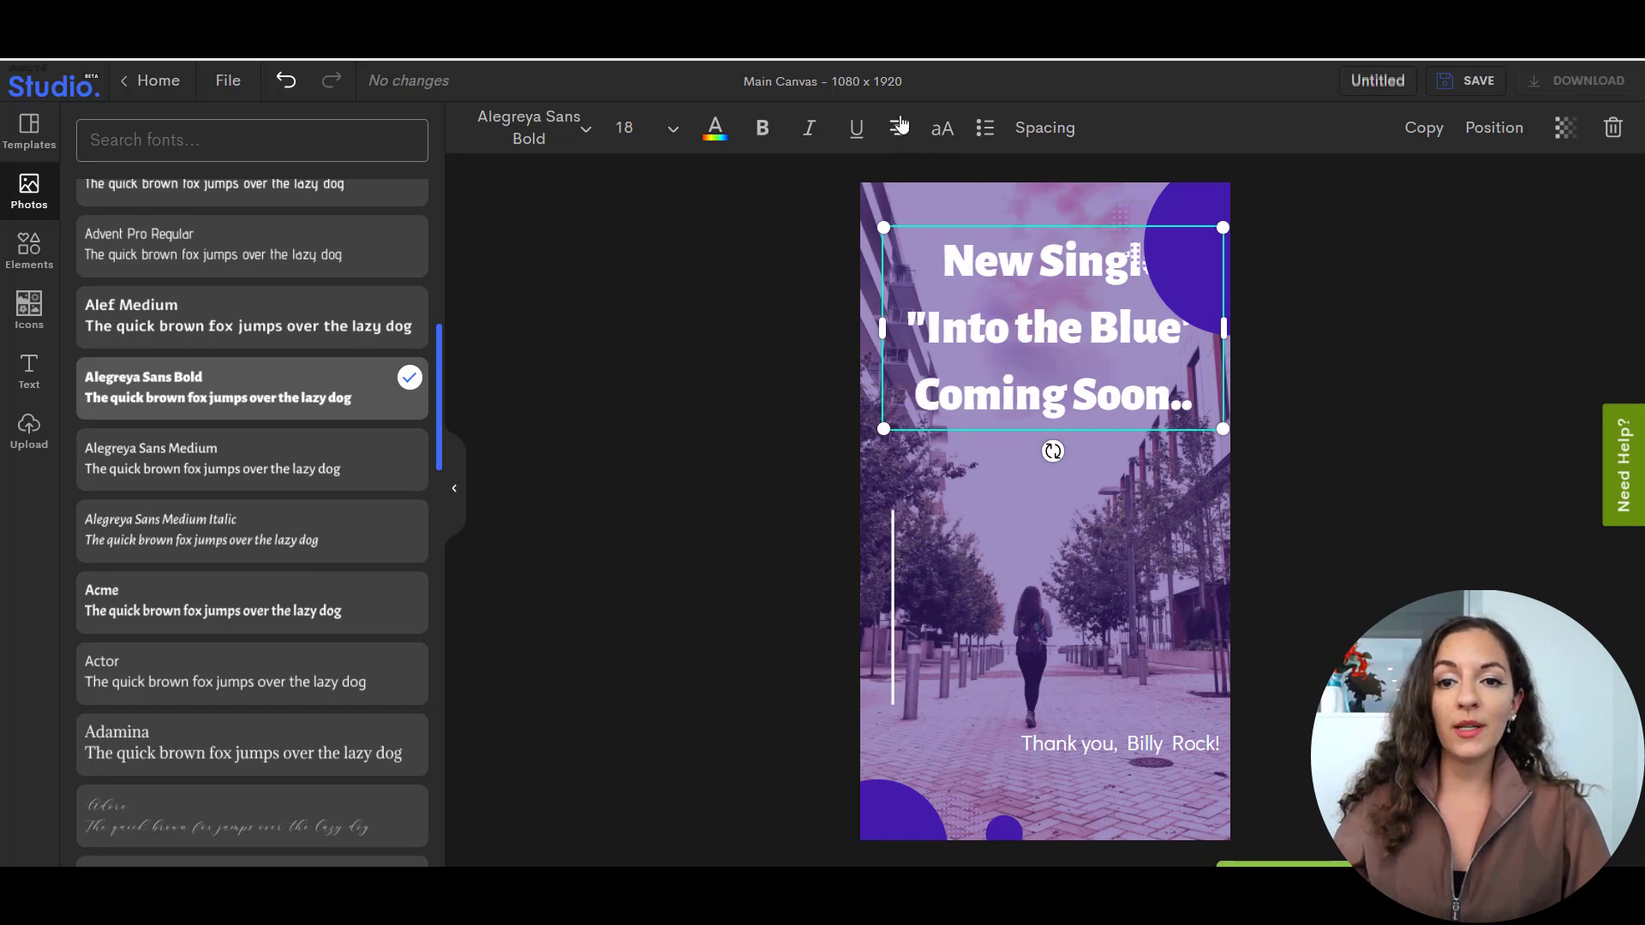
# Set the headline's letter spacing to -3.
pyautogui.click(1049, 133)
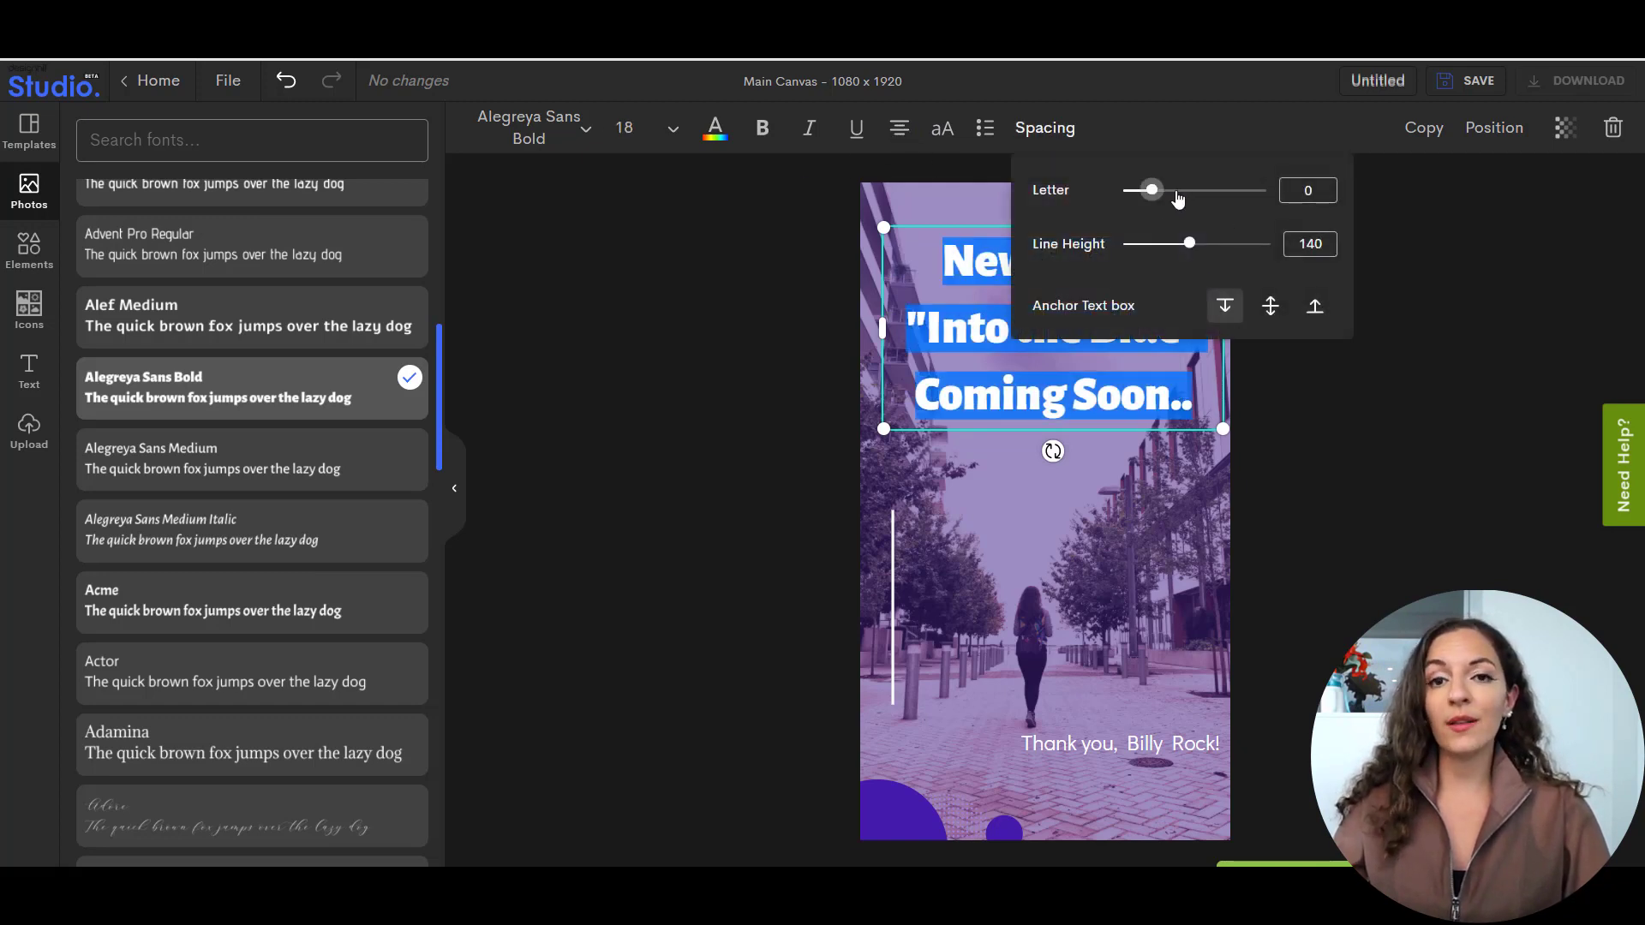
pyautogui.moveTo(1157, 190); pyautogui.dragTo(1156, 190)
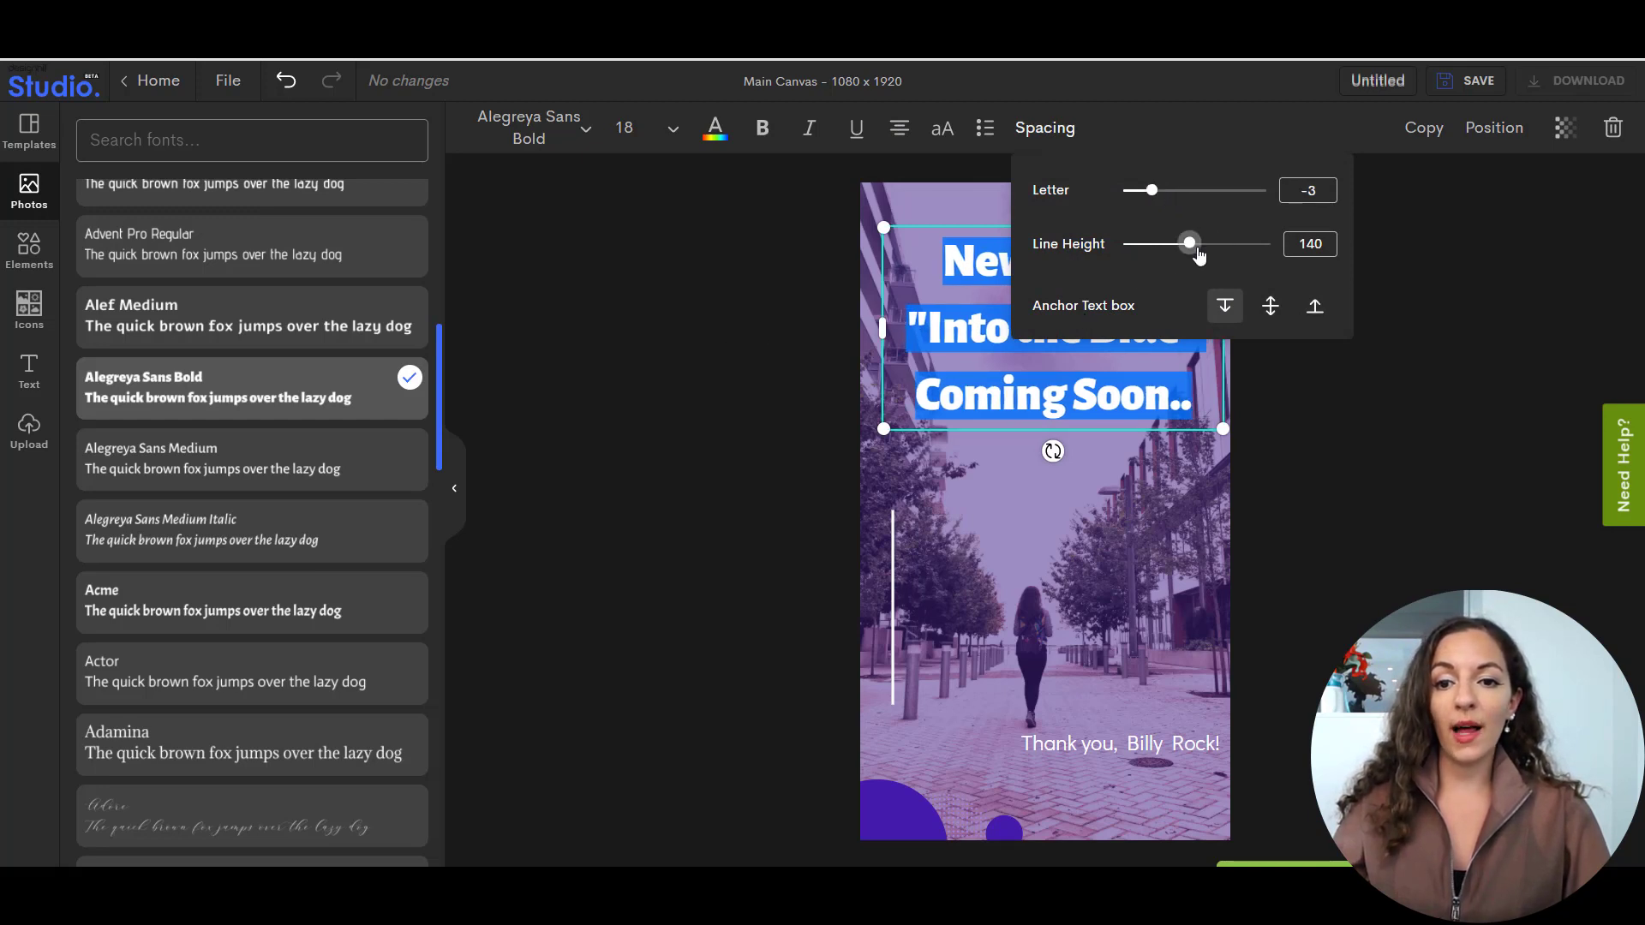
pyautogui.click(685, 363)
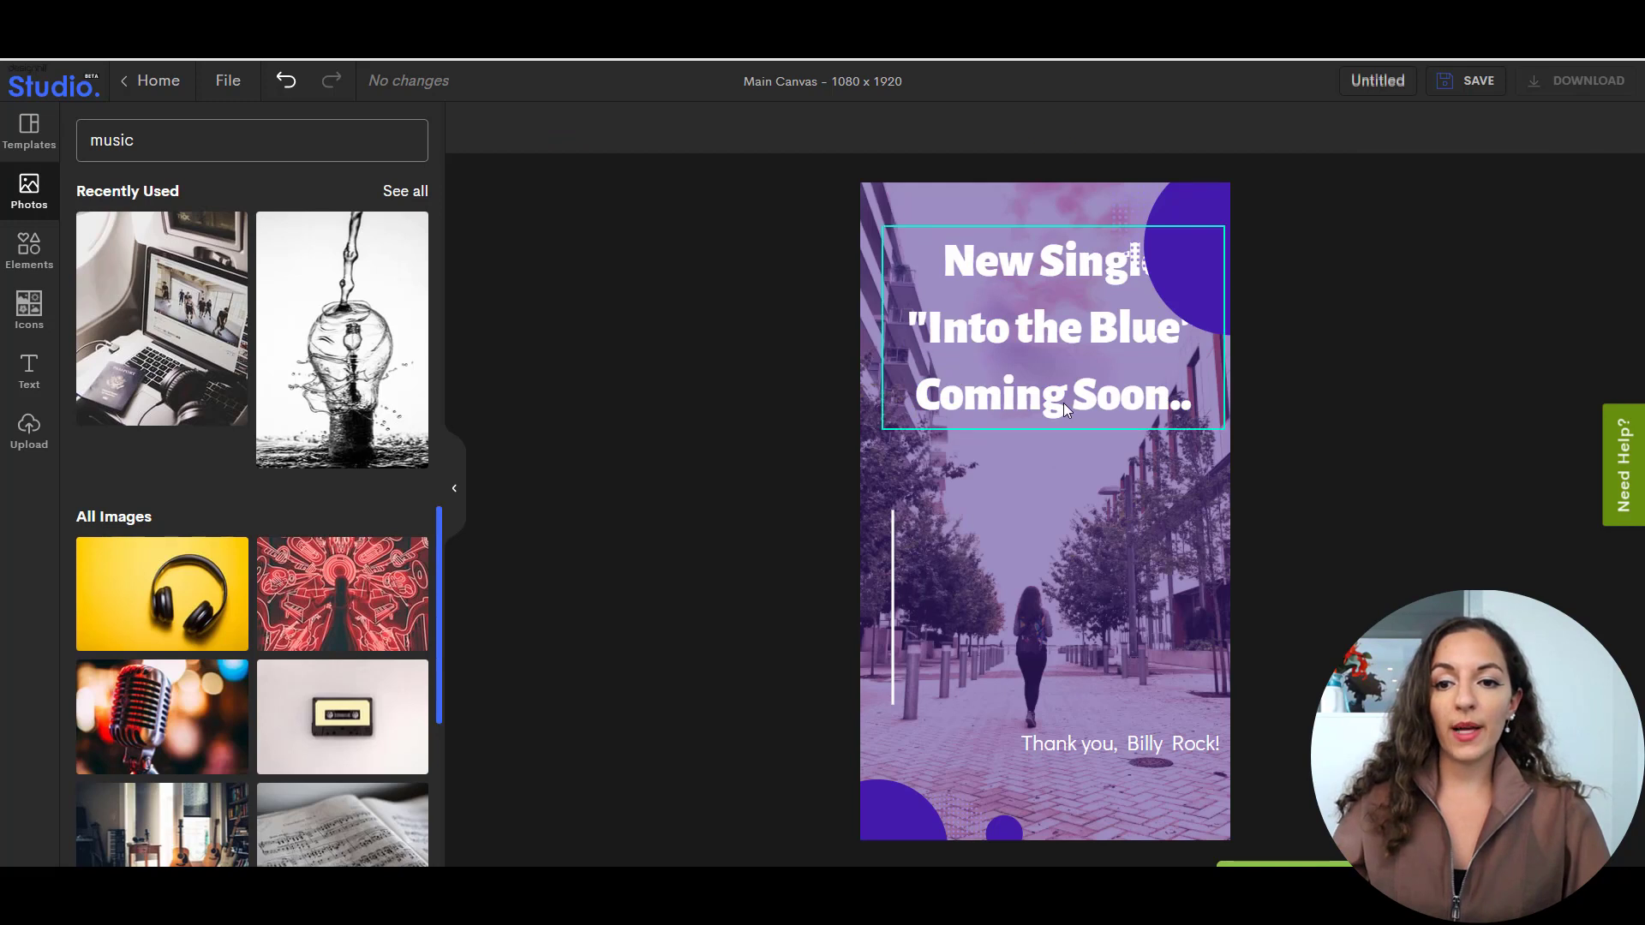
# Move the headline lower on the canvas, left-align its text and line its left edge up with the vertical white line.
pyautogui.moveTo(1046, 403); pyautogui.dragTo(1029, 461)
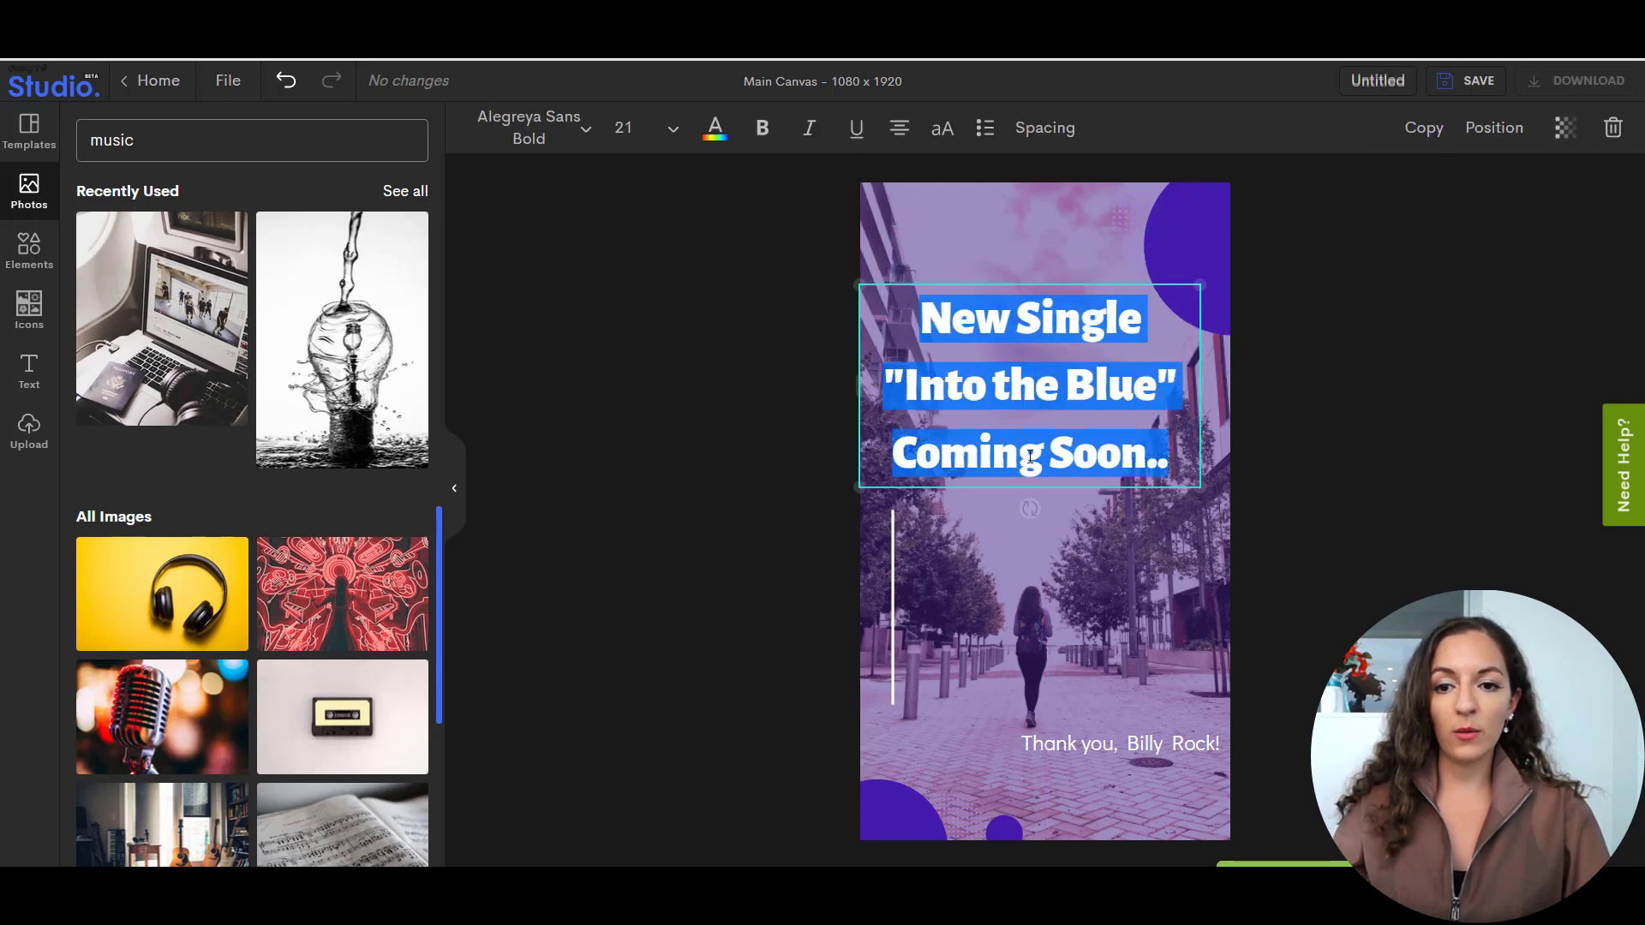
pyautogui.click(901, 129)
pyautogui.click(906, 132)
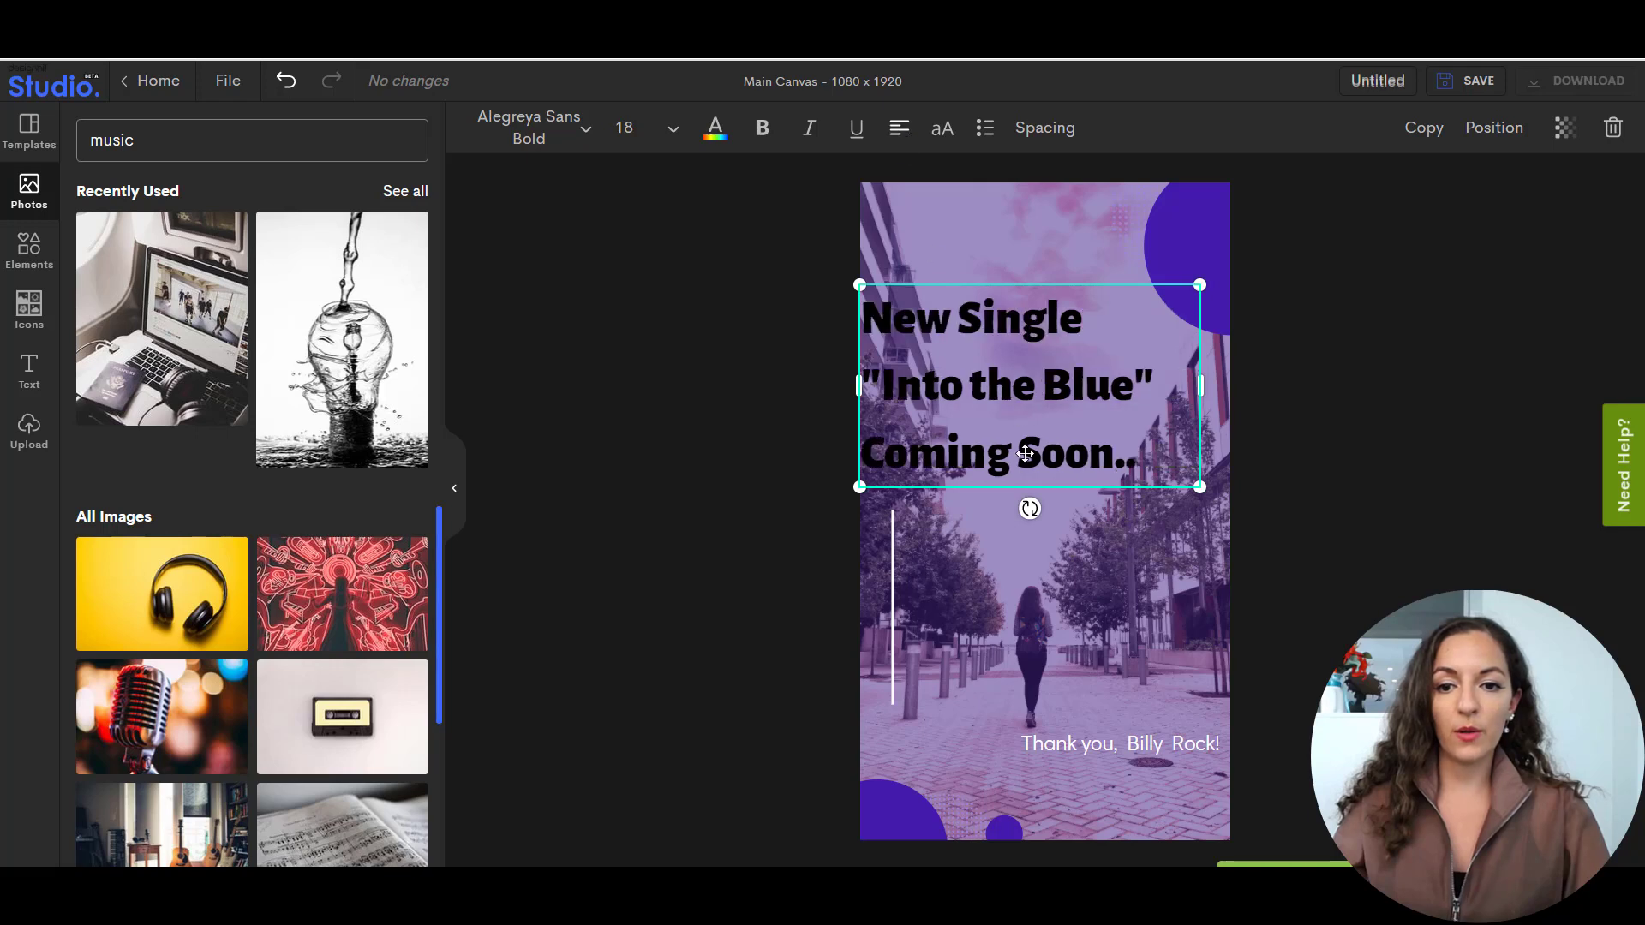
pyautogui.moveTo(1026, 453); pyautogui.dragTo(1058, 453)
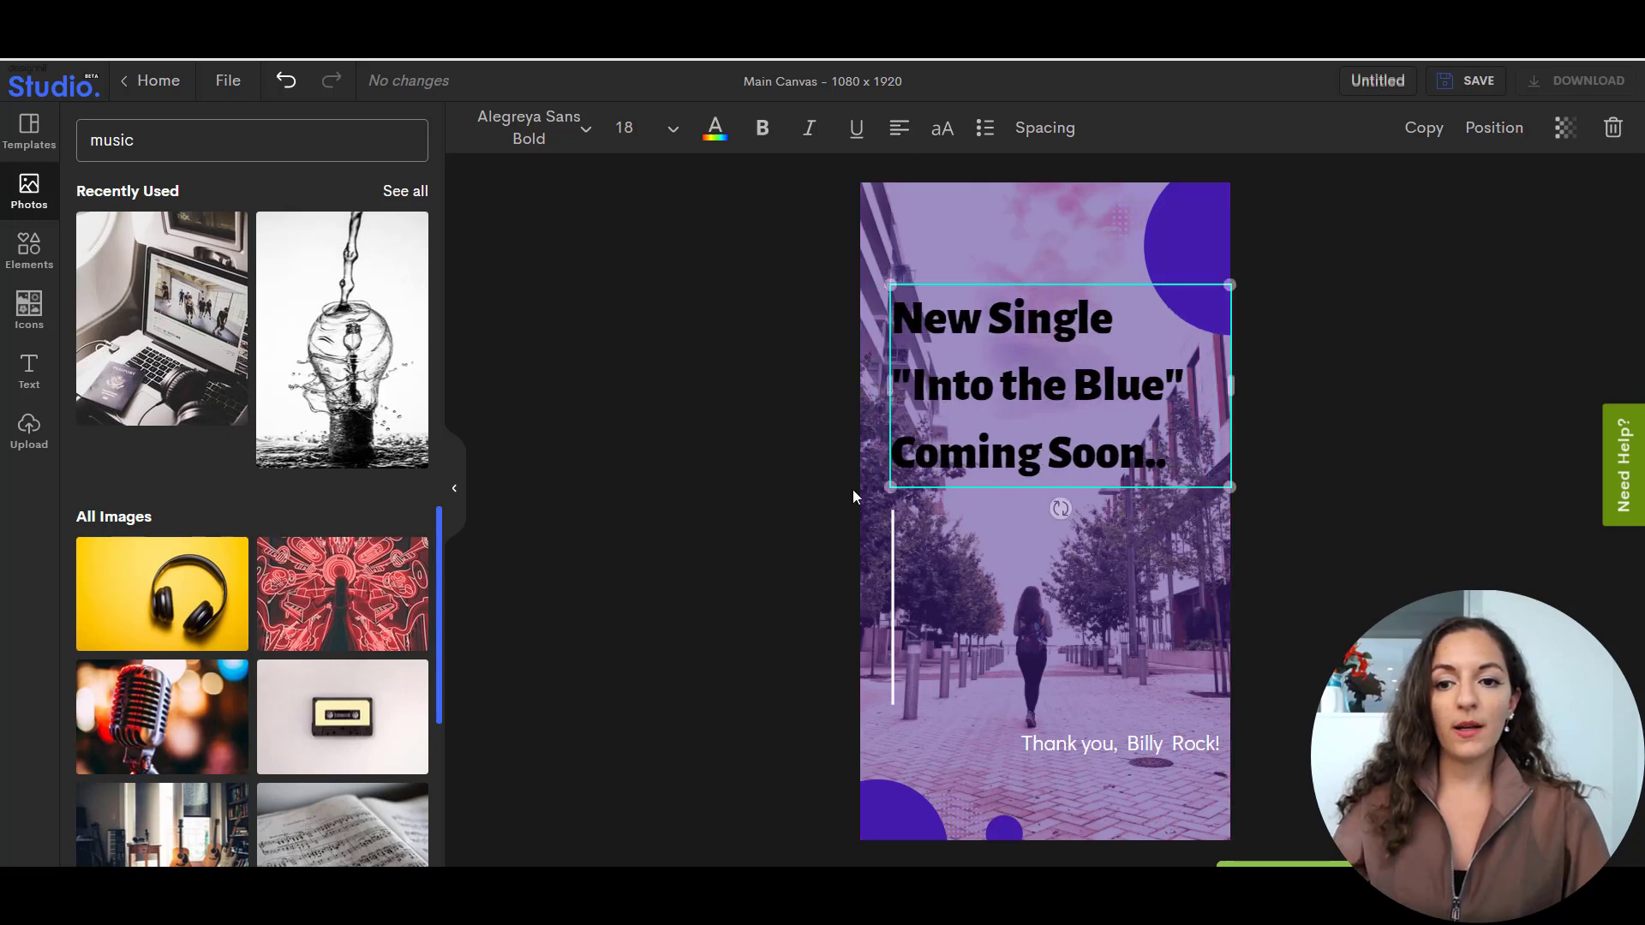
# Change the headline's text color to white (#FFFFFF).
pyautogui.click(715, 131)
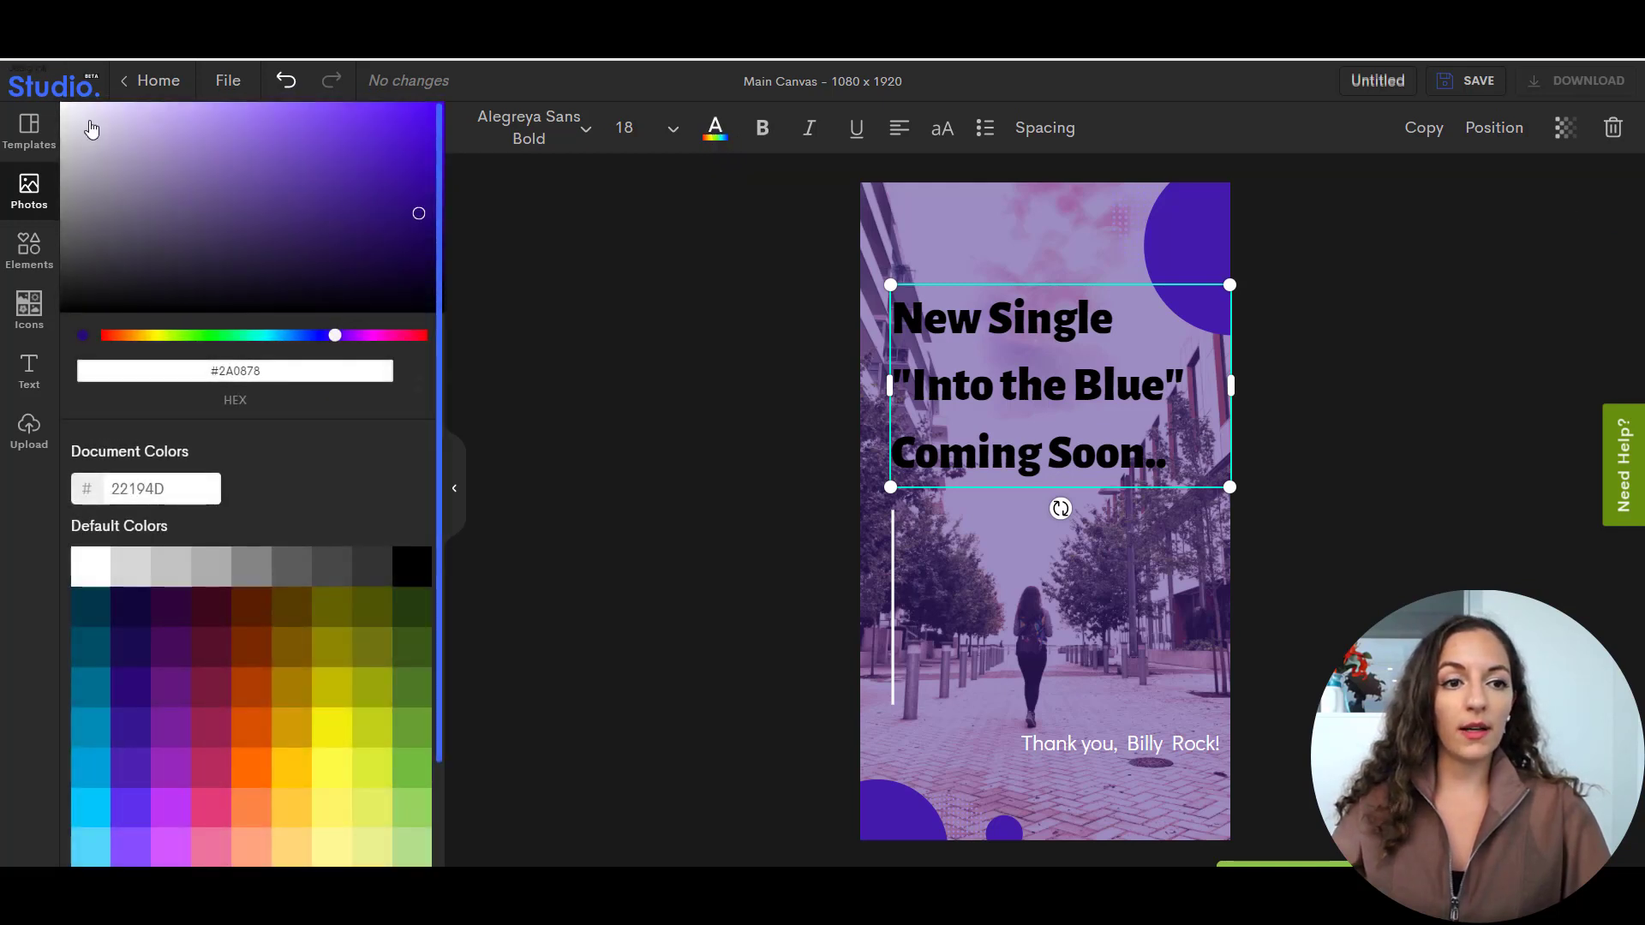
pyautogui.click(92, 128)
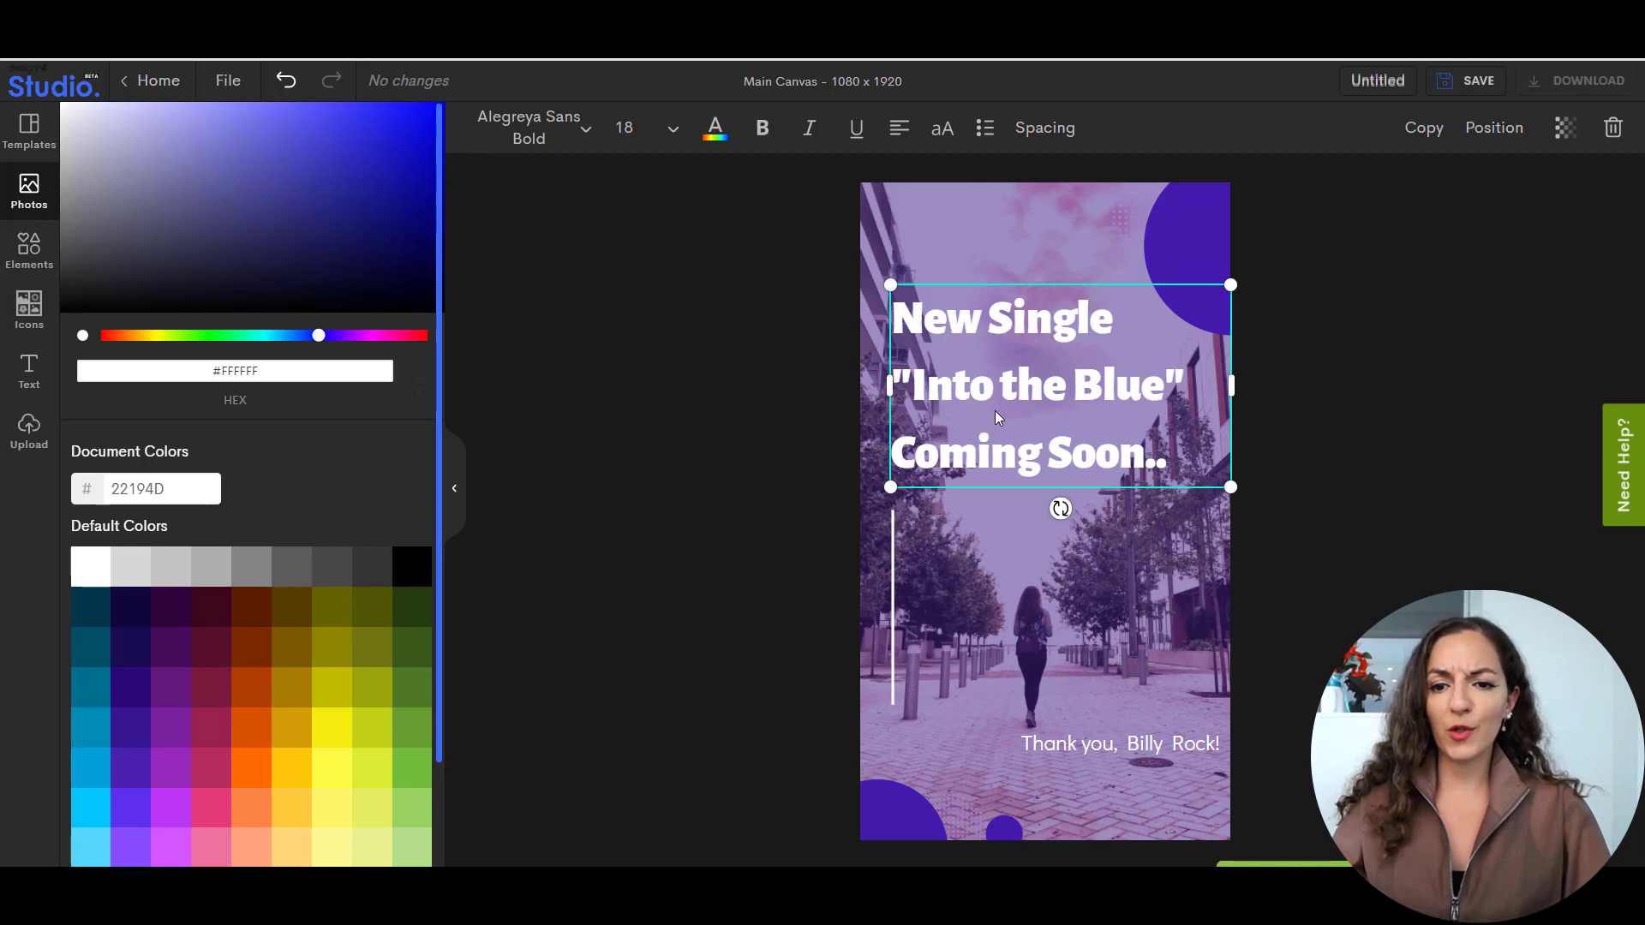
pyautogui.click(782, 412)
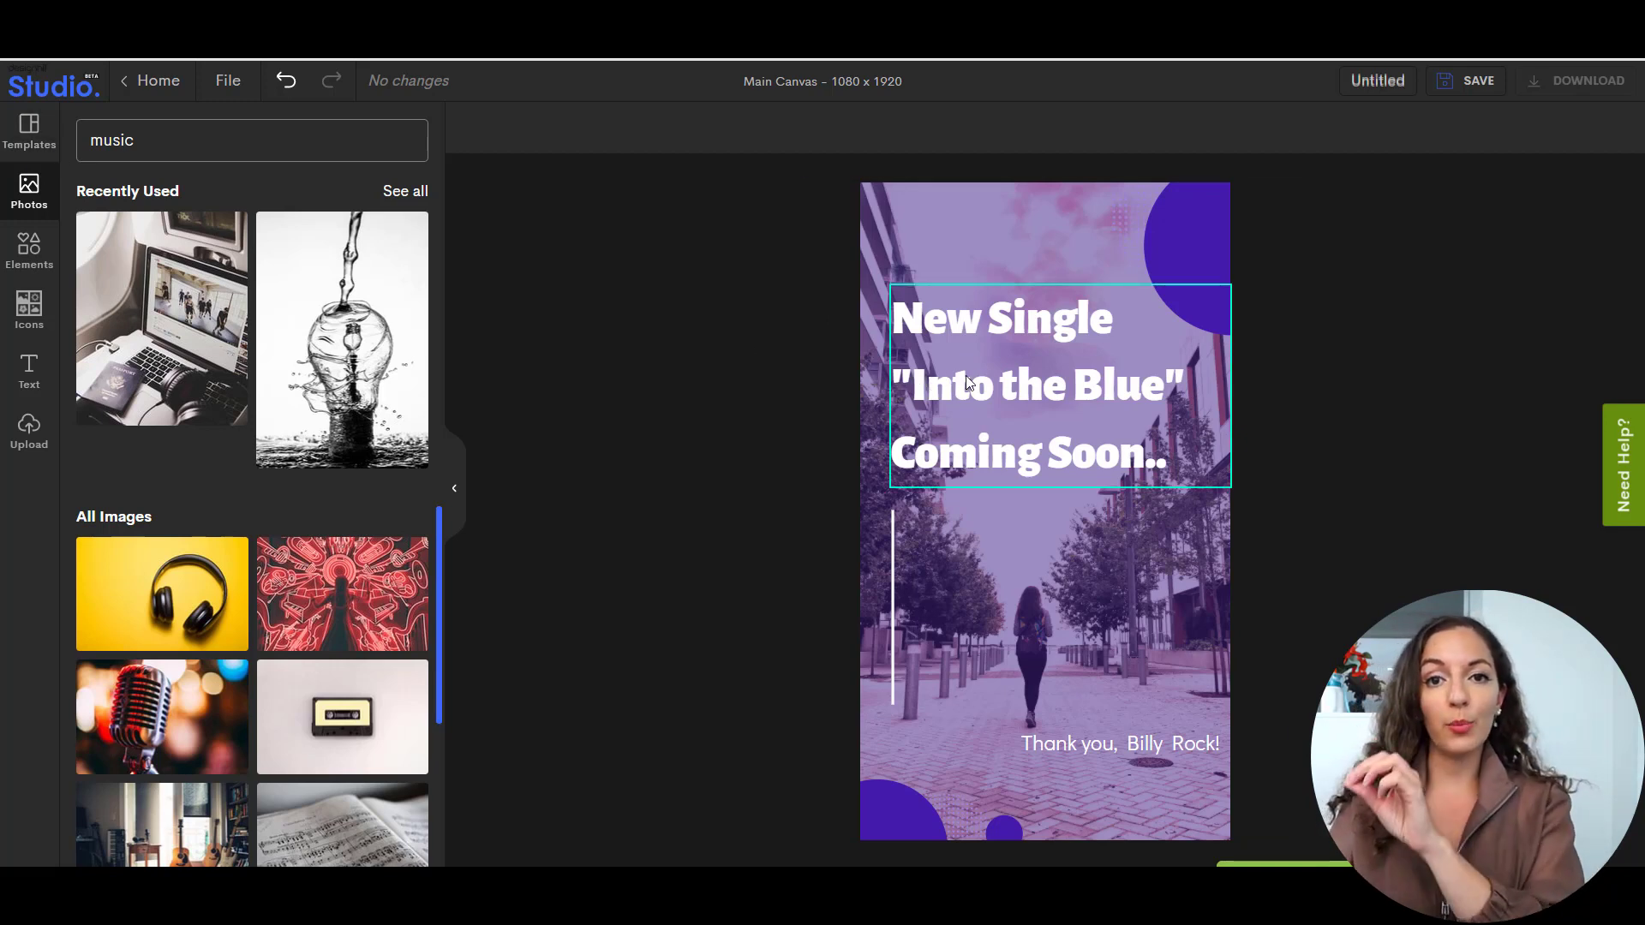
# Add a solid square shape and resize it into a thin bar covering the "Into the Blue" line.
pyautogui.click(25, 256)
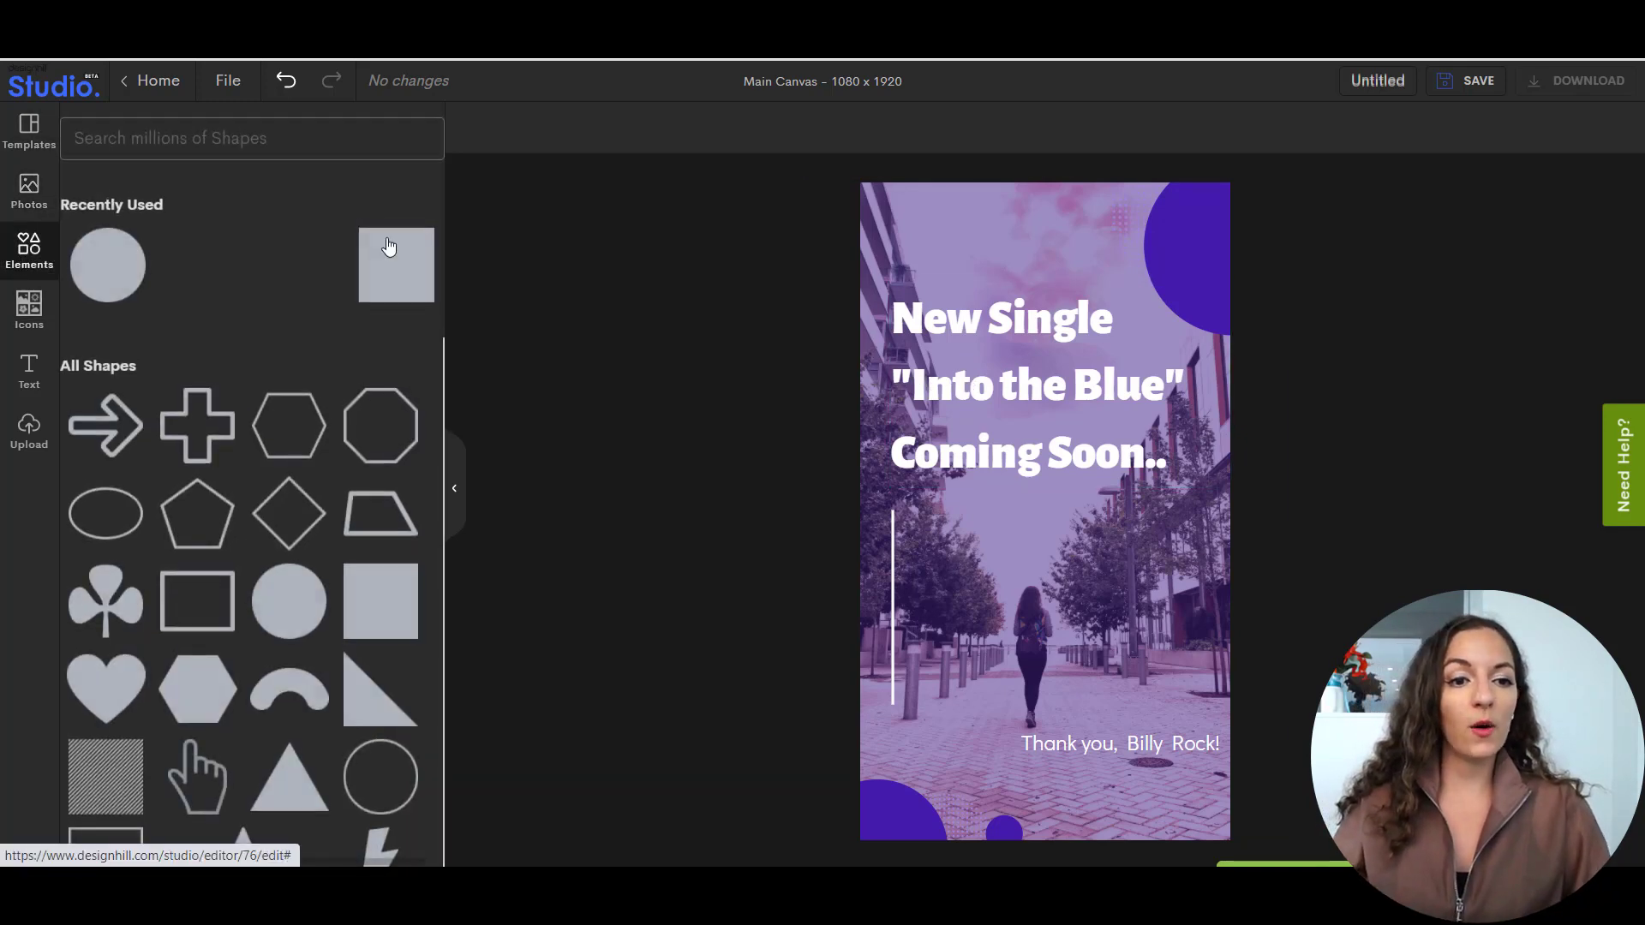
pyautogui.click(399, 271)
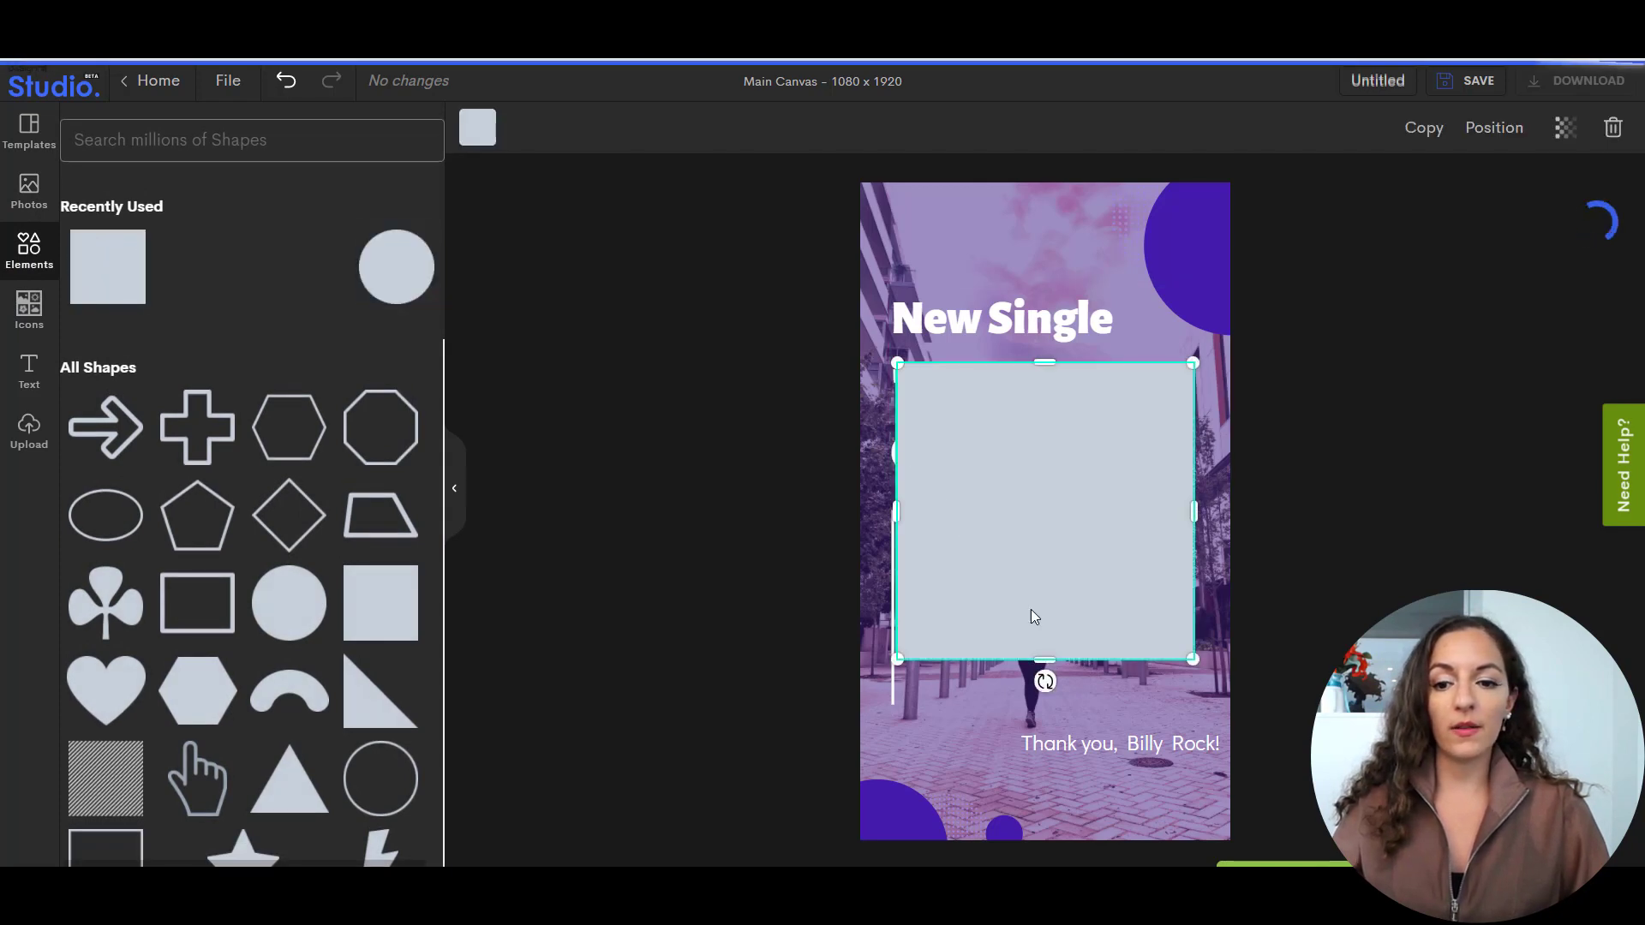
pyautogui.moveTo(1052, 587); pyautogui.dragTo(1027, 418)
pyautogui.moveTo(898, 391); pyautogui.dragTo(887, 392)
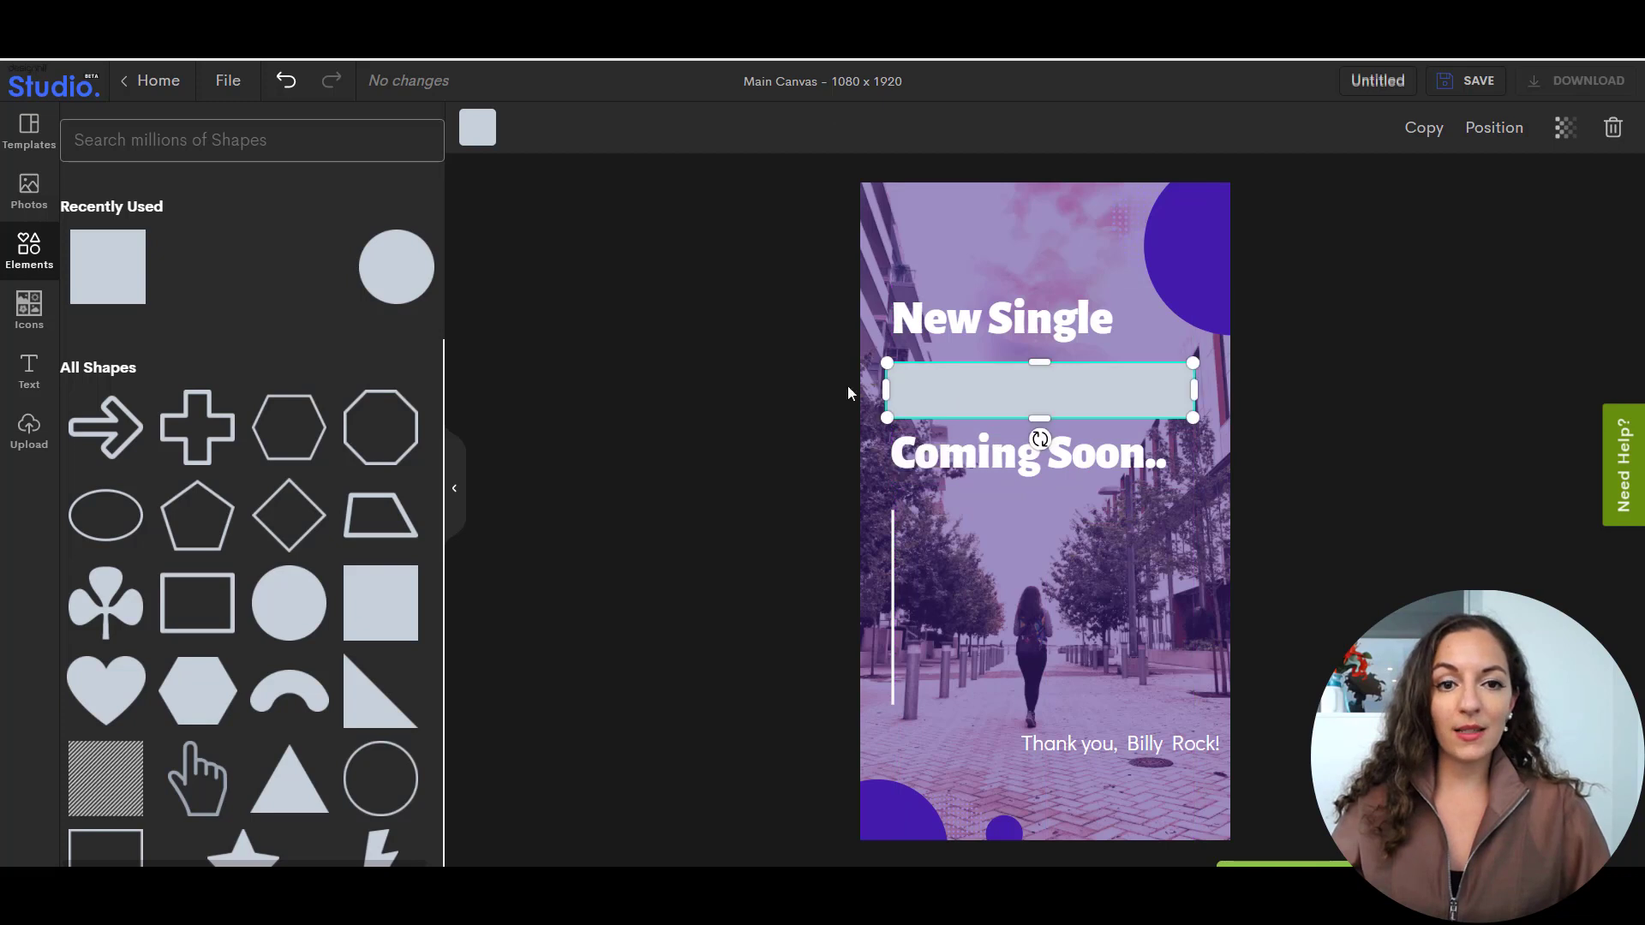
# Fill the bar over the song title with black (#000000).
pyautogui.click(476, 139)
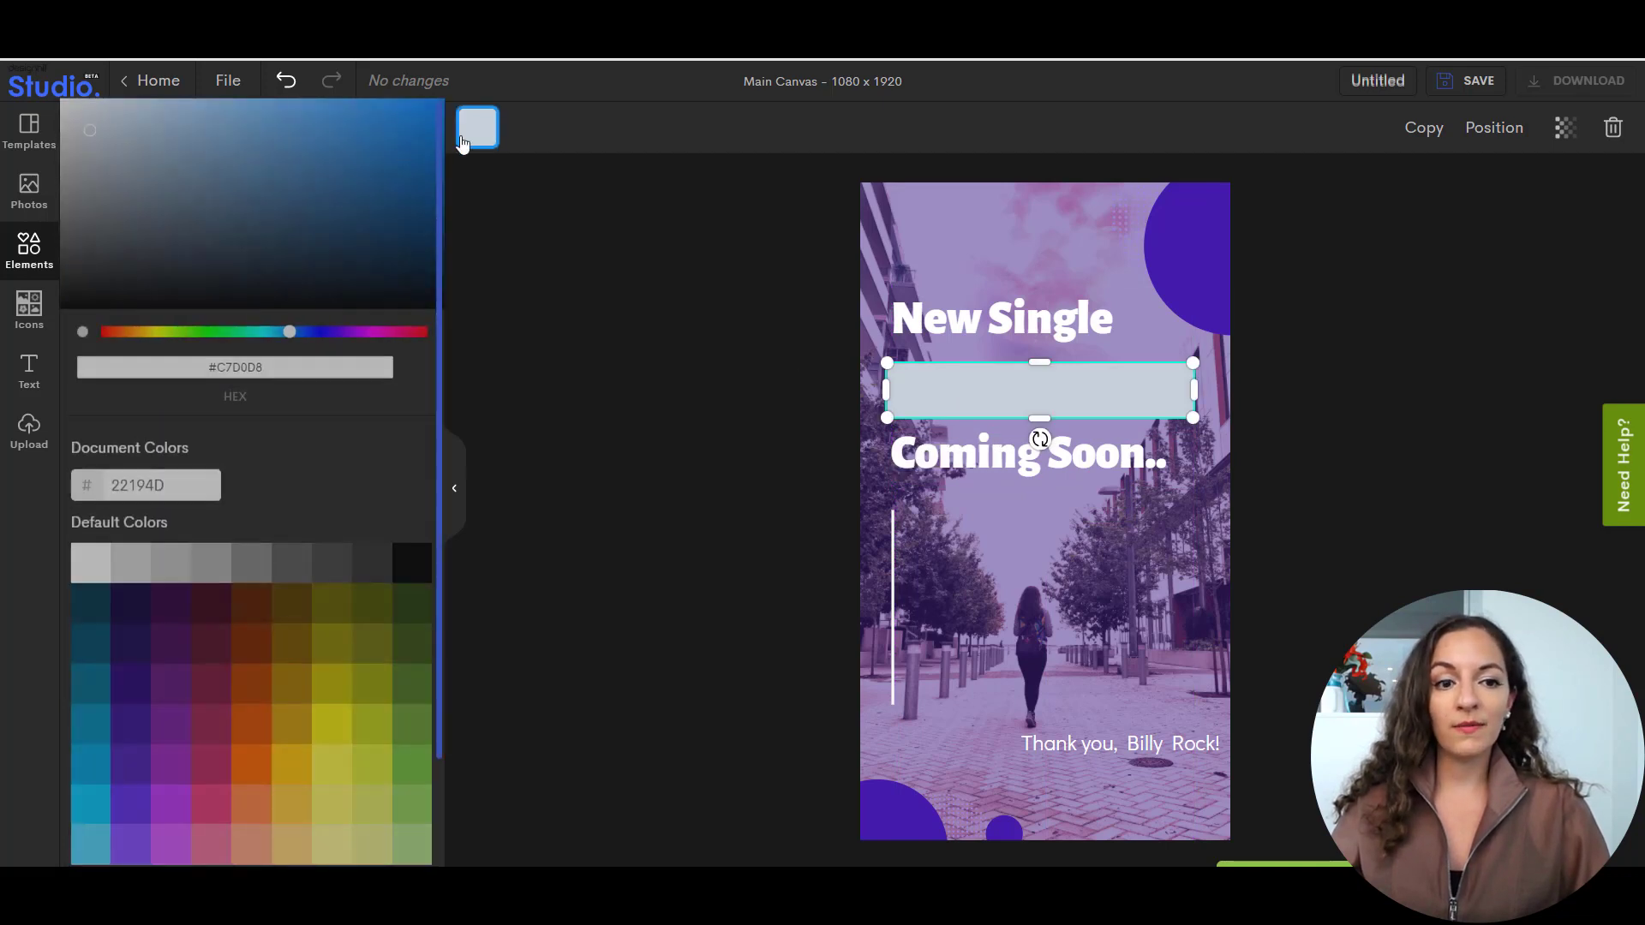
pyautogui.moveTo(128, 249); pyautogui.dragTo(61, 315)
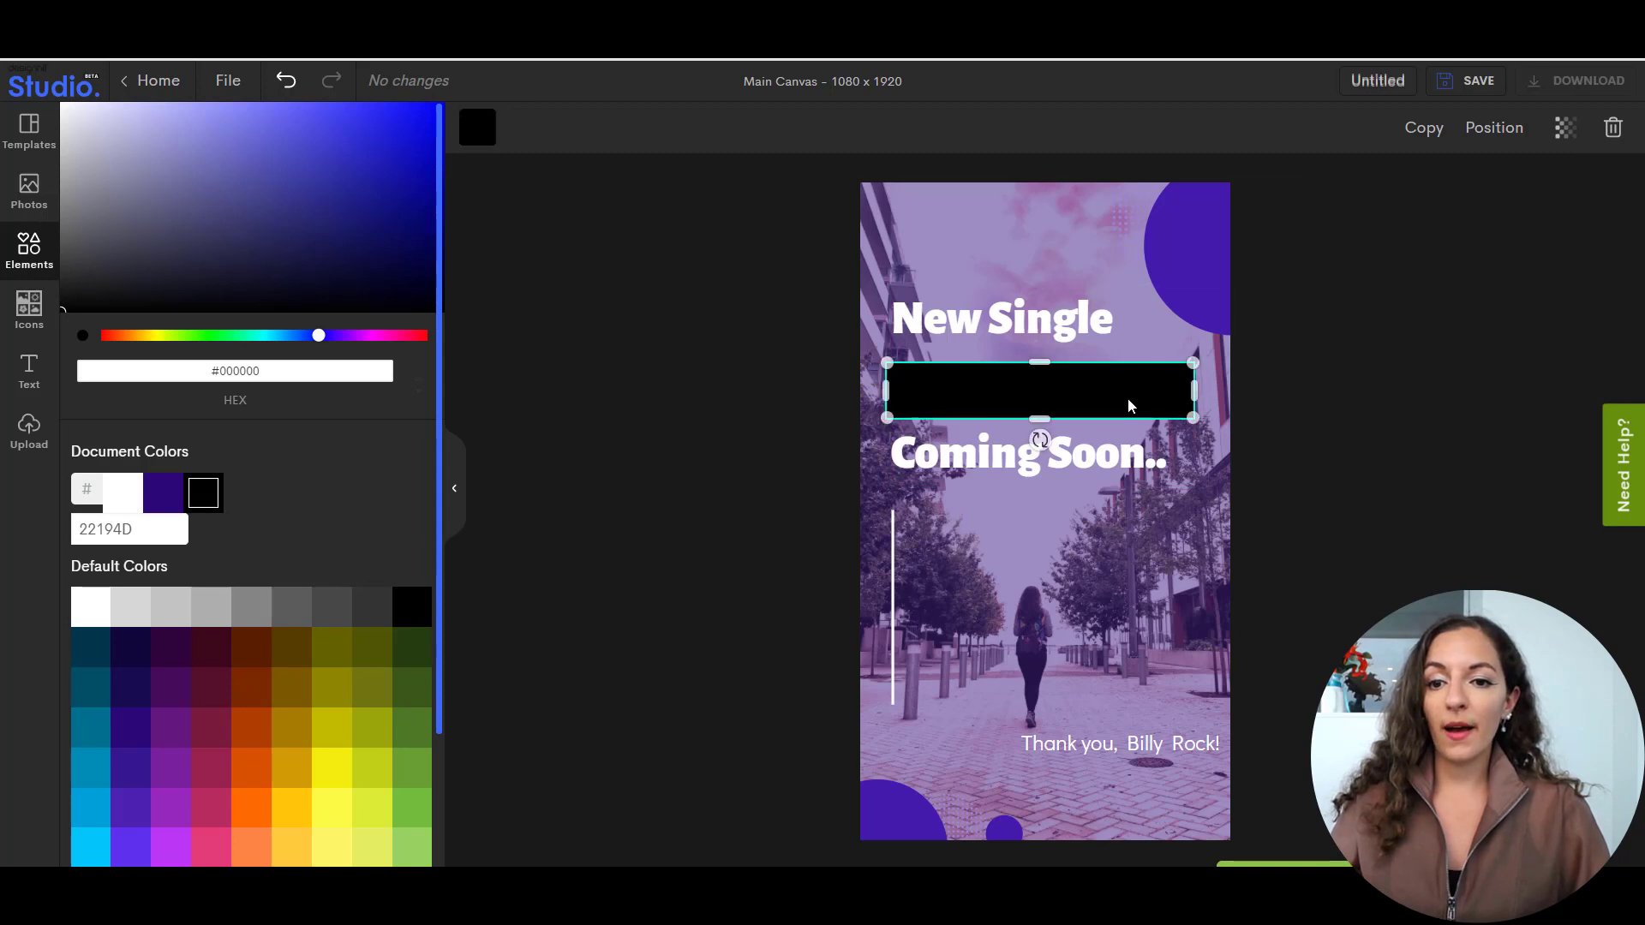
# Send the black bar backward behind the headline text and adjust it to frame the "Into the Blue" line.
pyautogui.click(1502, 139)
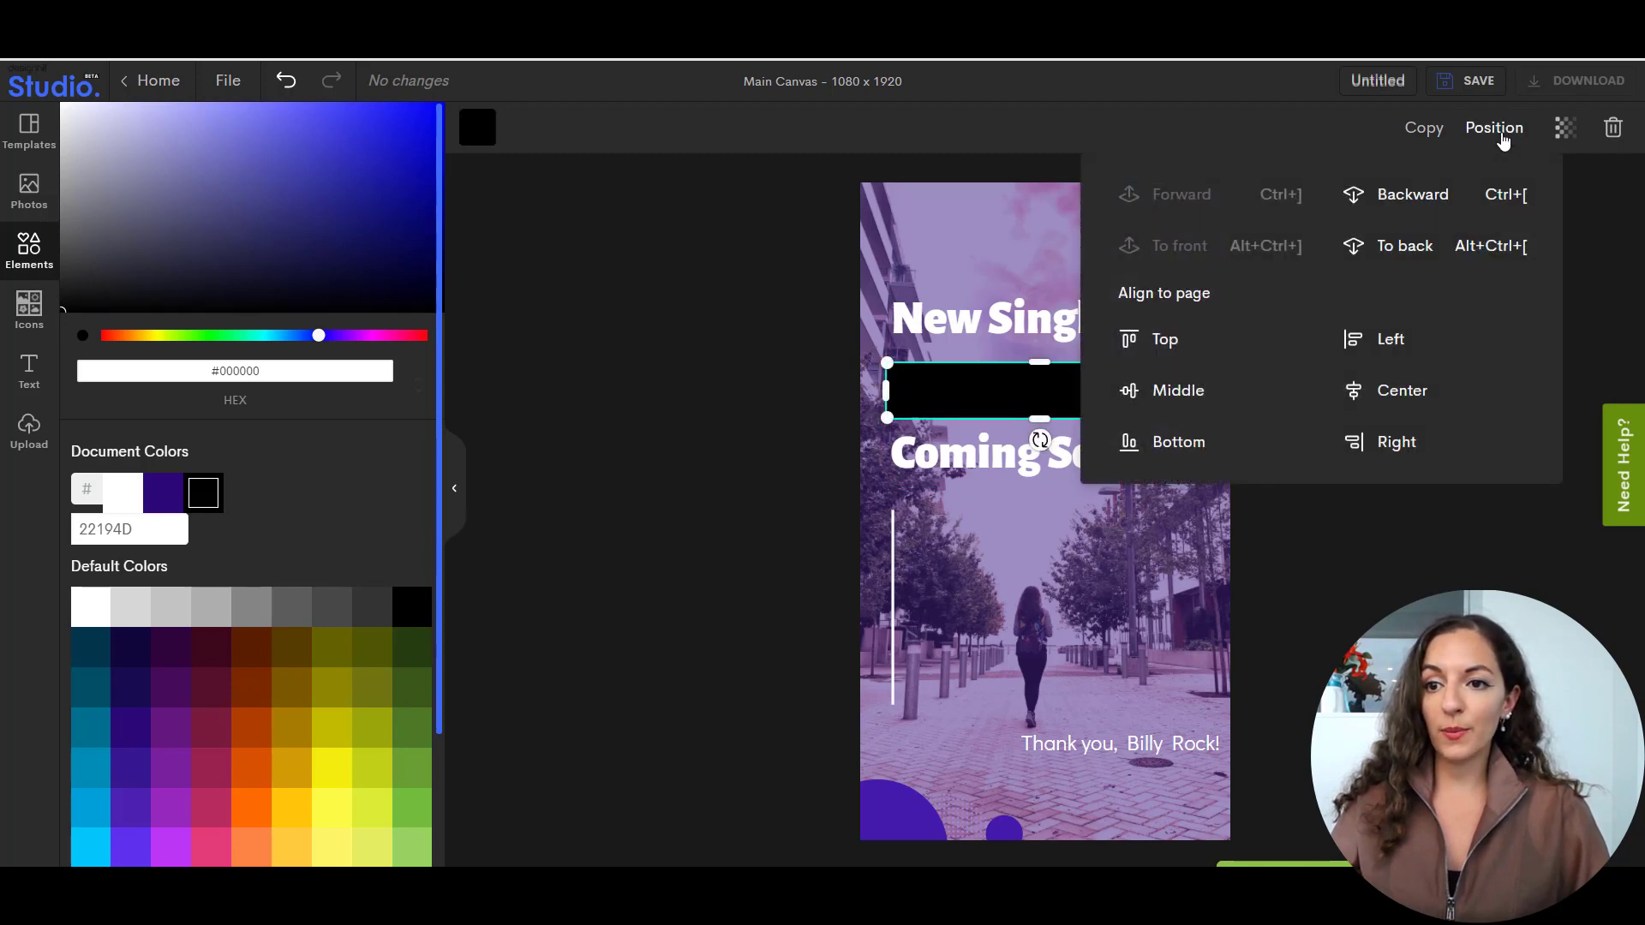
pyautogui.click(1410, 205)
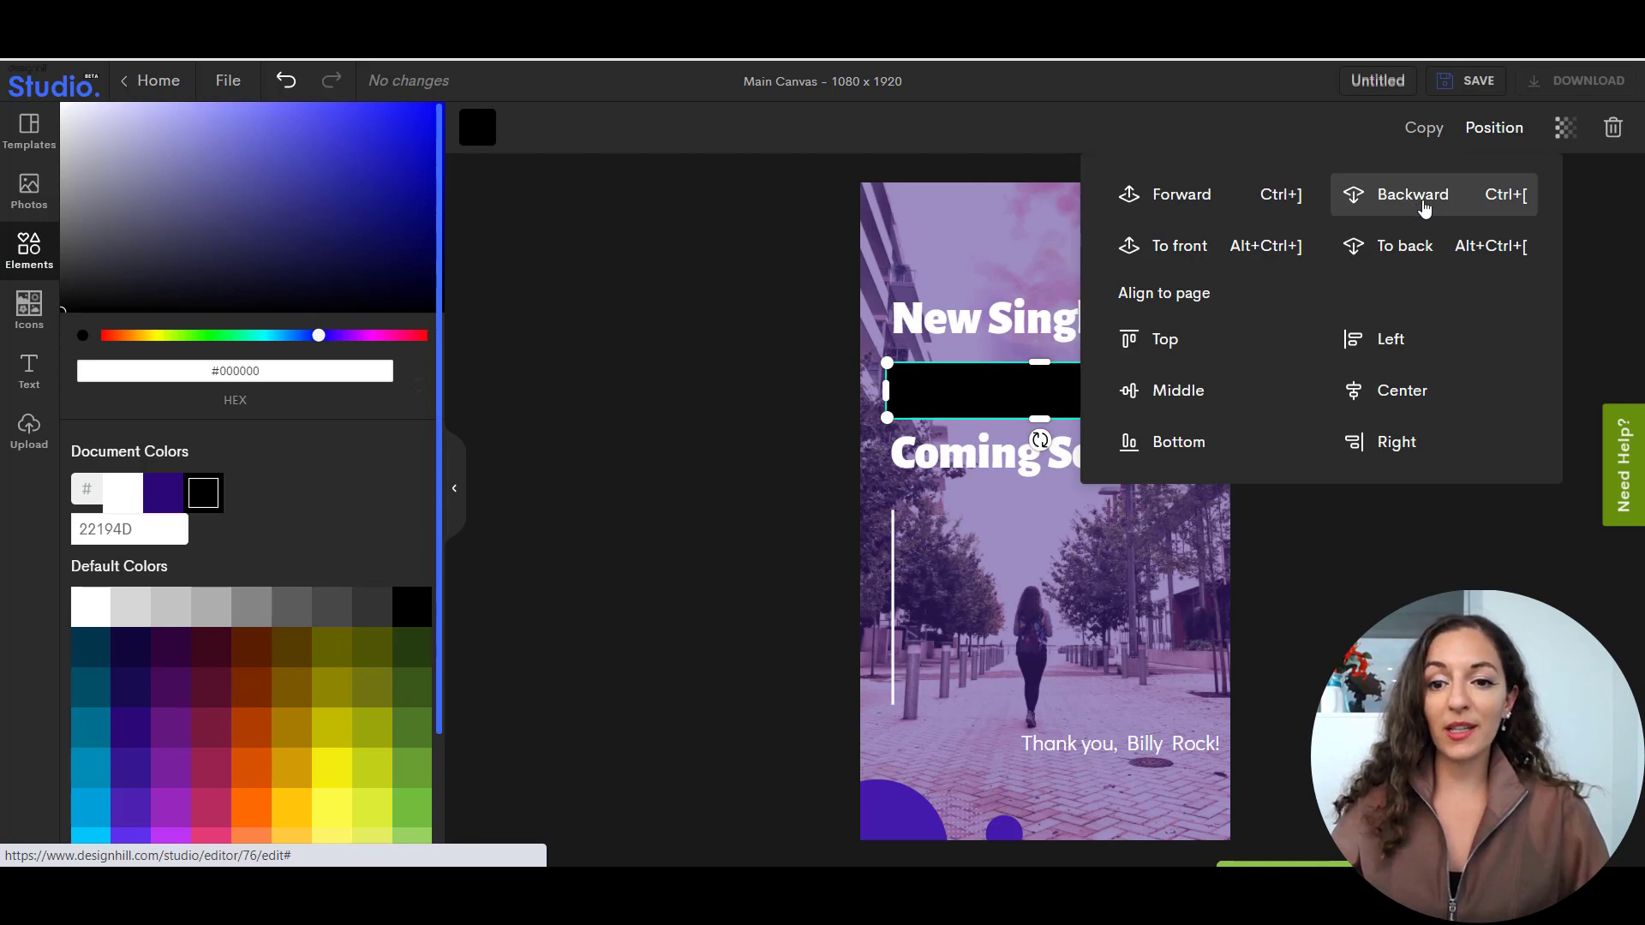
pyautogui.click(1427, 206)
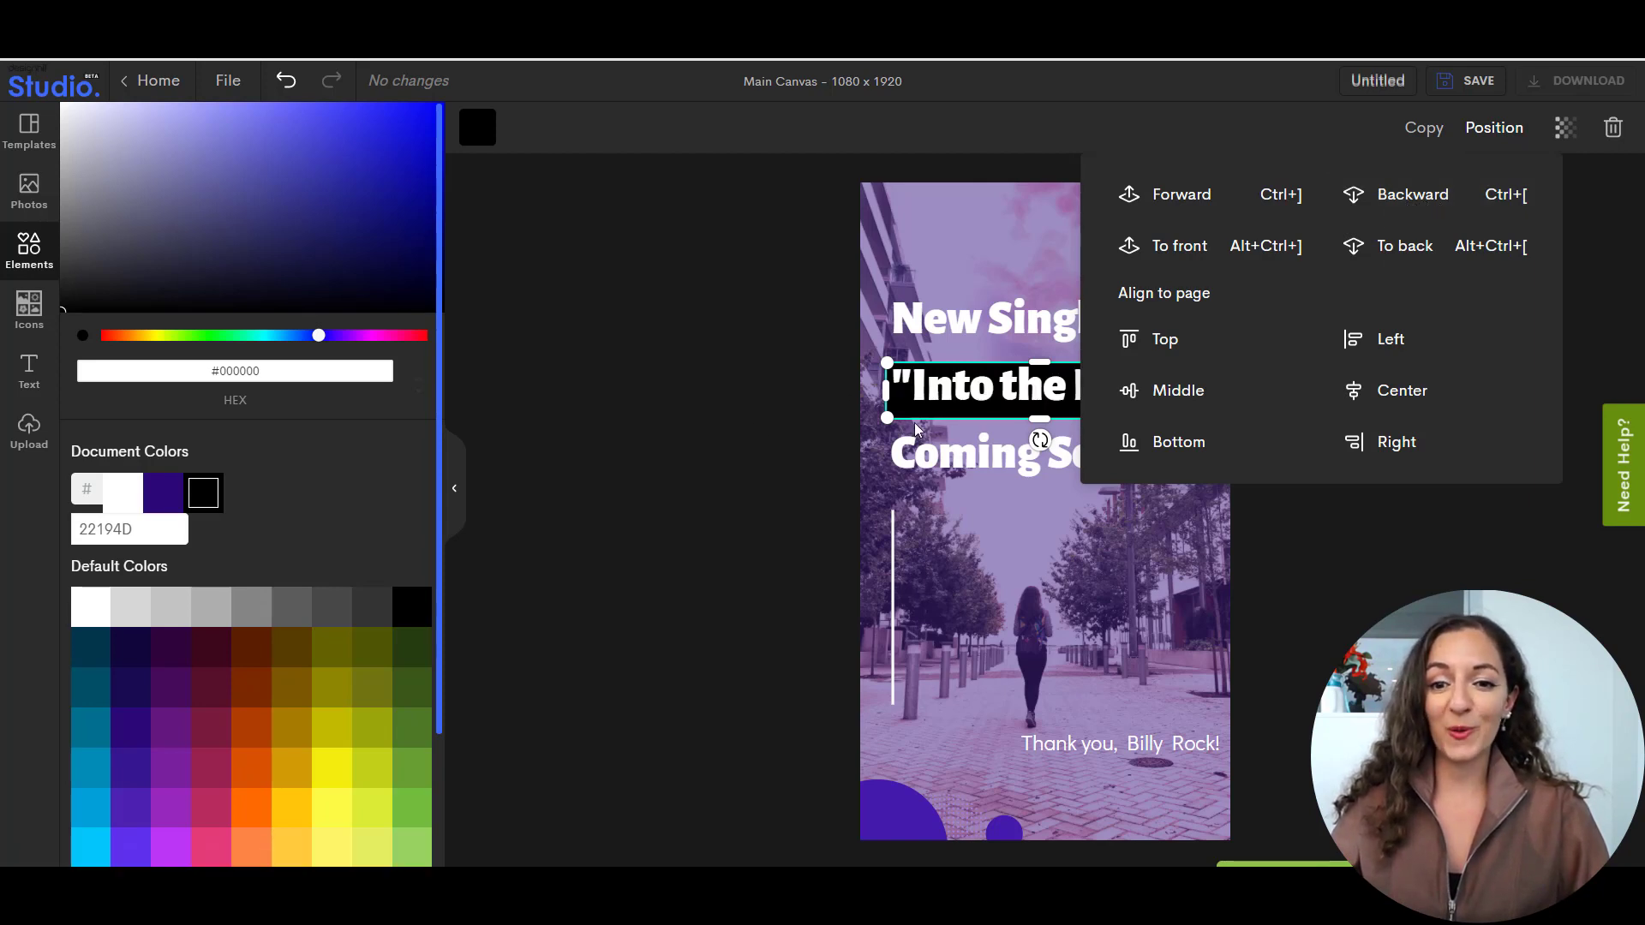
pyautogui.moveTo(888, 415); pyautogui.dragTo(889, 397)
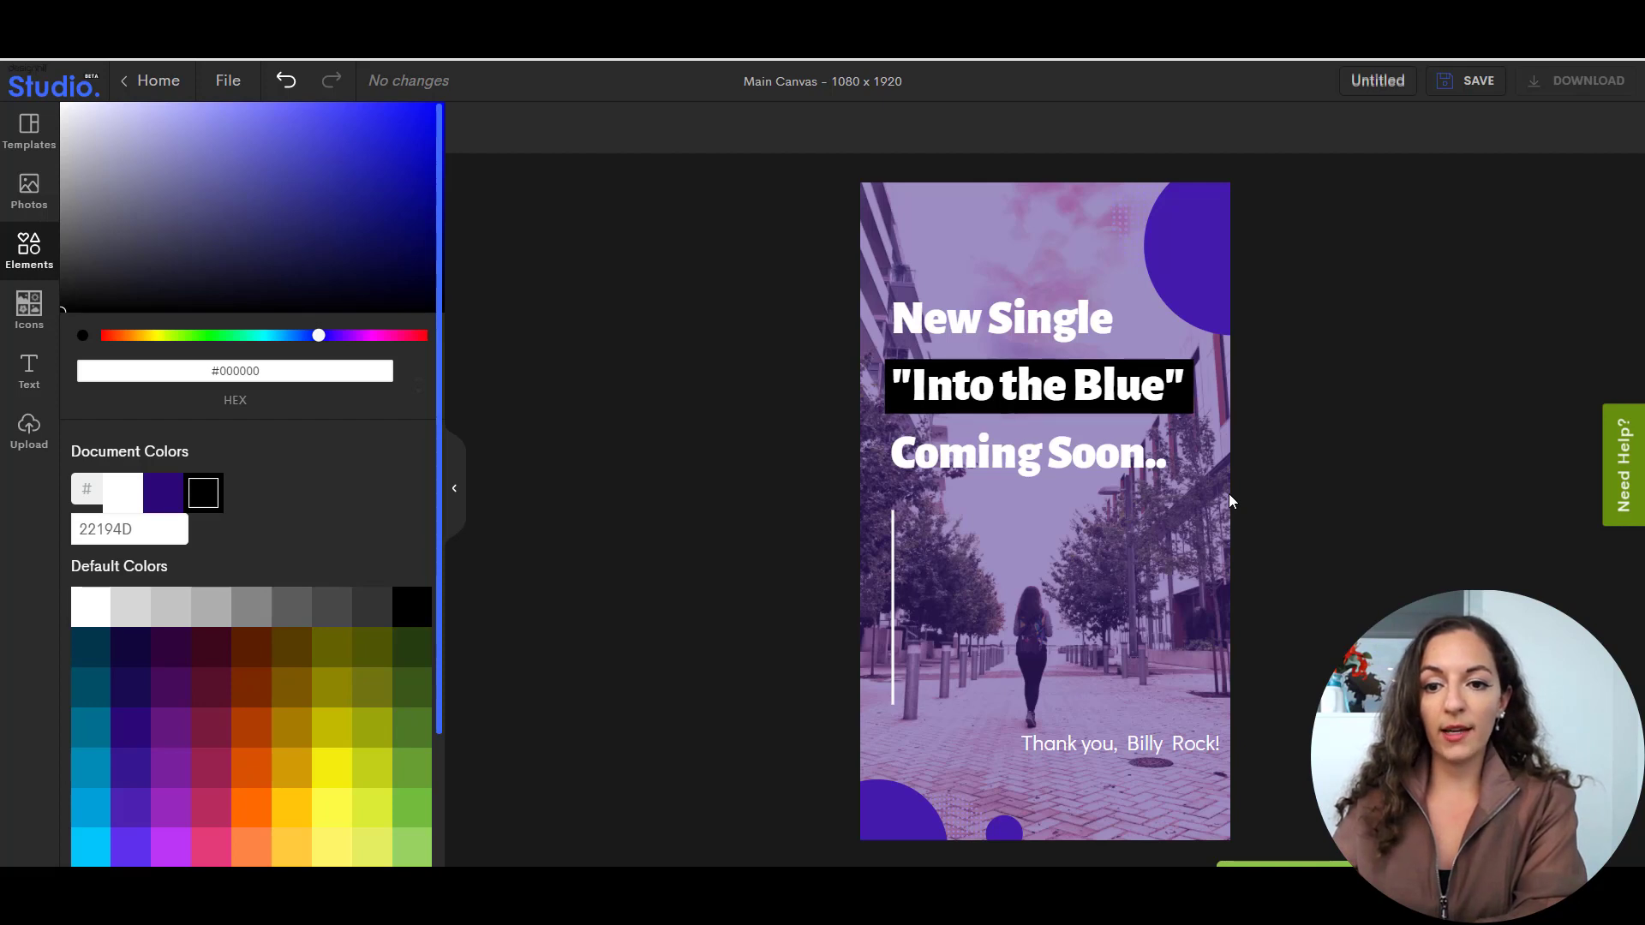
pyautogui.click(1372, 490)
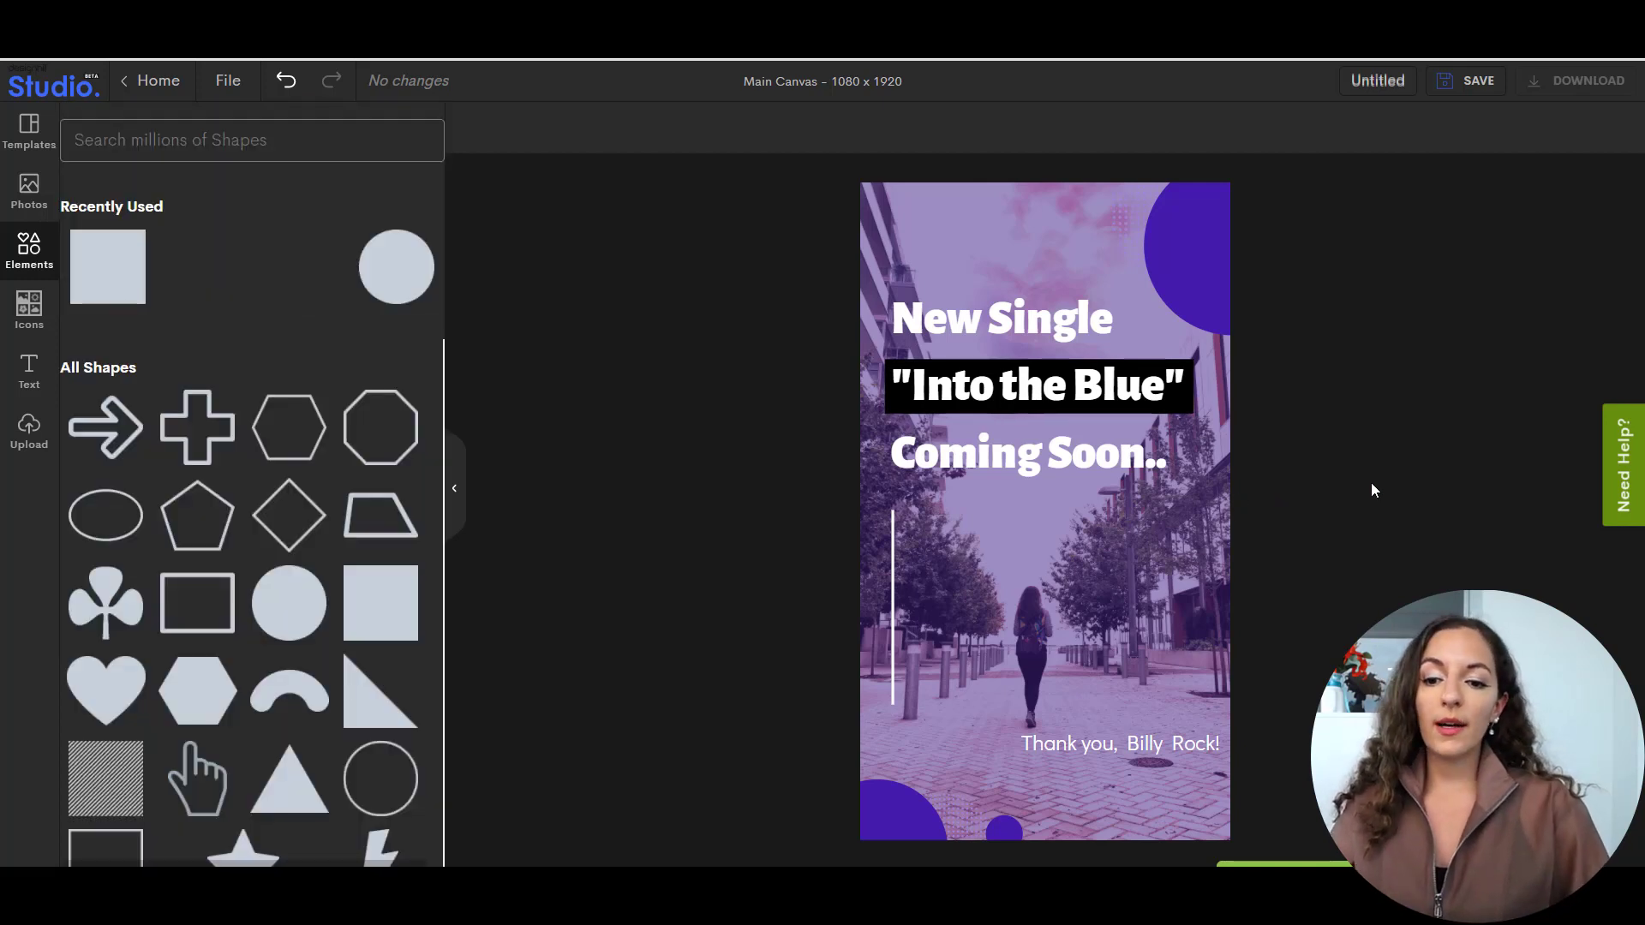
# Change the second color of the dot pattern beside the upper-right circle to black (#000000).
pyautogui.click(1125, 216)
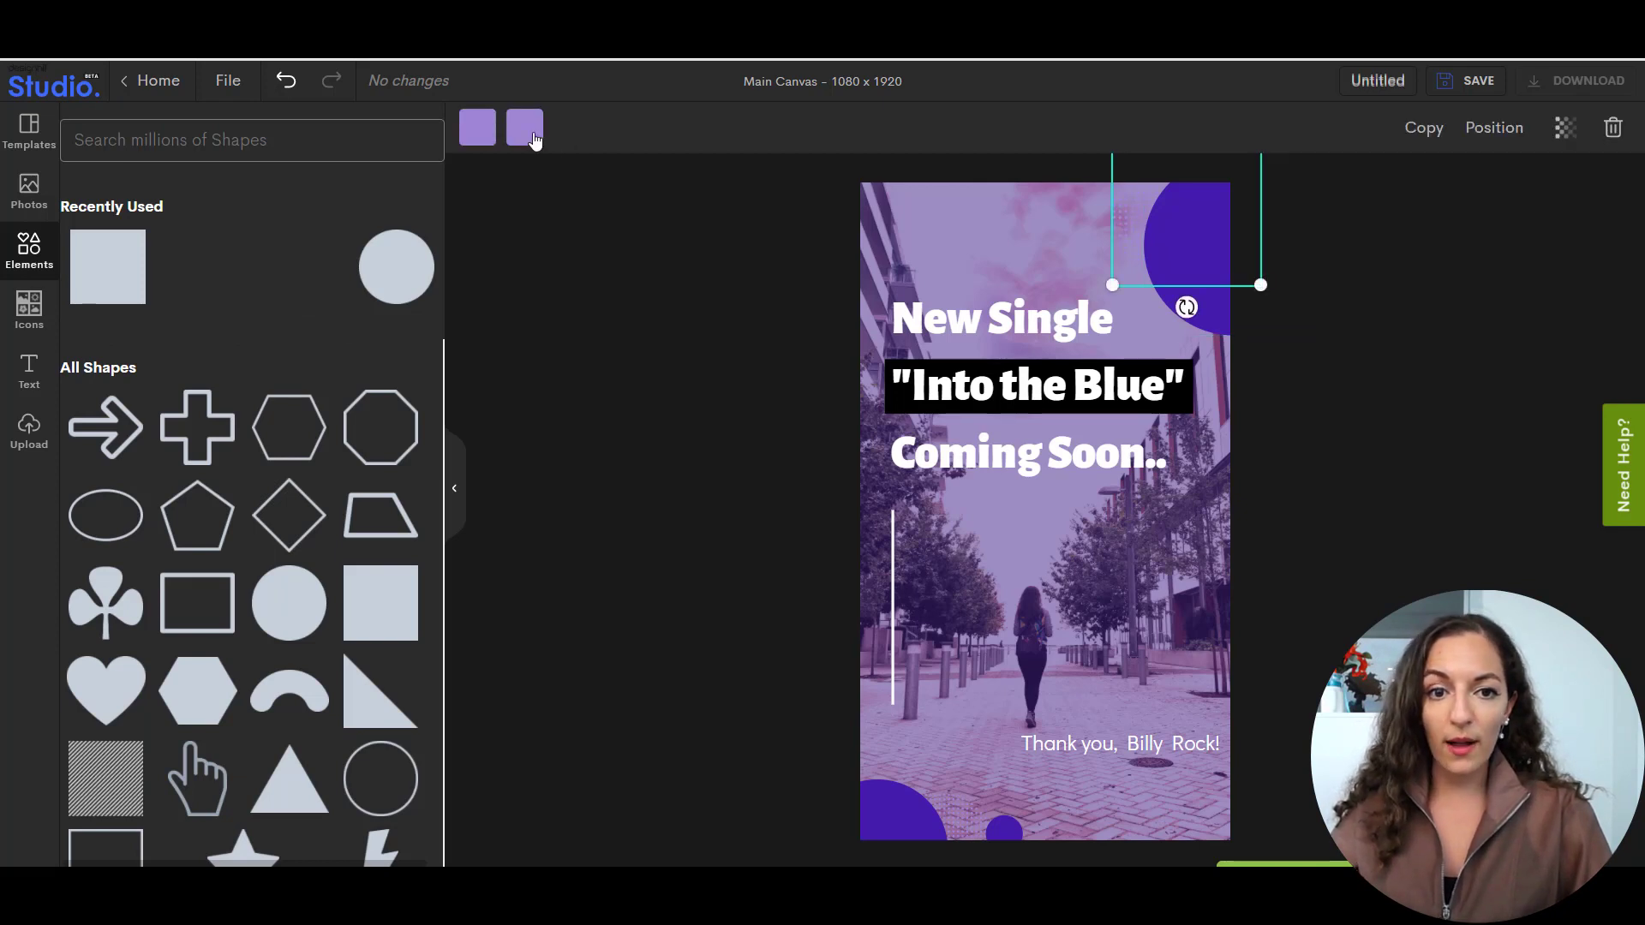
pyautogui.click(525, 129)
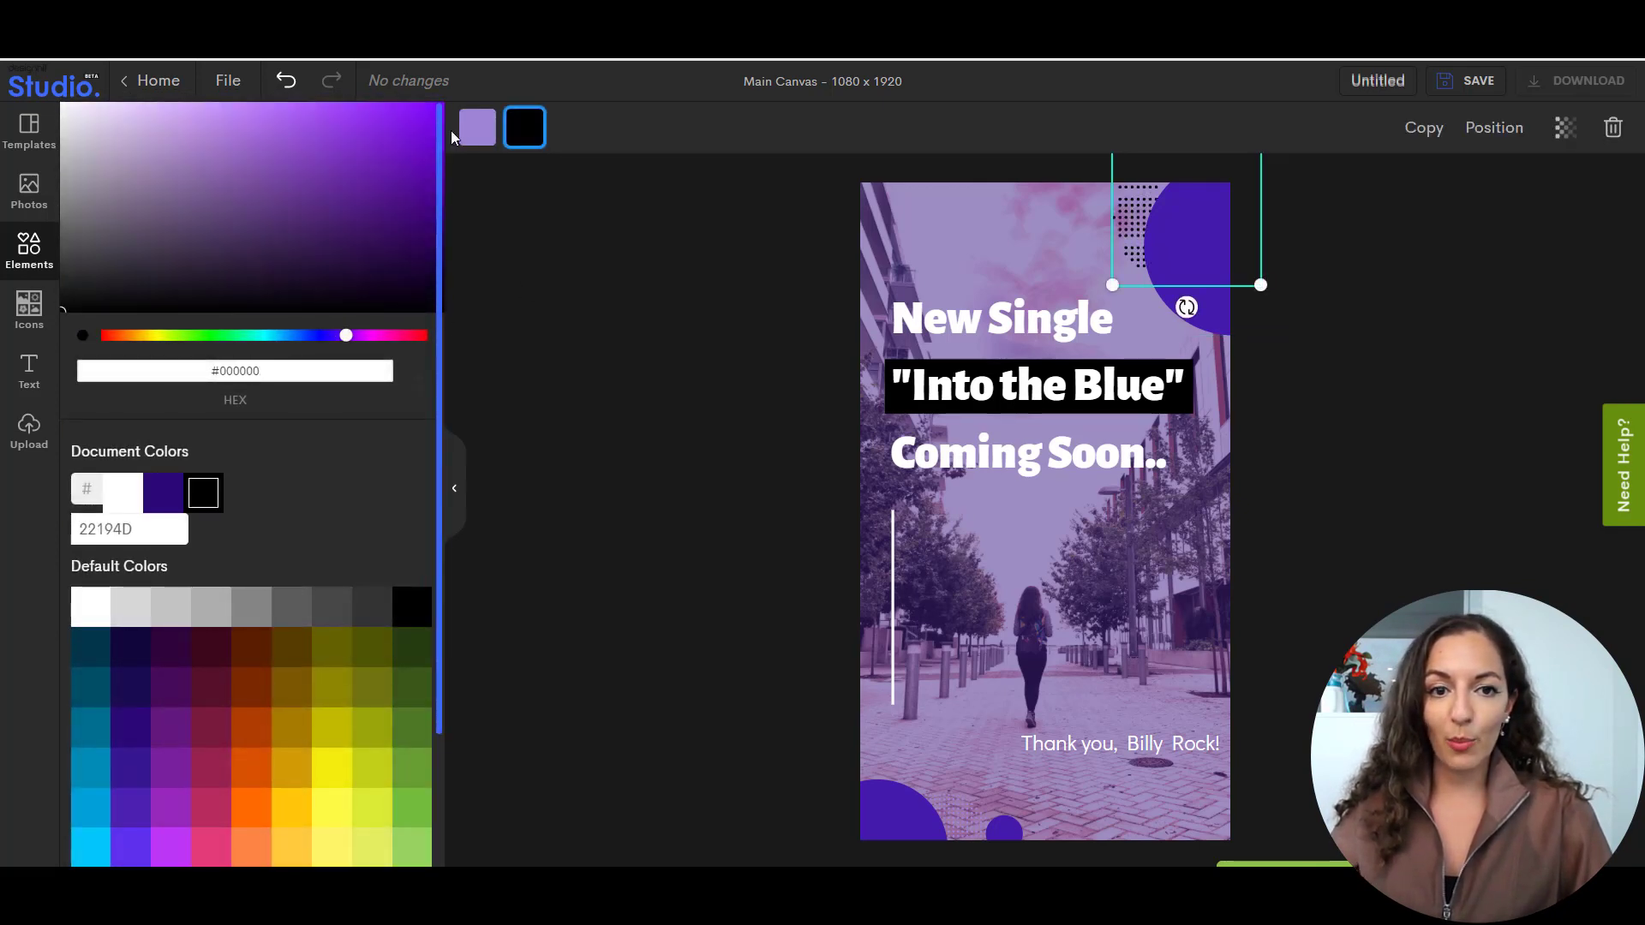
# Change the upper-right dot pattern's first color and both colors of the dot pattern between the lower circles to black (#000000).
pyautogui.click(478, 129)
pyautogui.moveTo(342, 242); pyautogui.dragTo(448, 316)
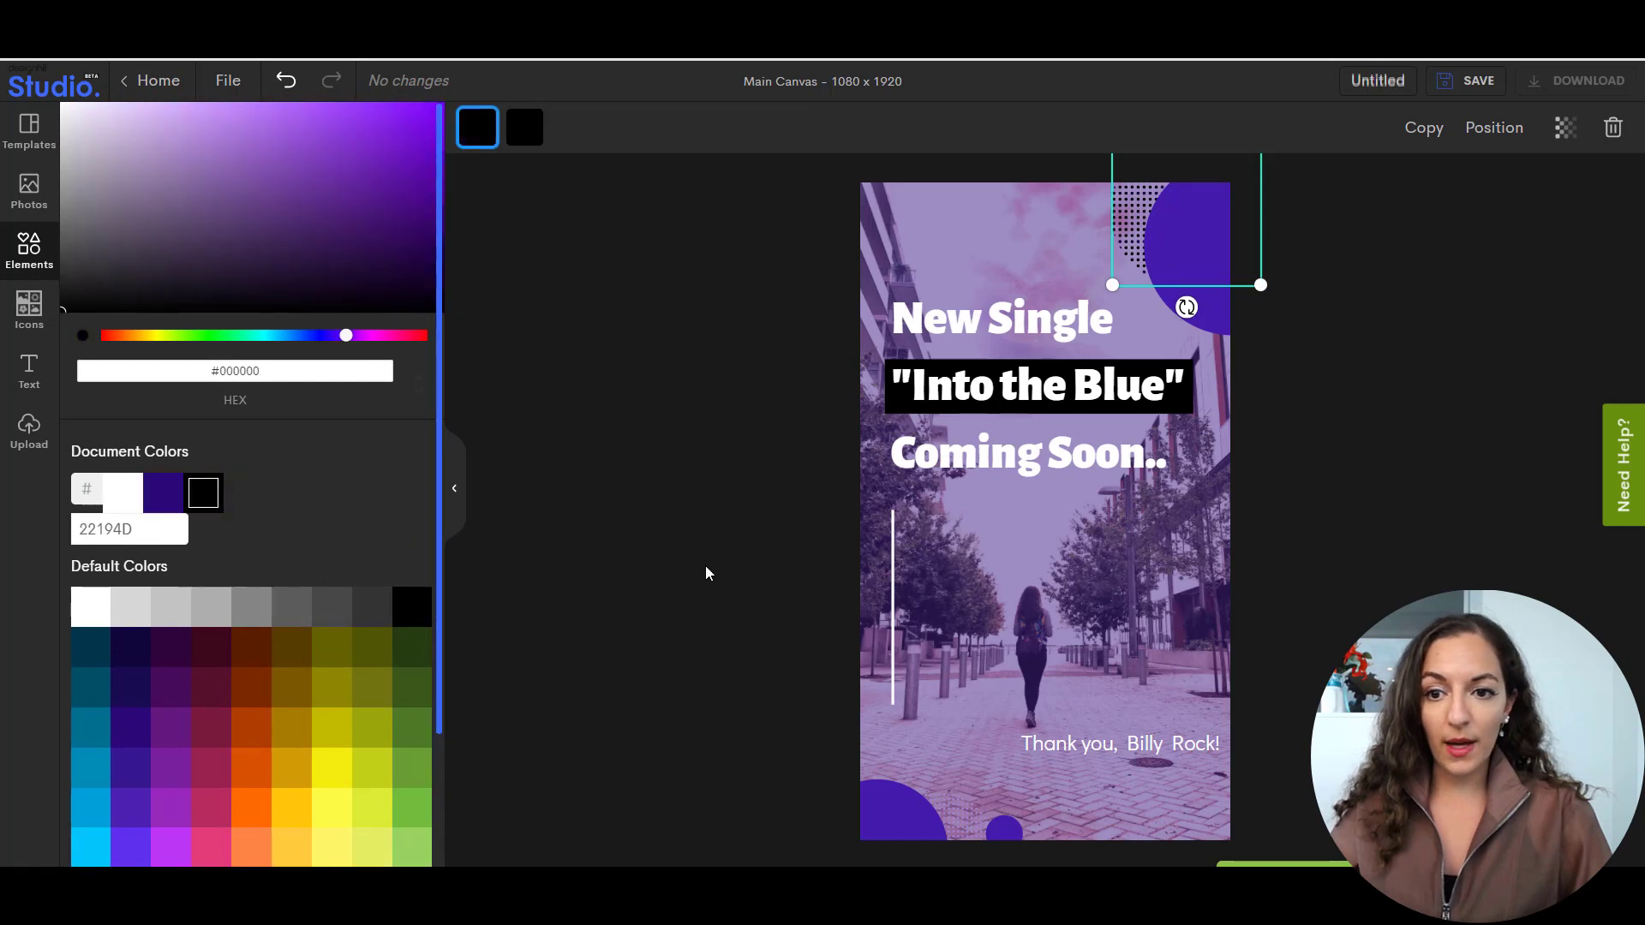
pyautogui.click(960, 806)
pyautogui.click(525, 128)
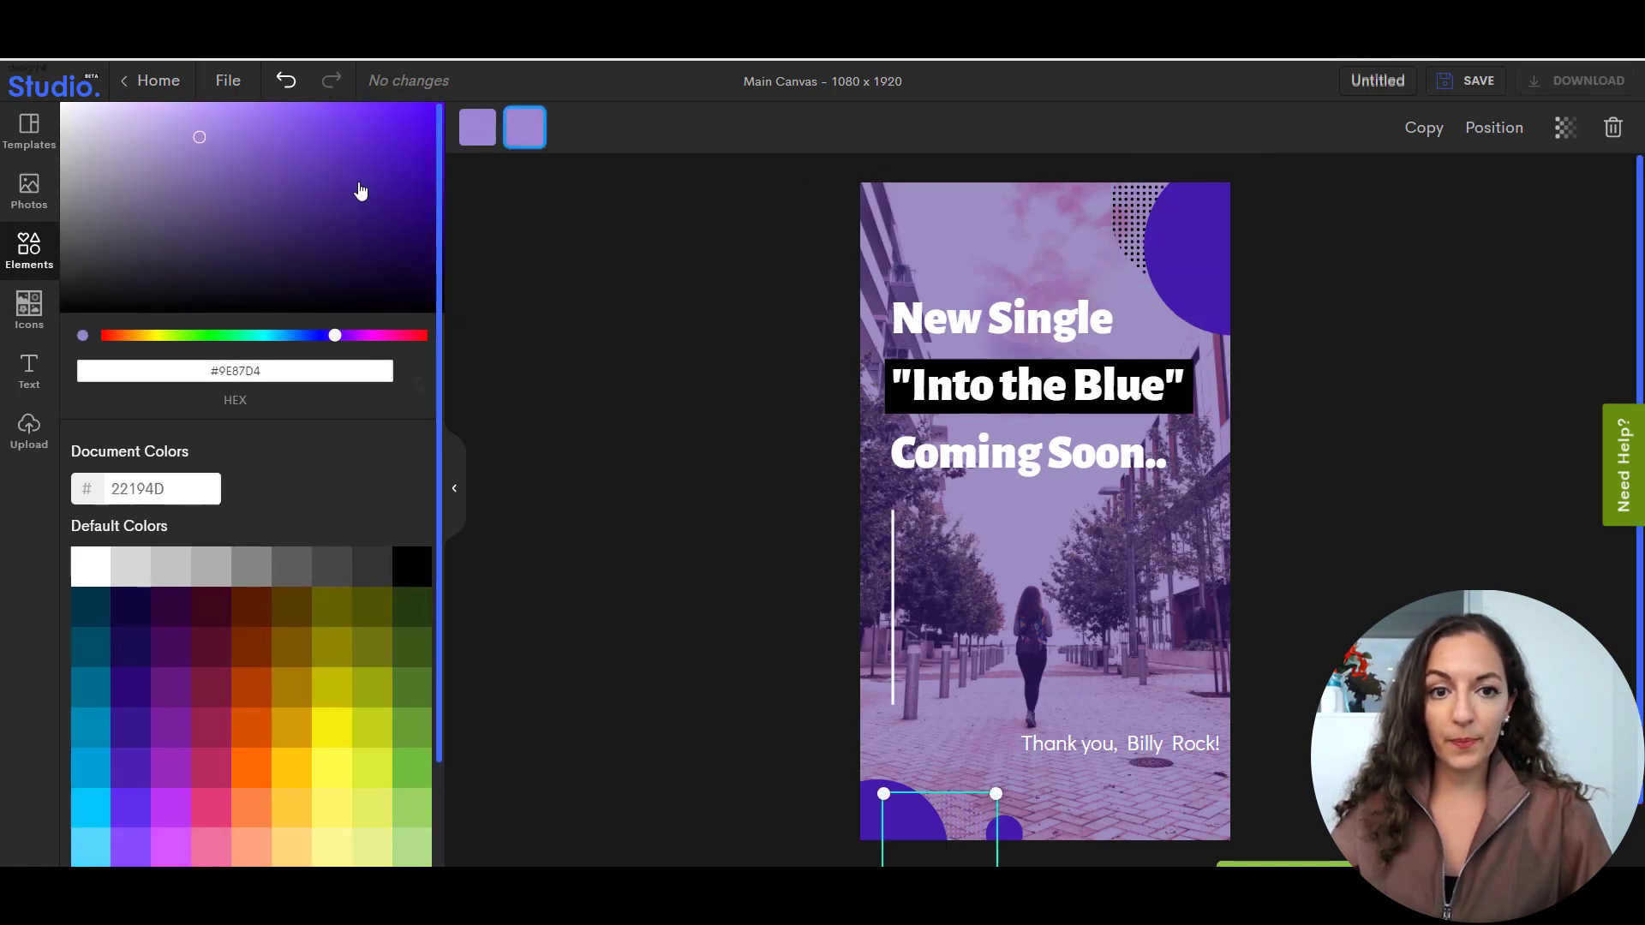
pyautogui.moveTo(361, 190); pyautogui.dragTo(433, 323)
pyautogui.click(477, 129)
pyautogui.click(792, 437)
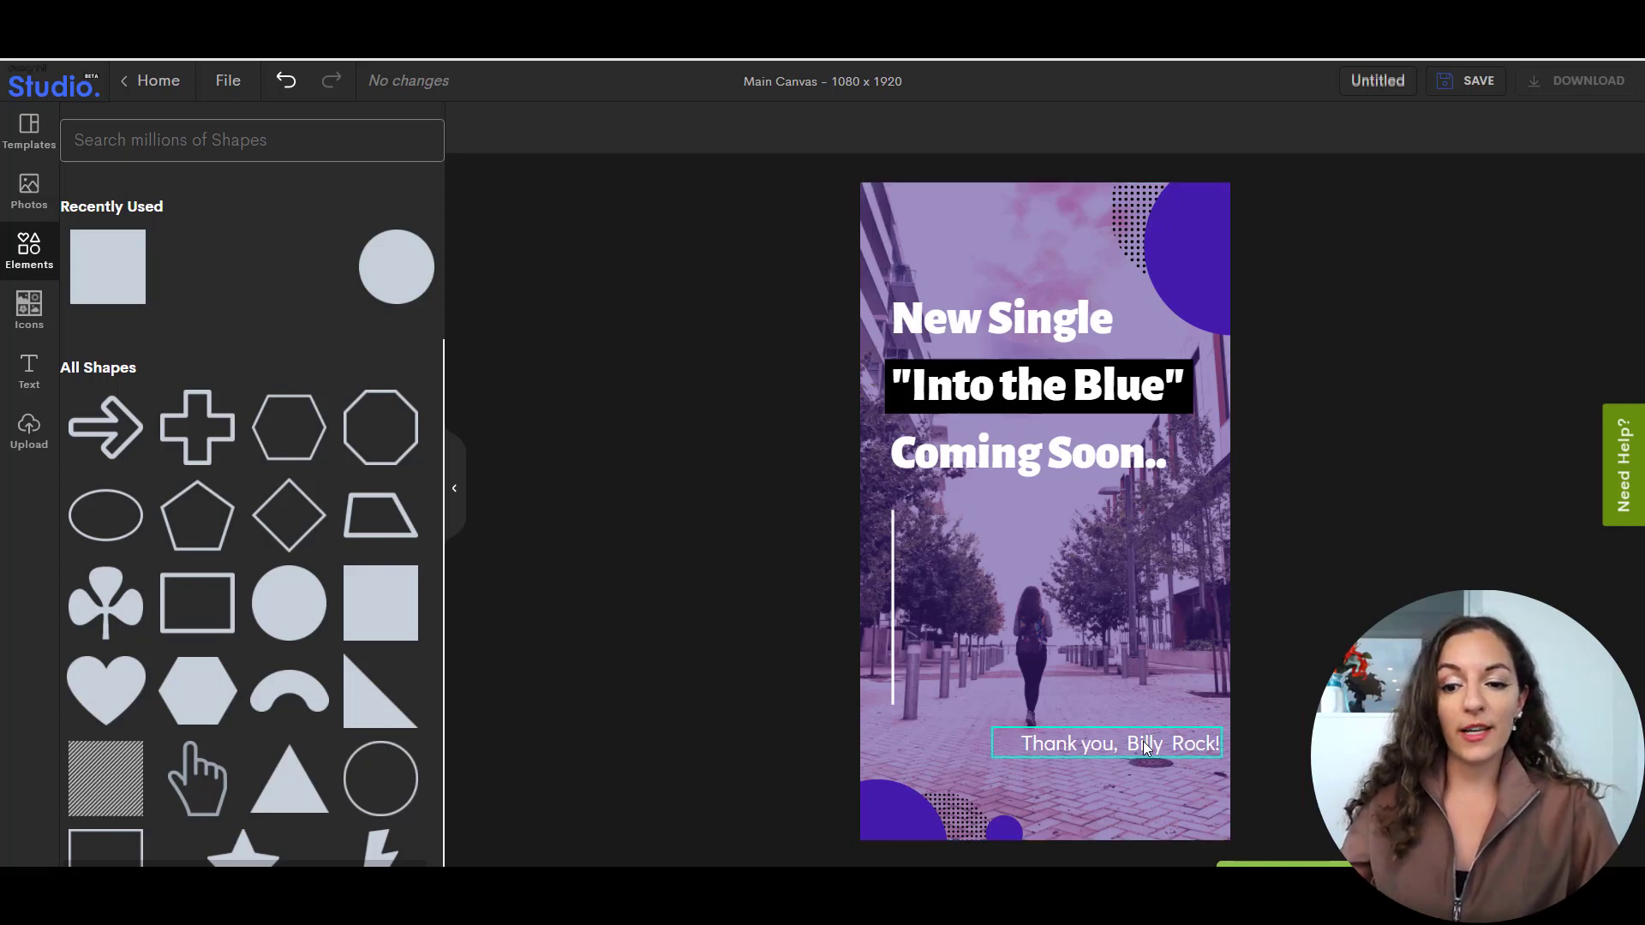
# Delete the small thank-you text line near the bottom of the story and save the design.
pyautogui.moveTo(1143, 742); pyautogui.dragTo(1066, 747)
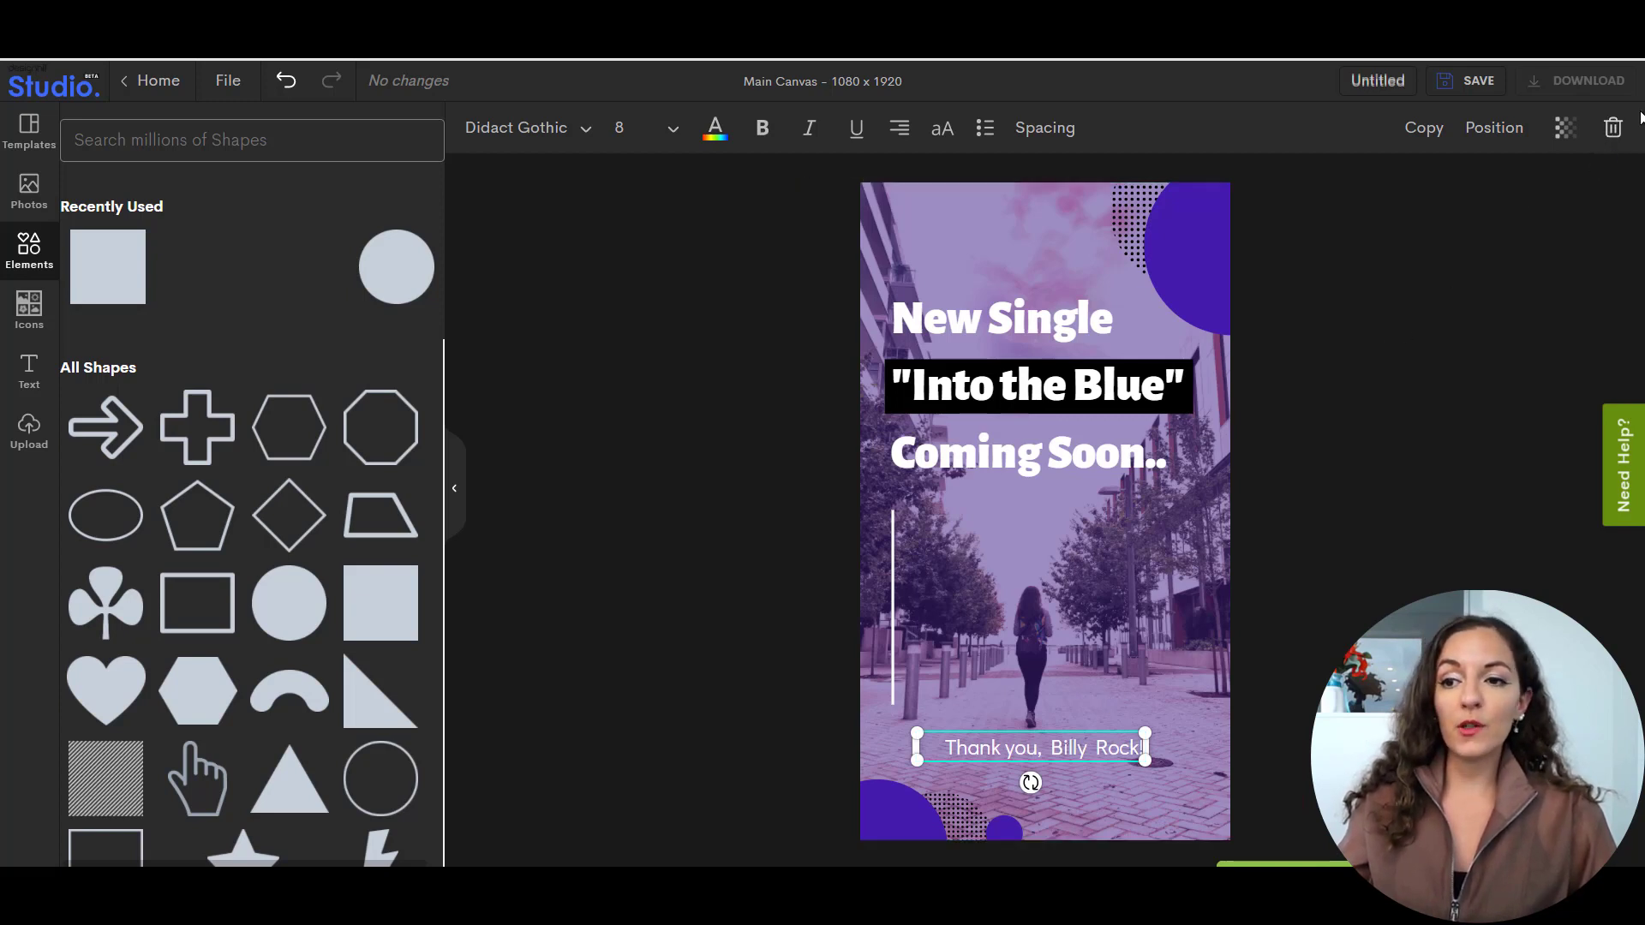
pyautogui.click(1614, 130)
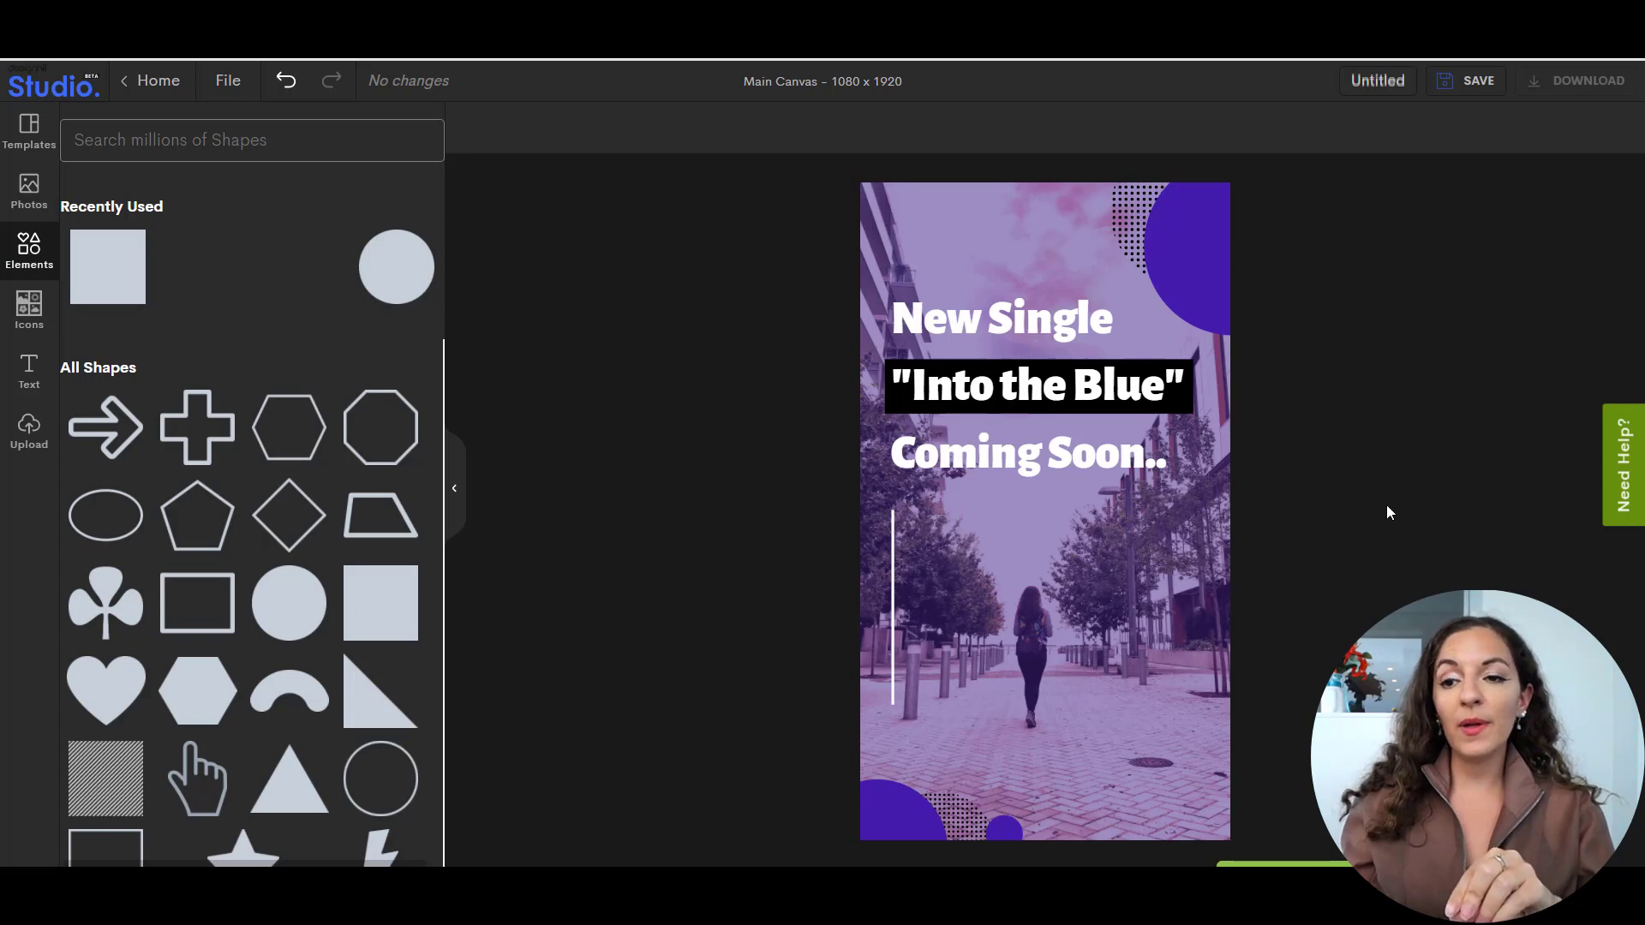
pyautogui.click(1470, 90)
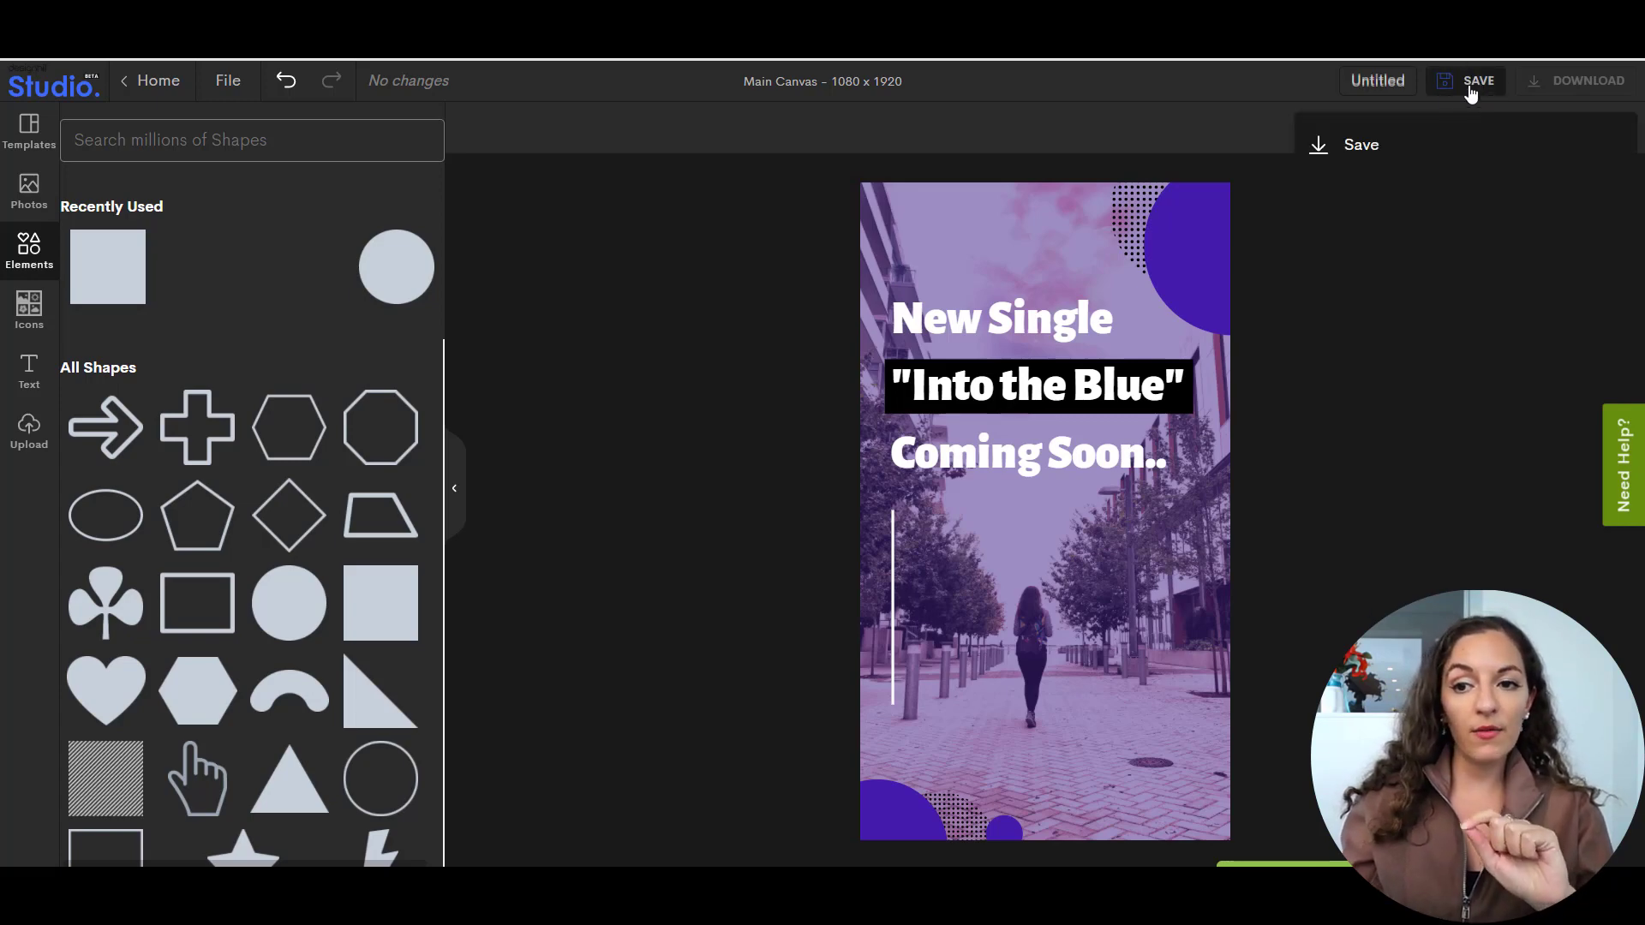
pyautogui.click(1350, 151)
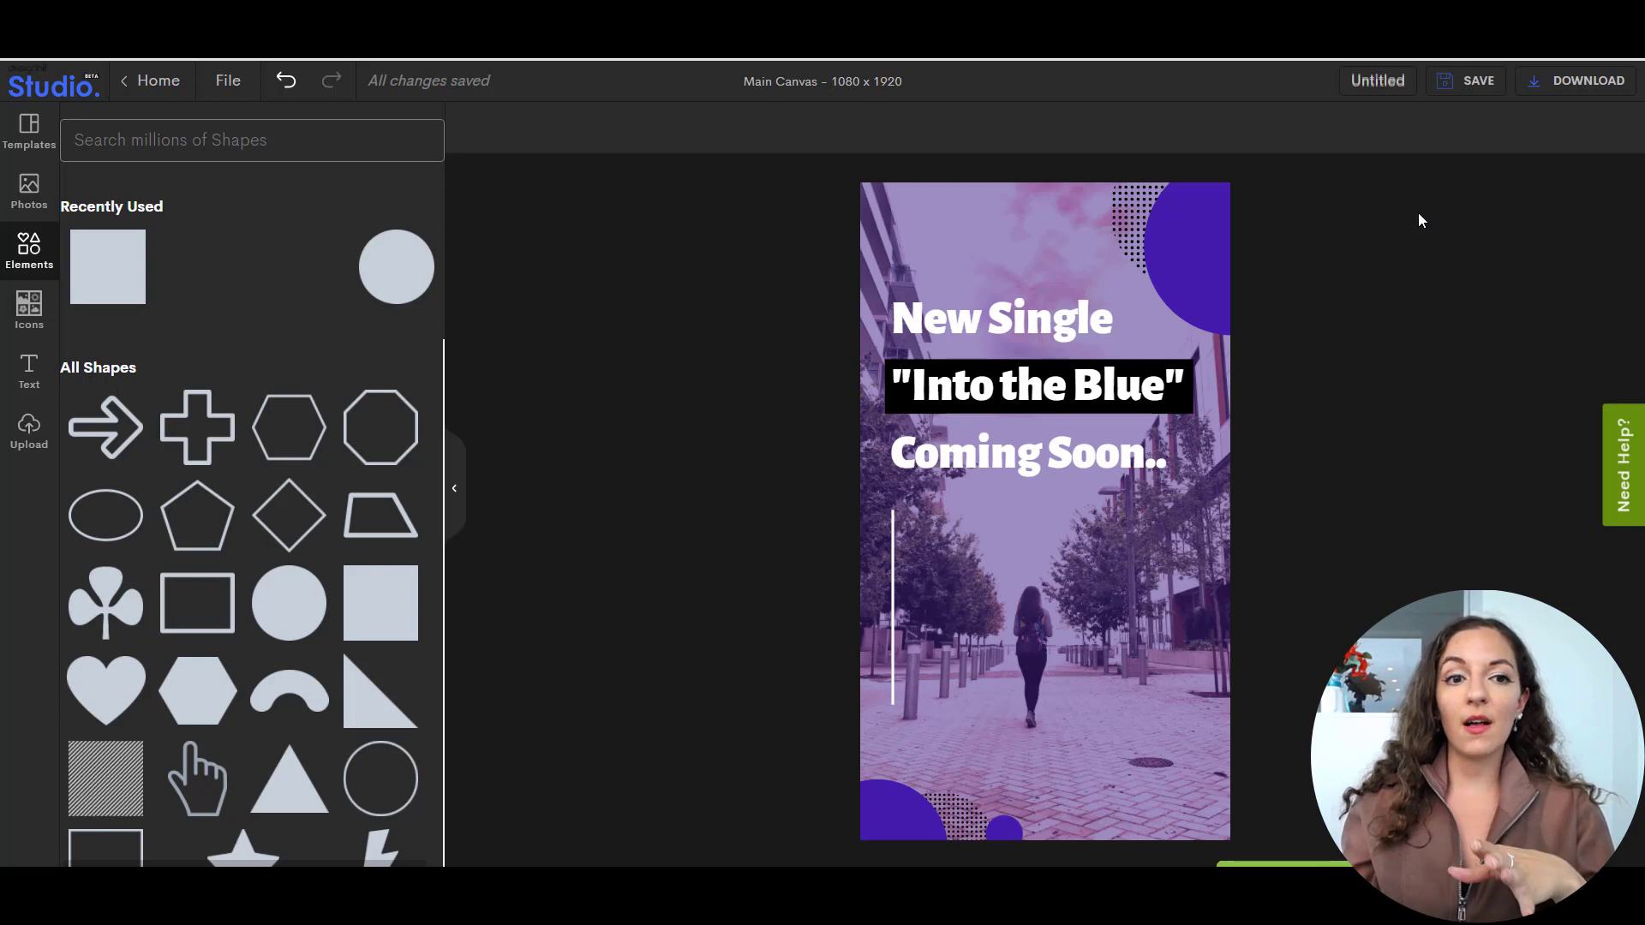
# Download the story as a PNG file and open the downloaded image.
pyautogui.click(1598, 88)
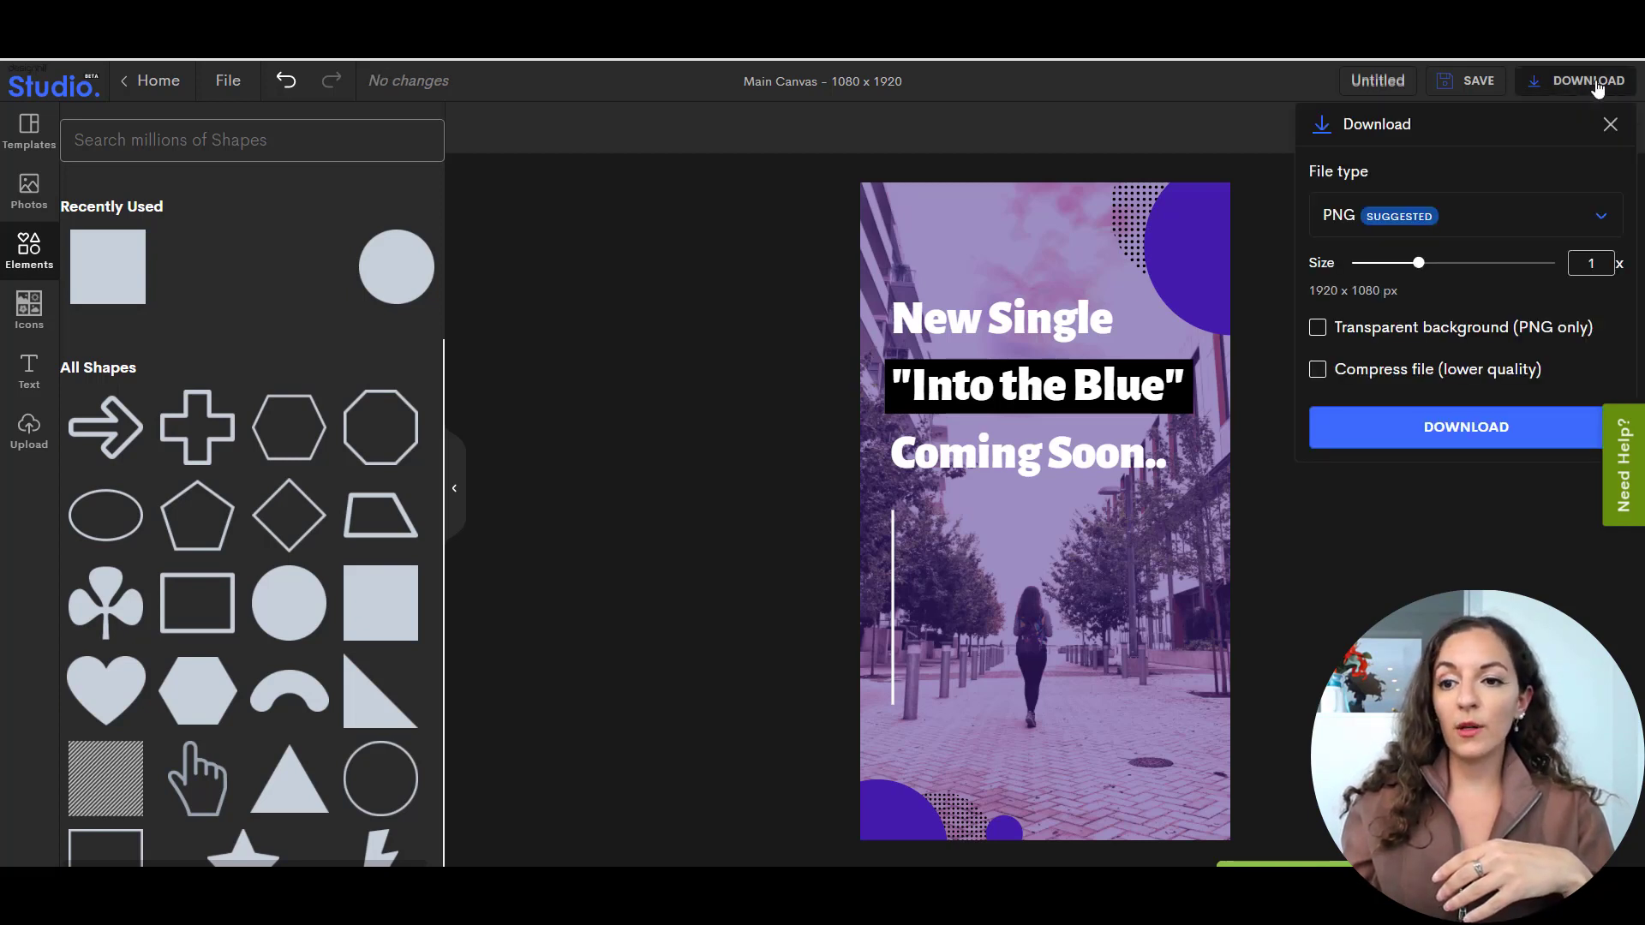
pyautogui.click(1517, 227)
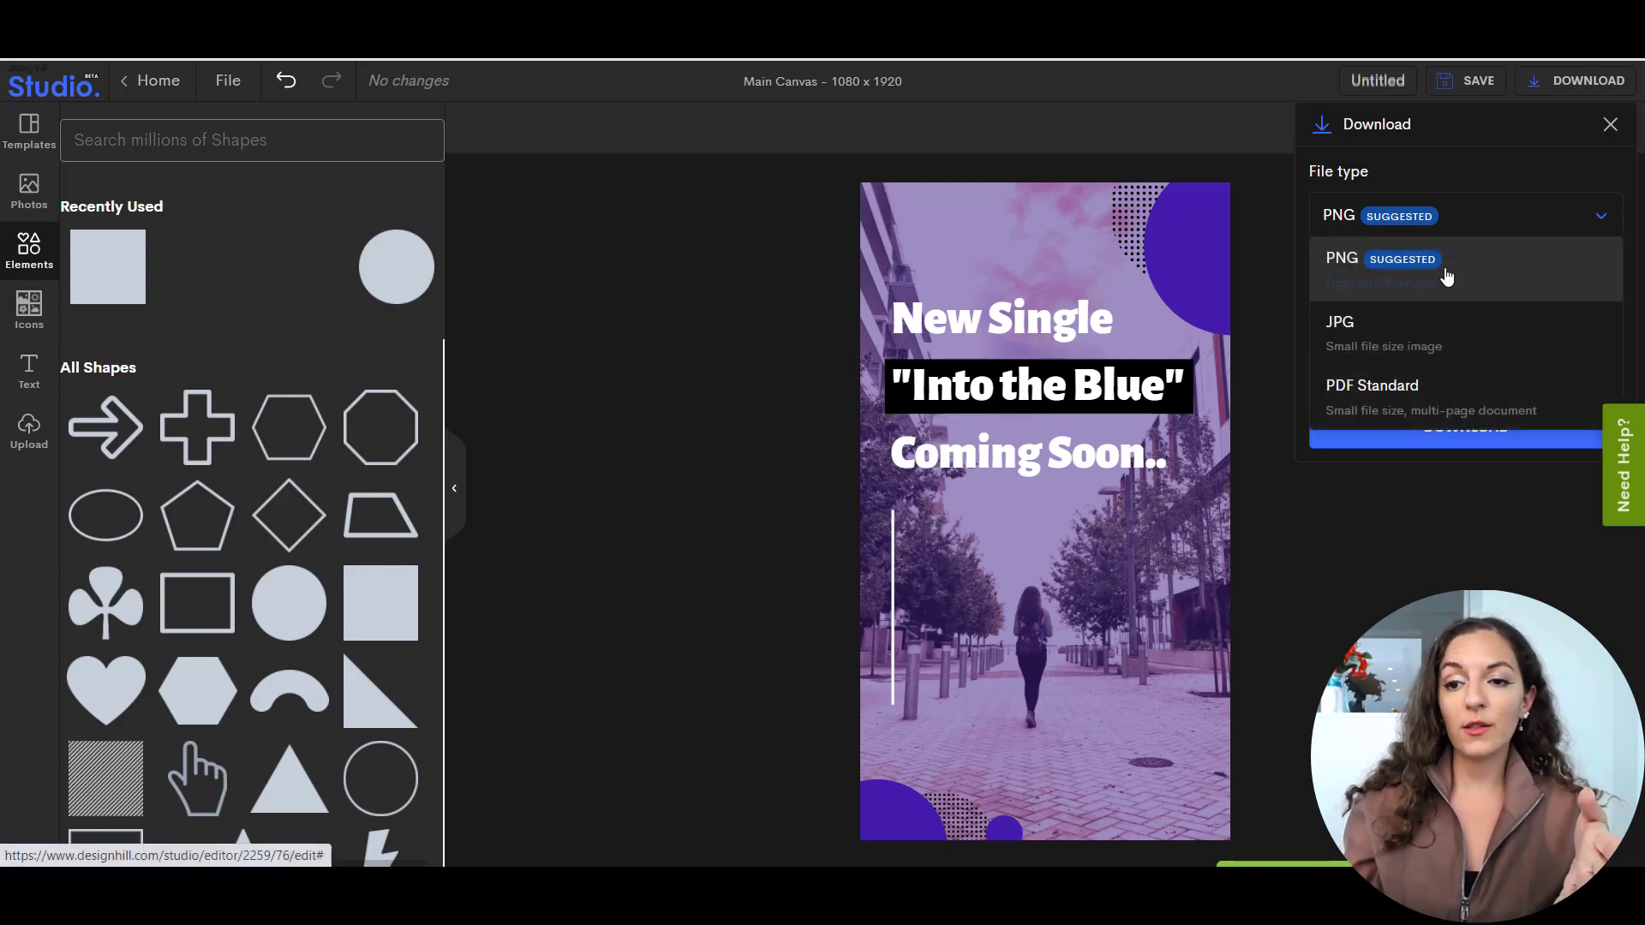
pyautogui.click(1445, 274)
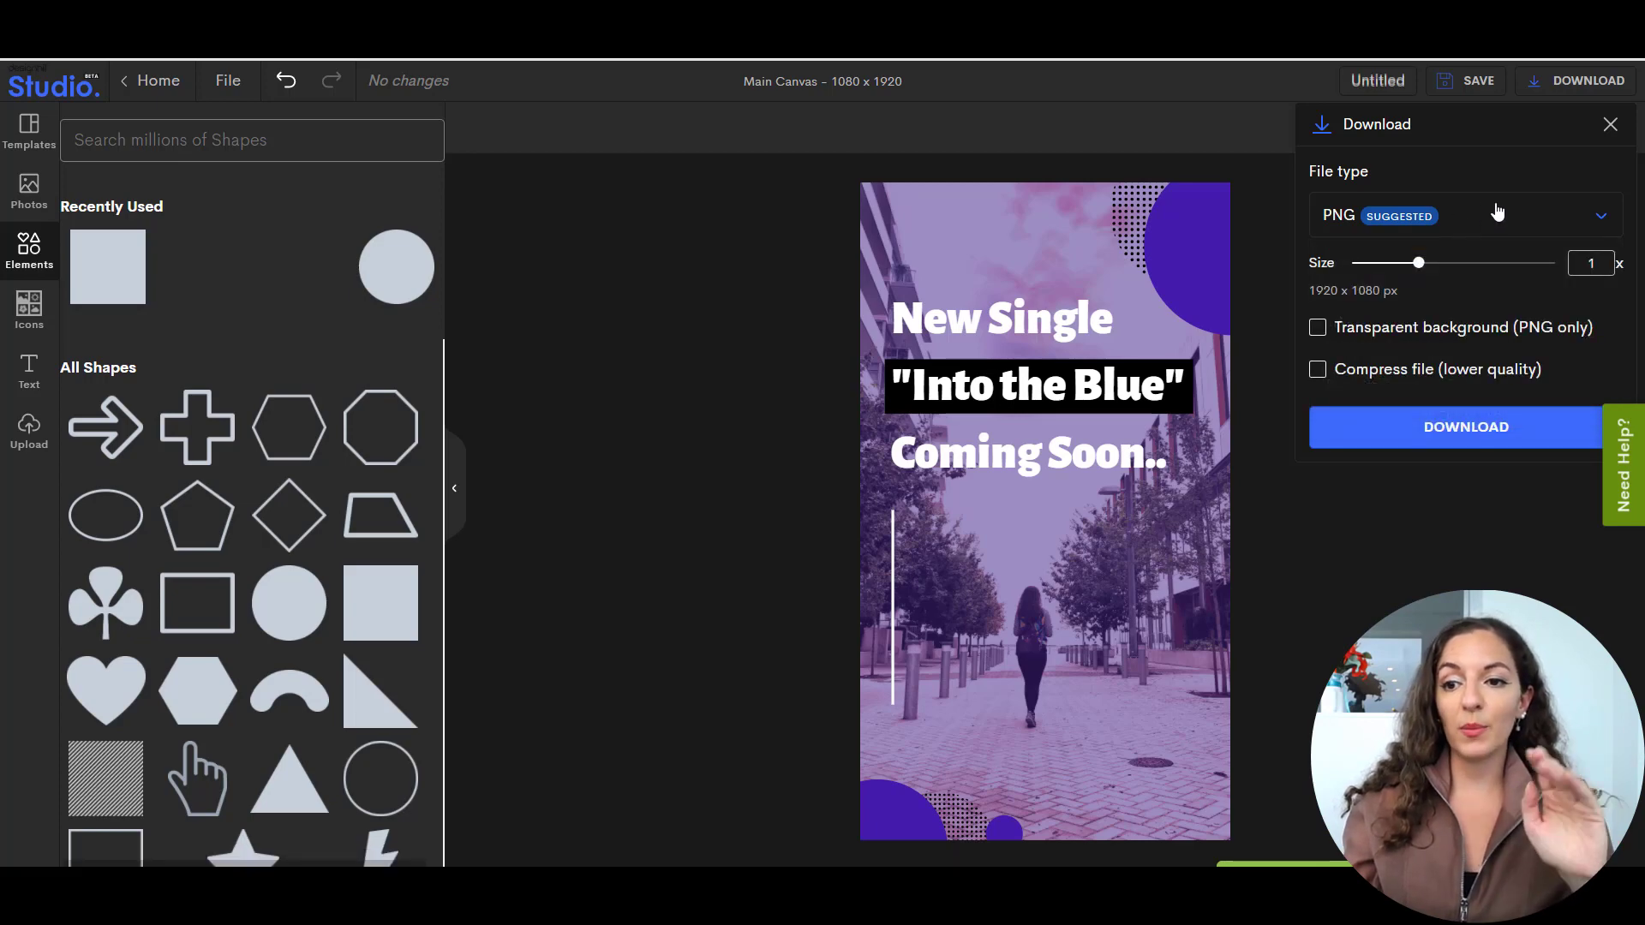
pyautogui.click(1446, 437)
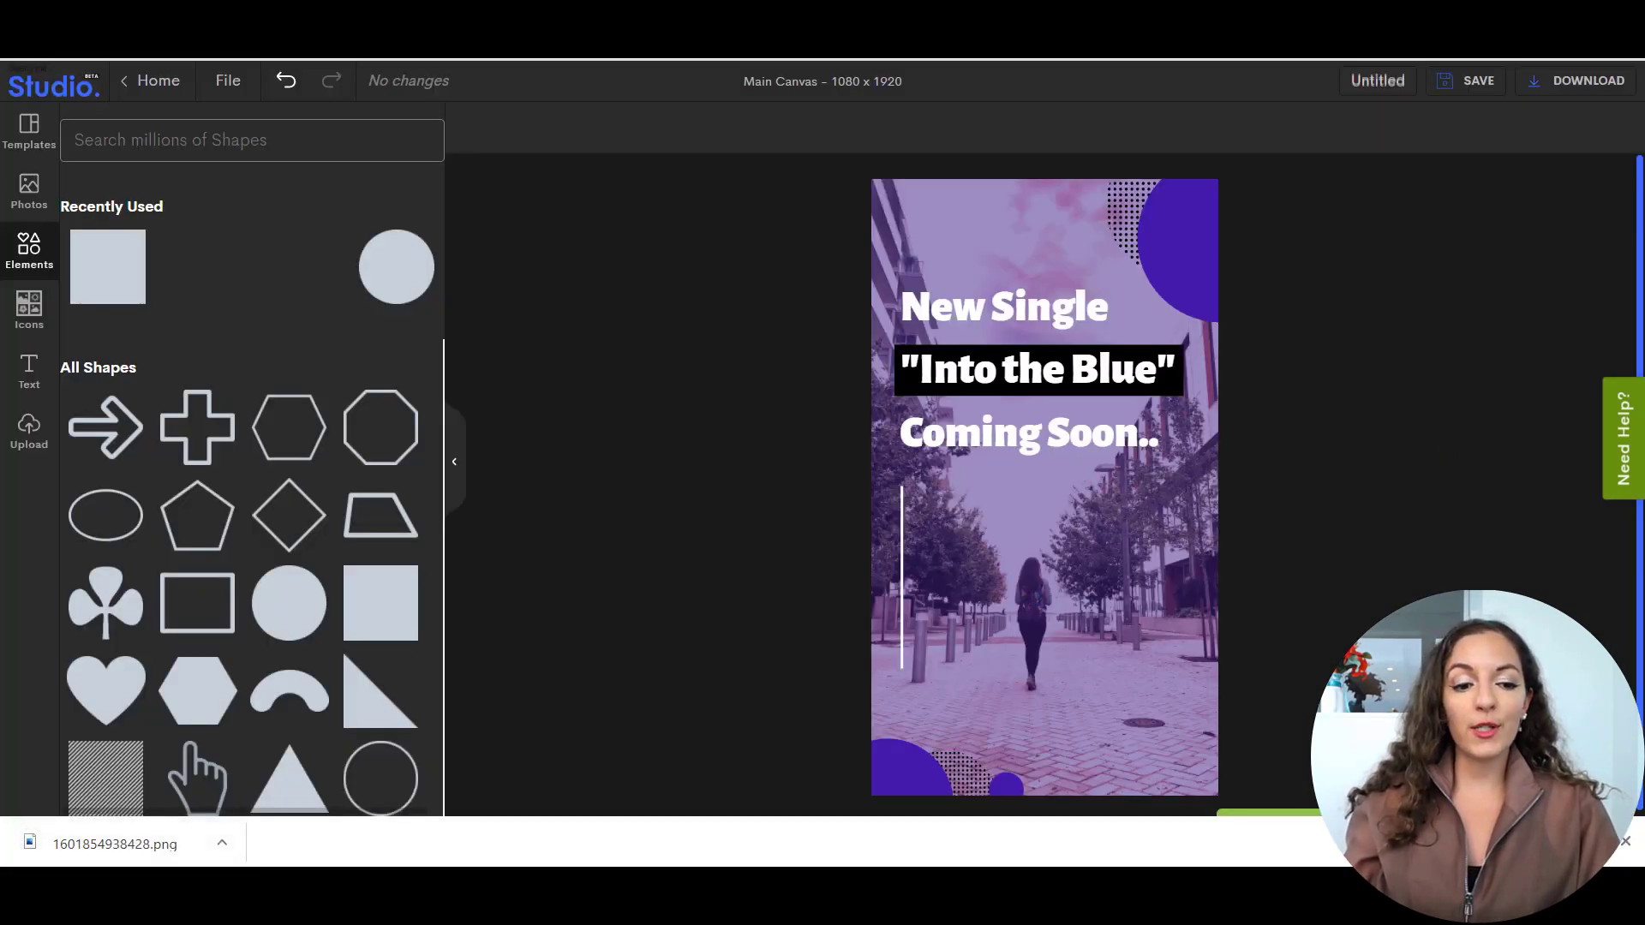
pyautogui.click(120, 848)
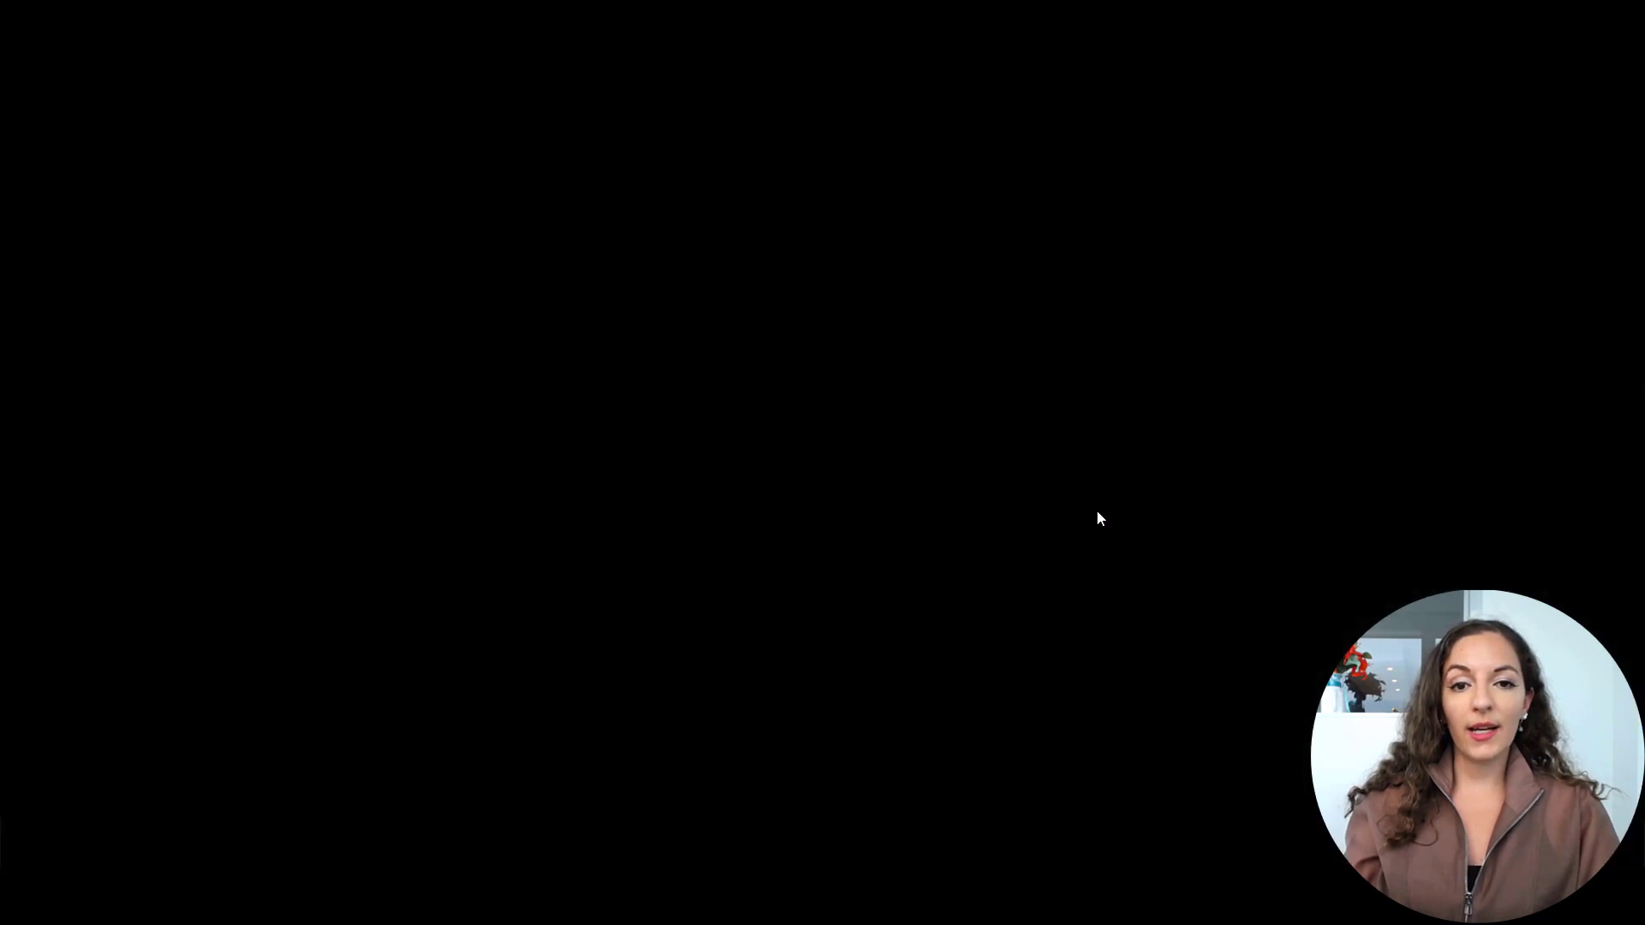